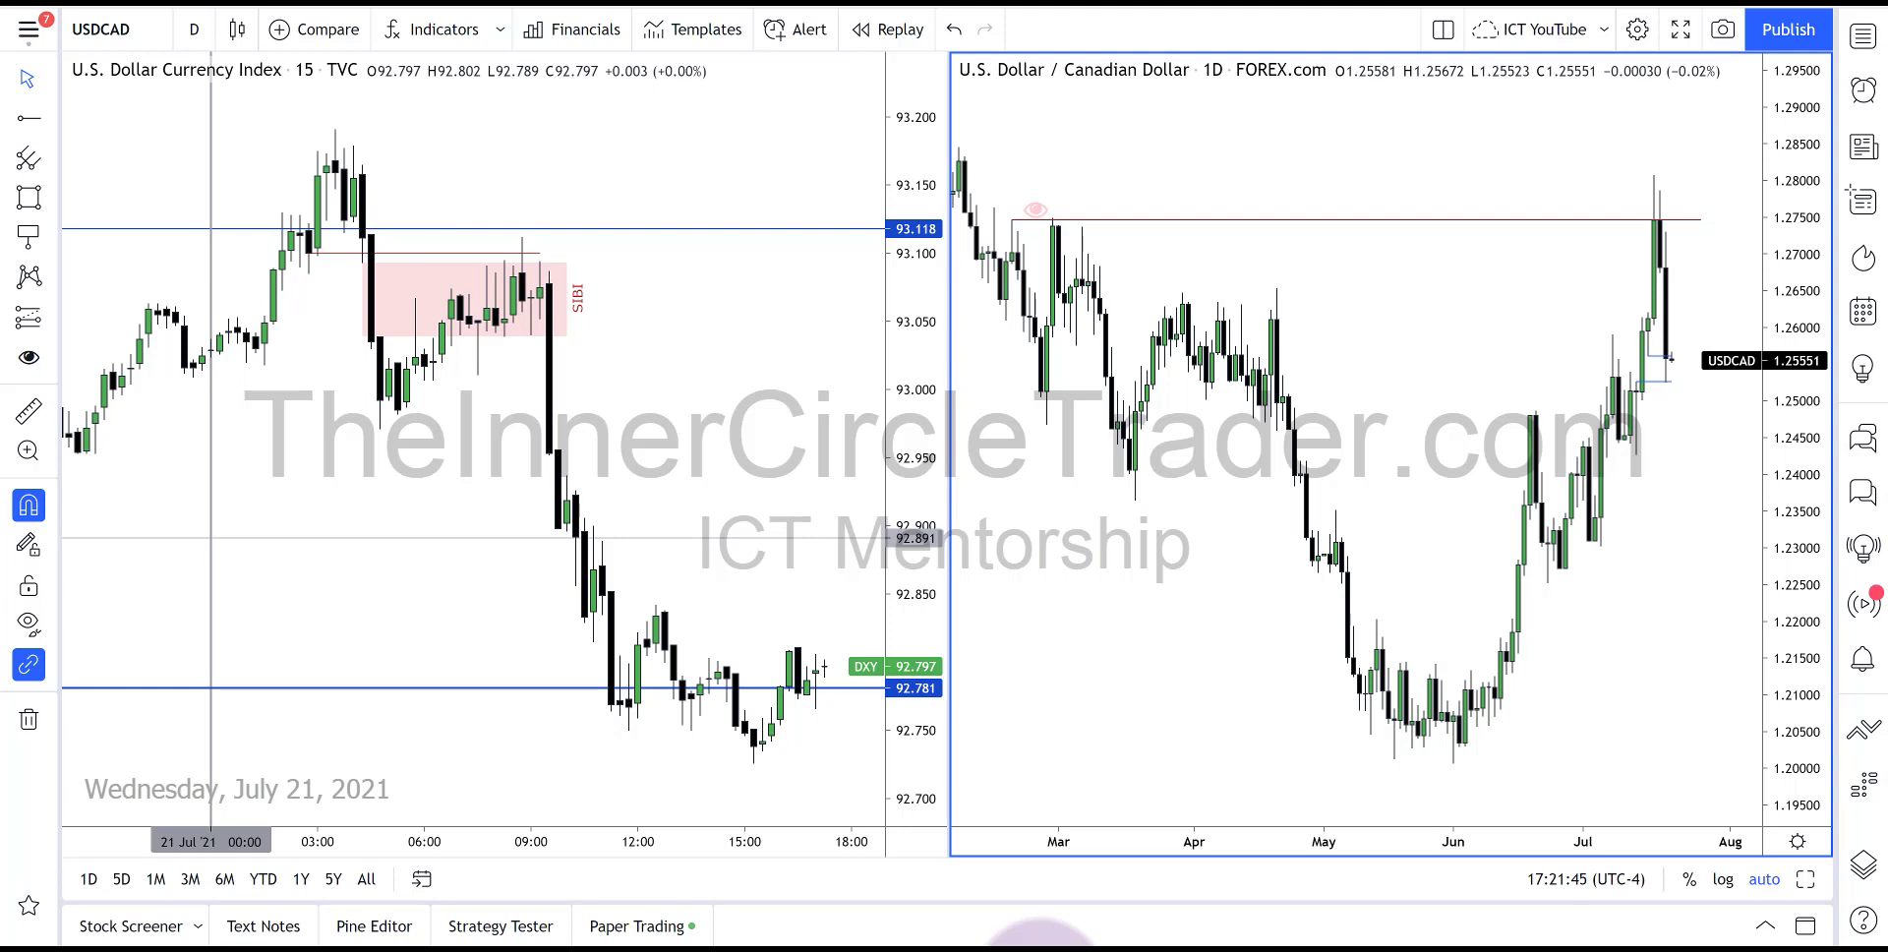
Inspect the pink marker at the old high and the short level, hiding then showing all drawings
left_click(1034, 209)
left_click(1377, 204)
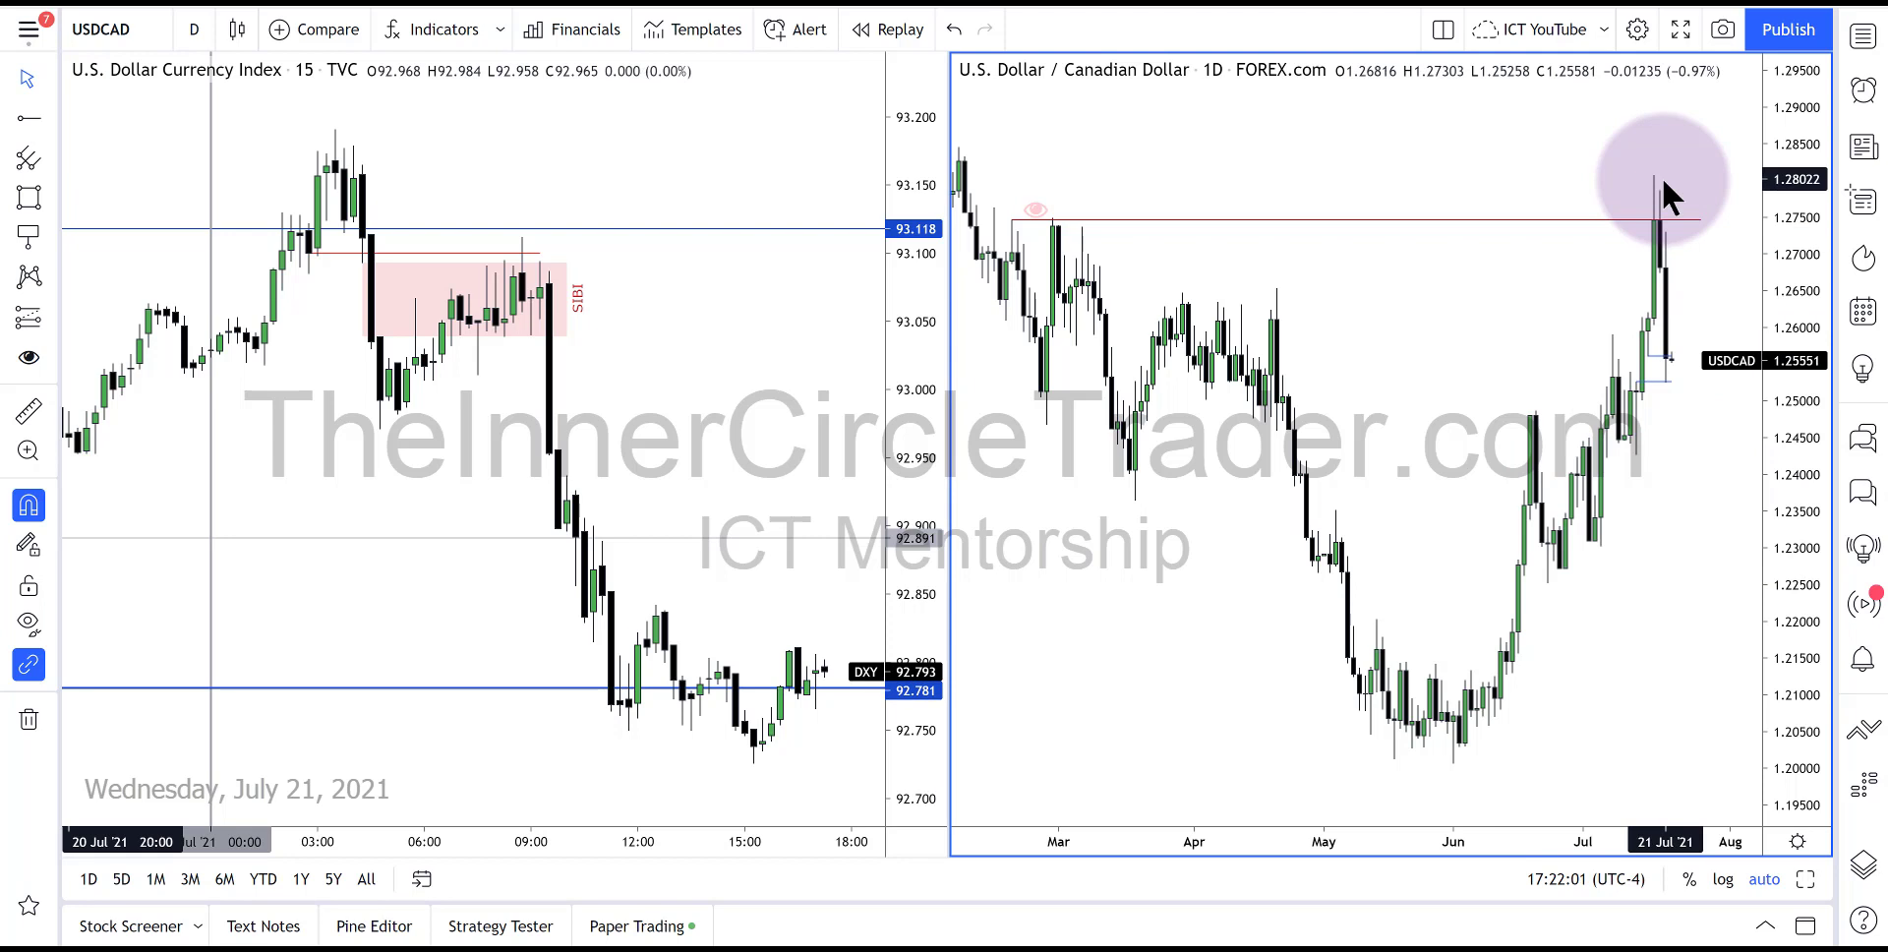
left_click(1034, 208)
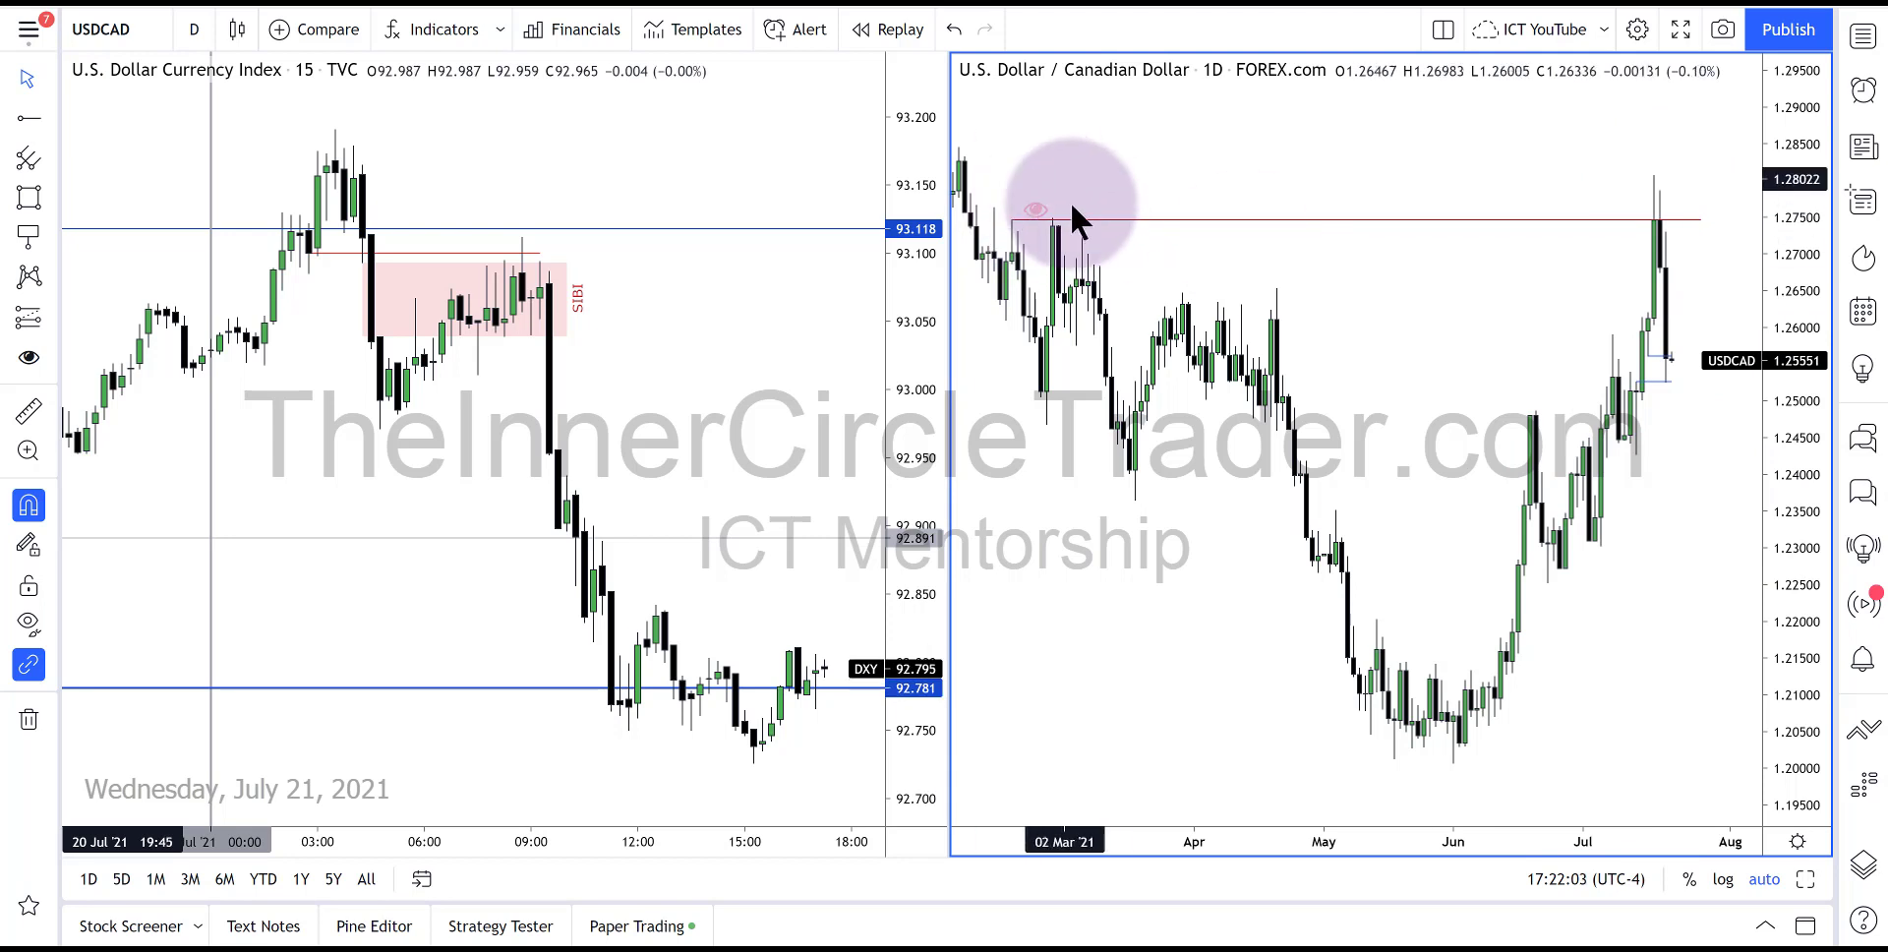
left_click(1308, 263)
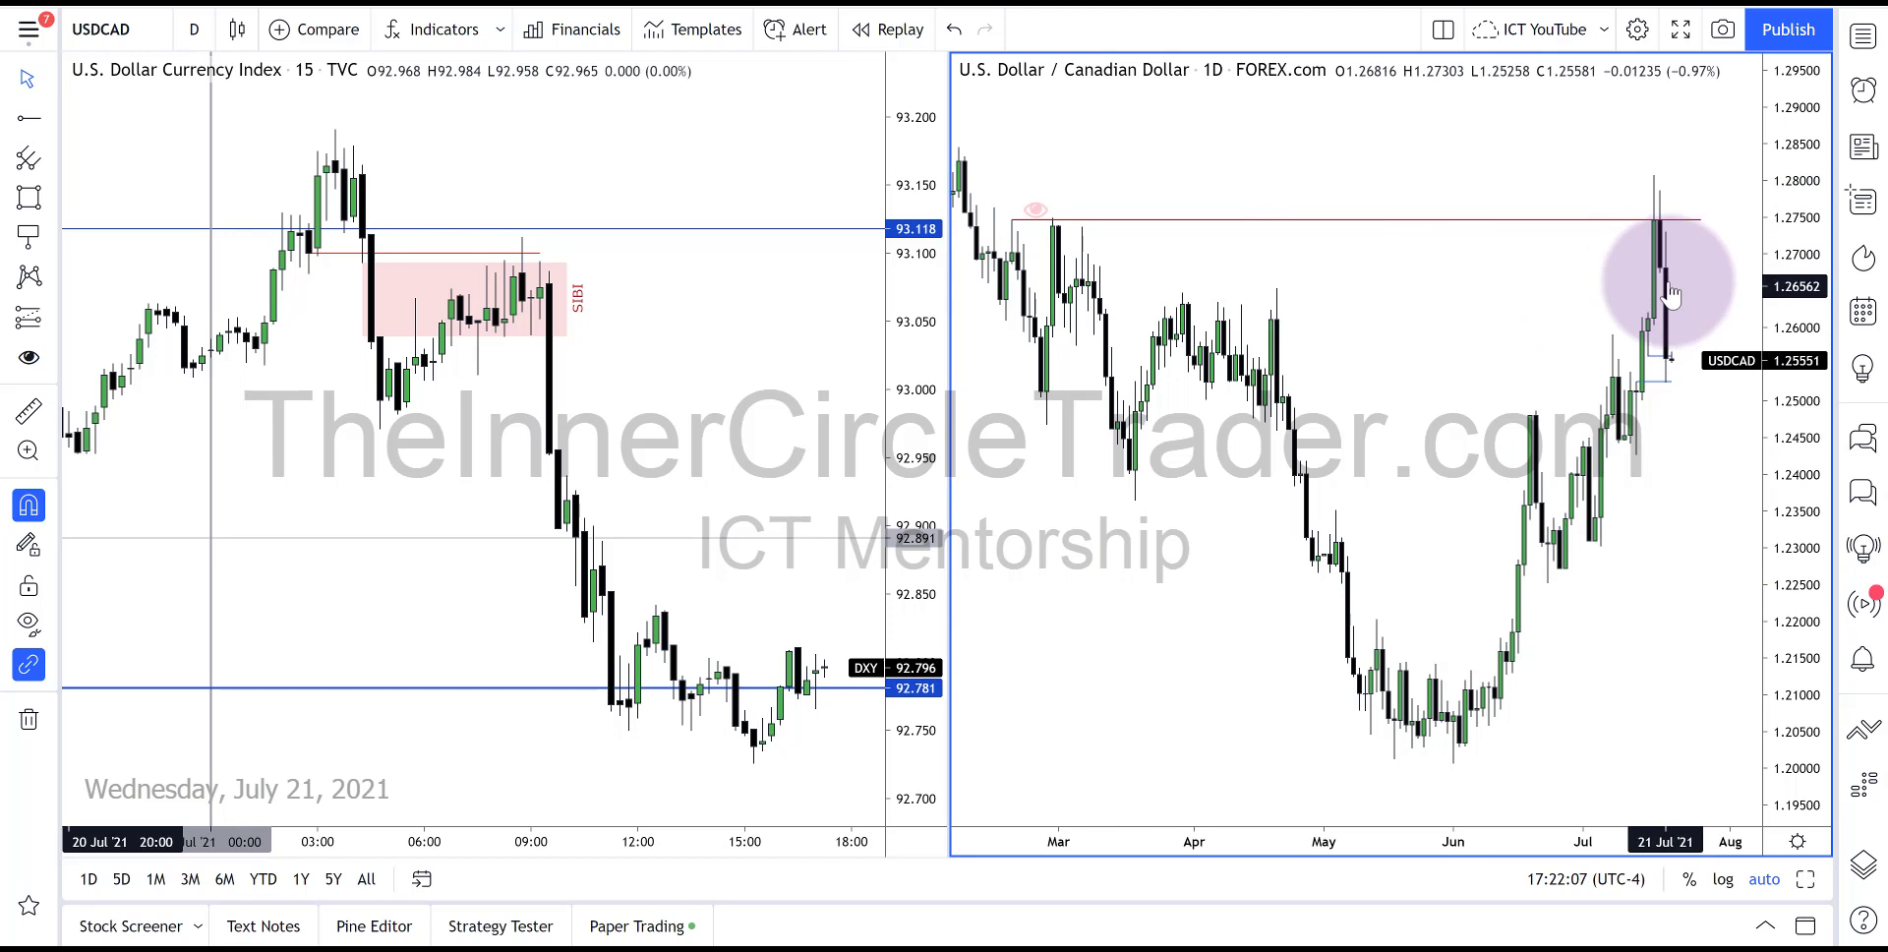
left_click(1673, 354)
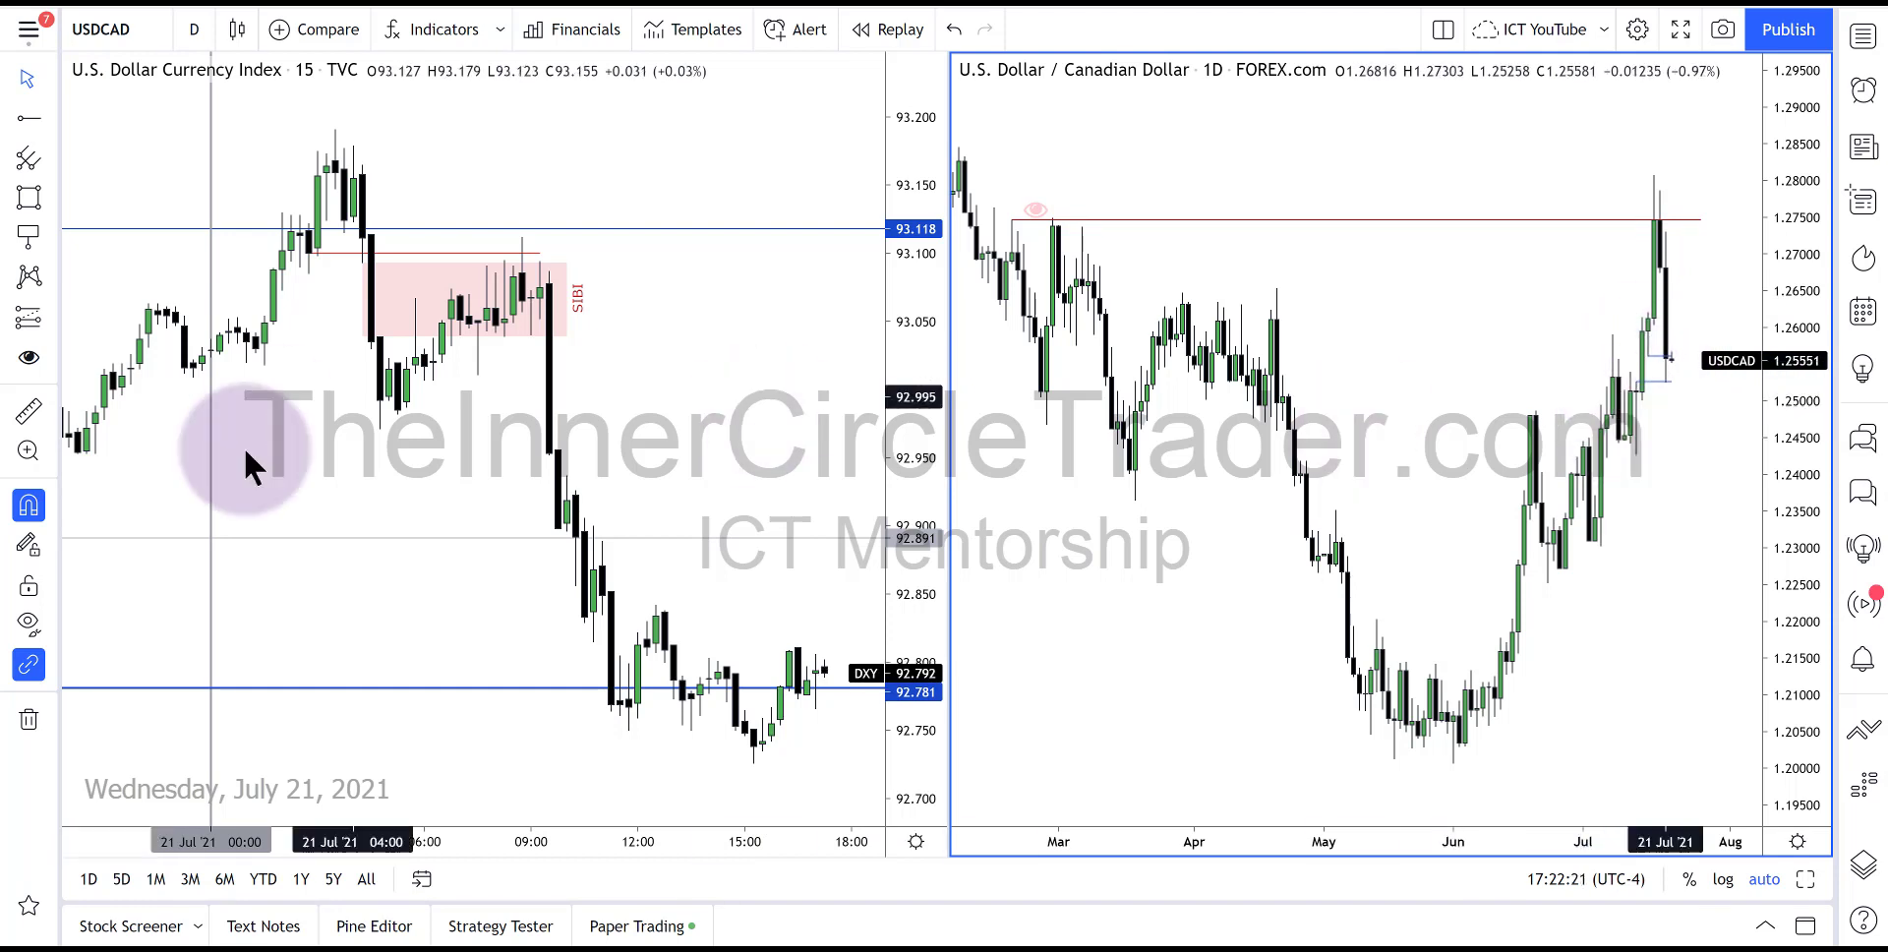
left_click(37, 620)
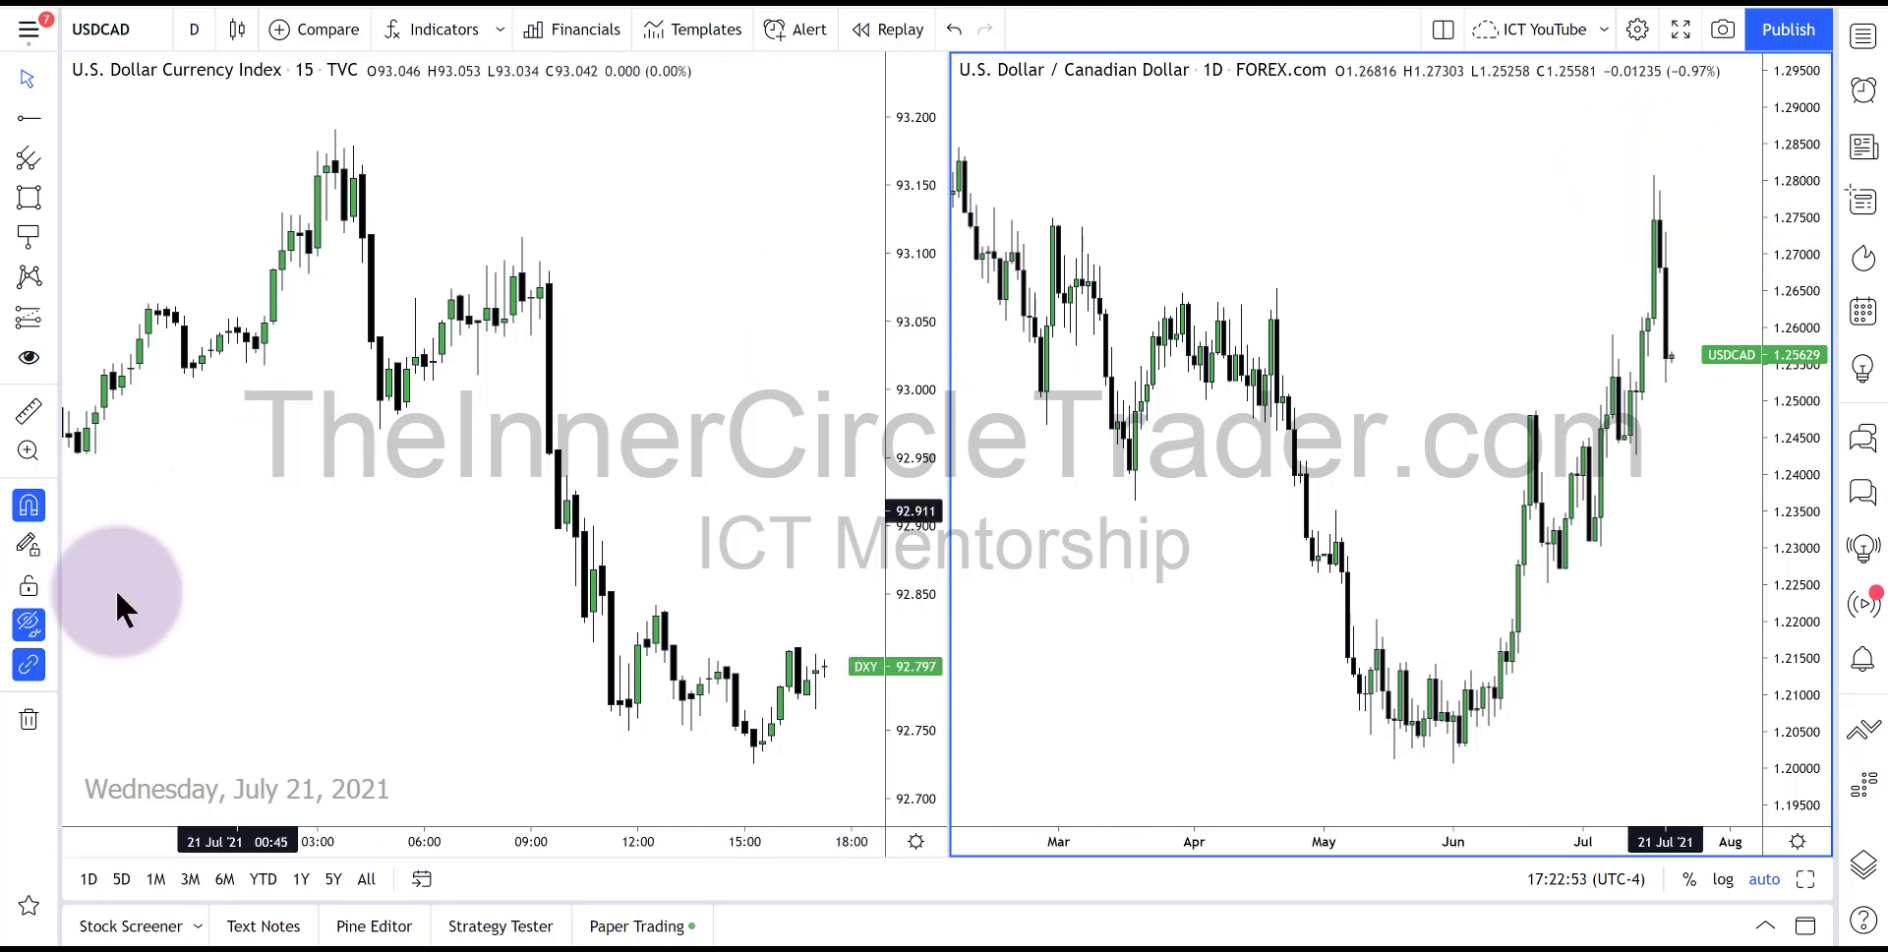
left_click(29, 622)
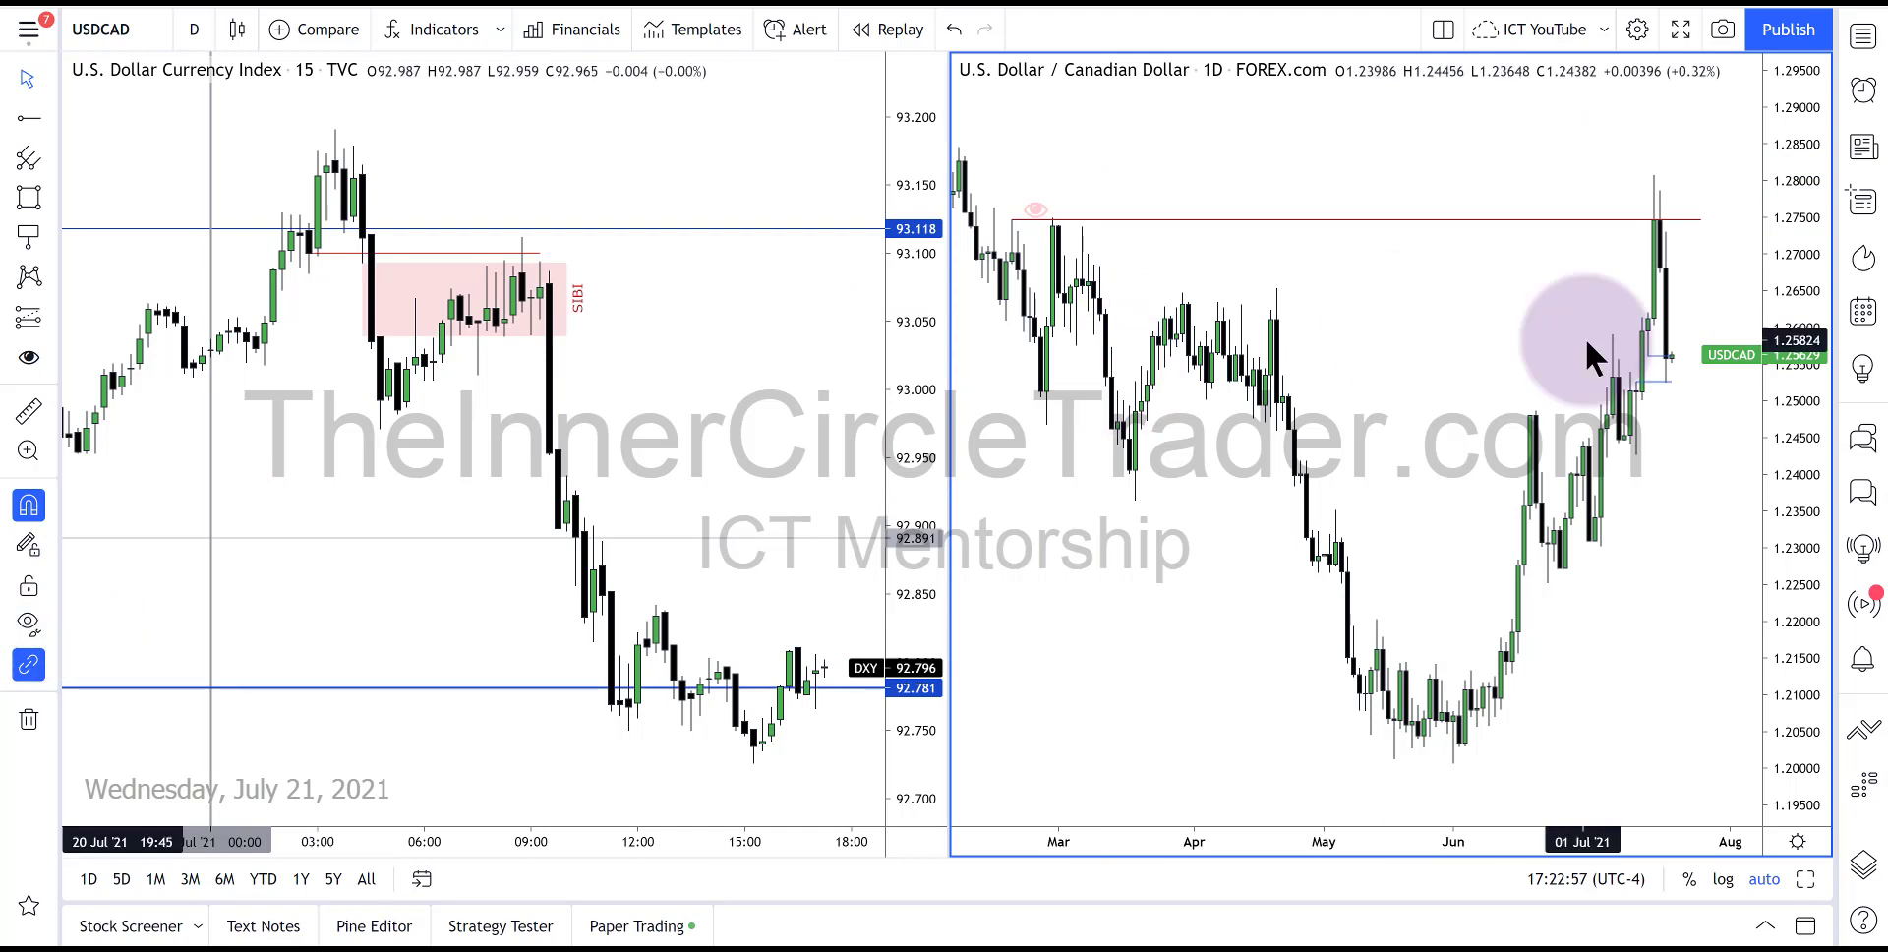
Step the USDCAD chart through 4-hour, 1-hour and 15-minute down to 5-minute
left_click(193, 30)
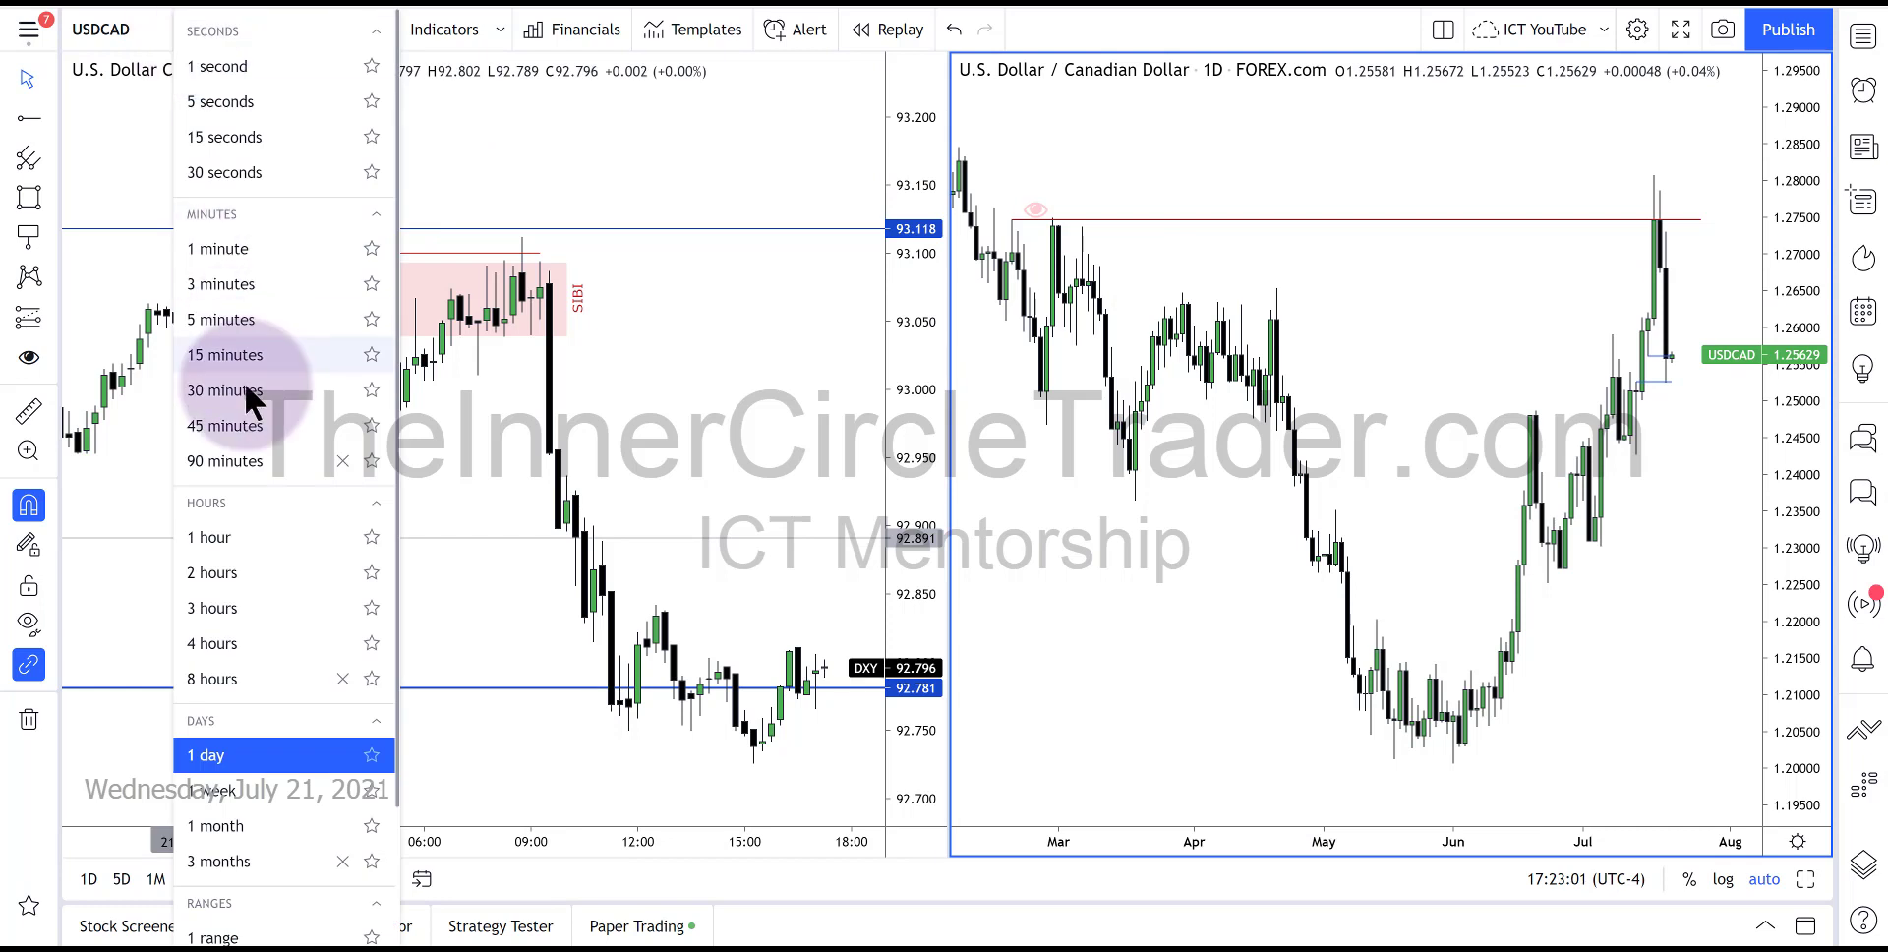
left_click(248, 643)
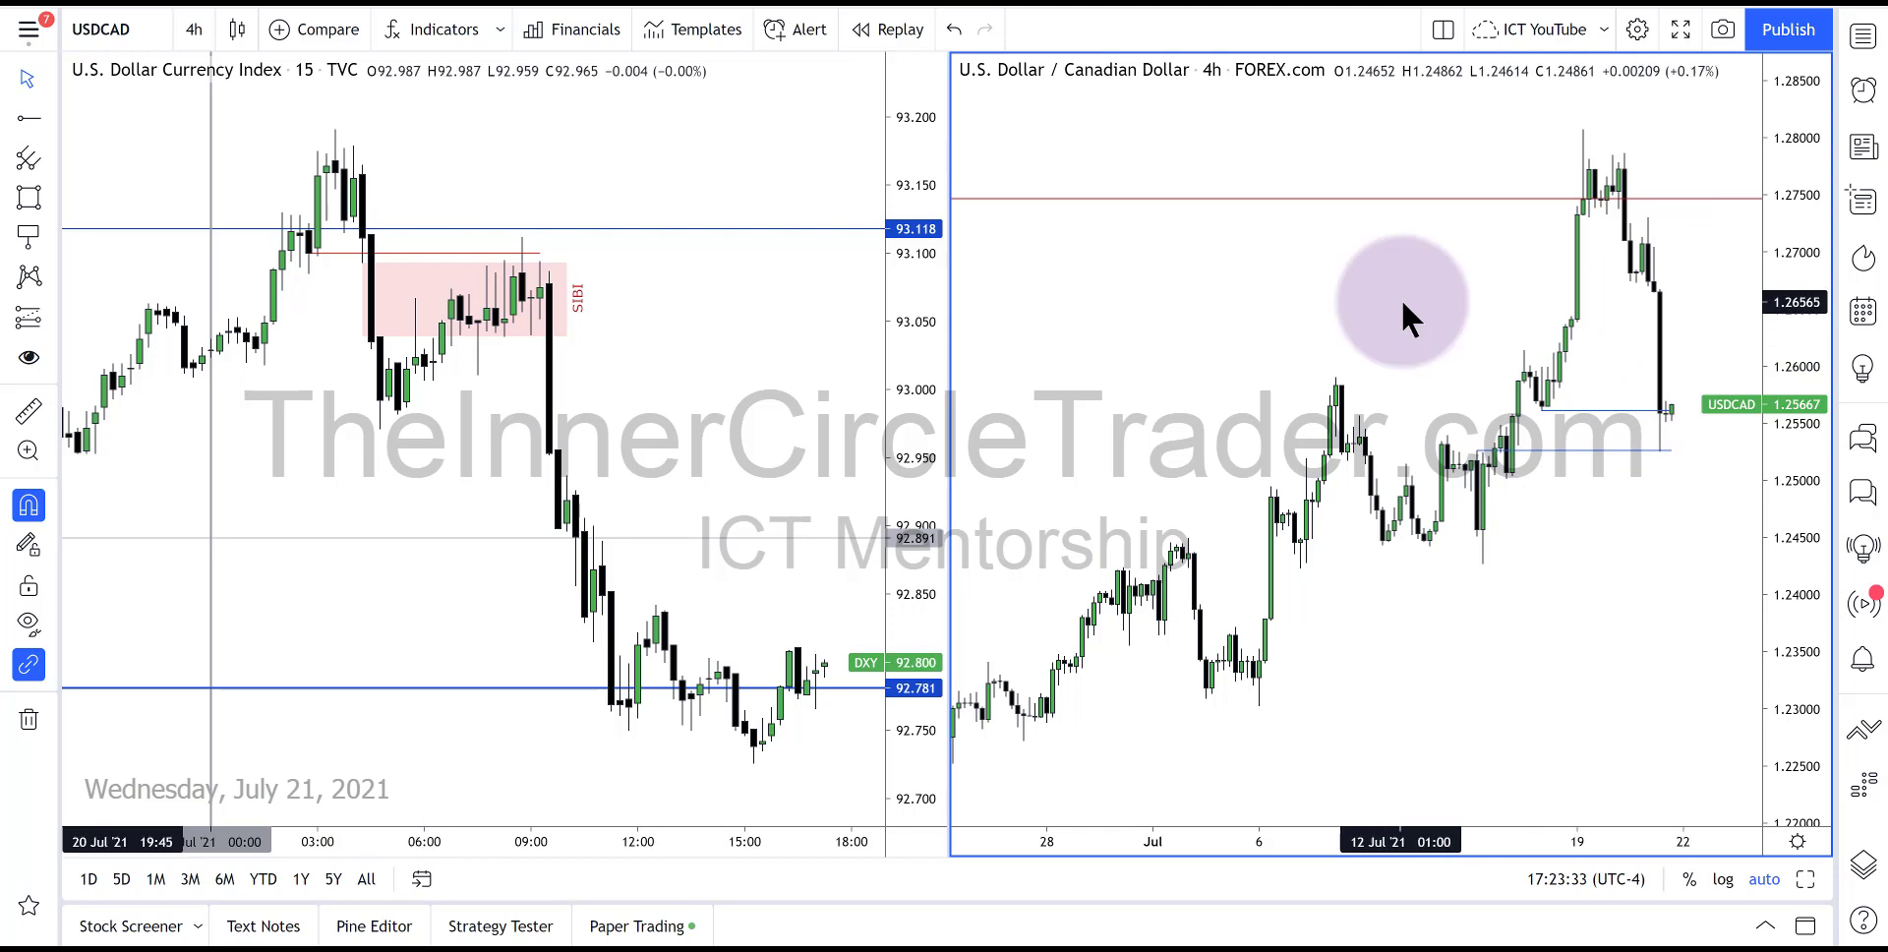
left_click(201, 32)
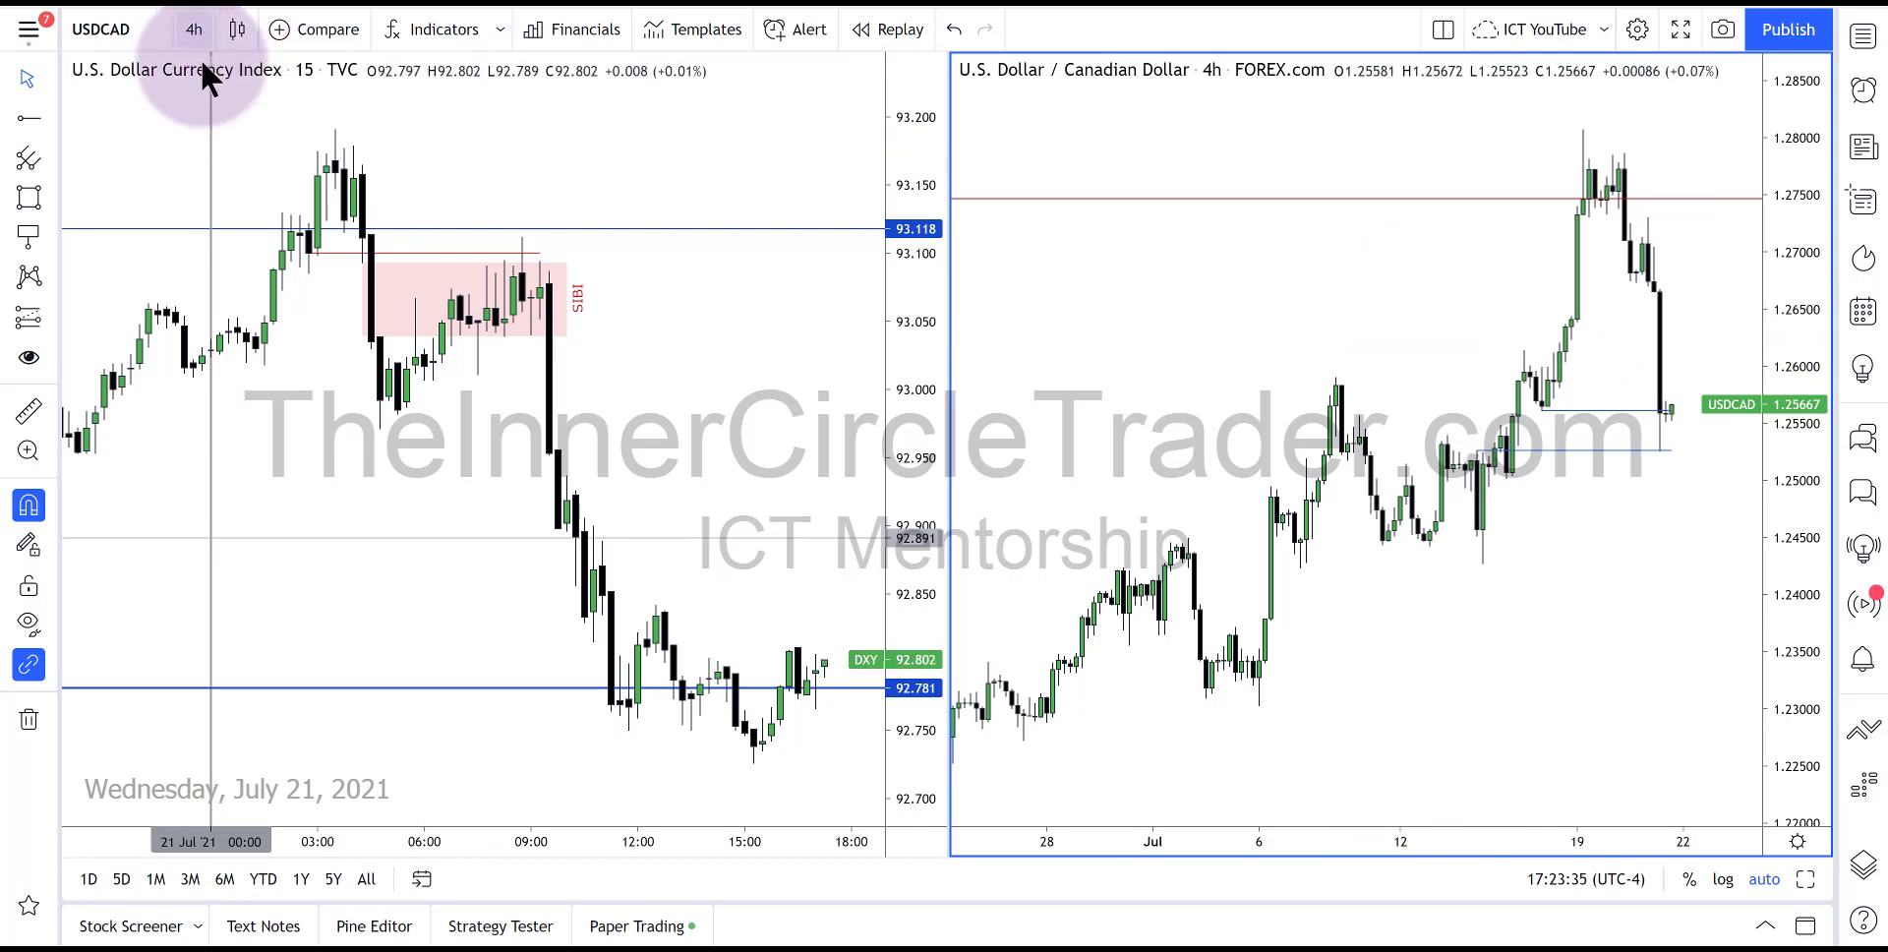
left_click(238, 537)
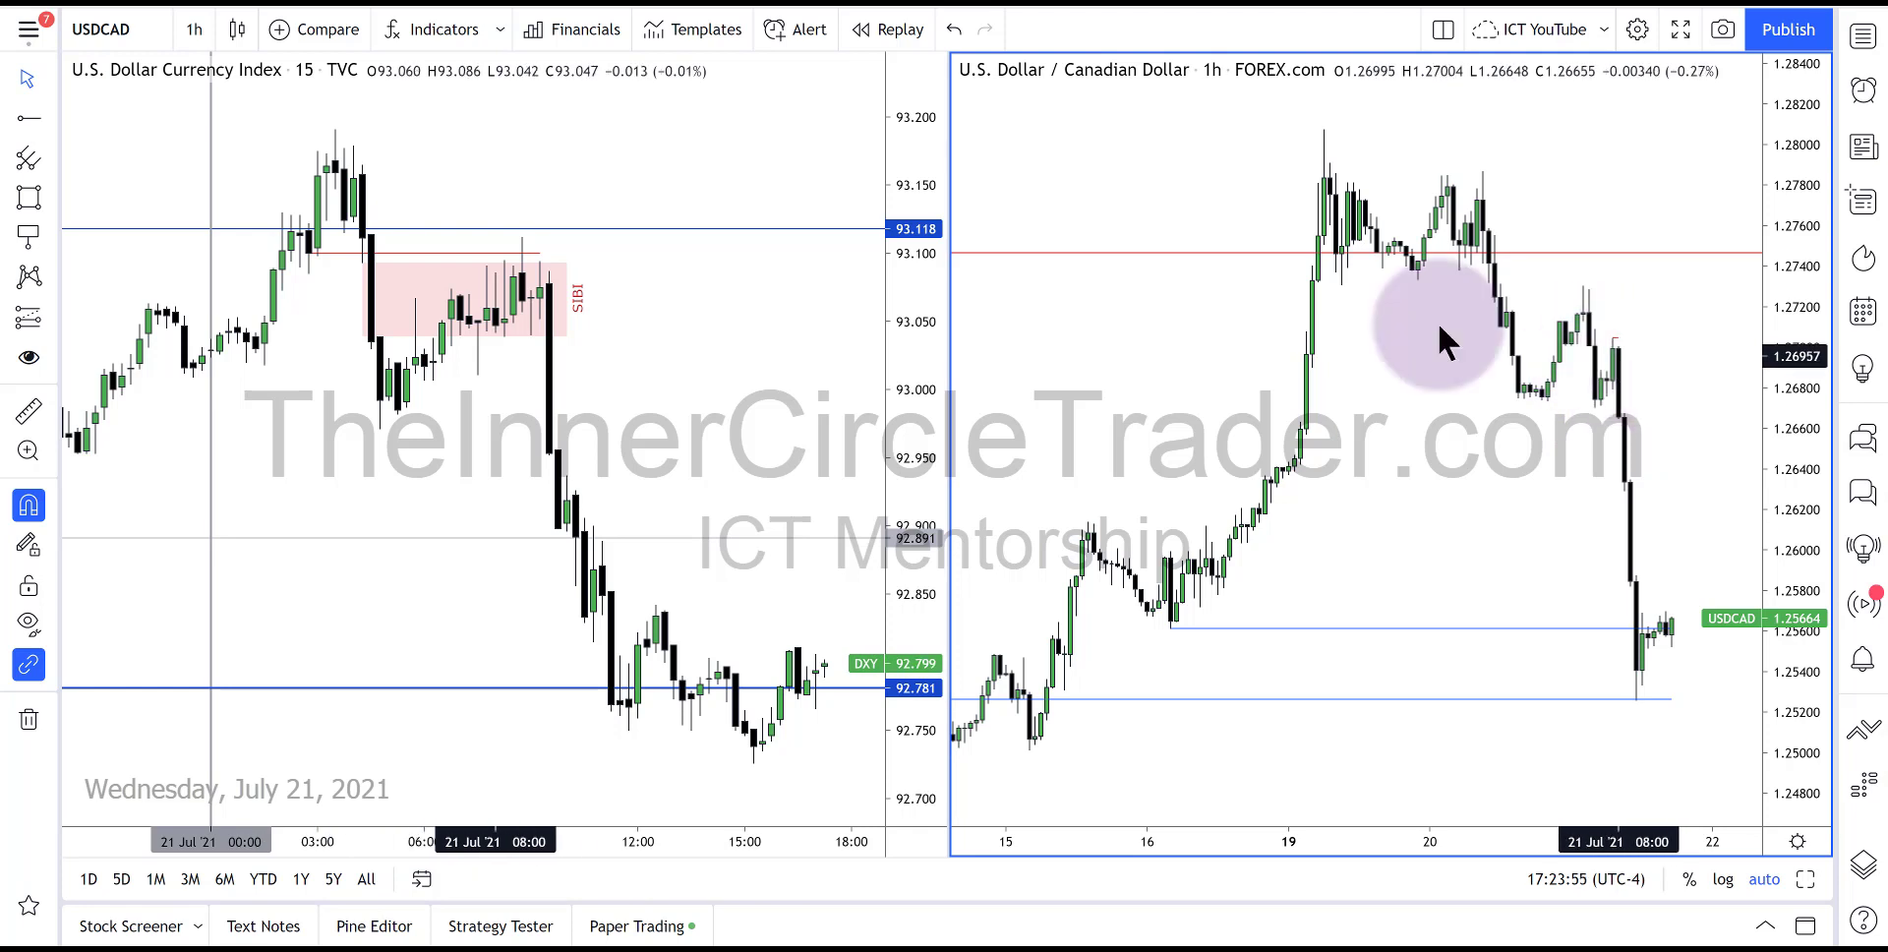
left_click(193, 33)
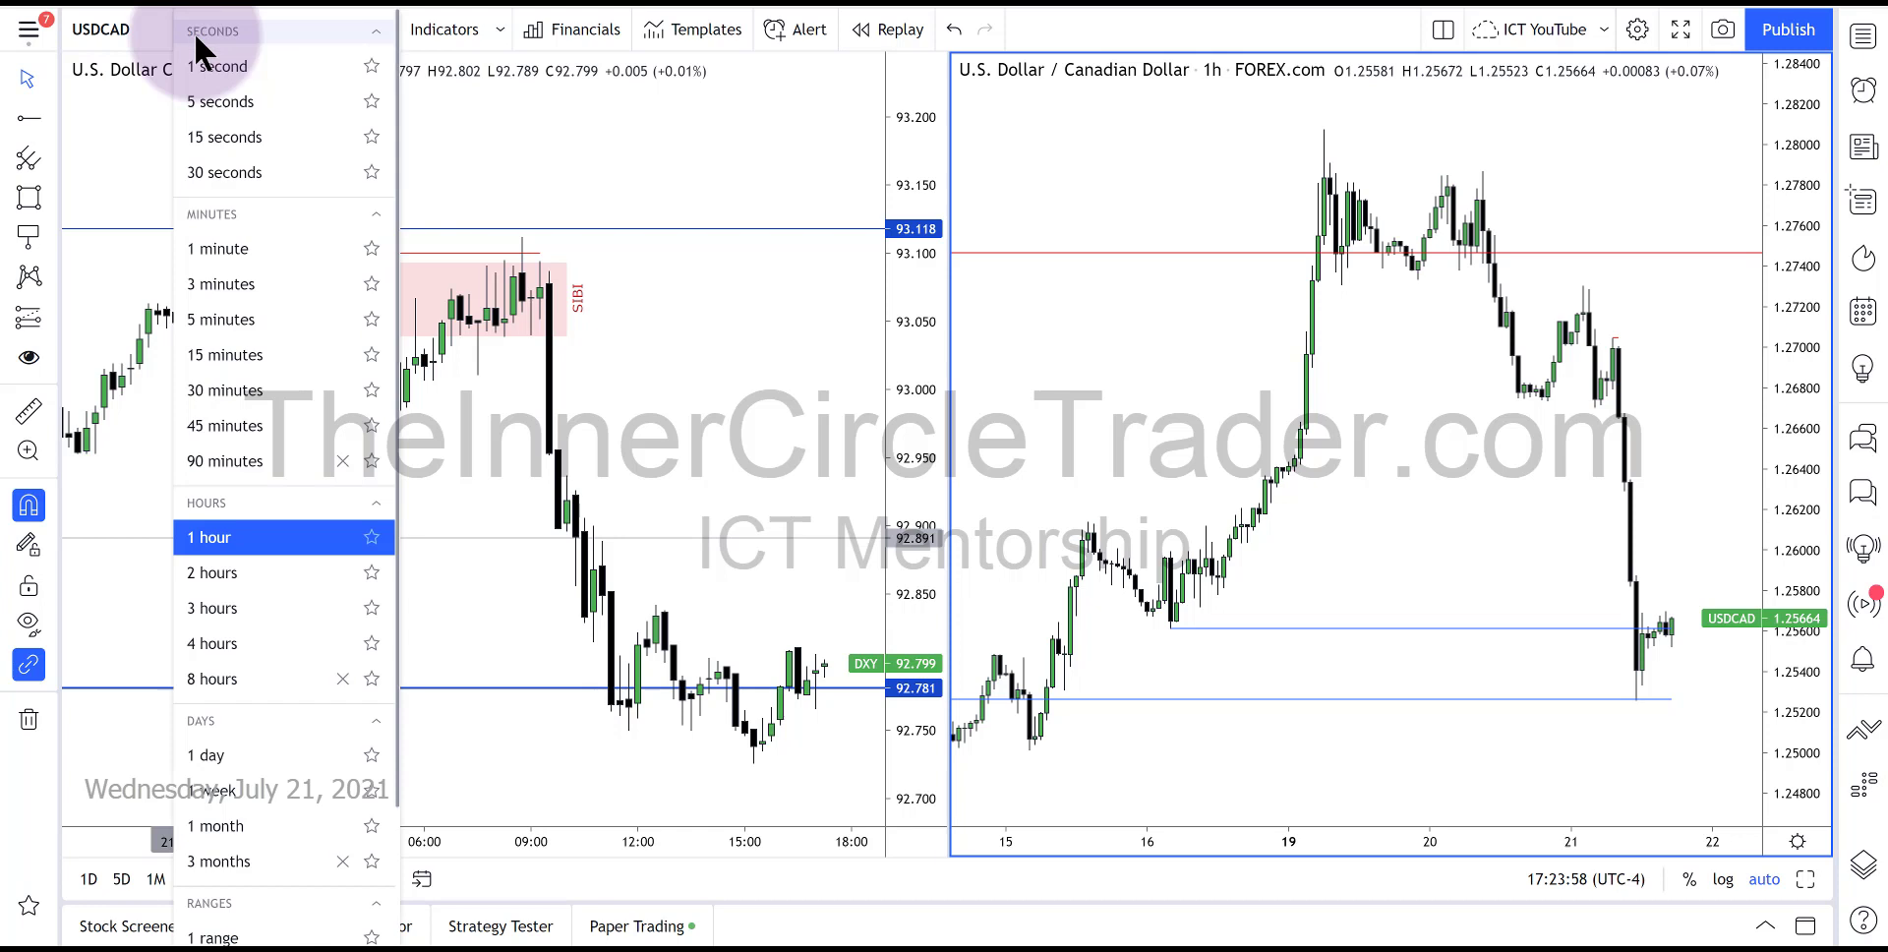
left_click(234, 354)
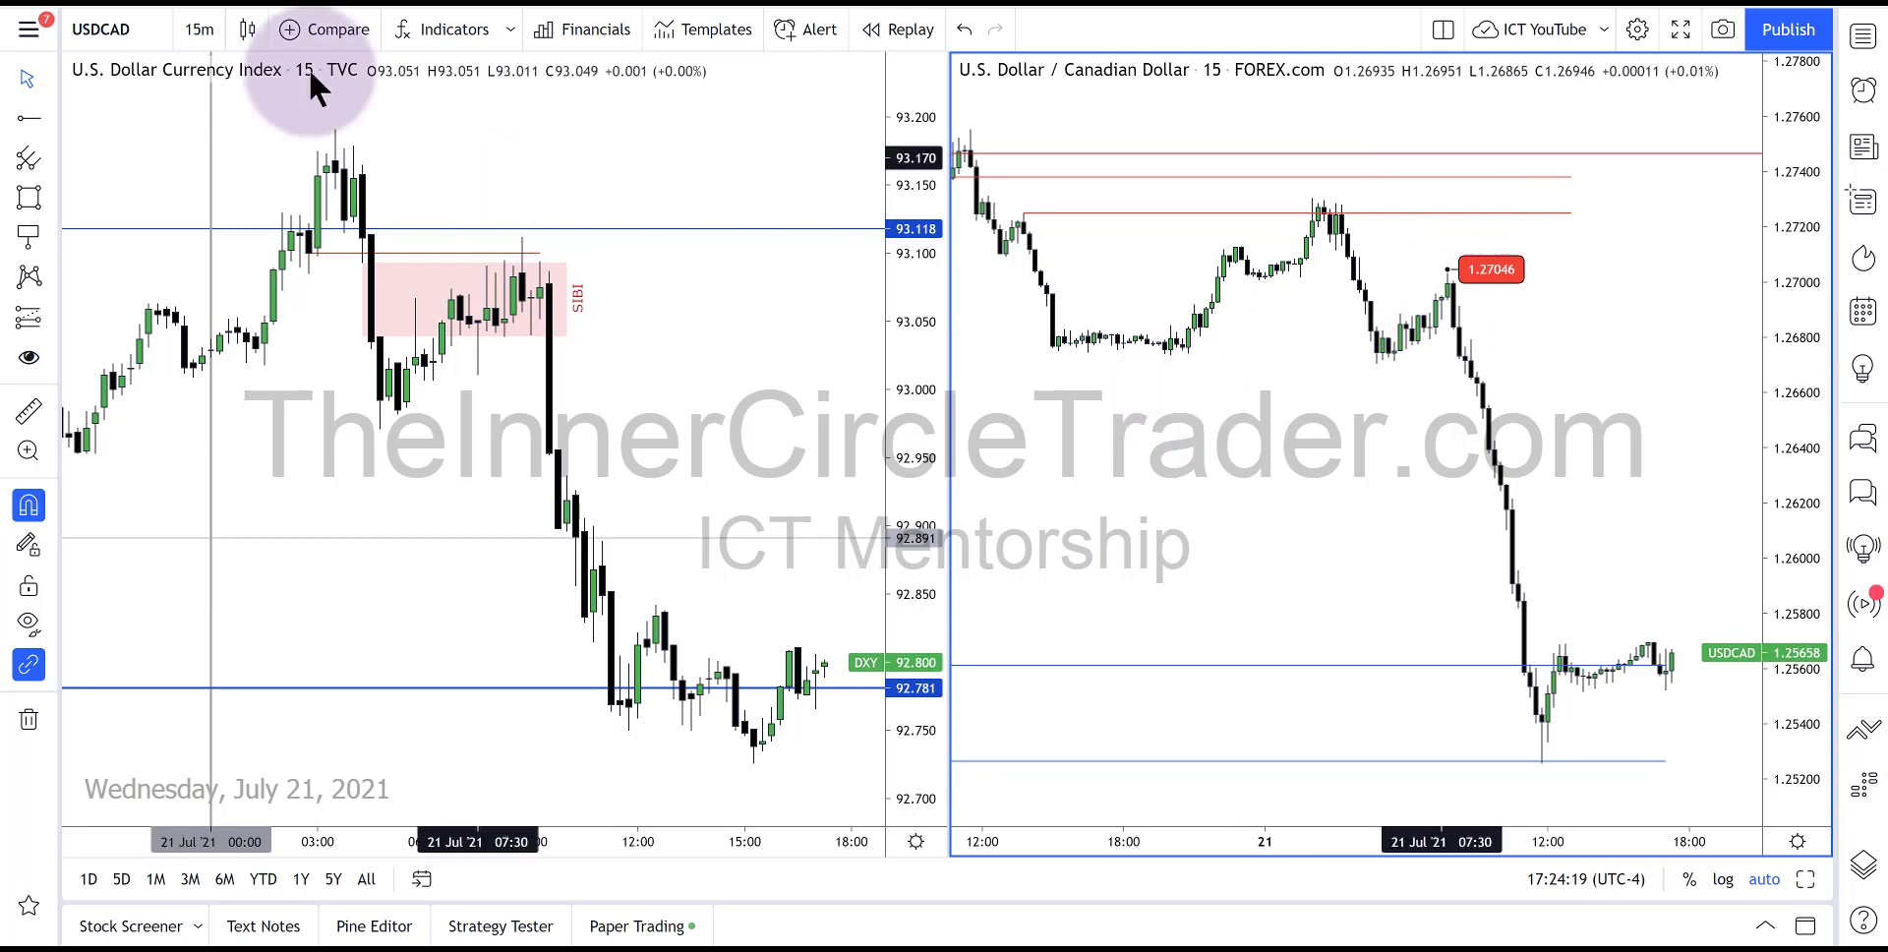
left_click(204, 27)
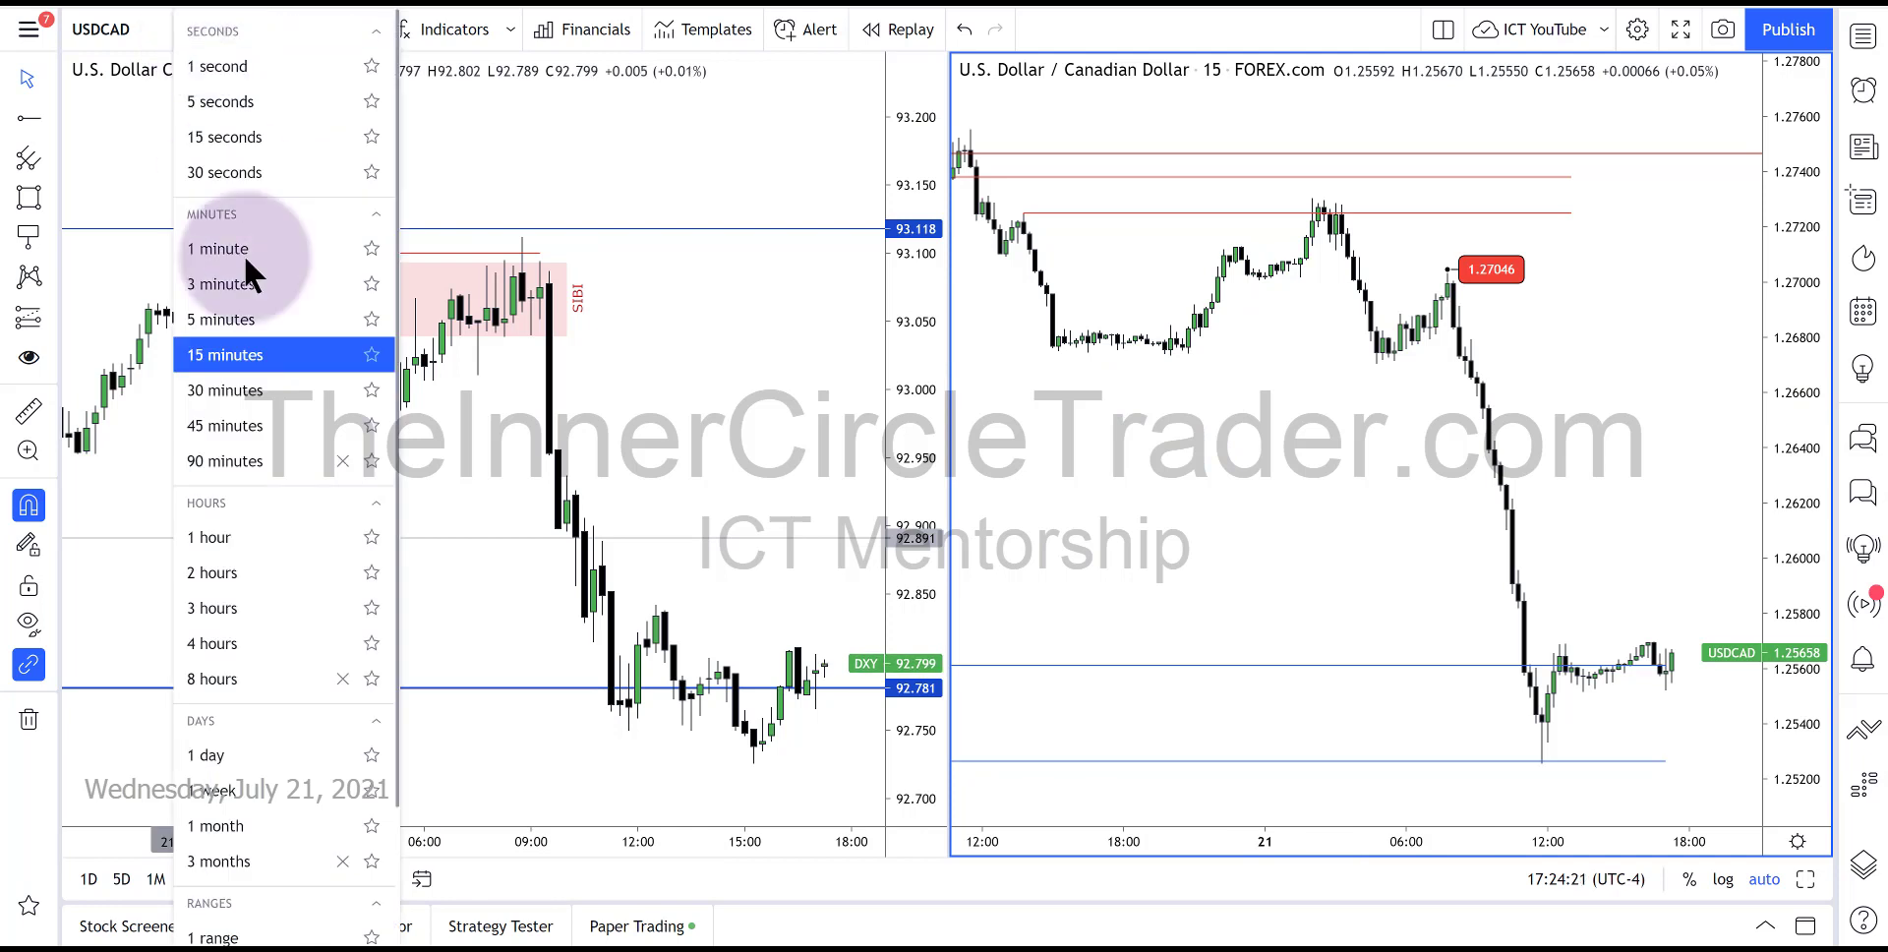
left_click(240, 311)
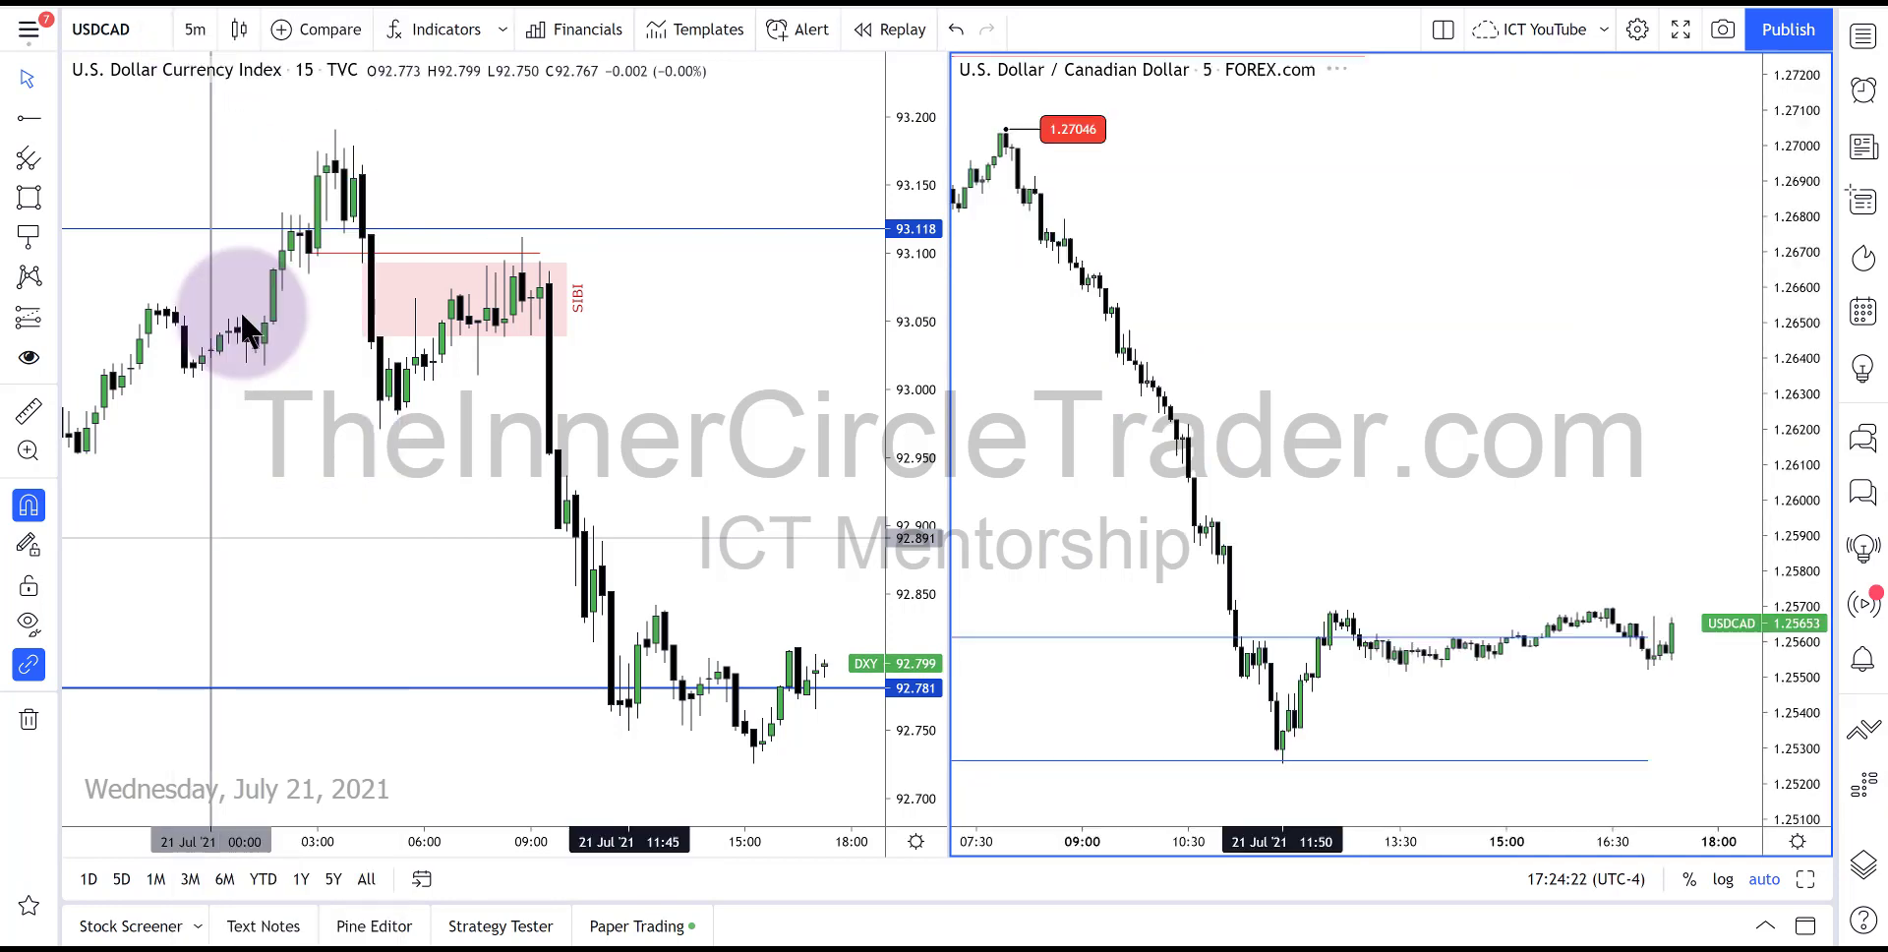
Pan USDCAD's 5-minute chart to the 1.27046 high and DXY back to the 20 July candles
left_click(989, 437)
left_click_drag(1048, 464, 1321, 449)
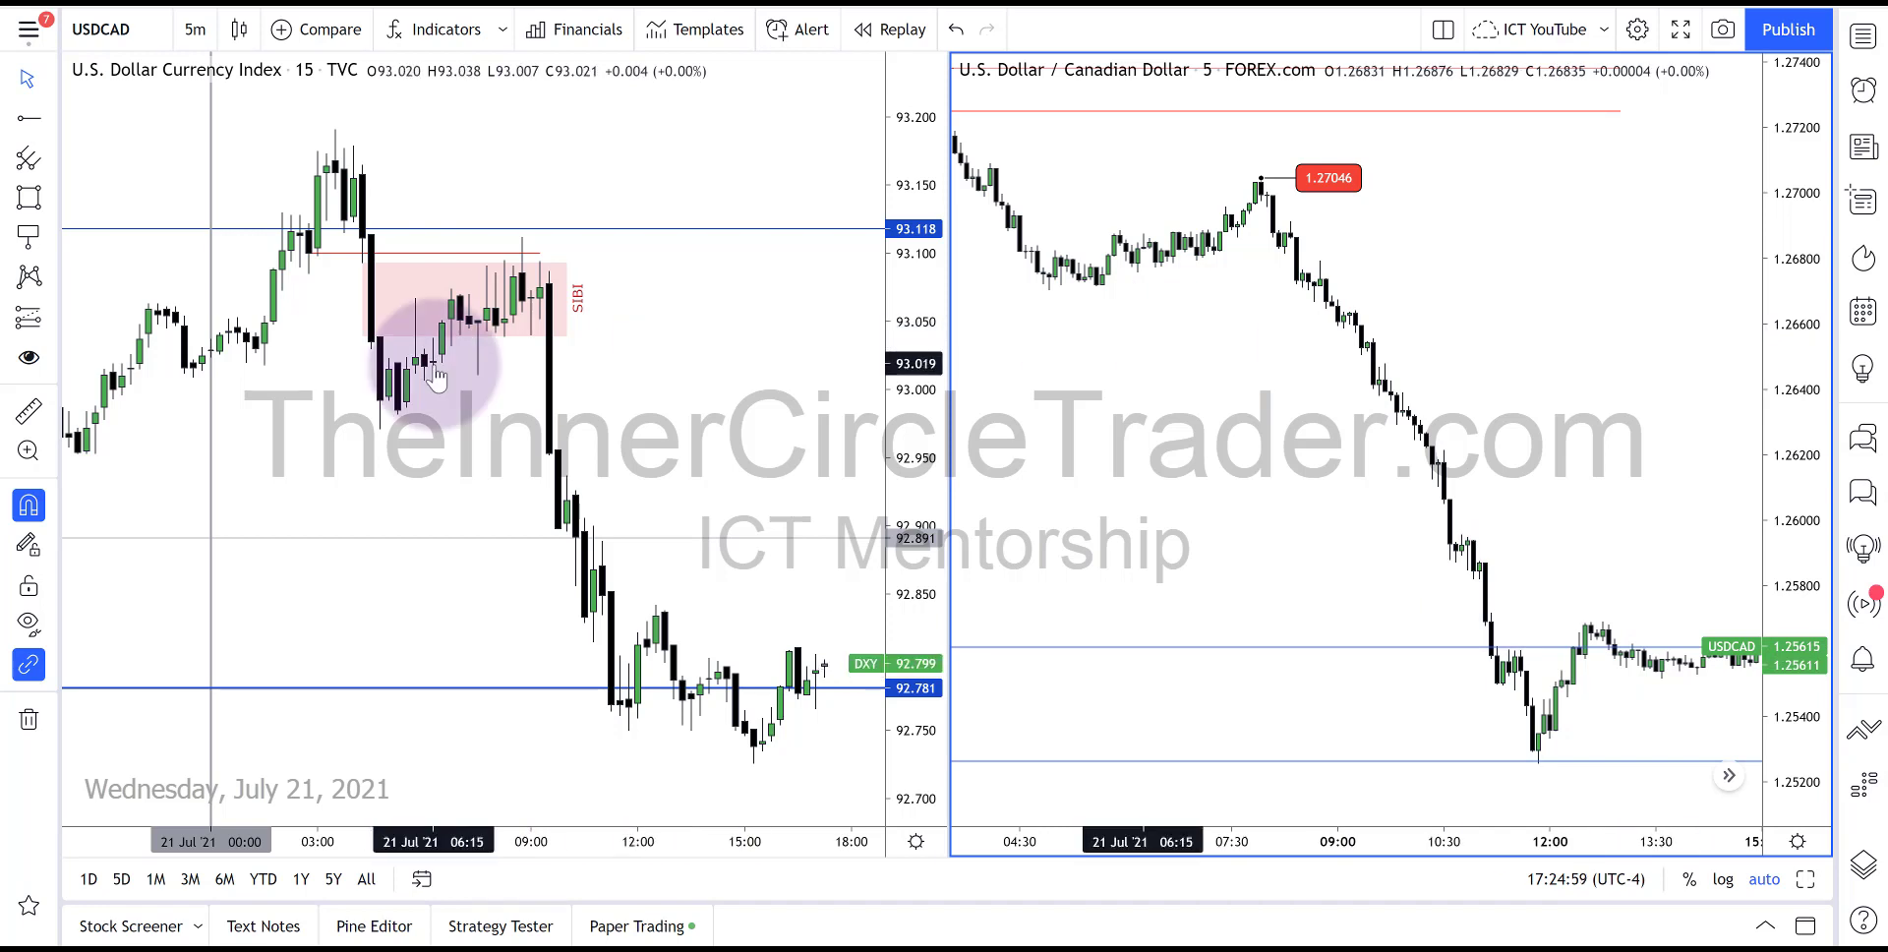
left_click_drag(304, 422, 573, 421)
left_click_drag(379, 491, 652, 486)
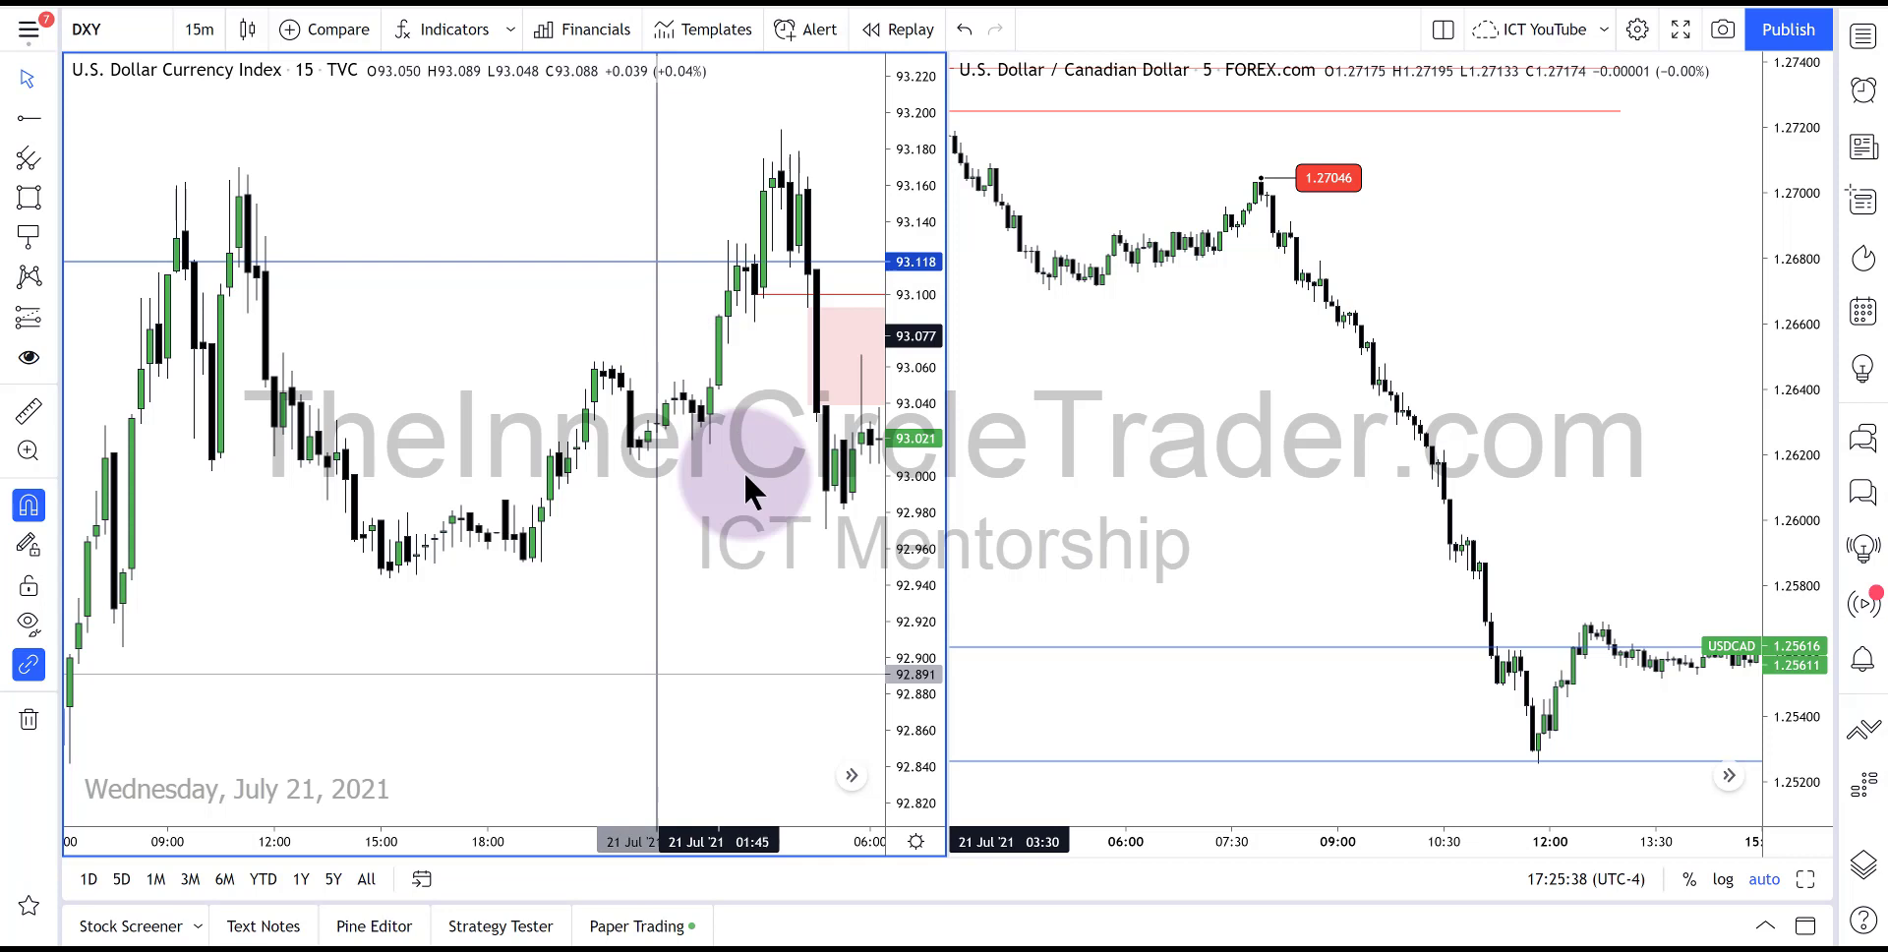
Scroll DXY to later bars and select the pink SIBI rectangle near 93.05–93.10
left_click_drag(744, 472, 485, 472)
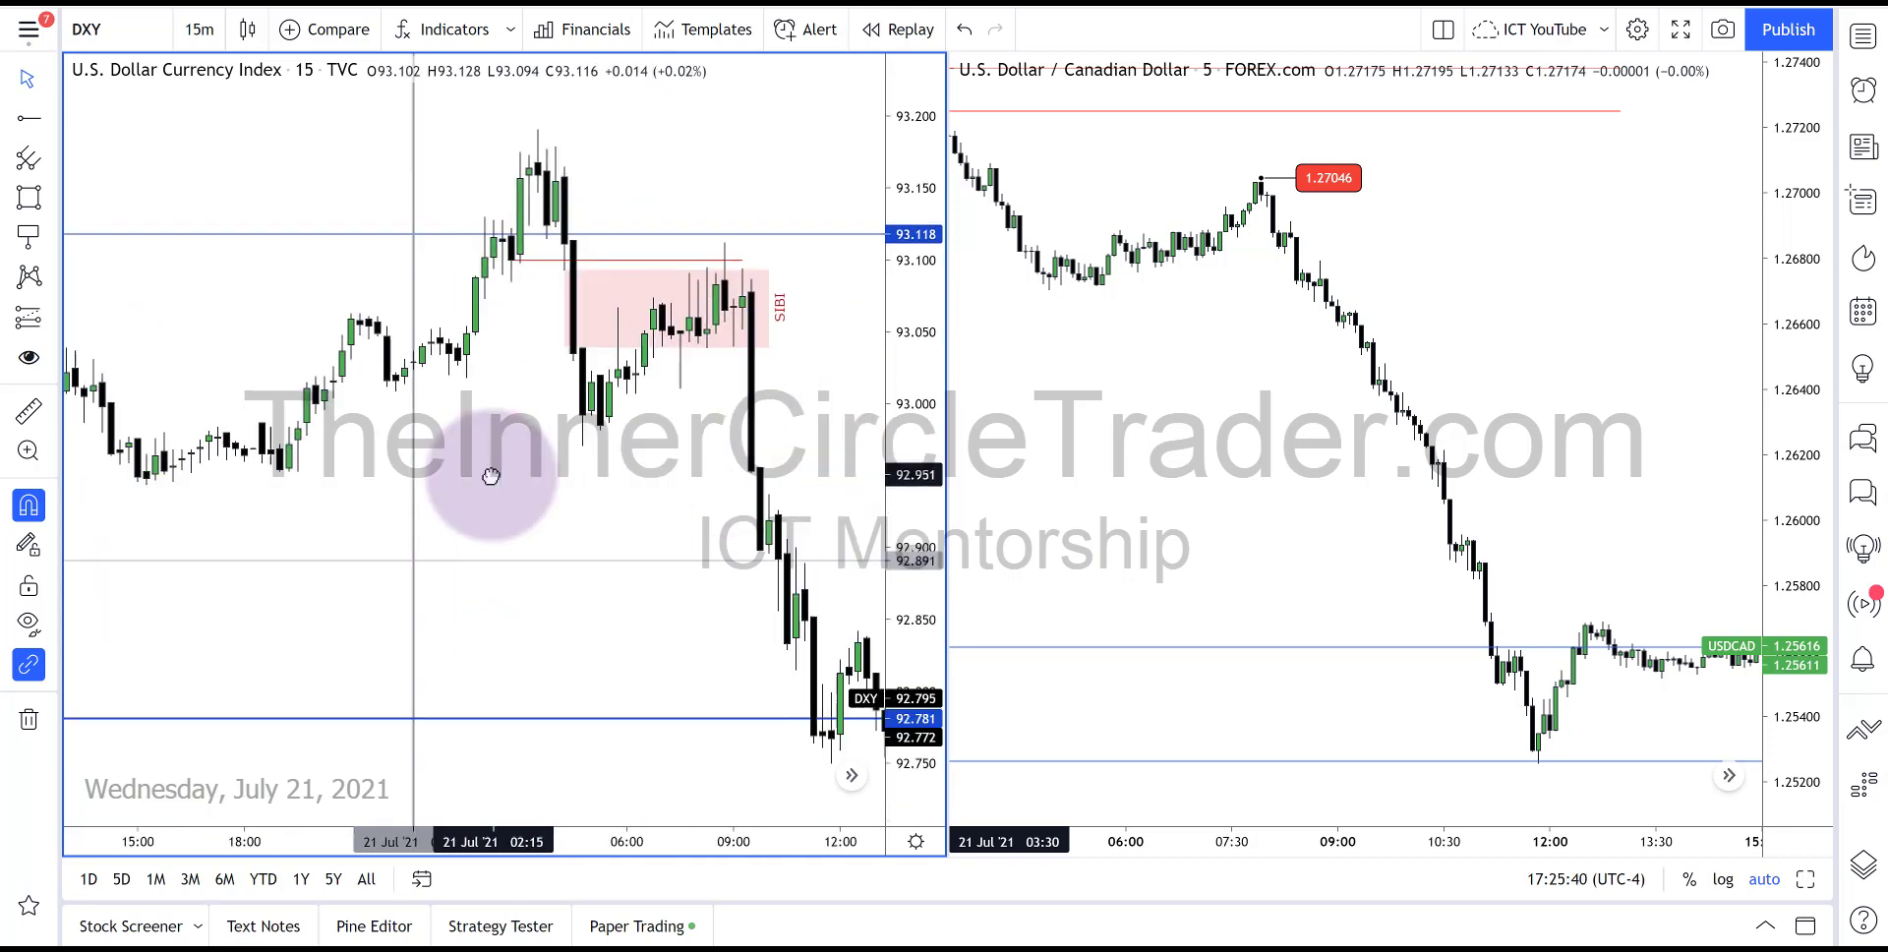
left_click(576, 281)
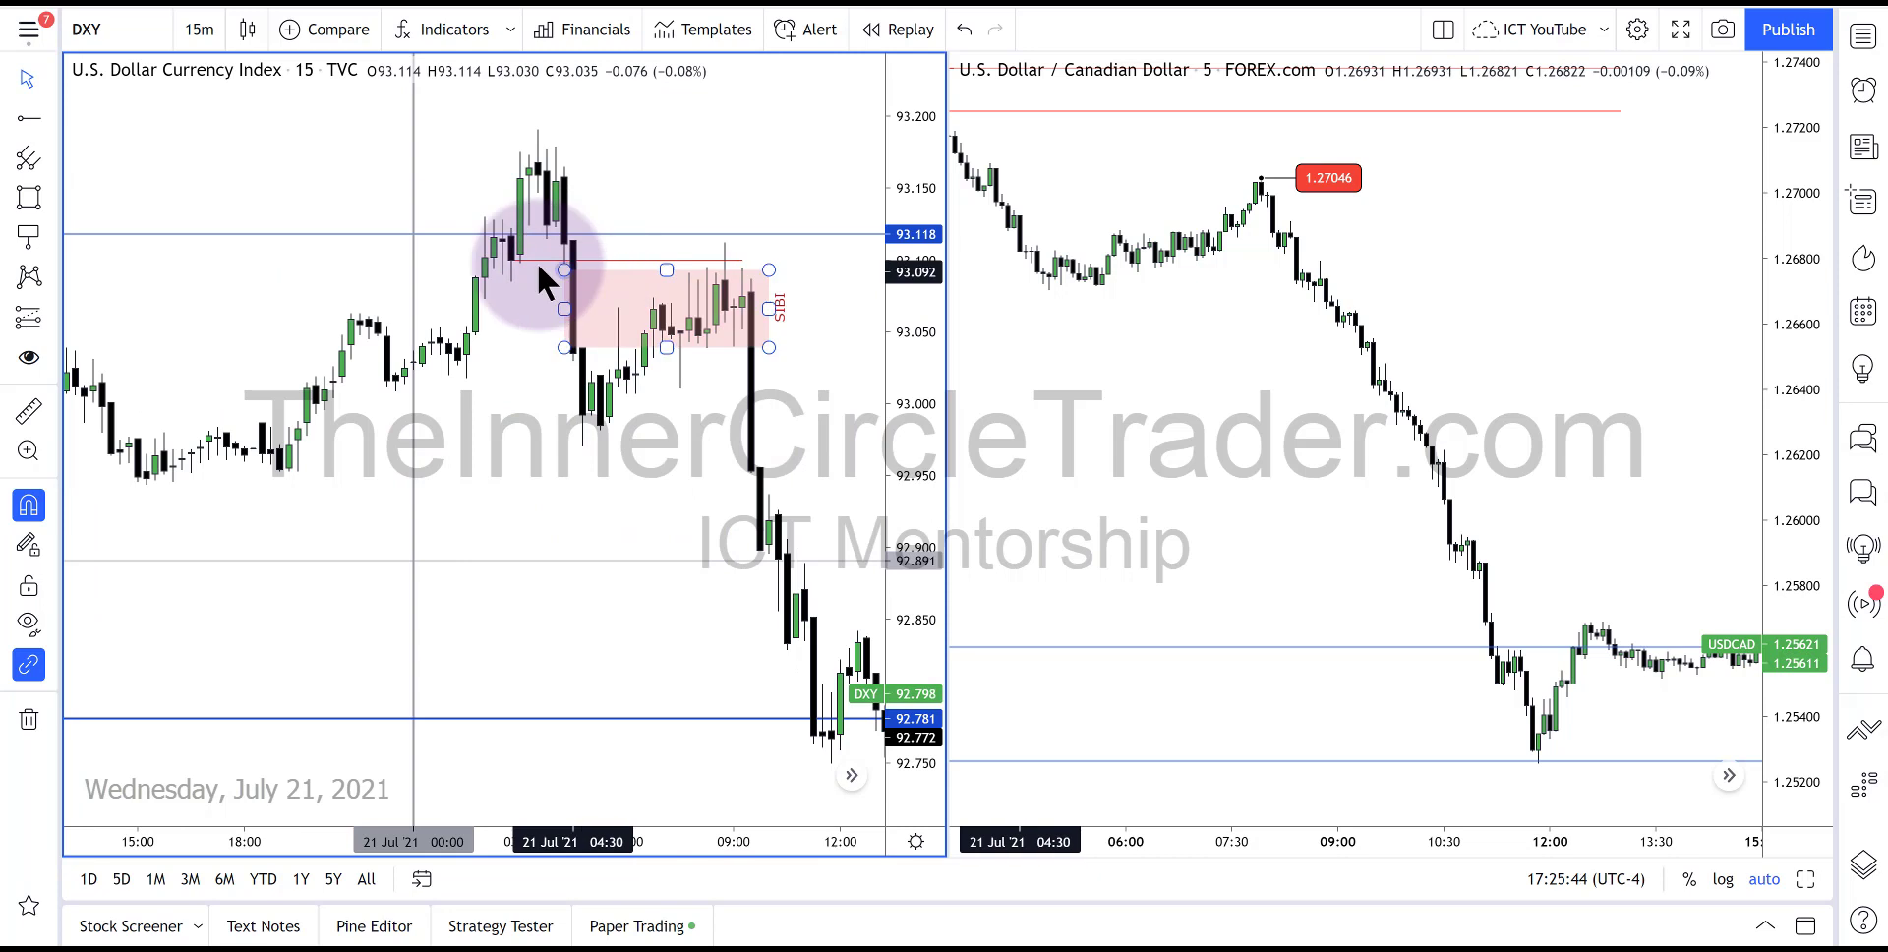
left_click(513, 241)
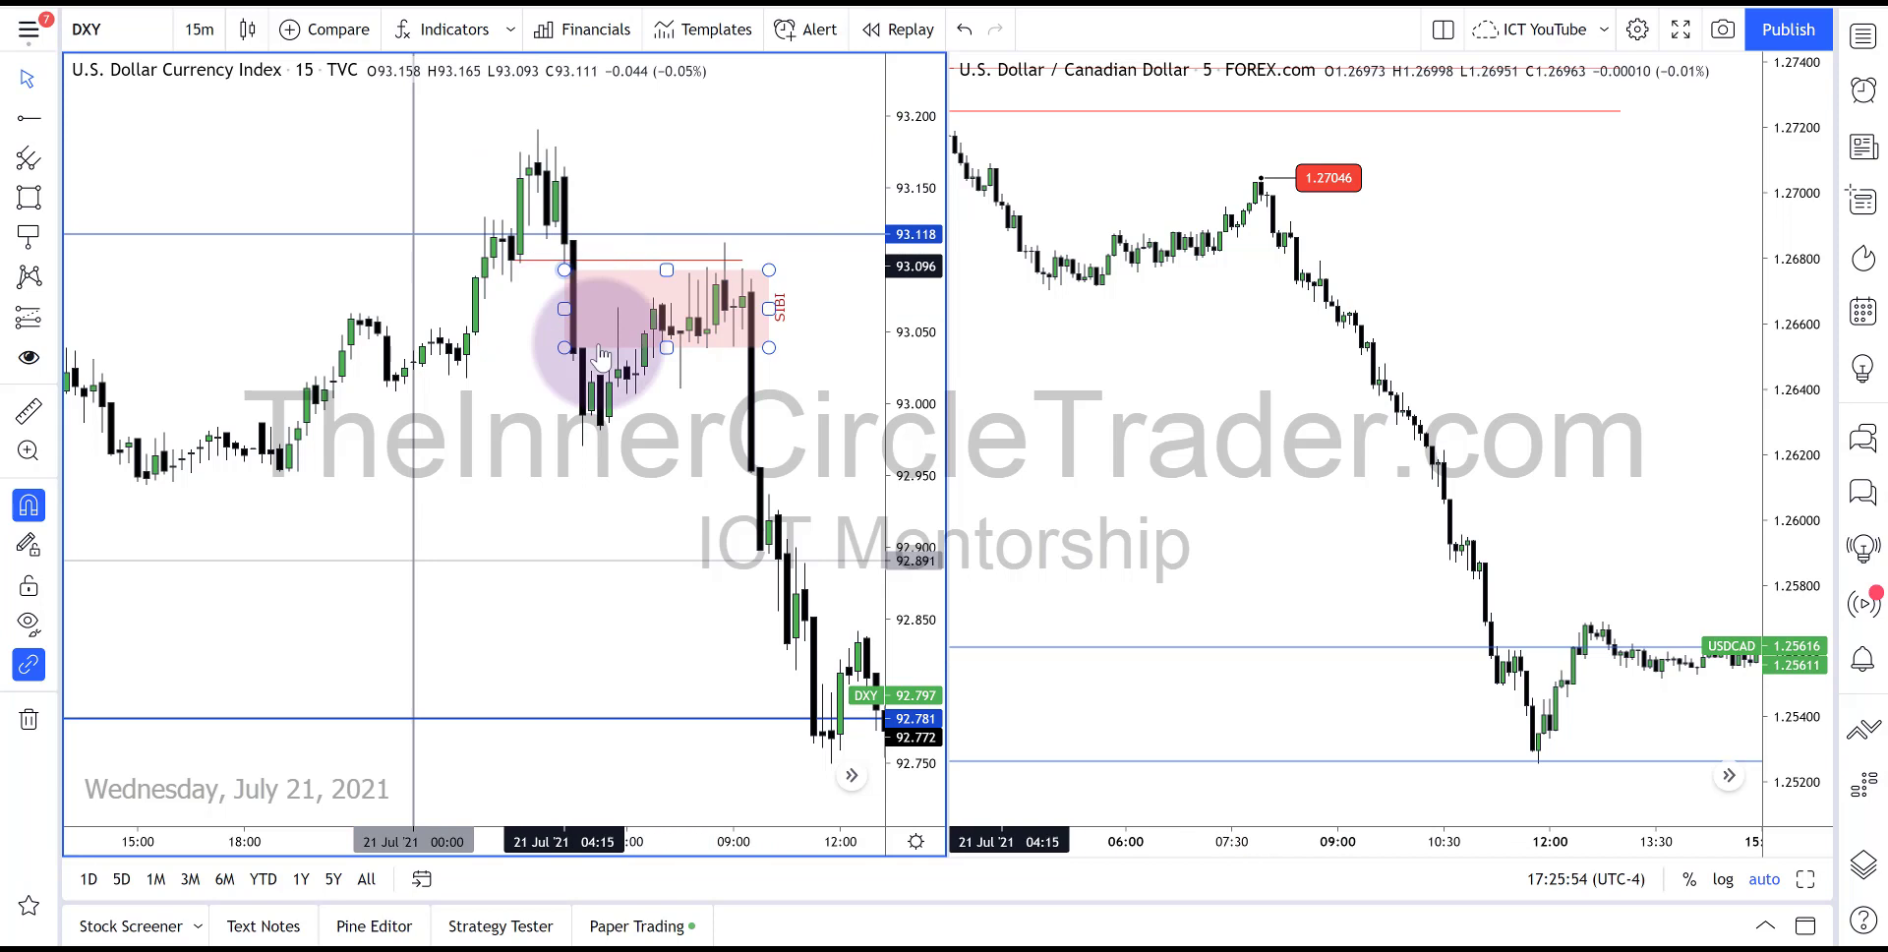
left_click(590, 313)
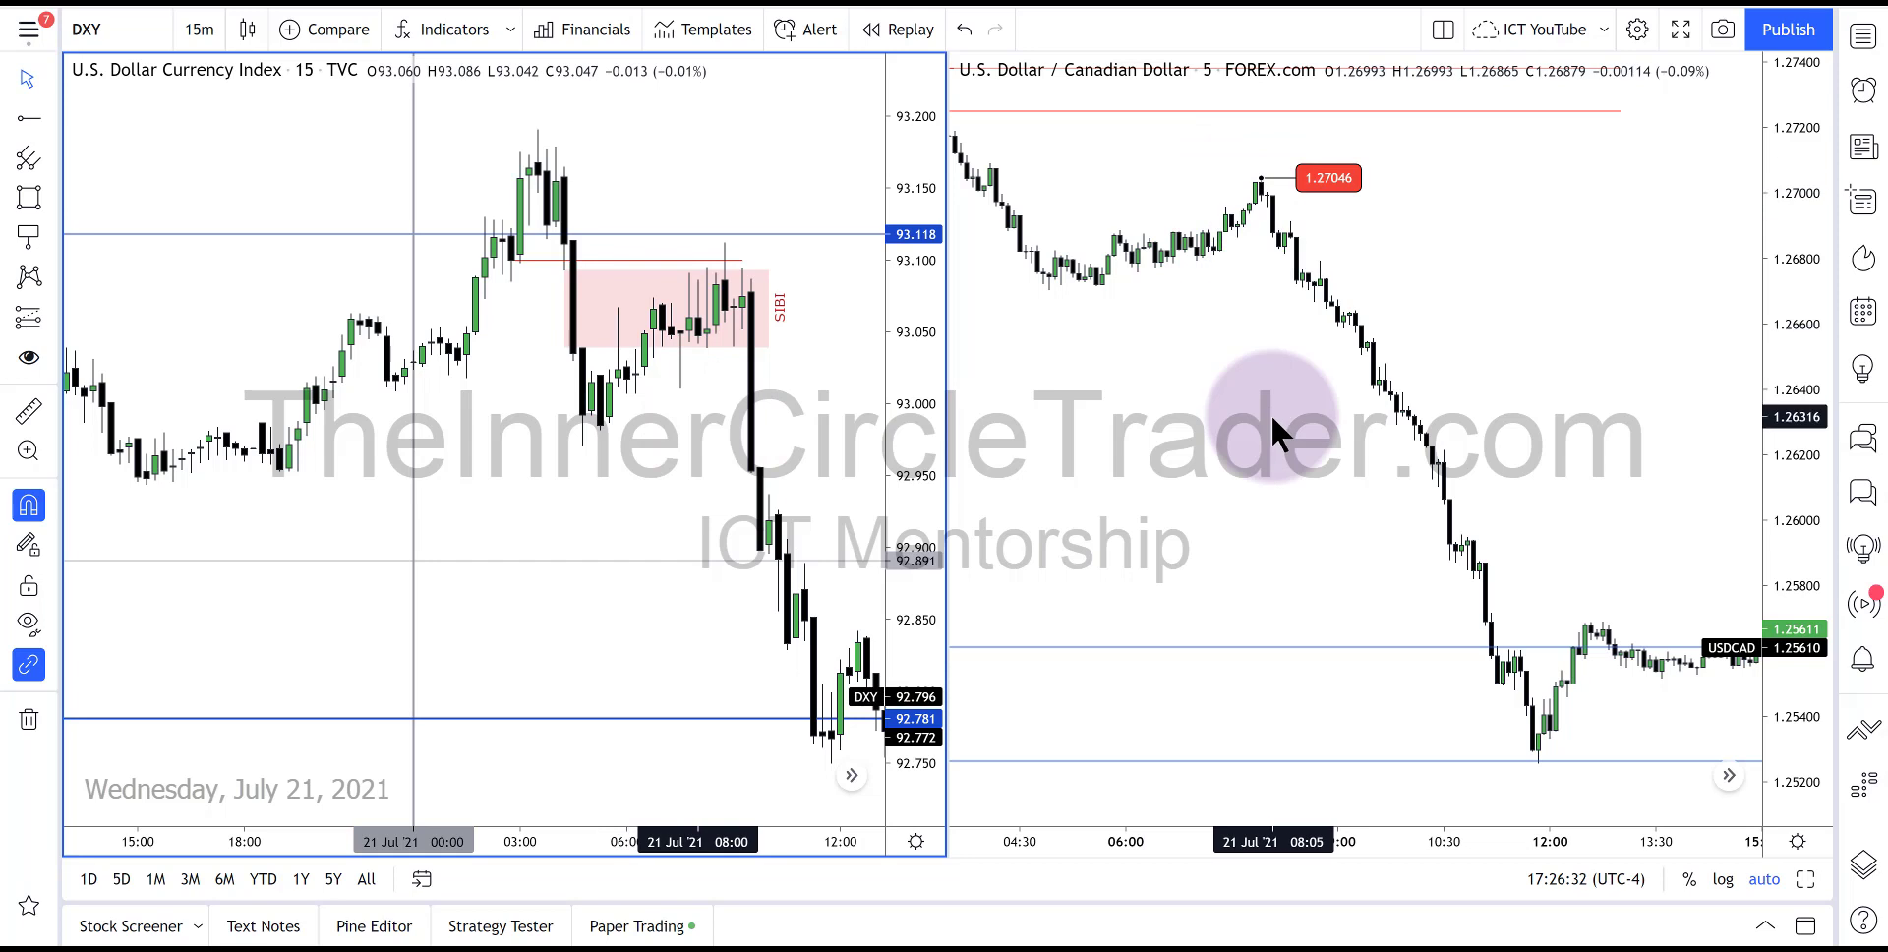
Zoom into the USDCAD 5-minute candles and frame the morning run-up to the 1.27046 high
left_click(1278, 688)
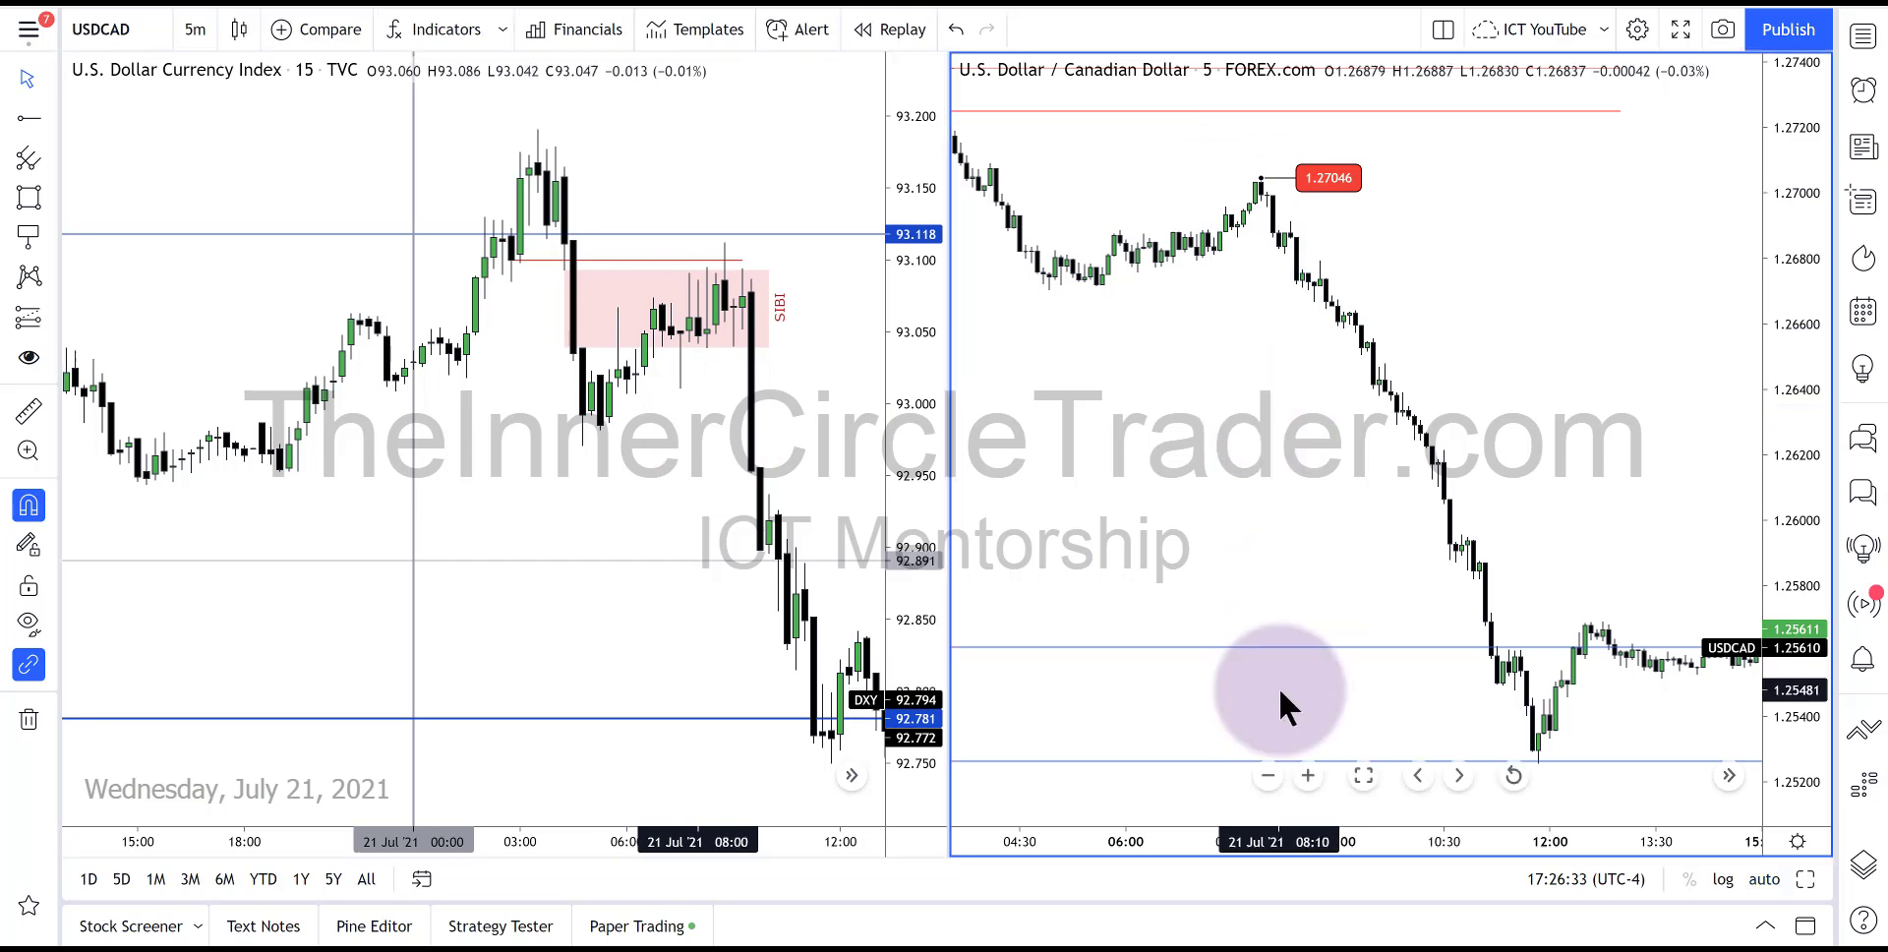
left_click(1306, 774)
left_click(1306, 774)
left_click(1305, 774)
left_click_drag(1221, 423, 1564, 451)
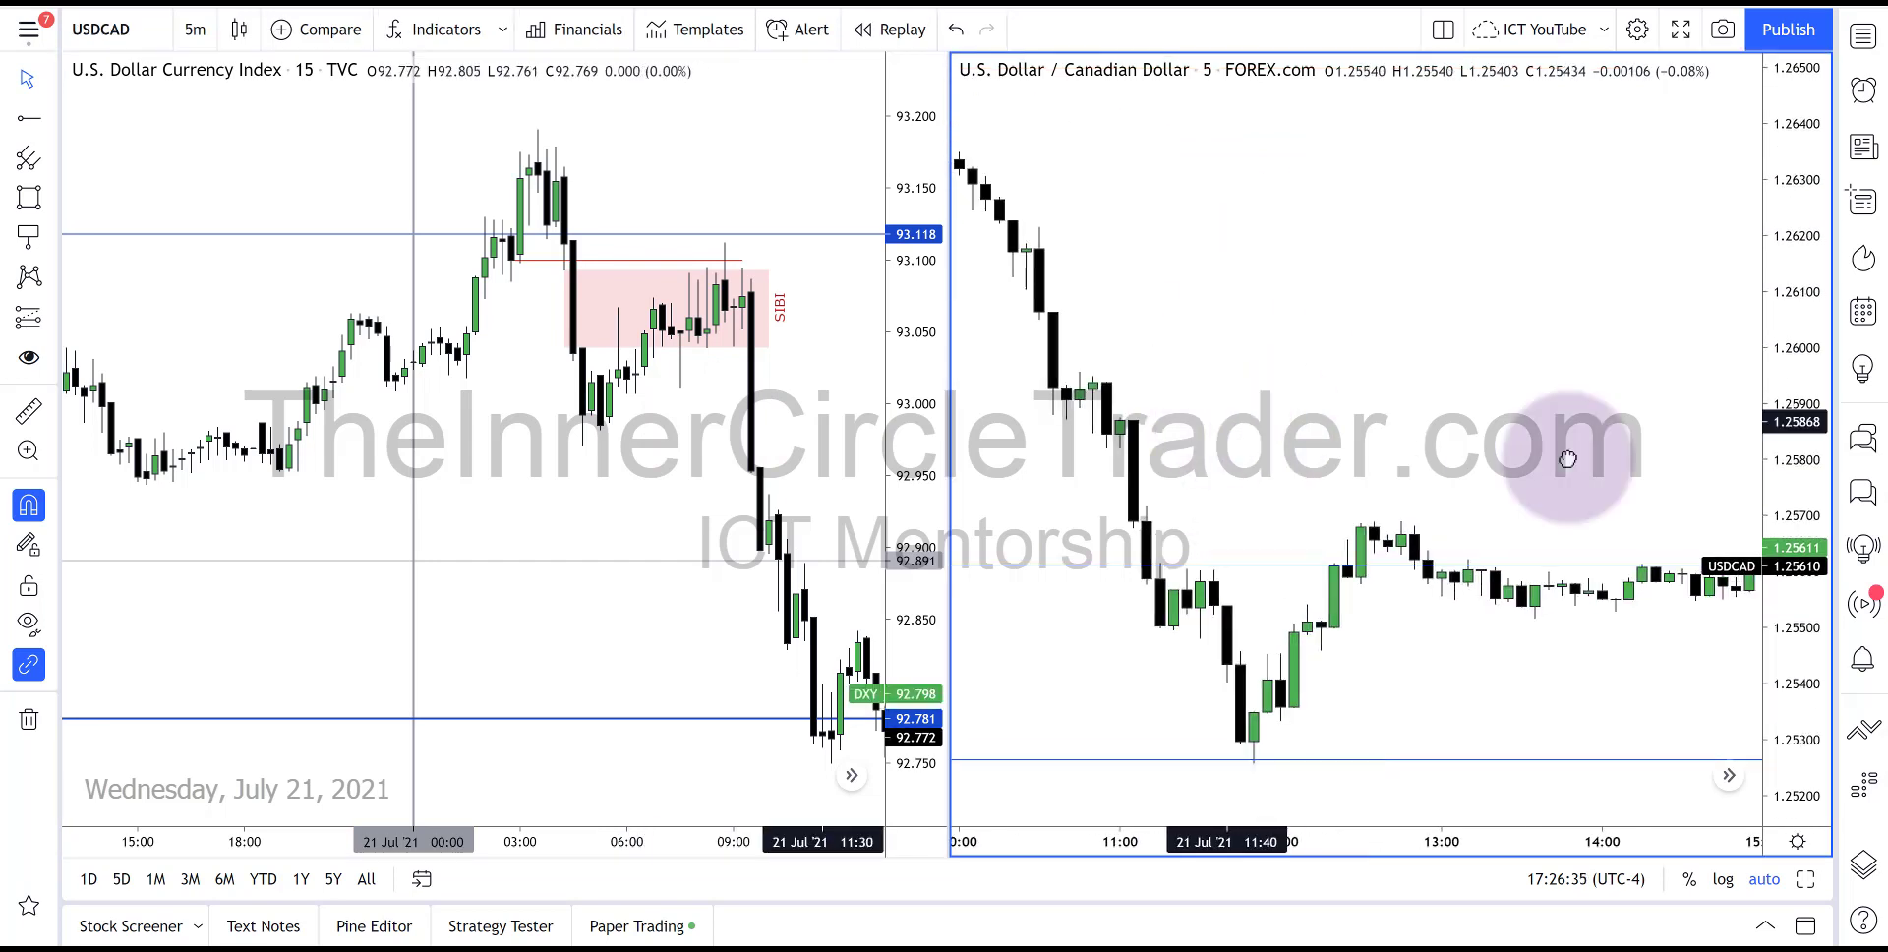
left_click_drag(1402, 436, 1471, 448)
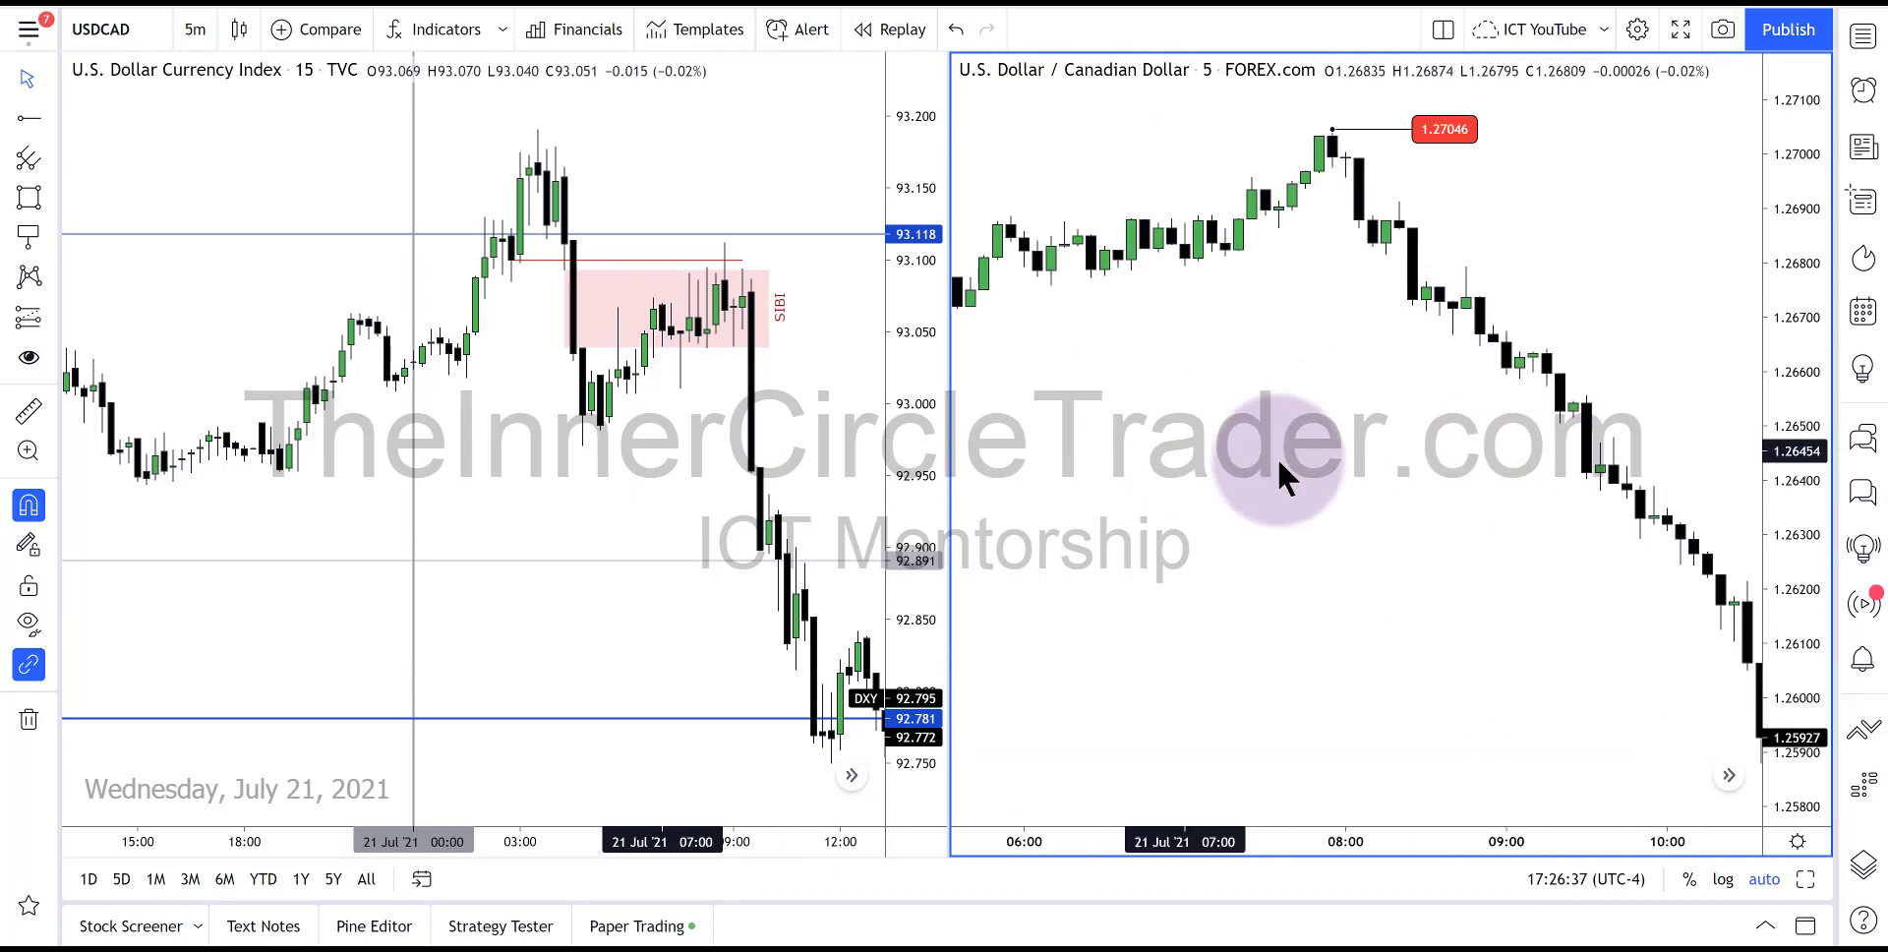
left_click_drag(1277, 462, 1548, 483)
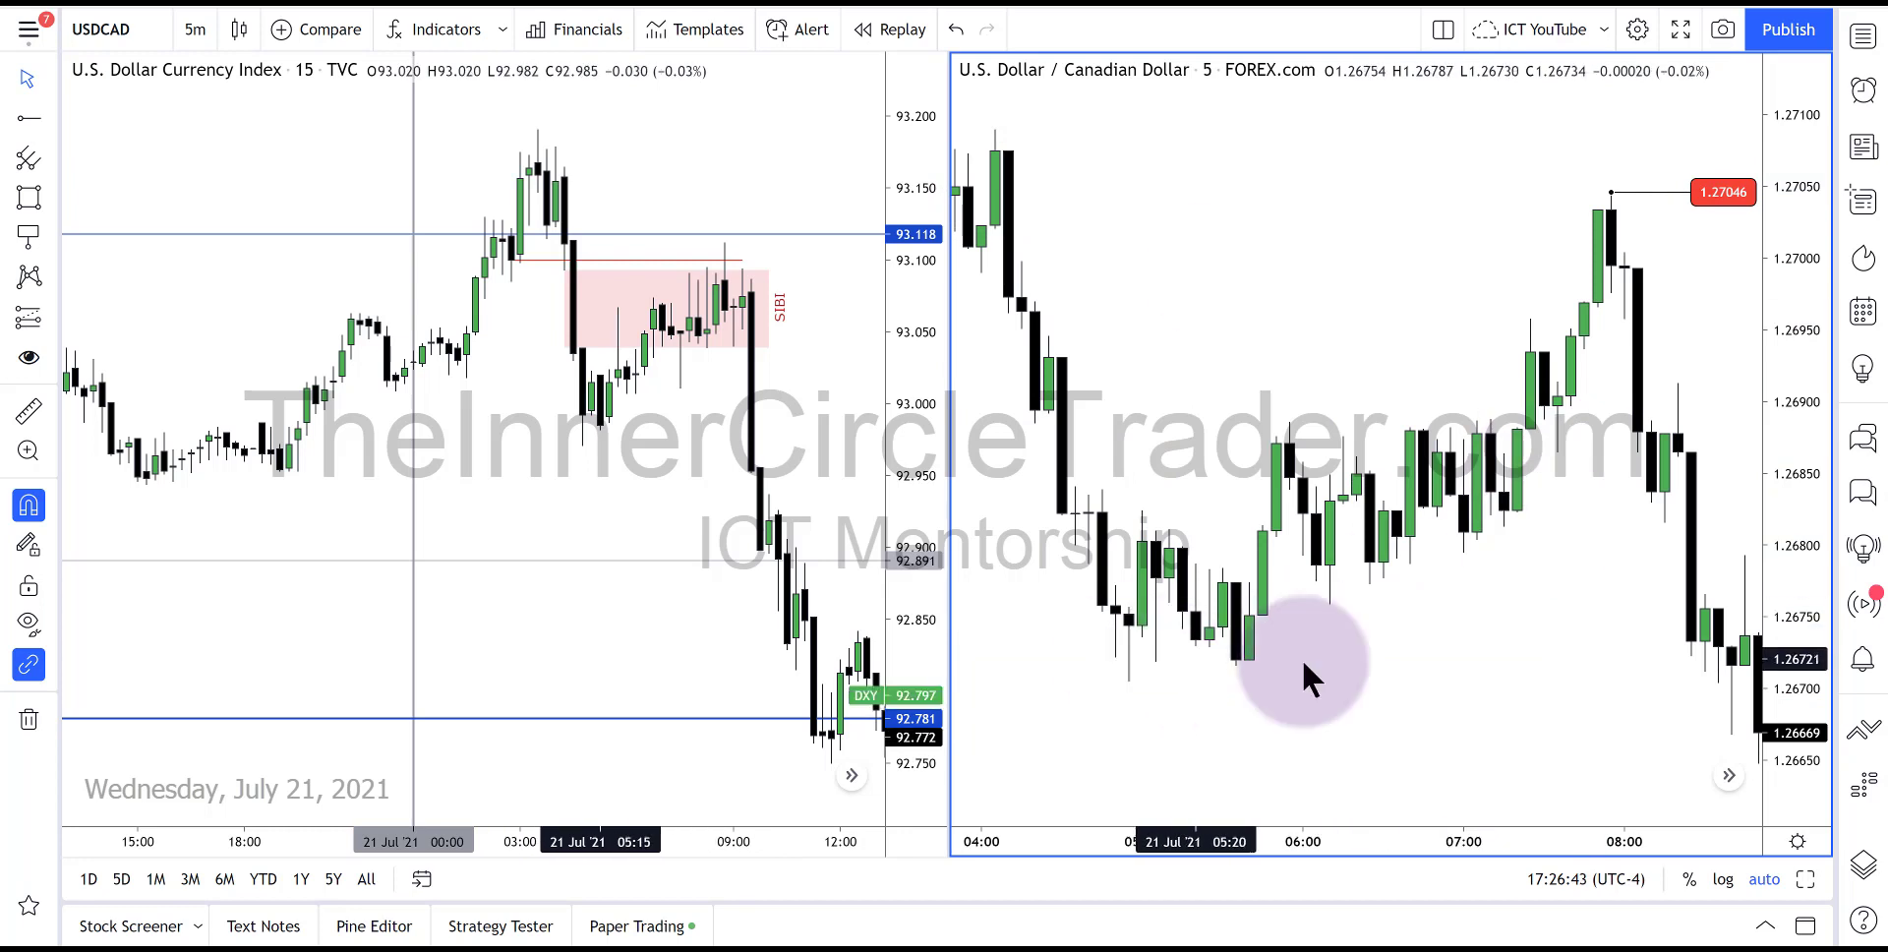
left_click_drag(1441, 622, 1419, 620)
Turn on Show Executions in the chart's Trading settings
right_click(1418, 618)
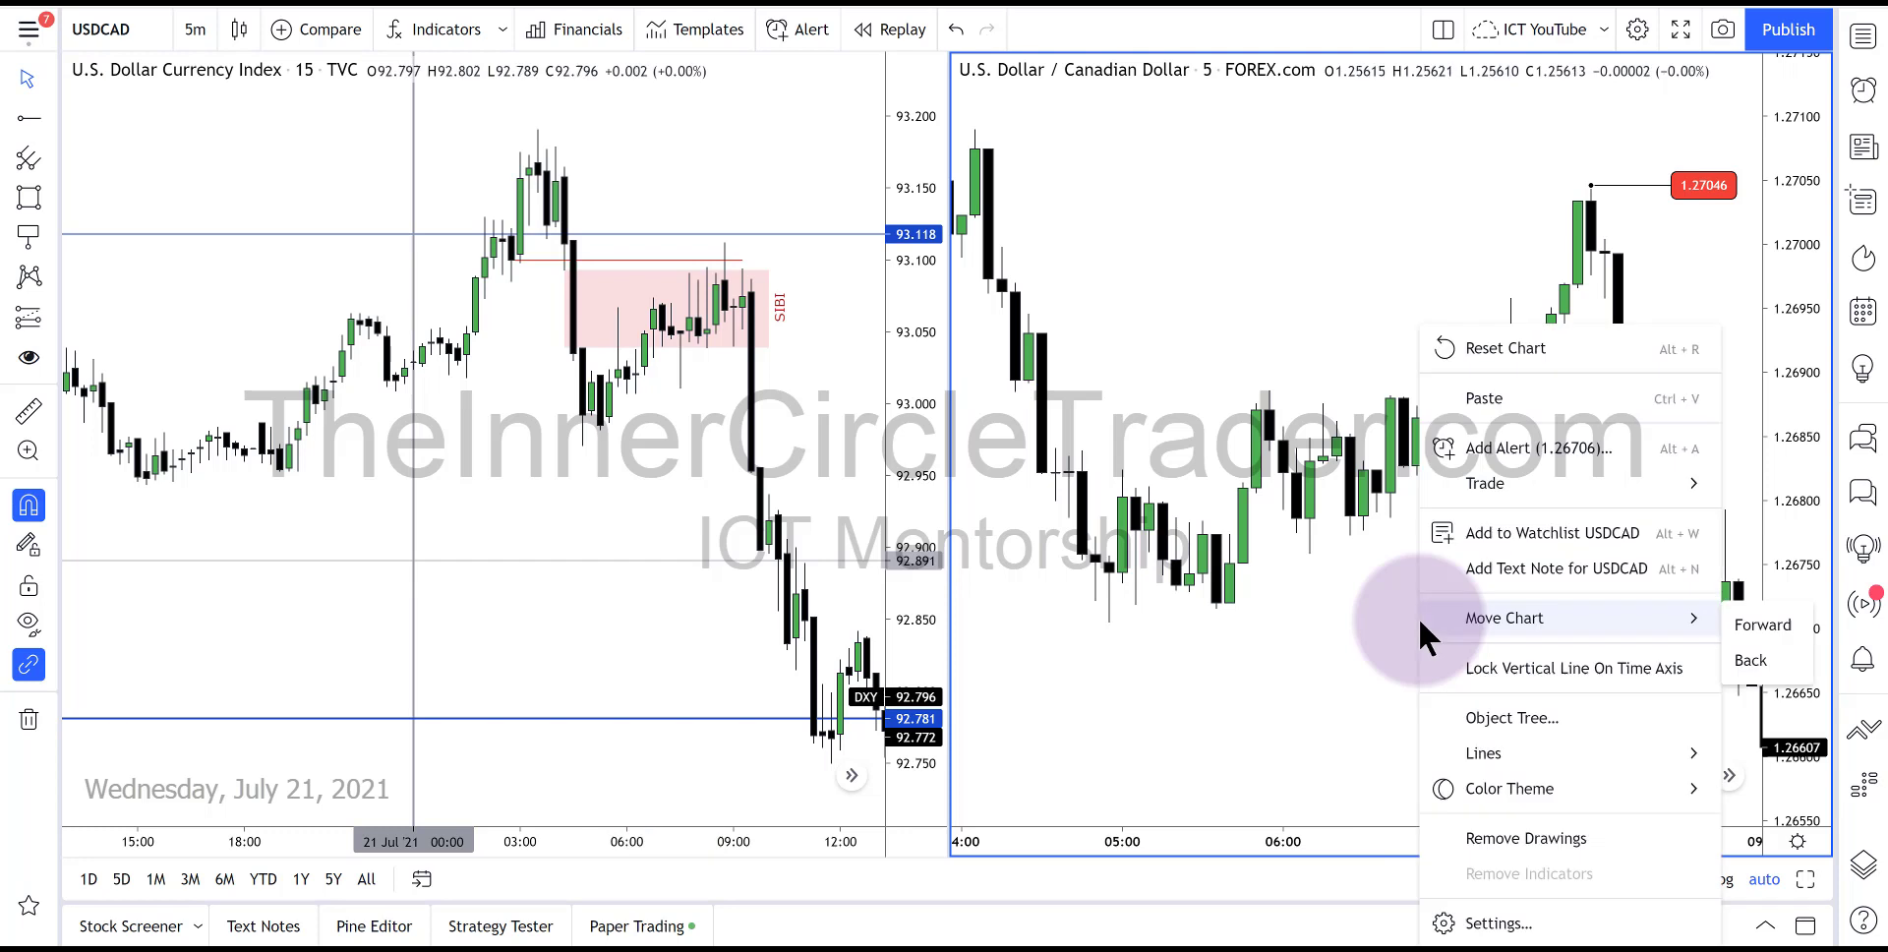
left_click(1471, 904)
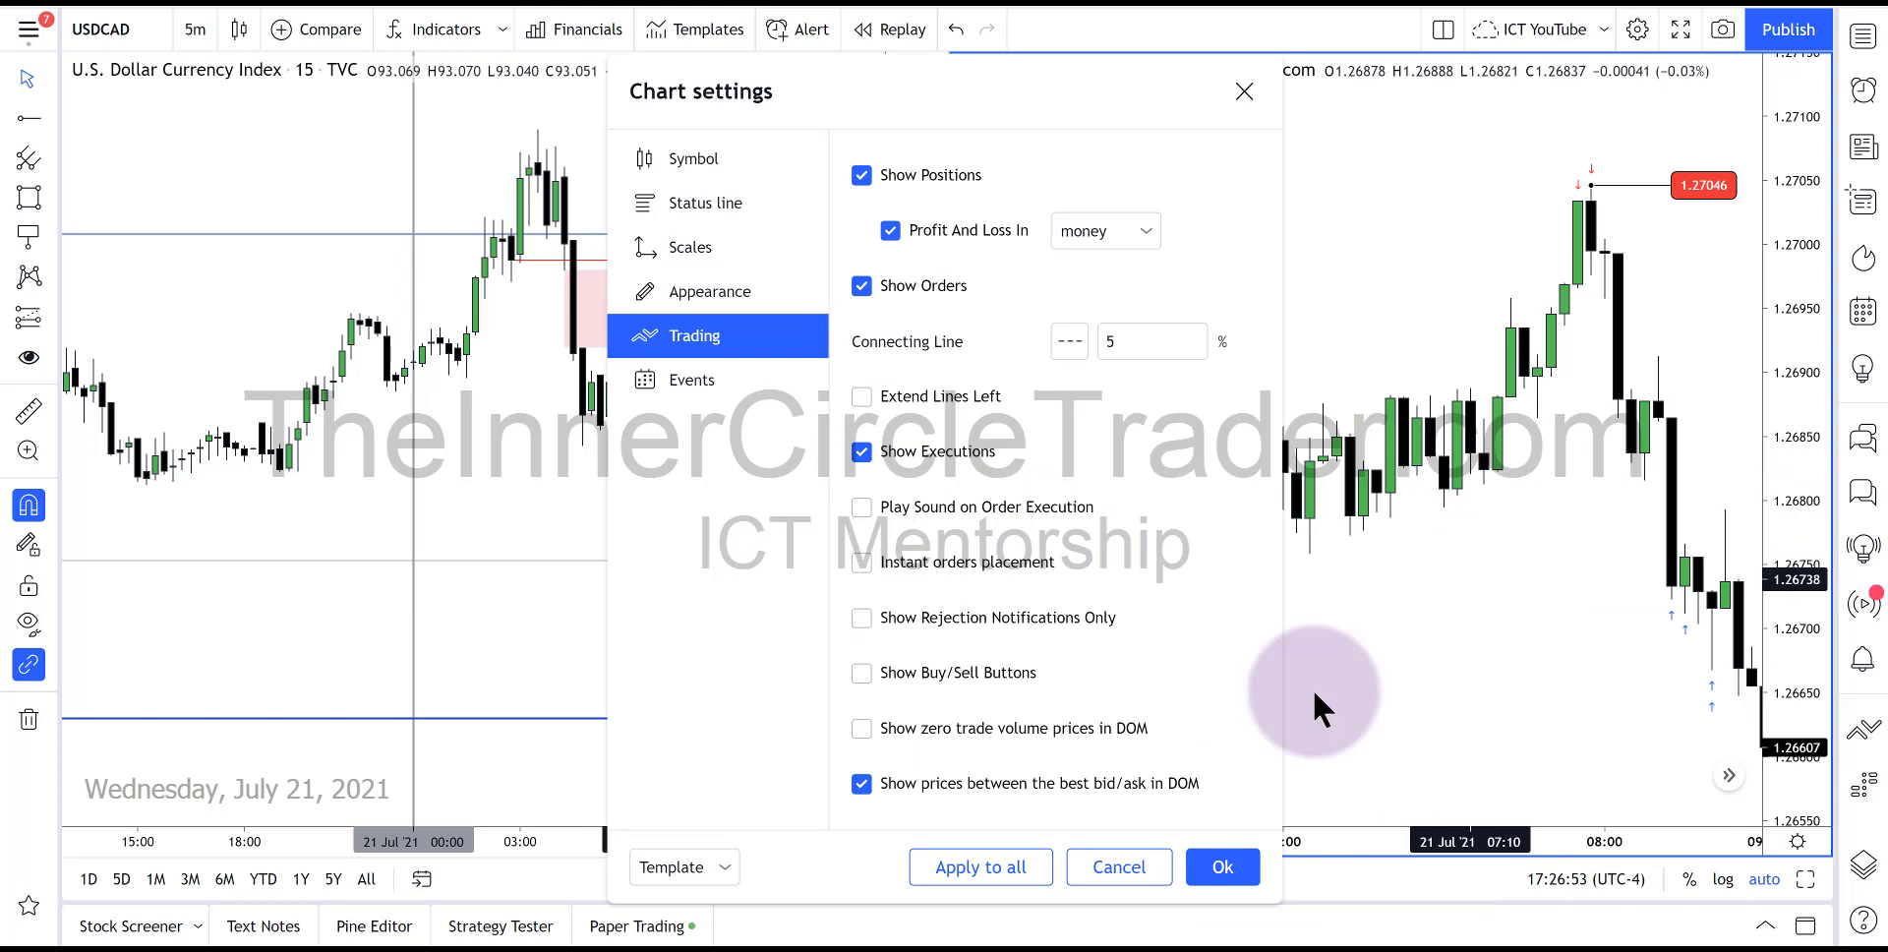
left_click(1232, 864)
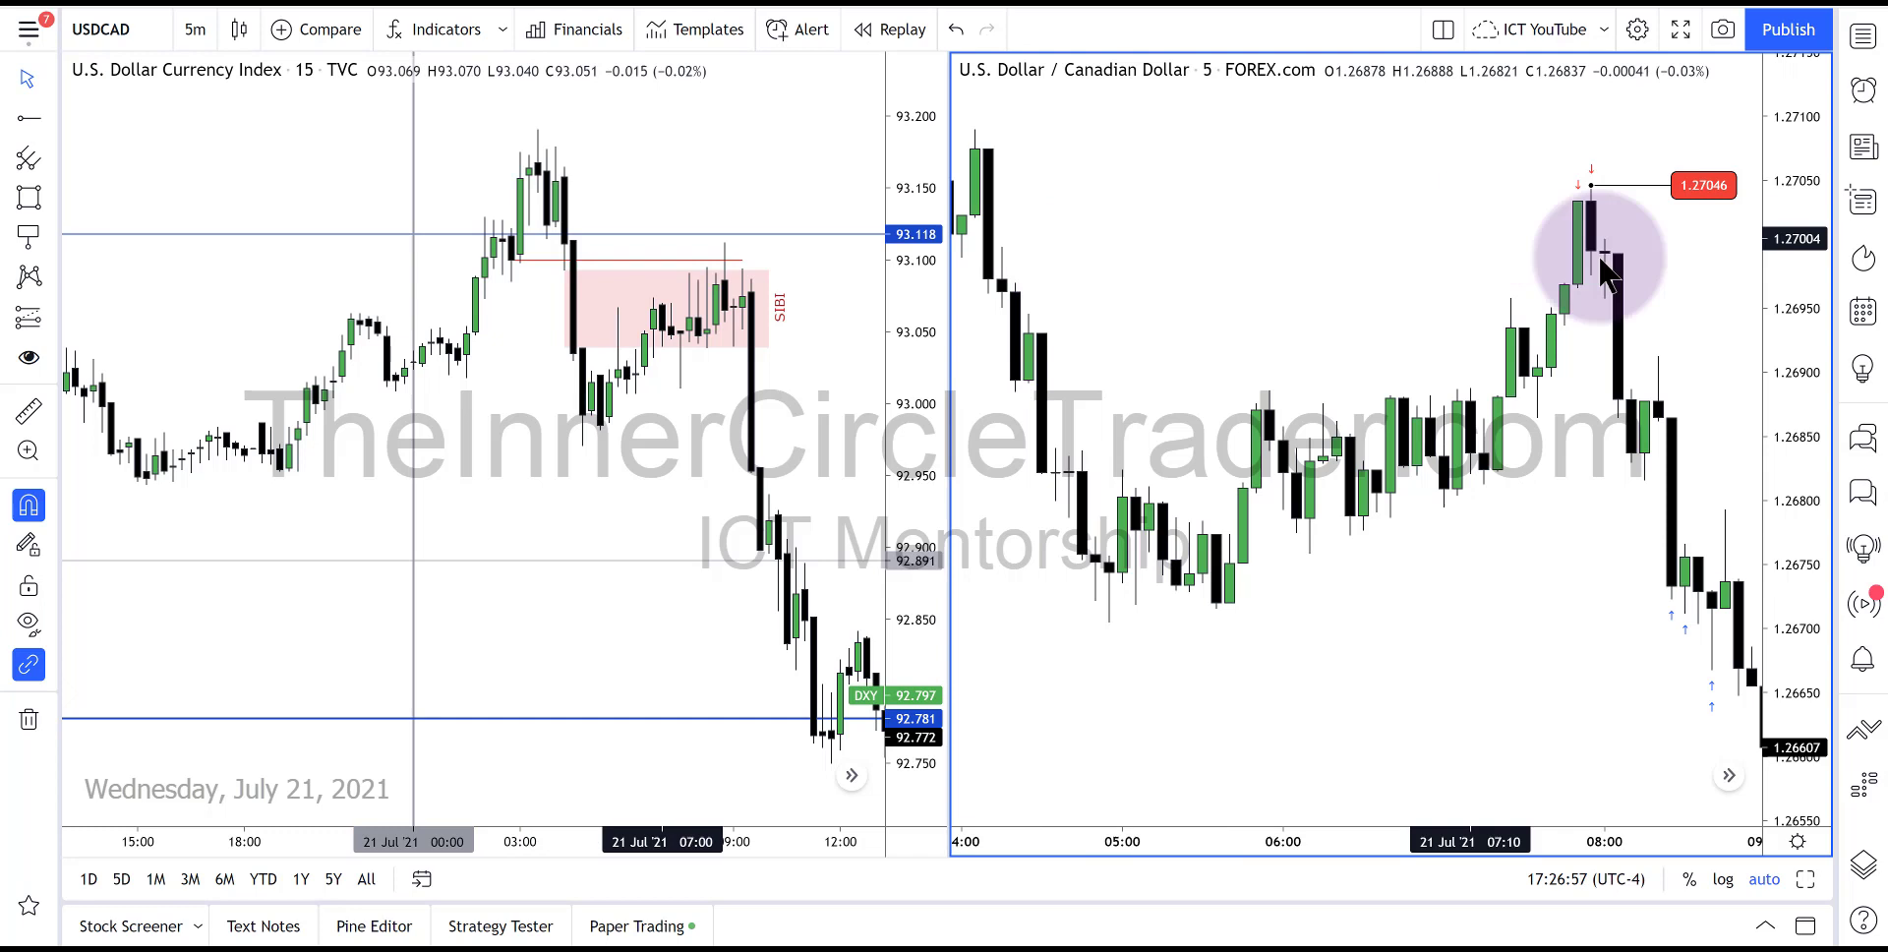
Check the 1.27046 level and the execution markers, then scroll to later bars
mouse_move(1584, 194)
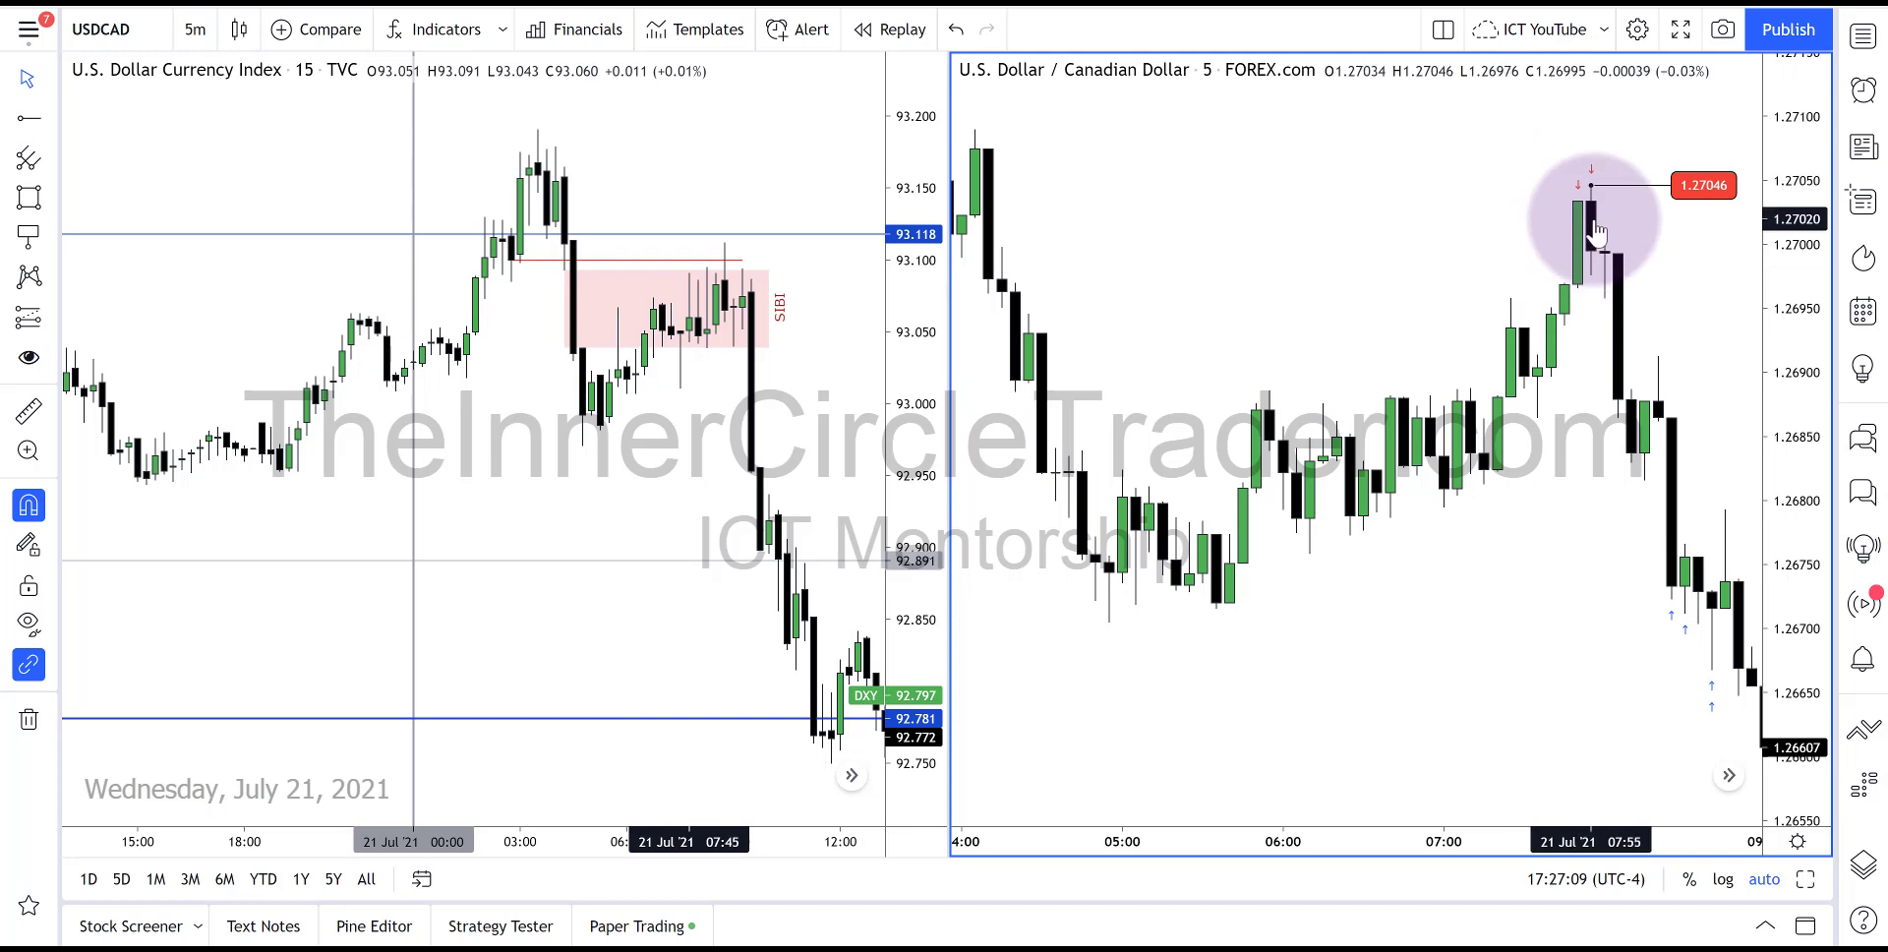
left_click(1593, 185)
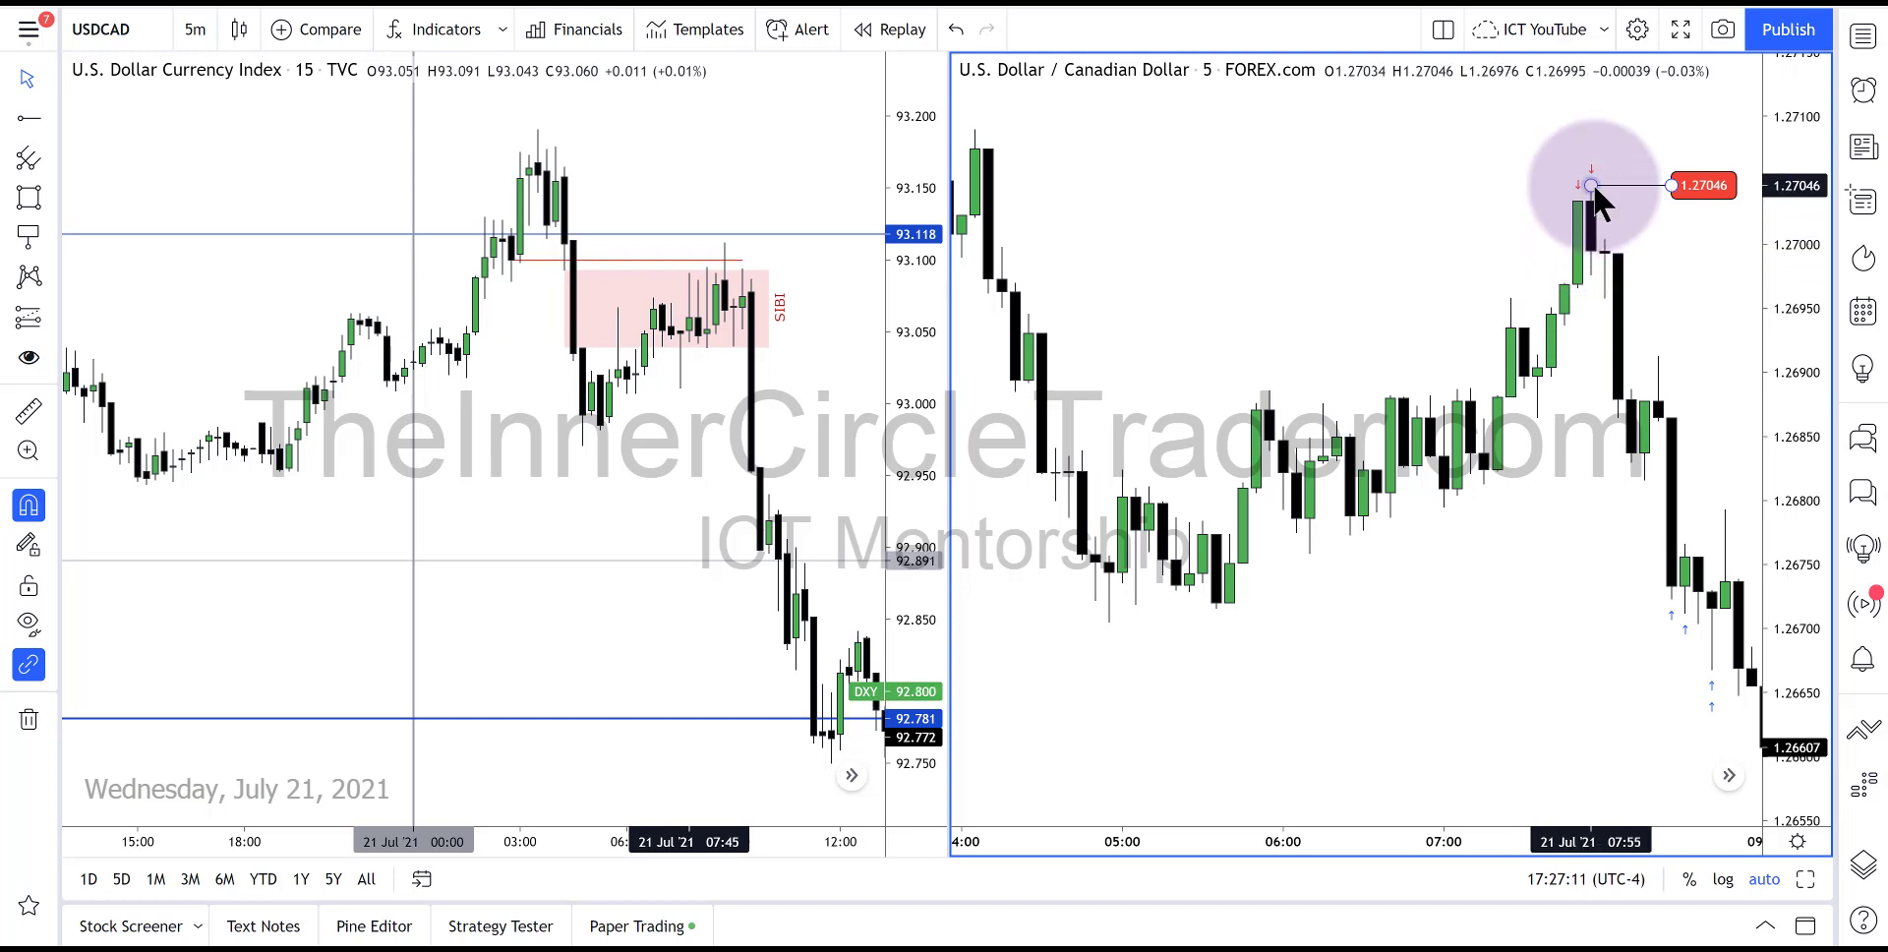
left_click(1592, 172)
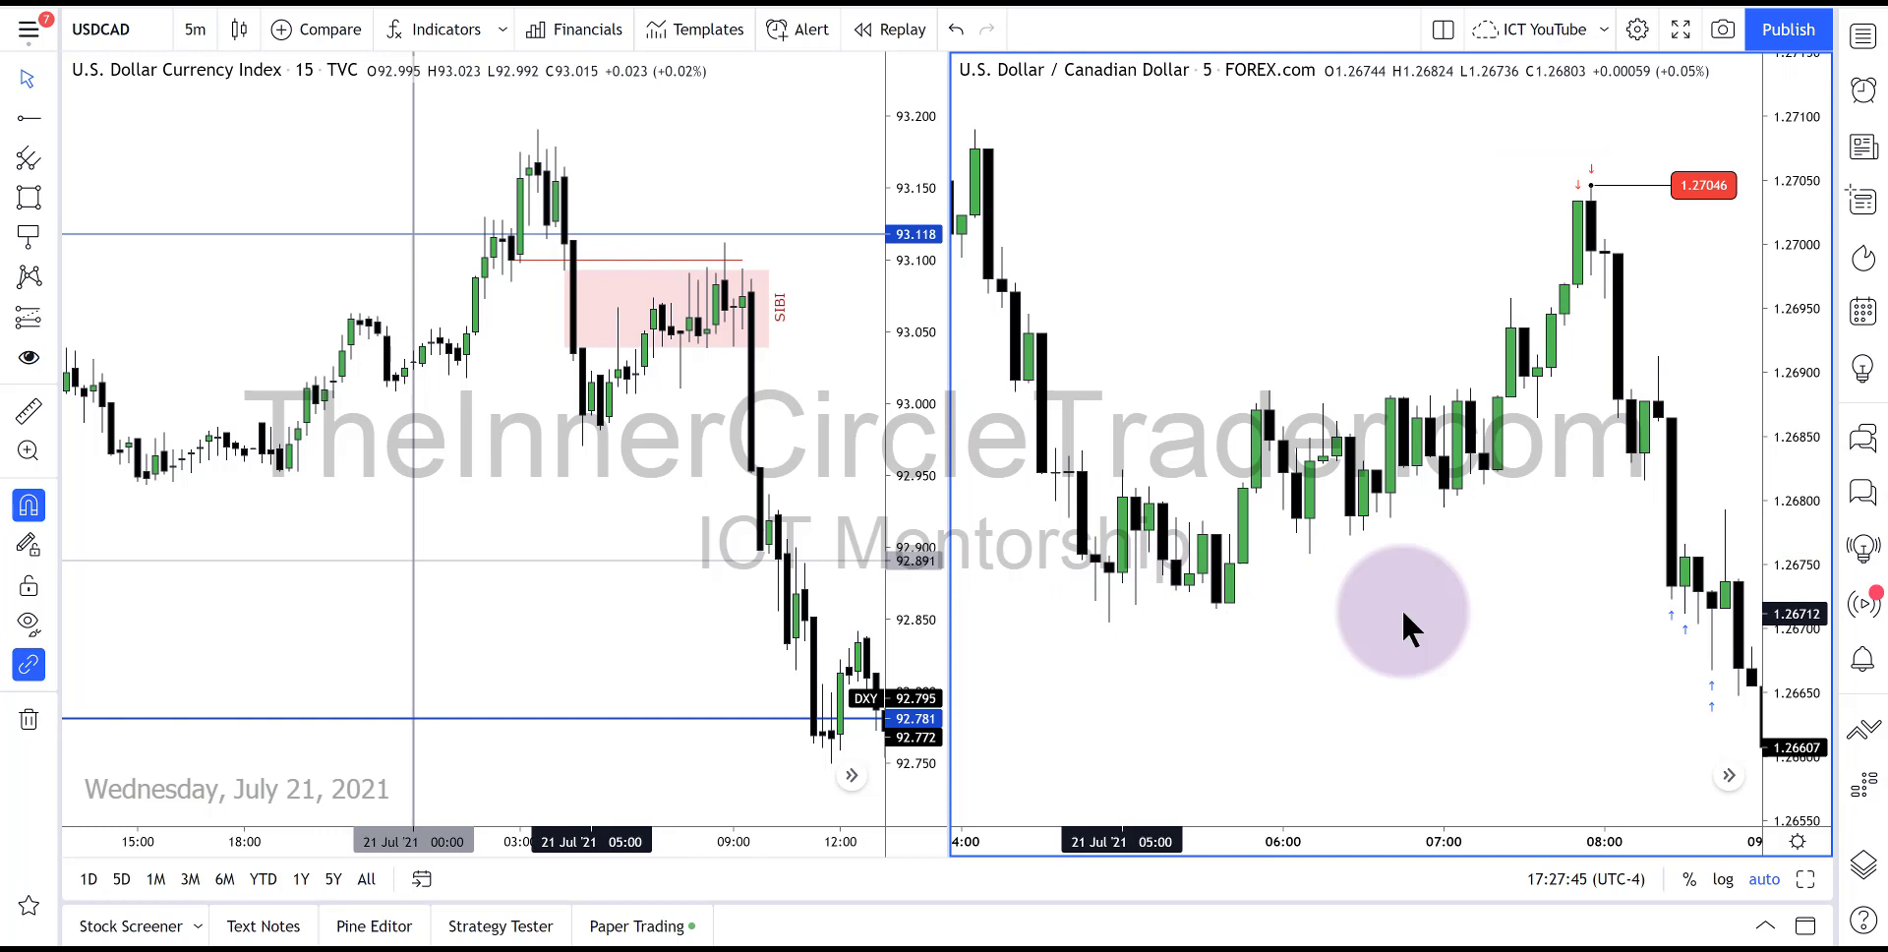
mouse_move(1679, 629)
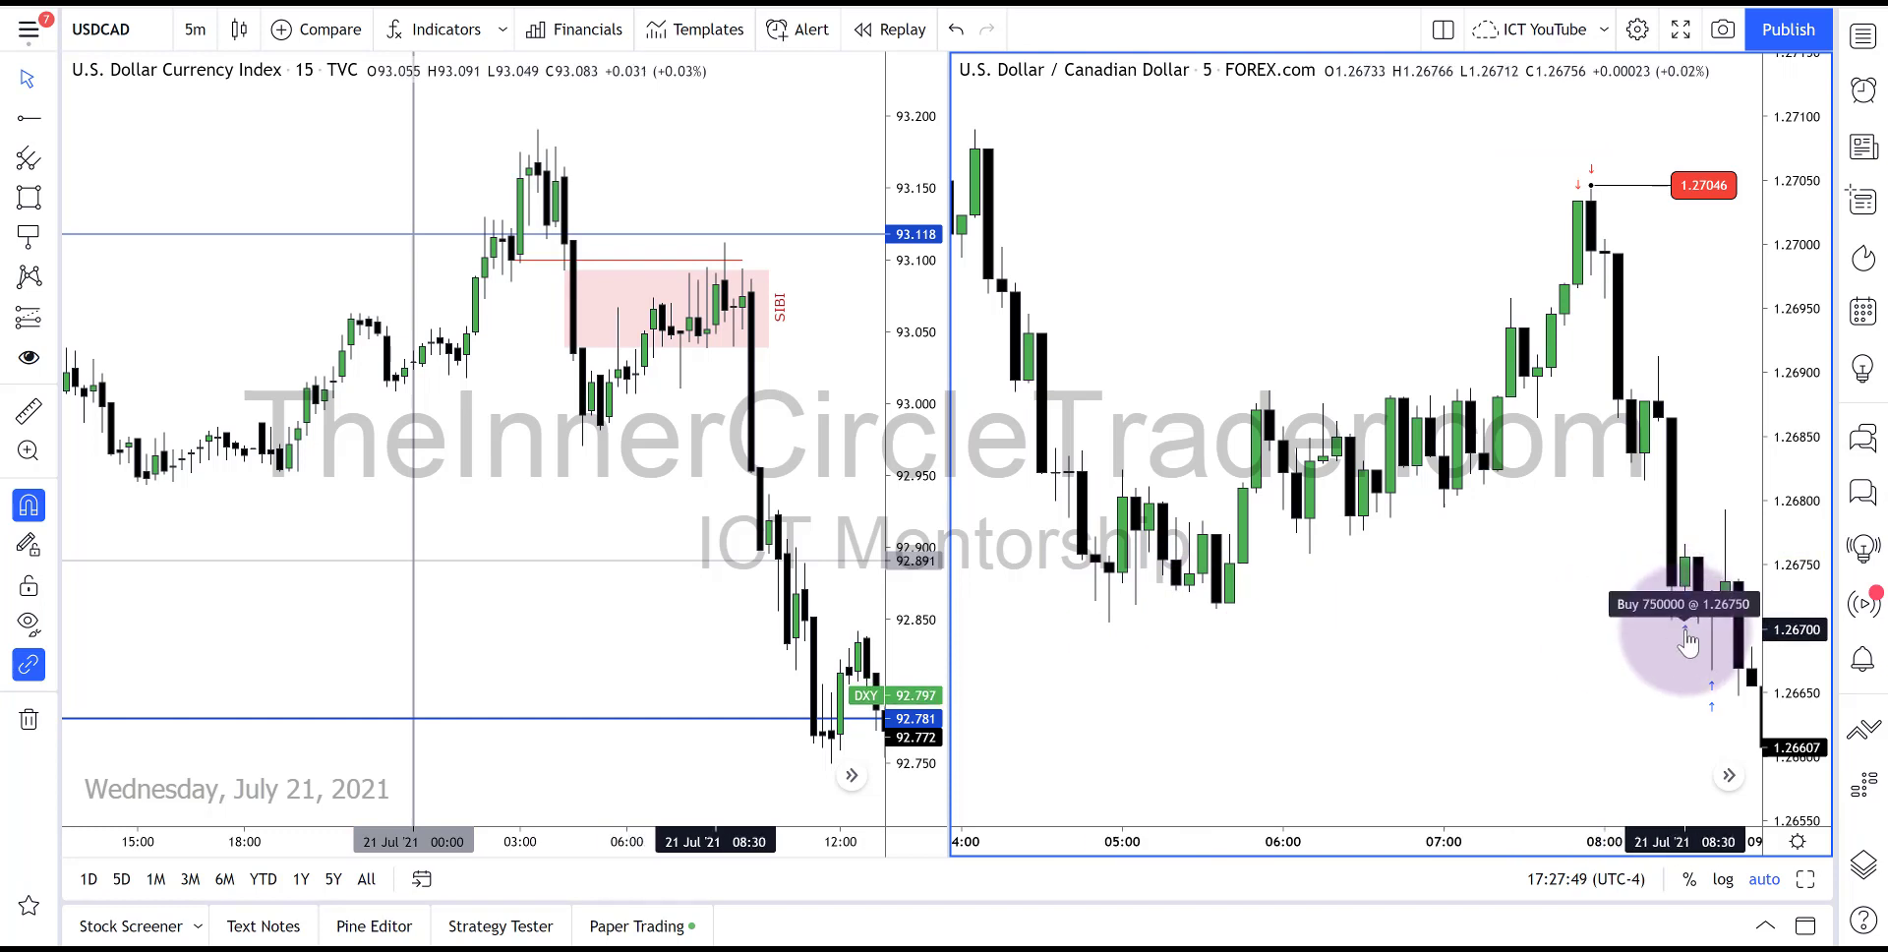
mouse_move(1711, 703)
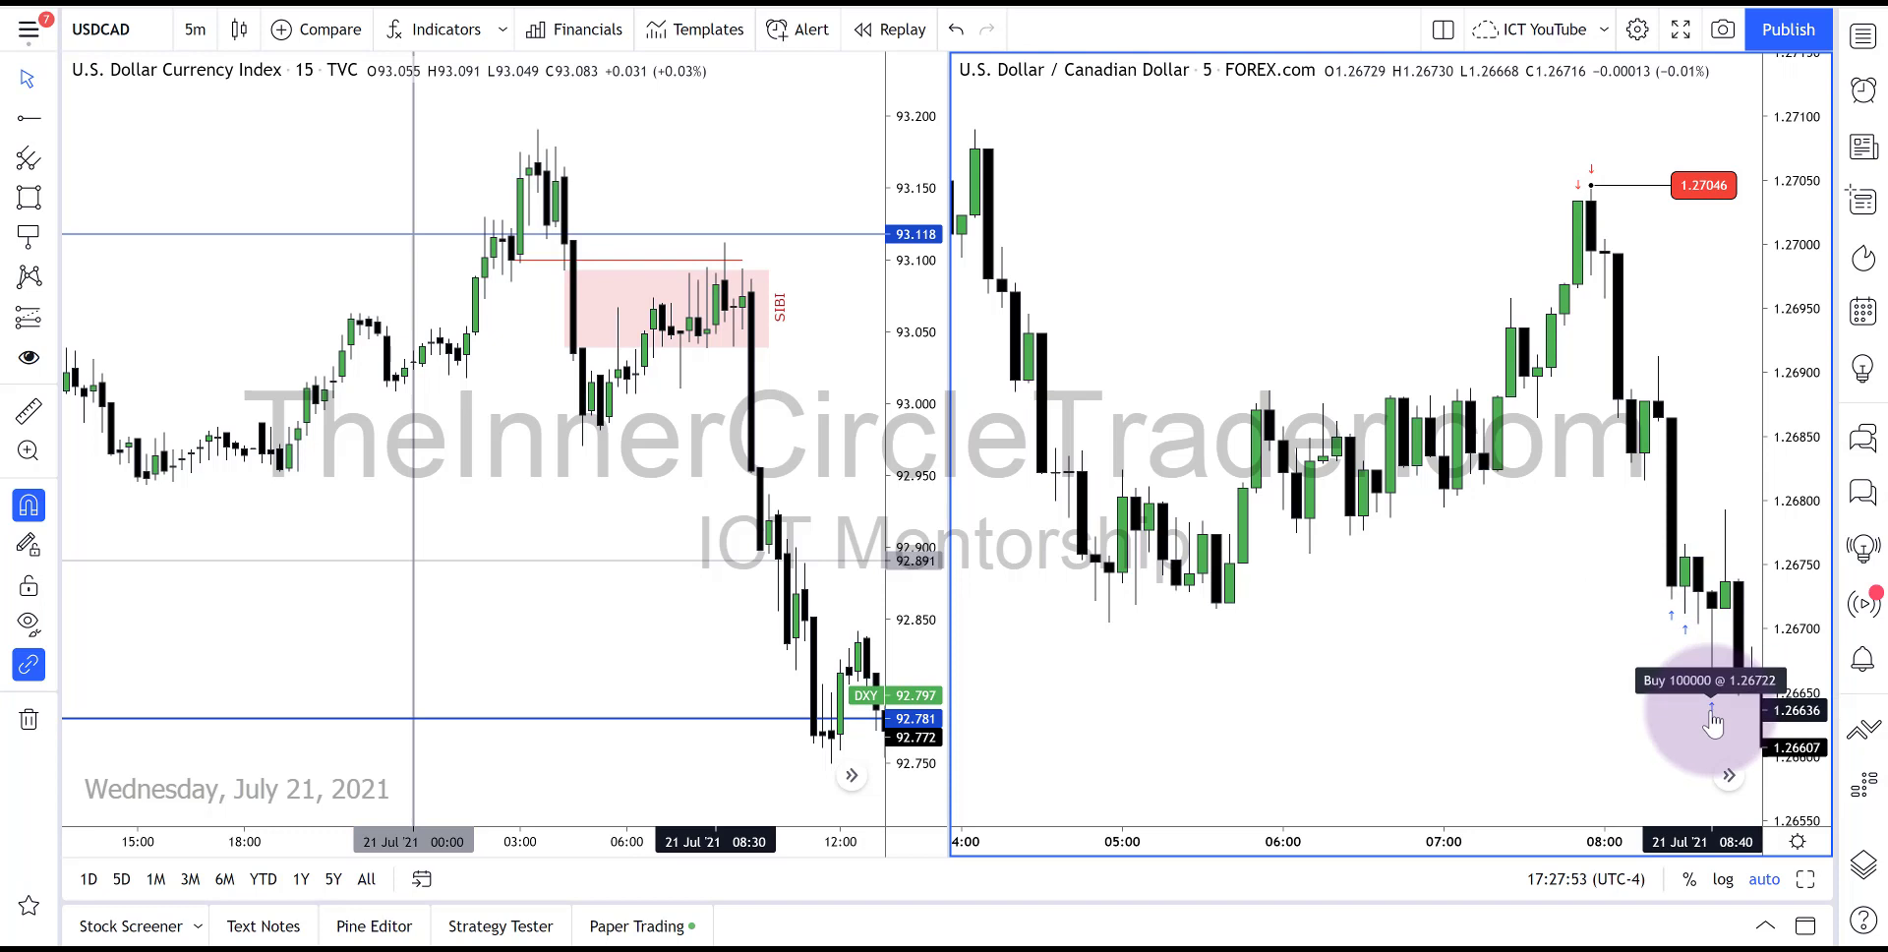
left_click_drag(1648, 724, 1525, 722)
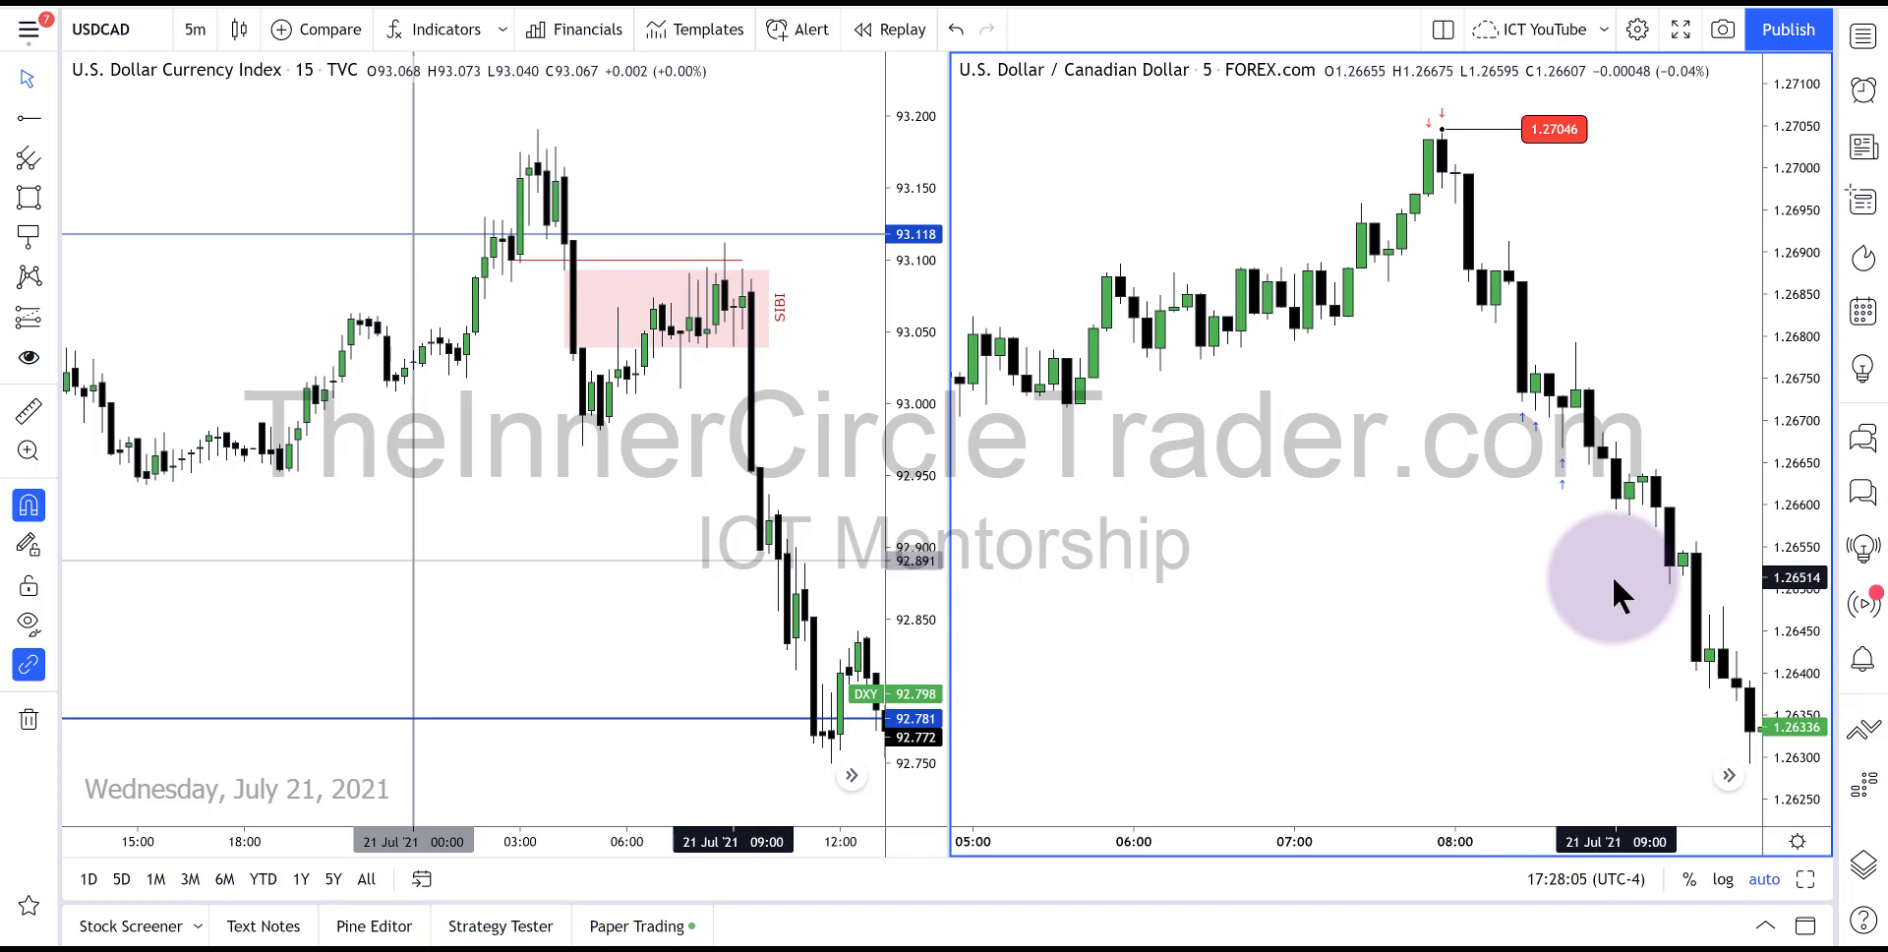
Scroll USDCAD forward to show the slide bottoming near 1.2520 around 11:30
left_click_drag(1613, 575, 1249, 595)
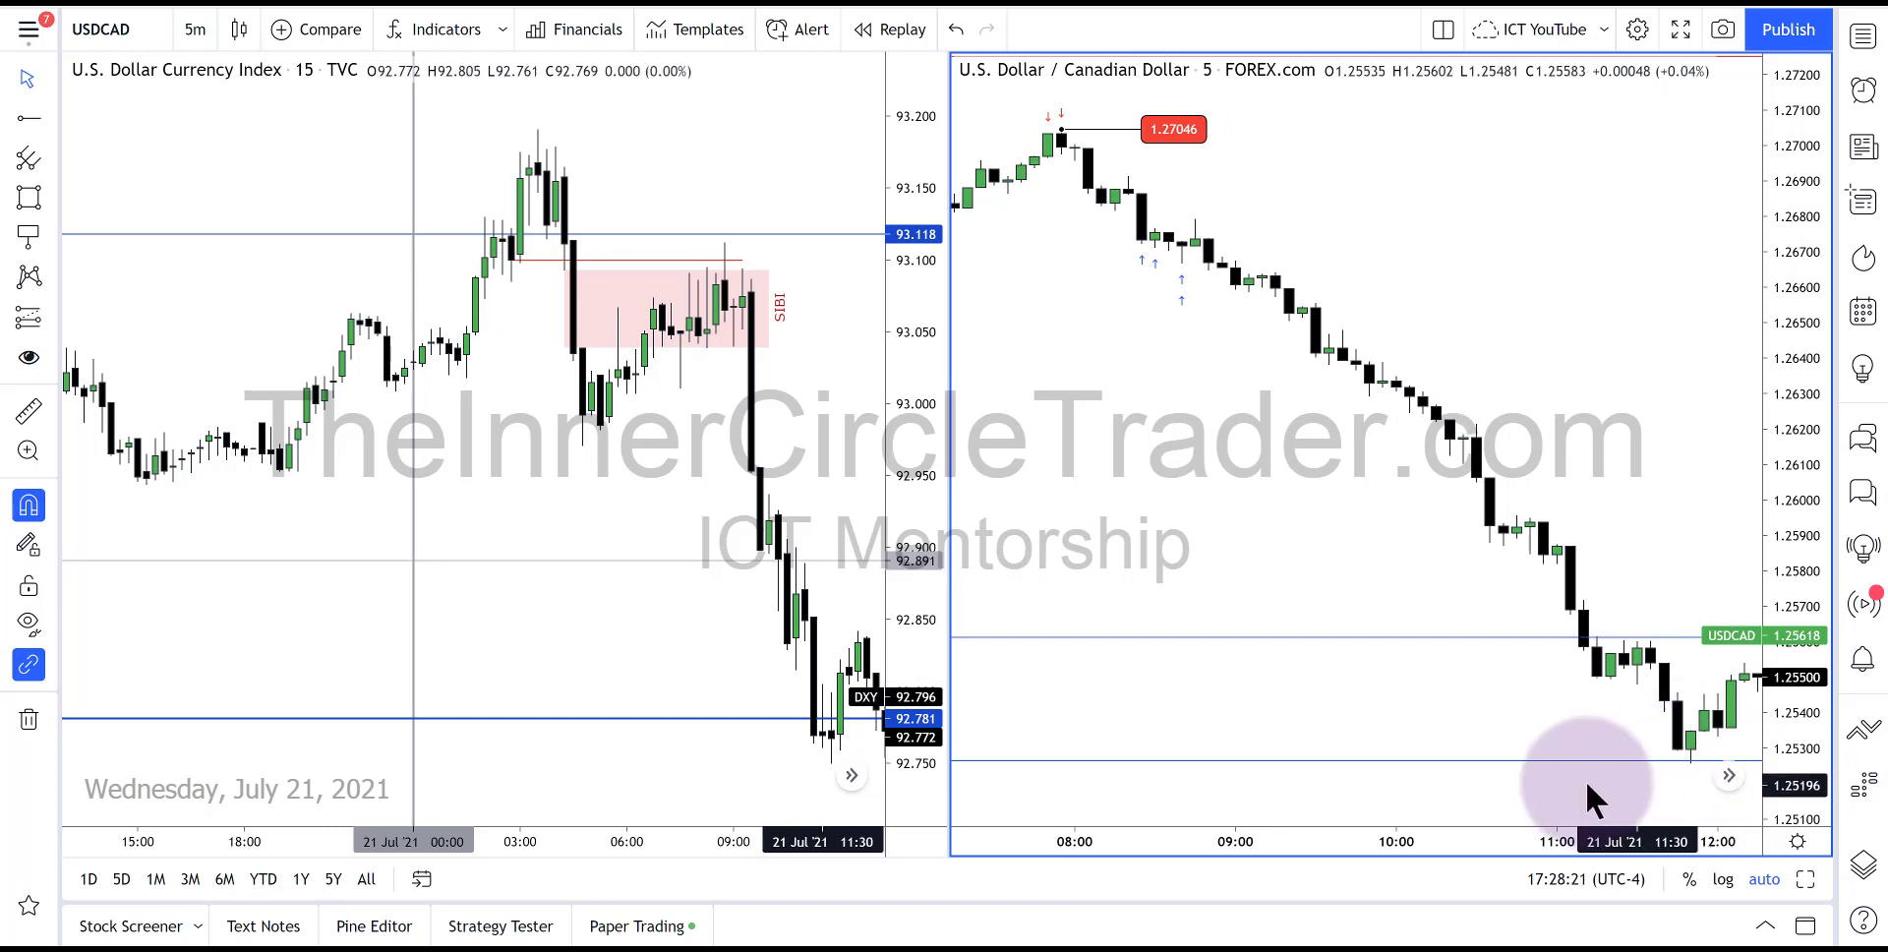
mouse_move(1588, 787)
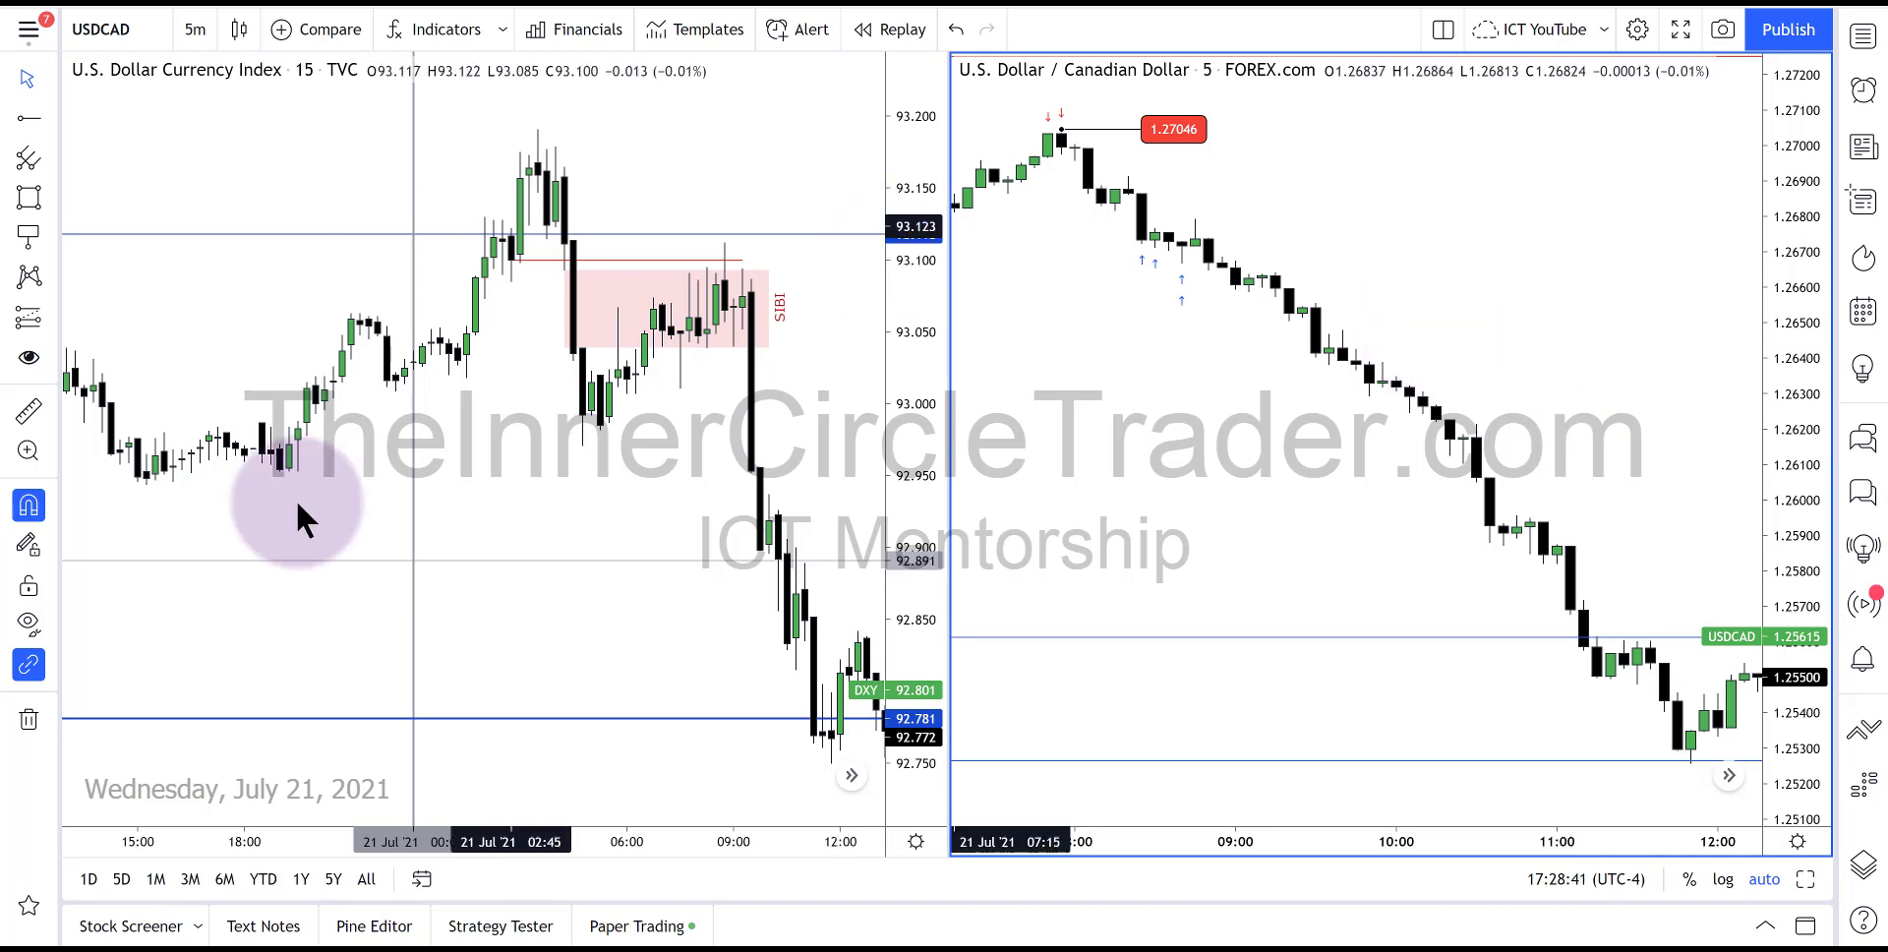
Hide all drawings, switch USDCAD to daily candles, and scroll from realtime back to June
left_click(28, 622)
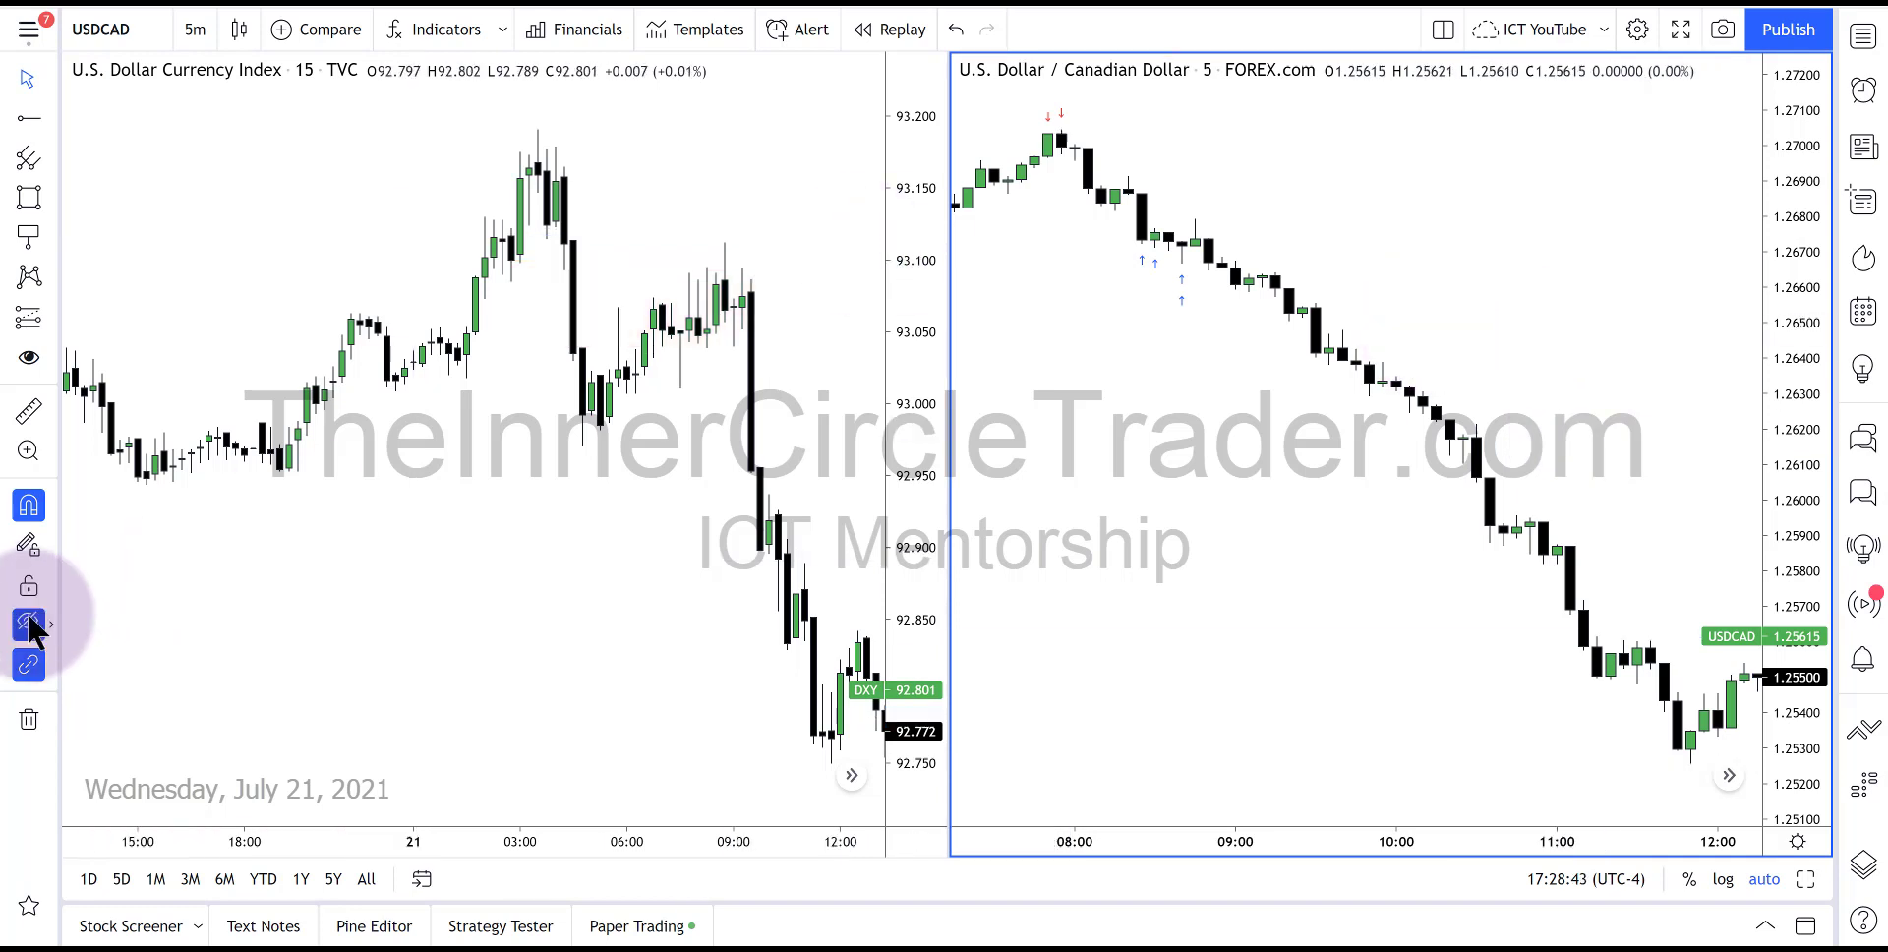
left_click(194, 29)
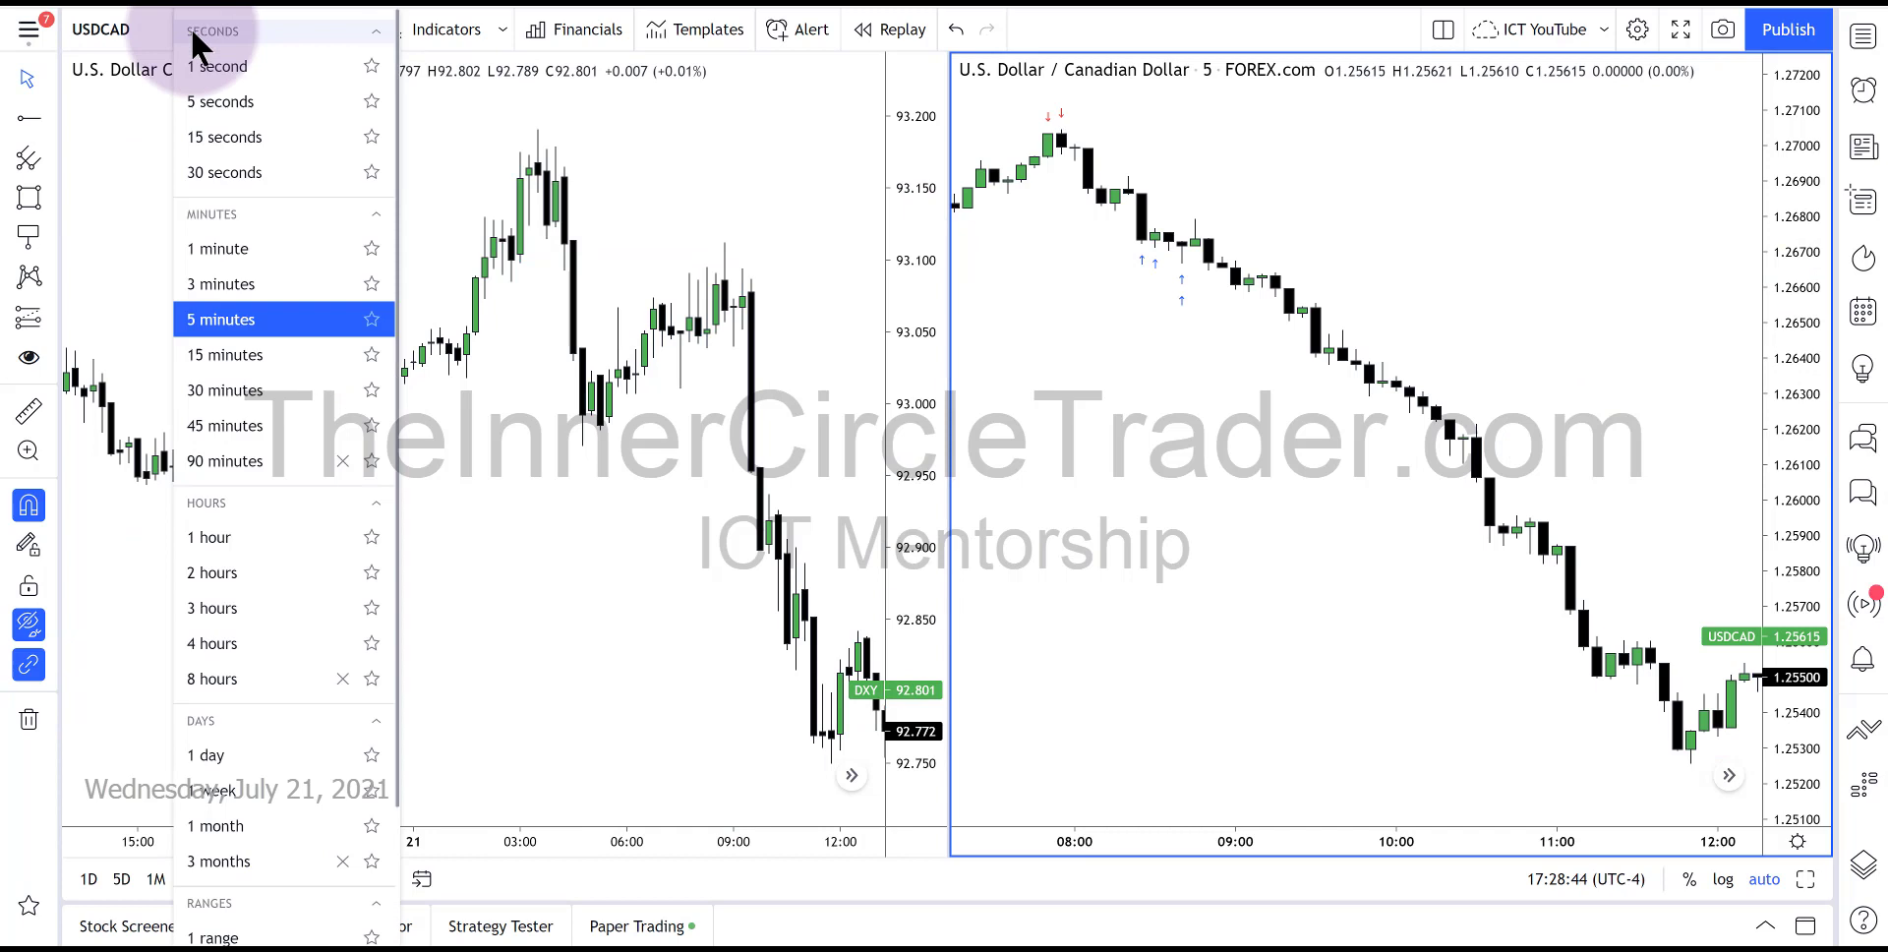
left_click(242, 742)
left_click(1436, 449)
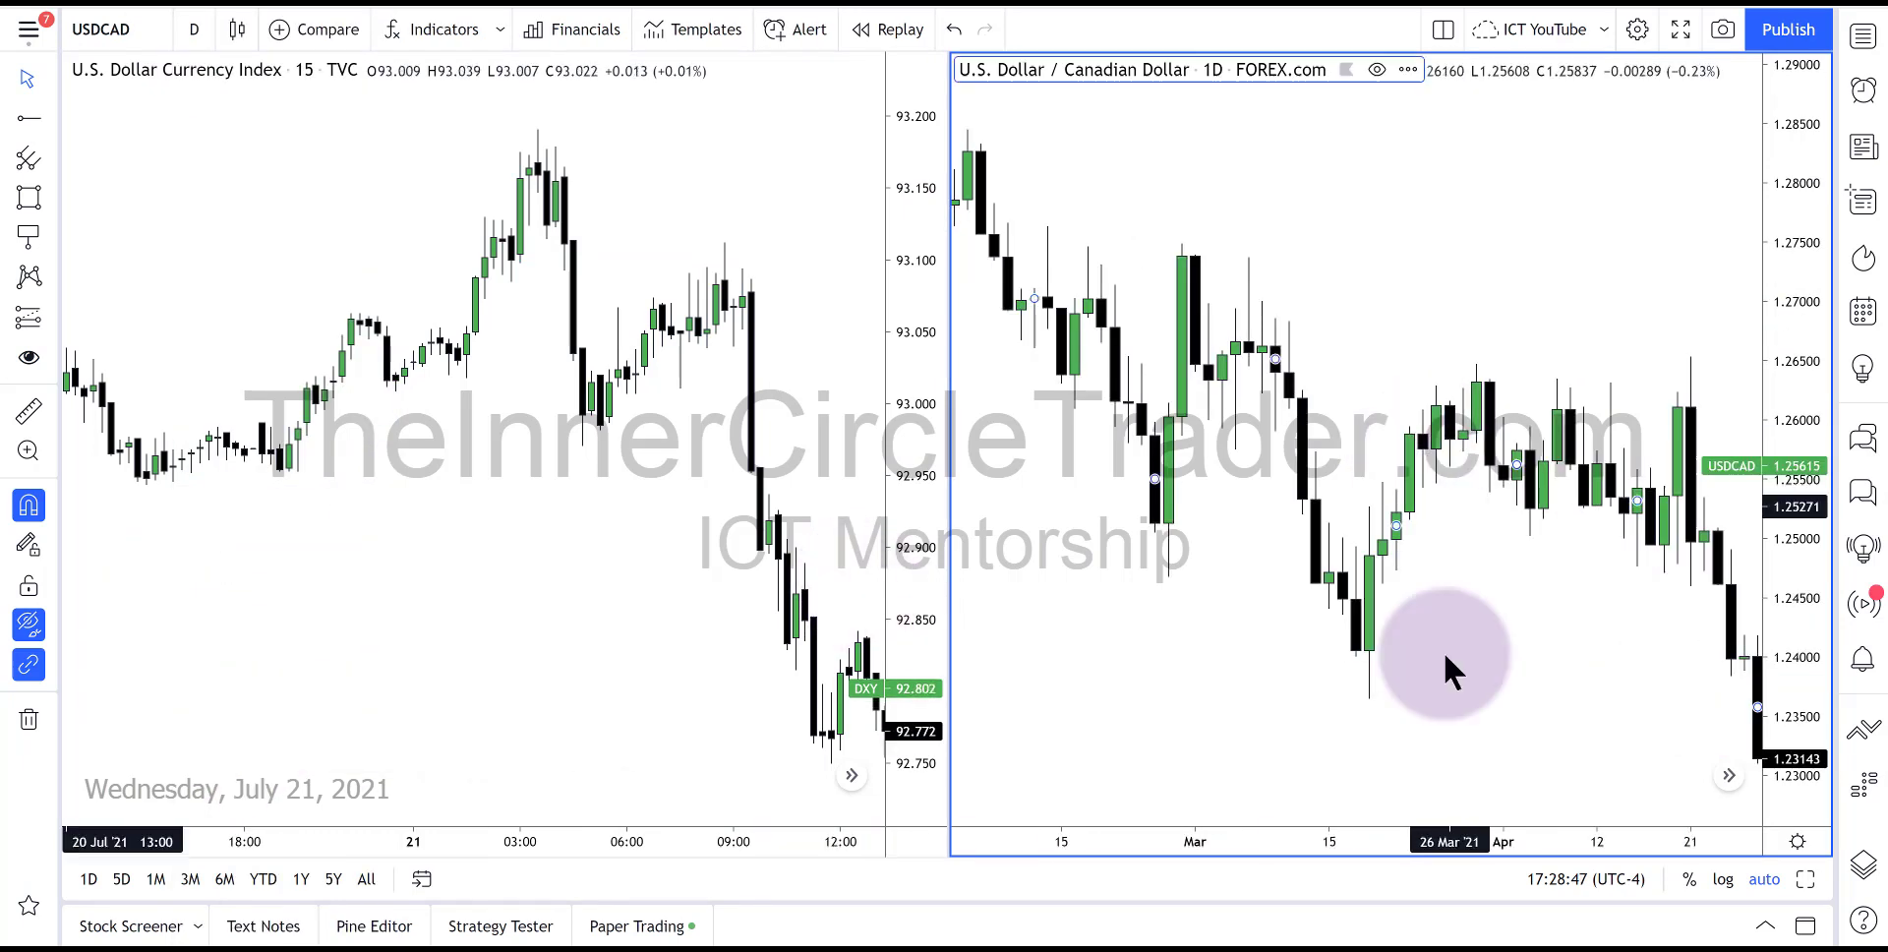
left_click(1728, 775)
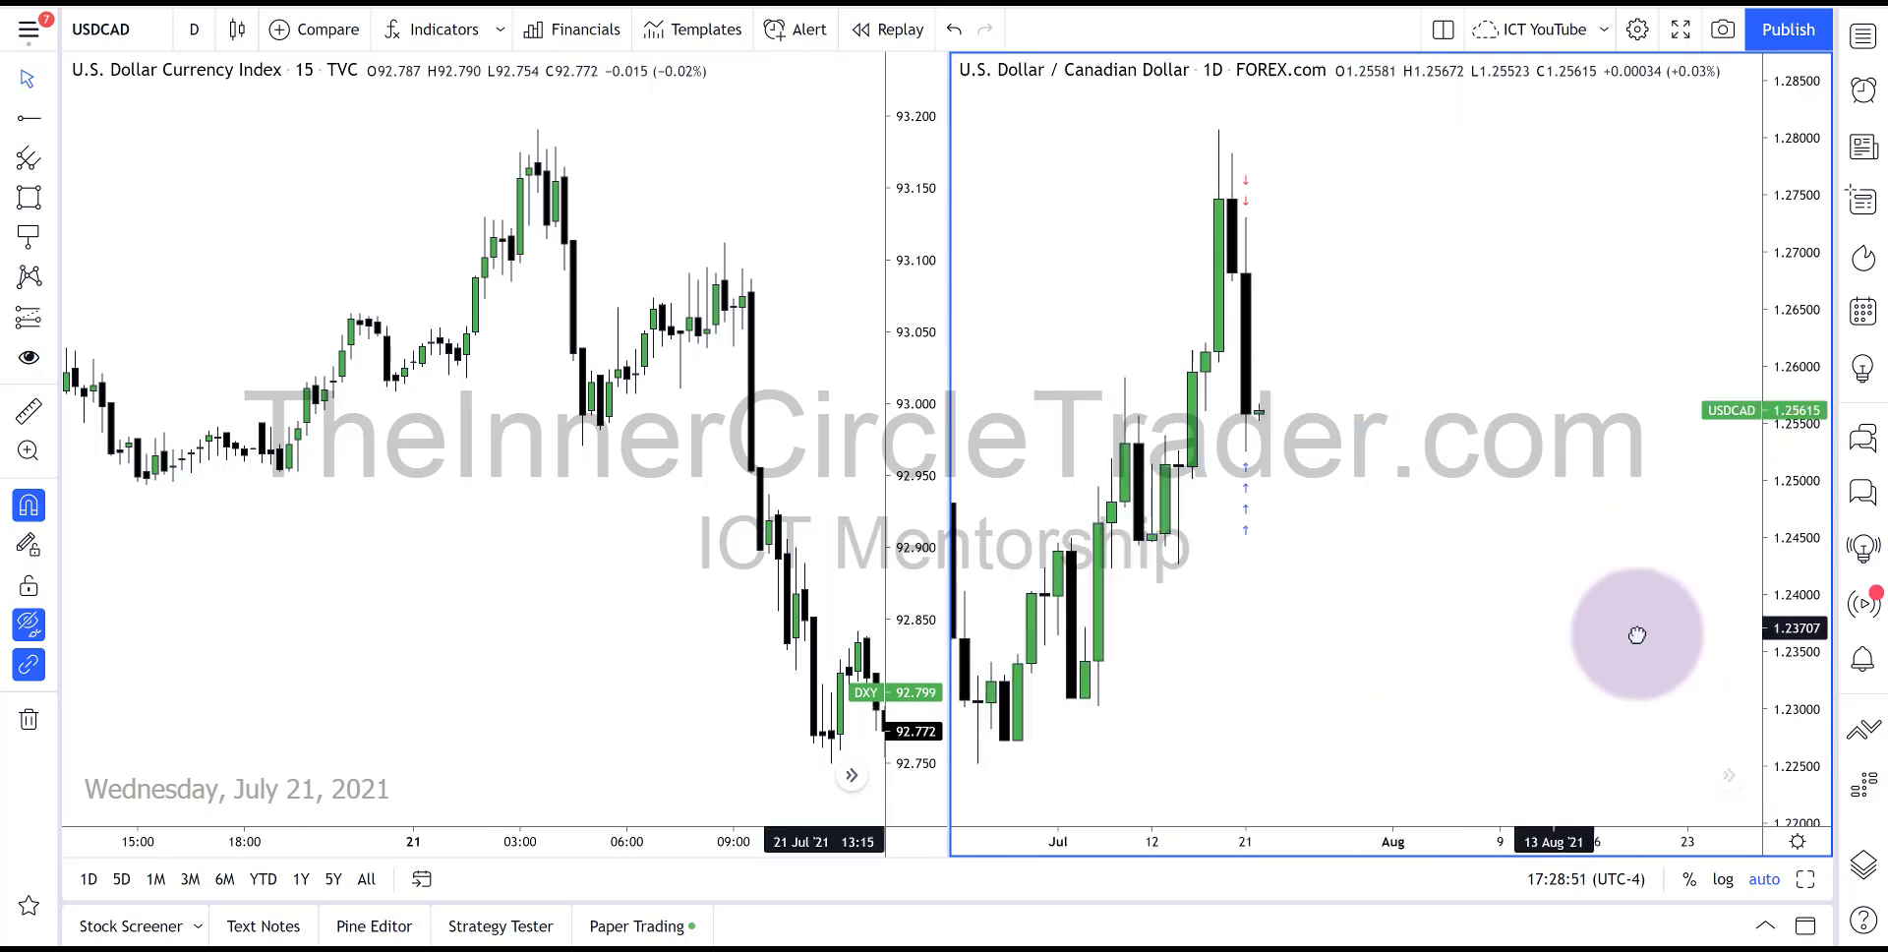
left_click_drag(1635, 633, 1761, 634)
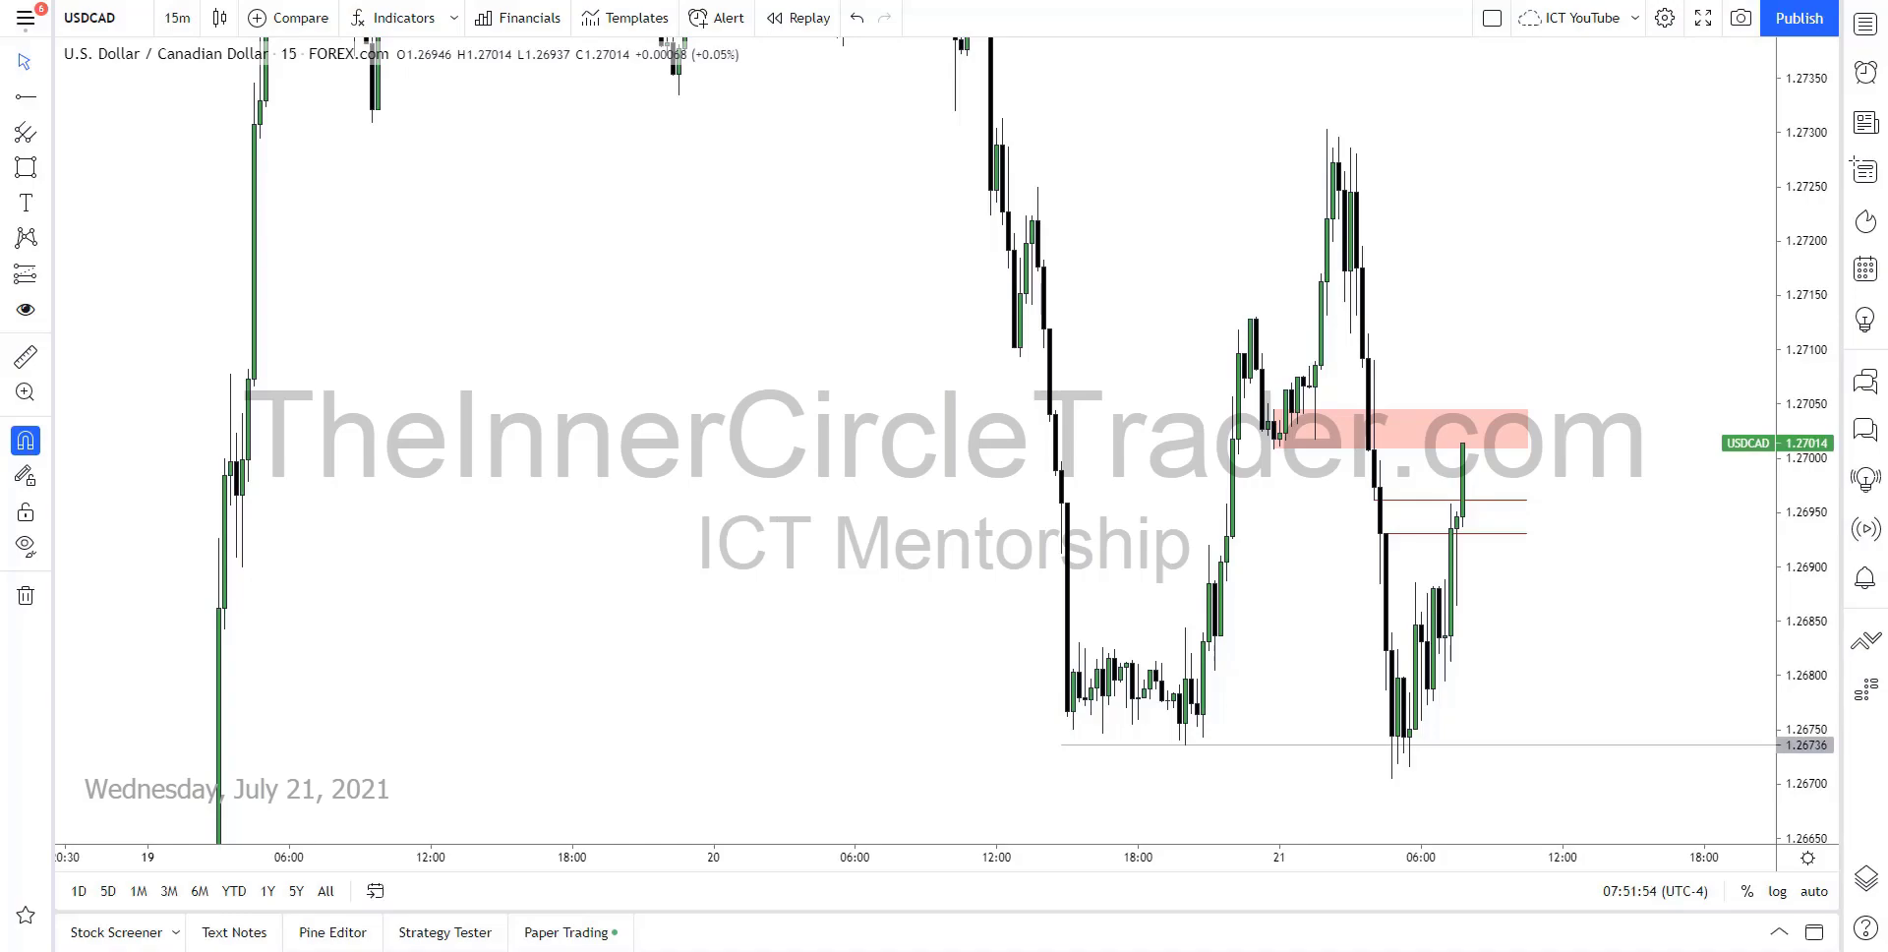
Place a paper market sell on USDCAD with take profit 1.26704 and stop loss 1.27154
right_click(1454, 225)
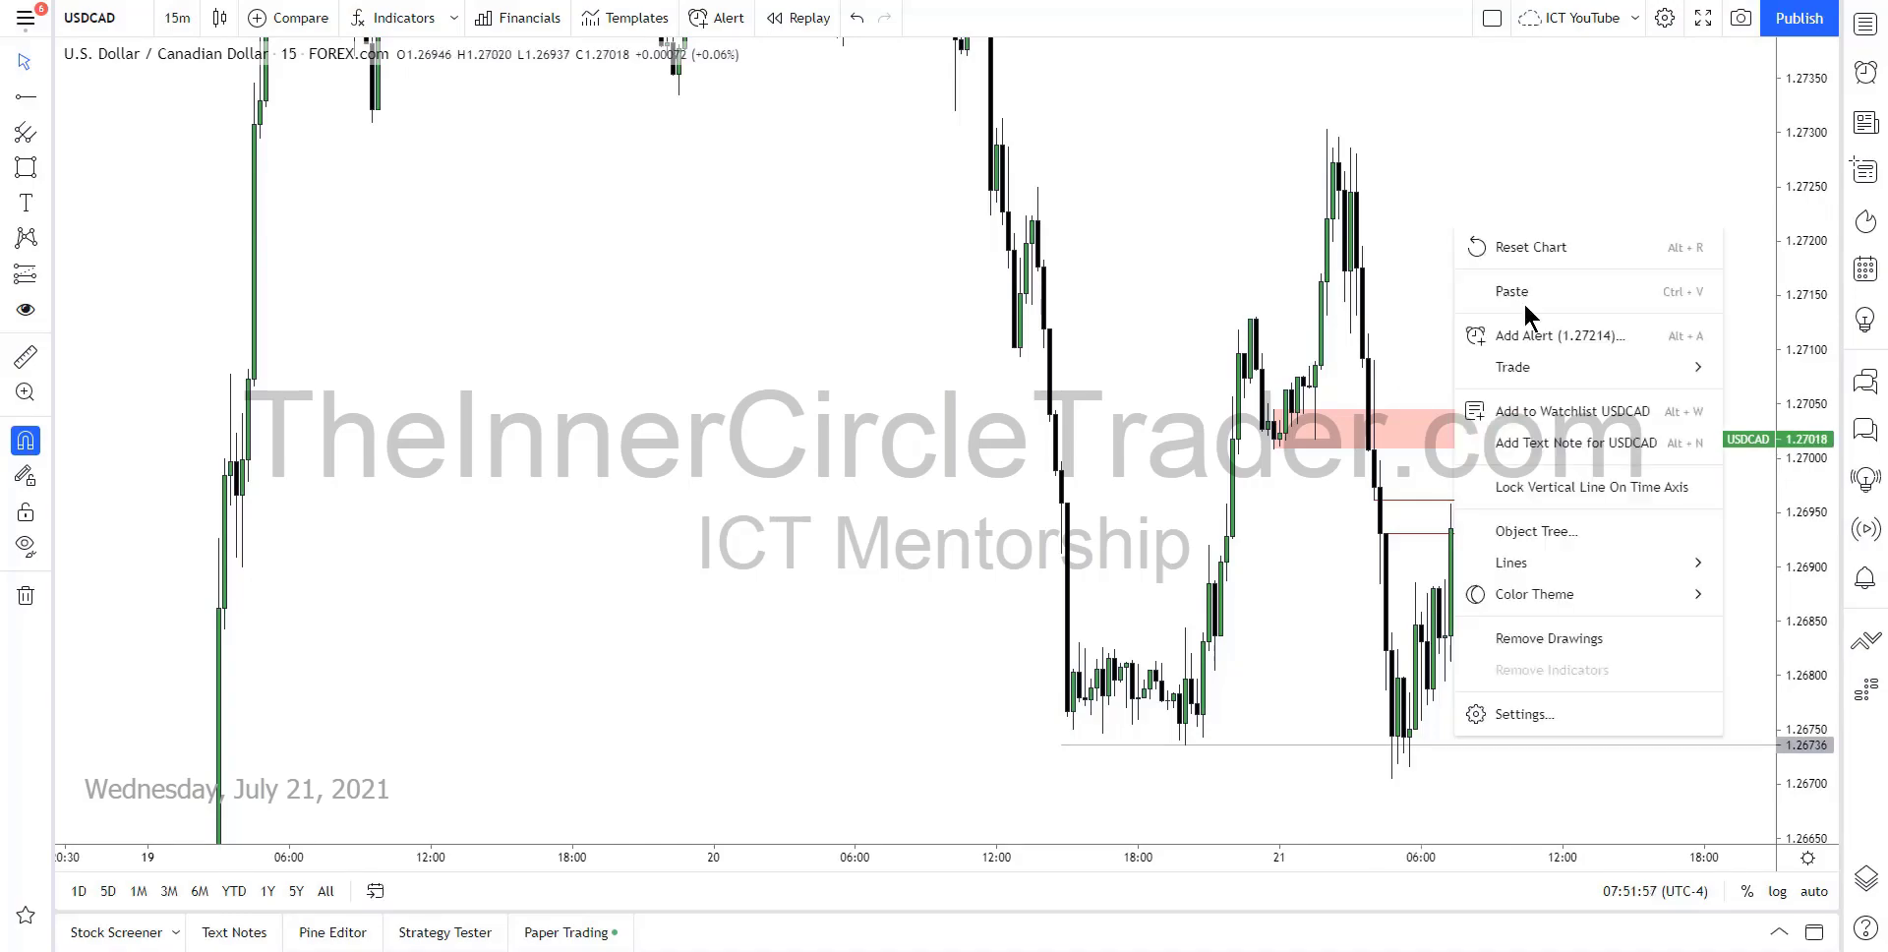
mouse_move(1538, 374)
left_click(1245, 445)
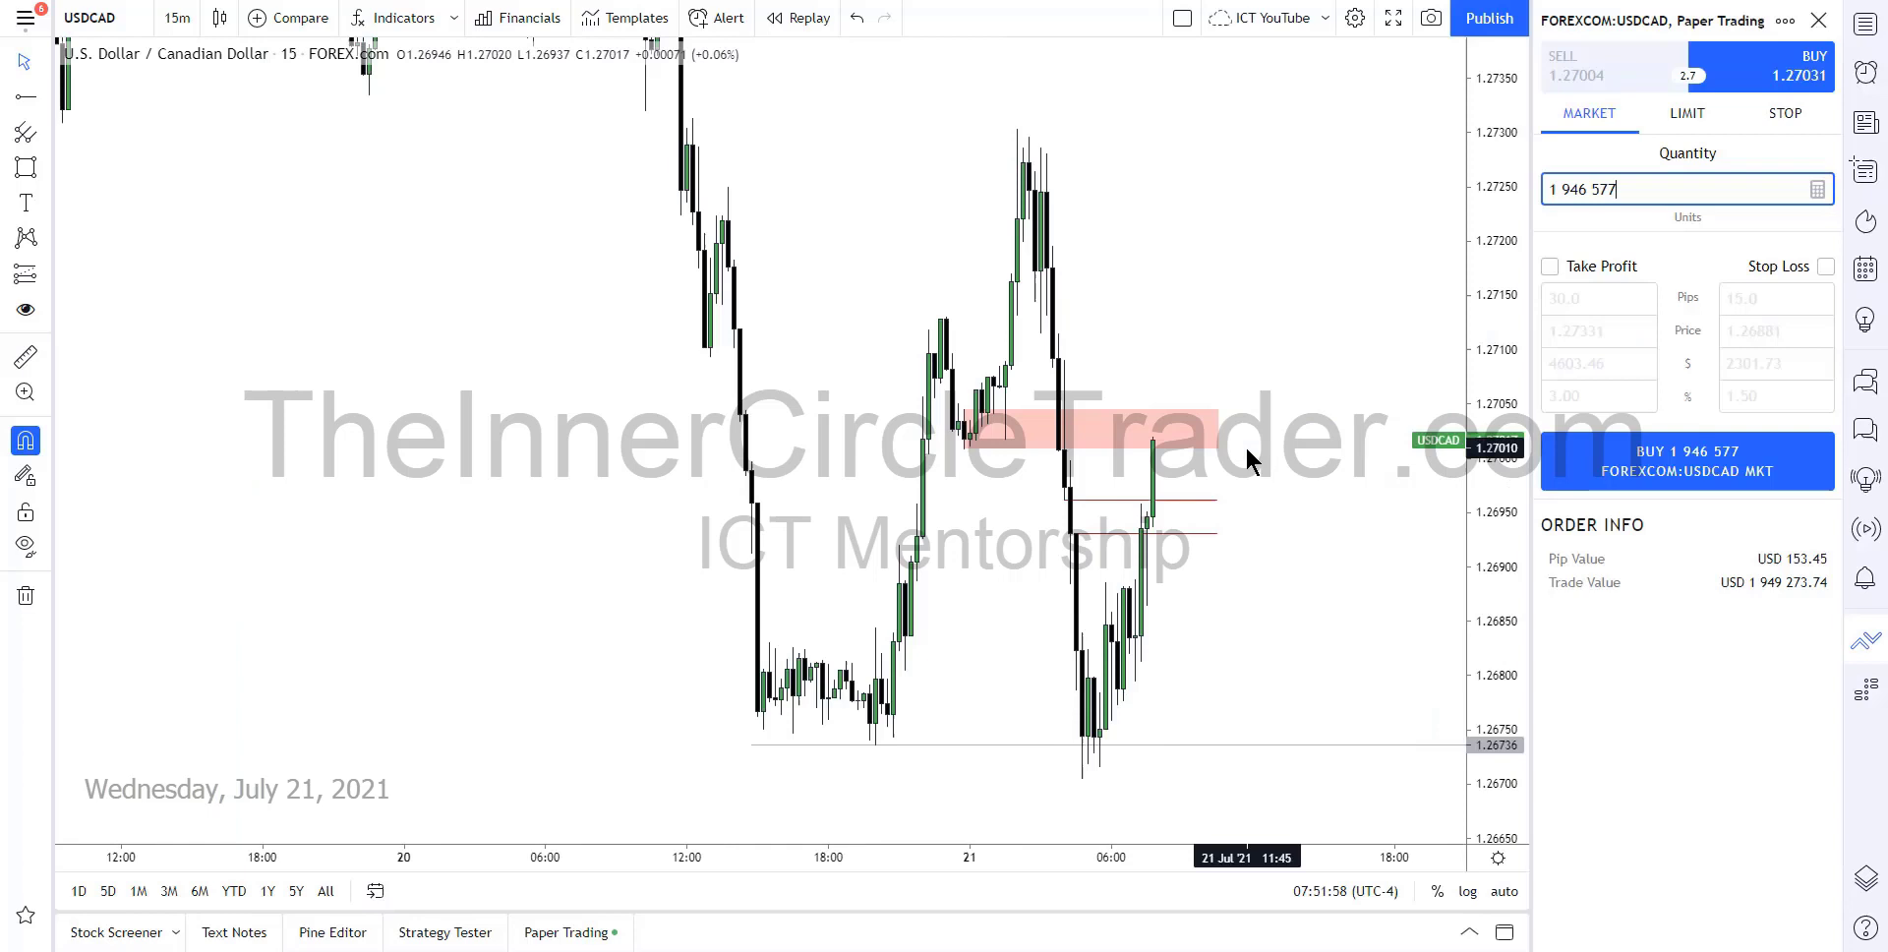
left_click(1610, 82)
left_click(1558, 264)
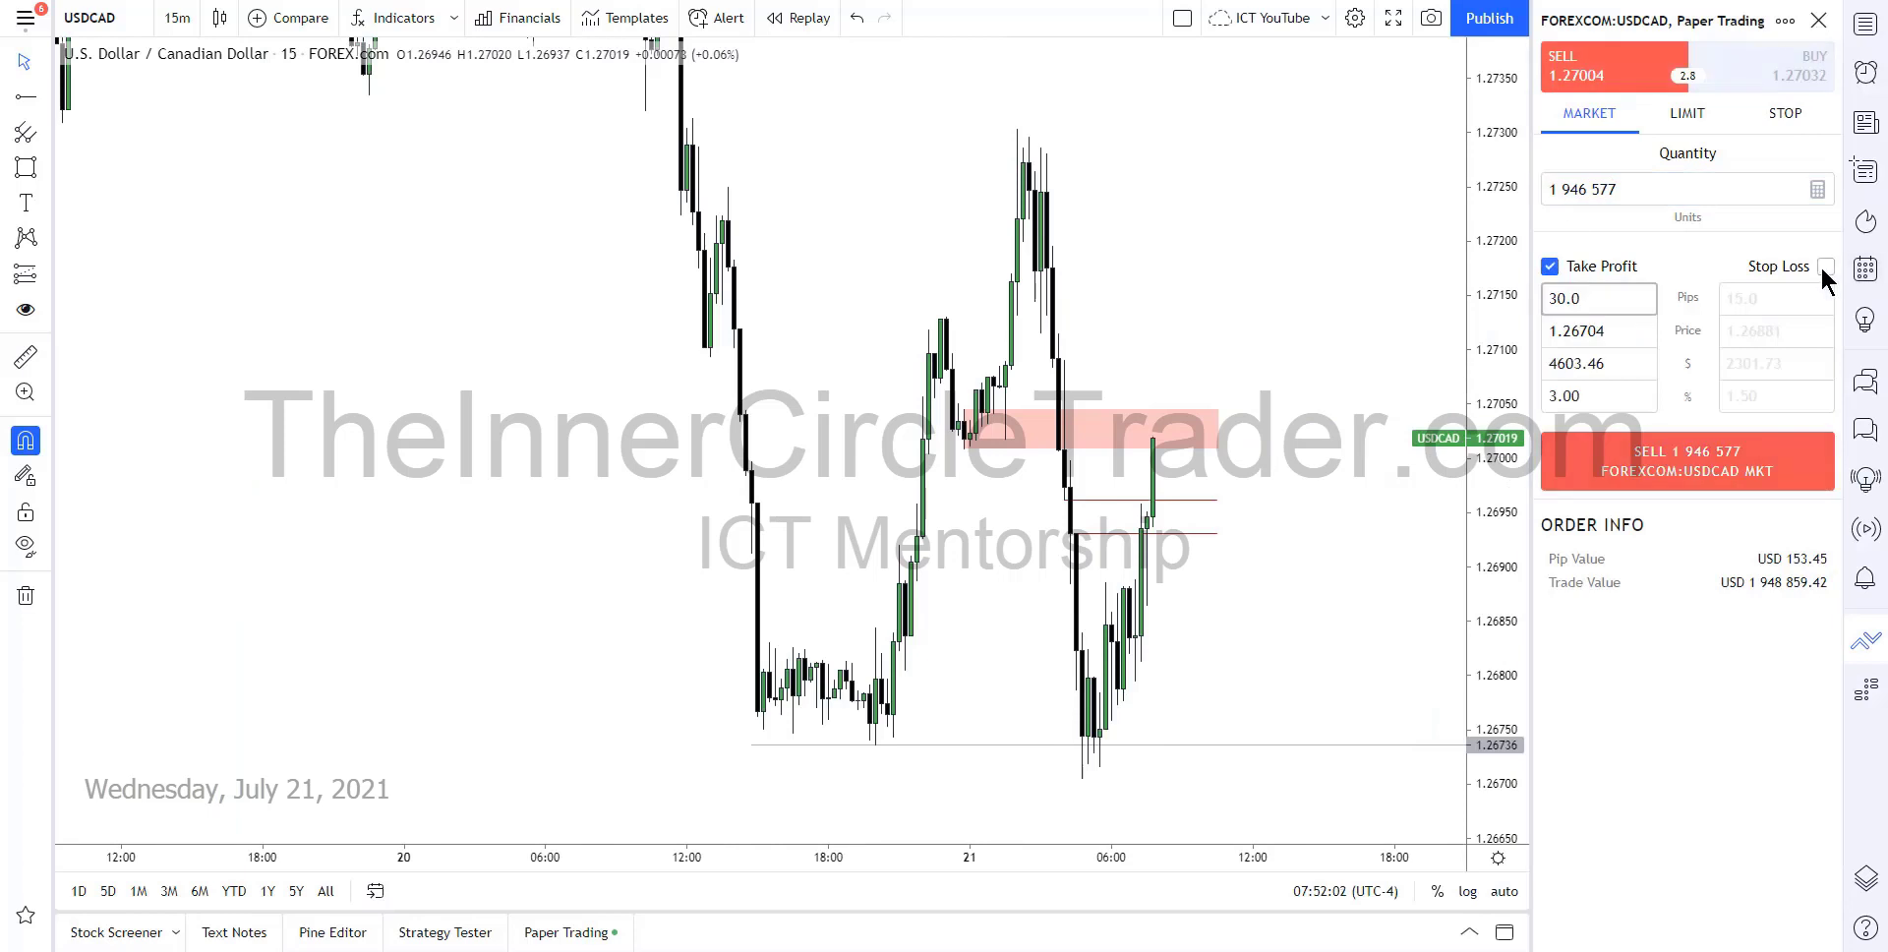
left_click(1823, 268)
left_click(1678, 458)
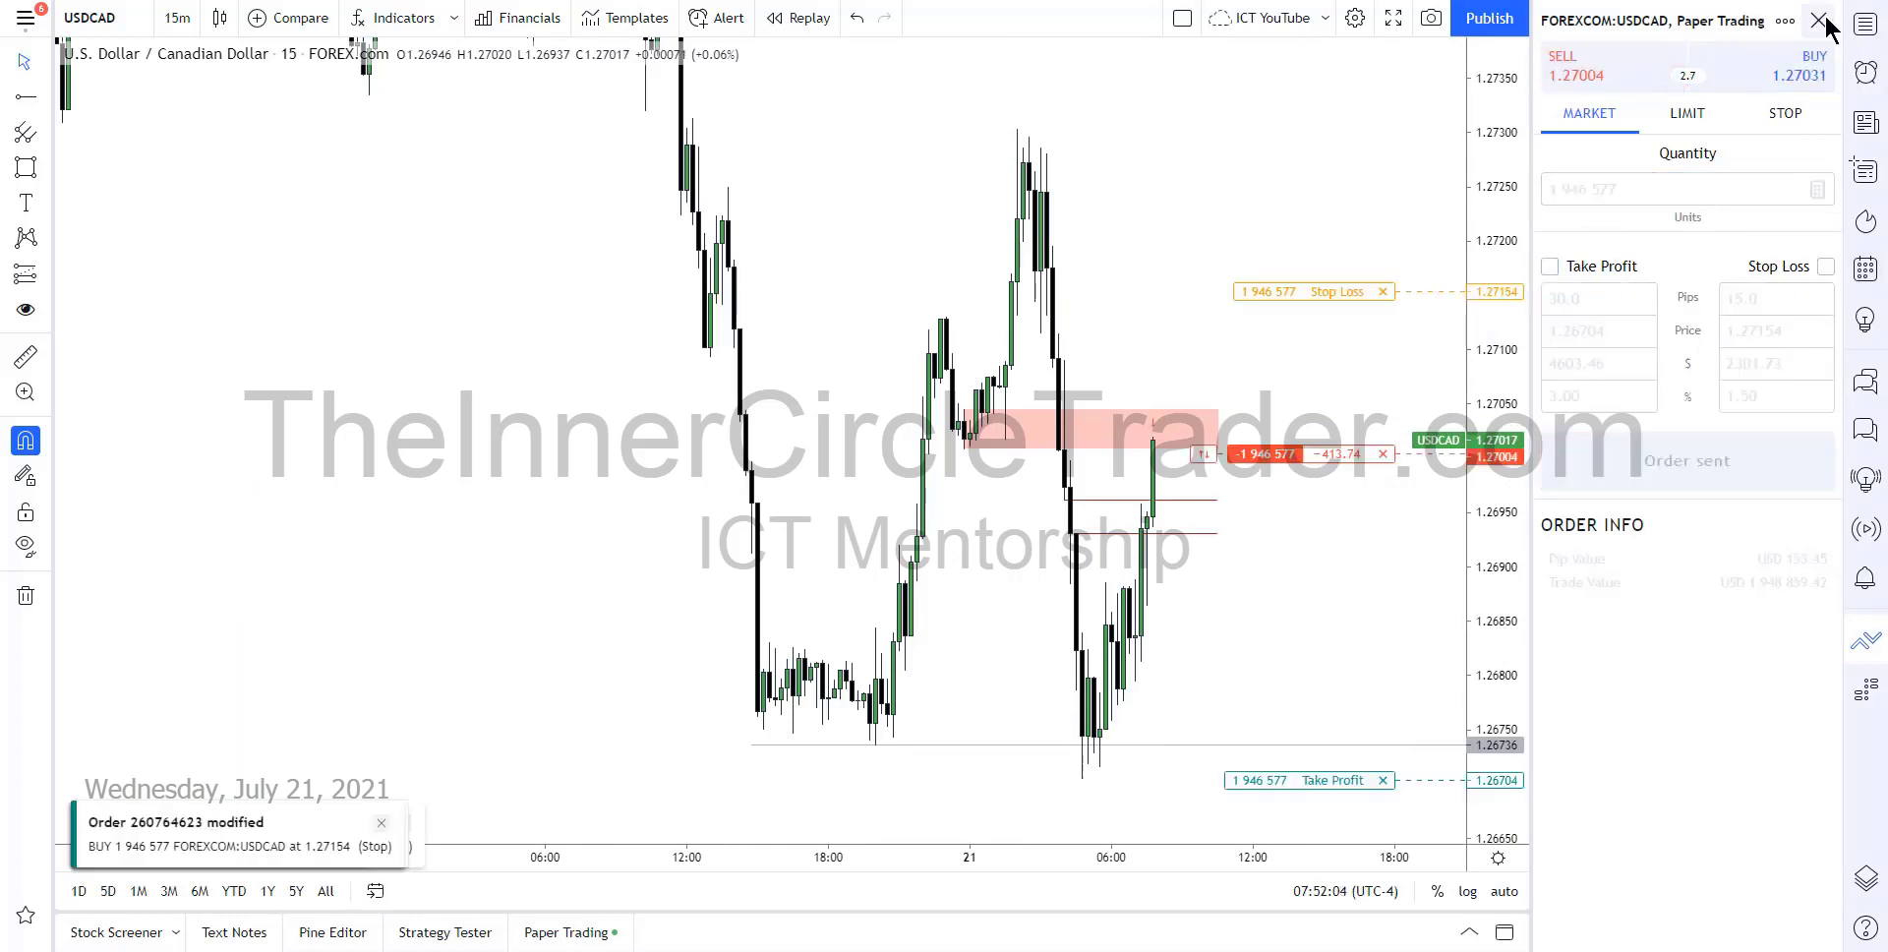
left_click(1819, 20)
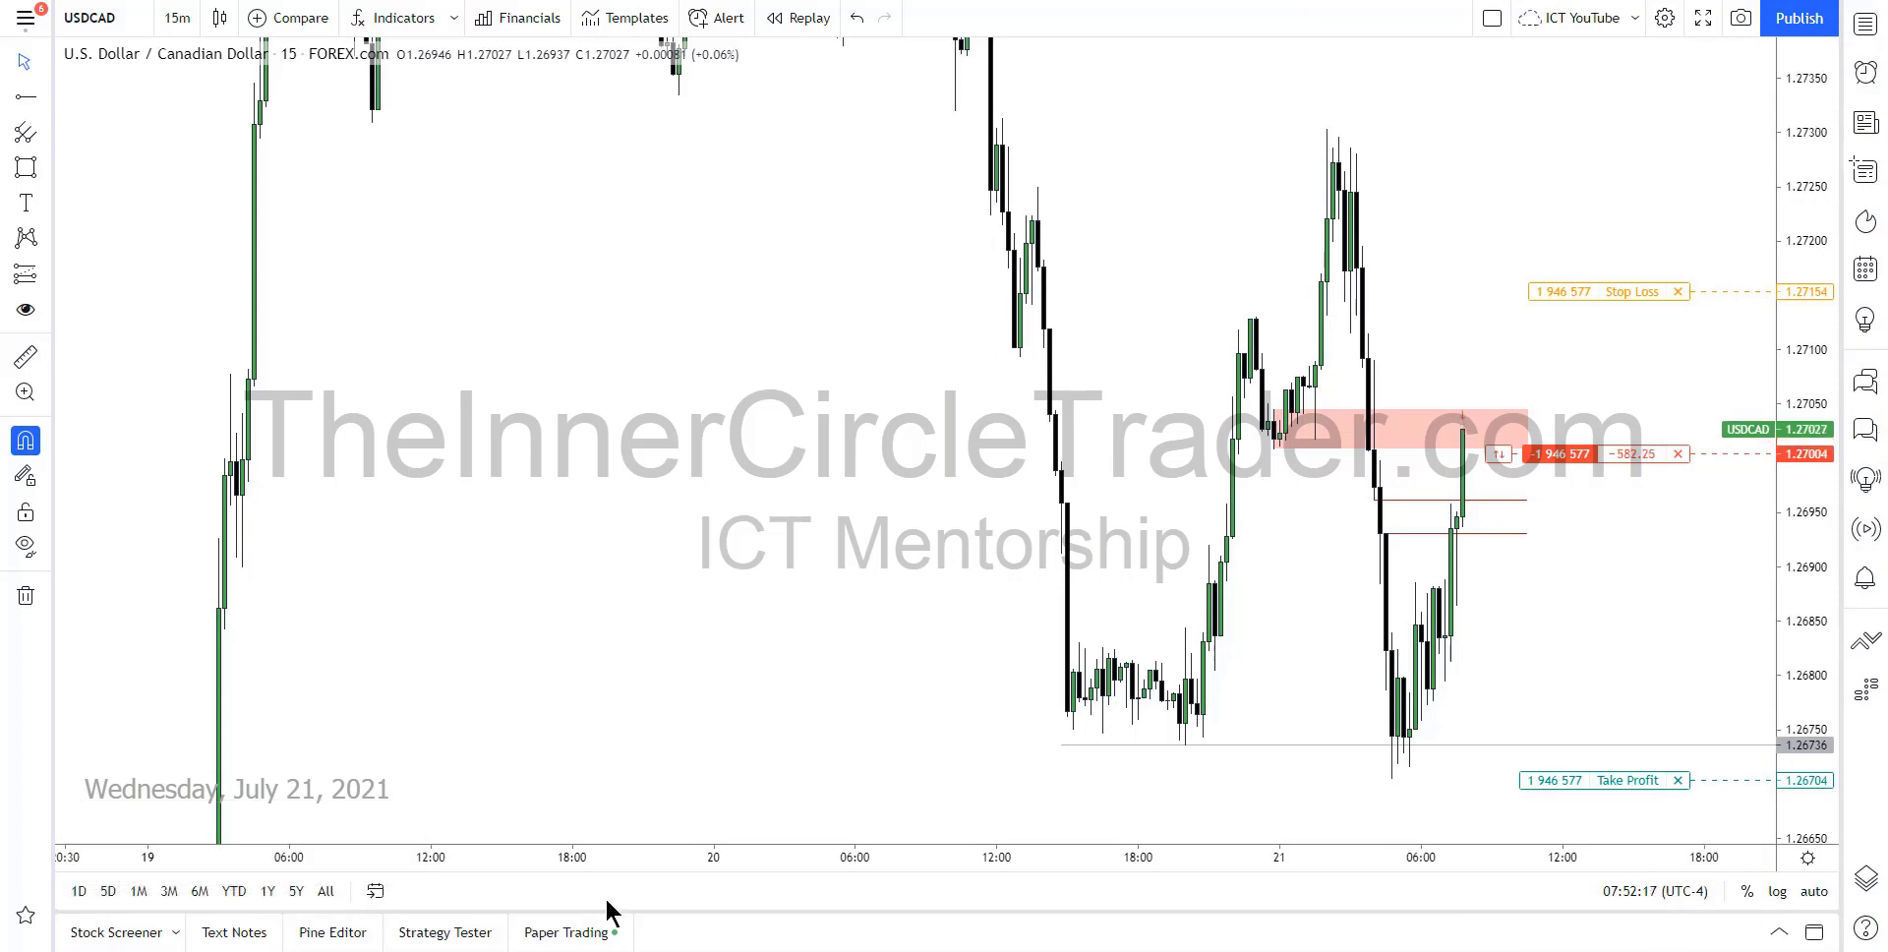
Open the Paper Trading panel to see the open USDCAD short in Positions
left_click(584, 932)
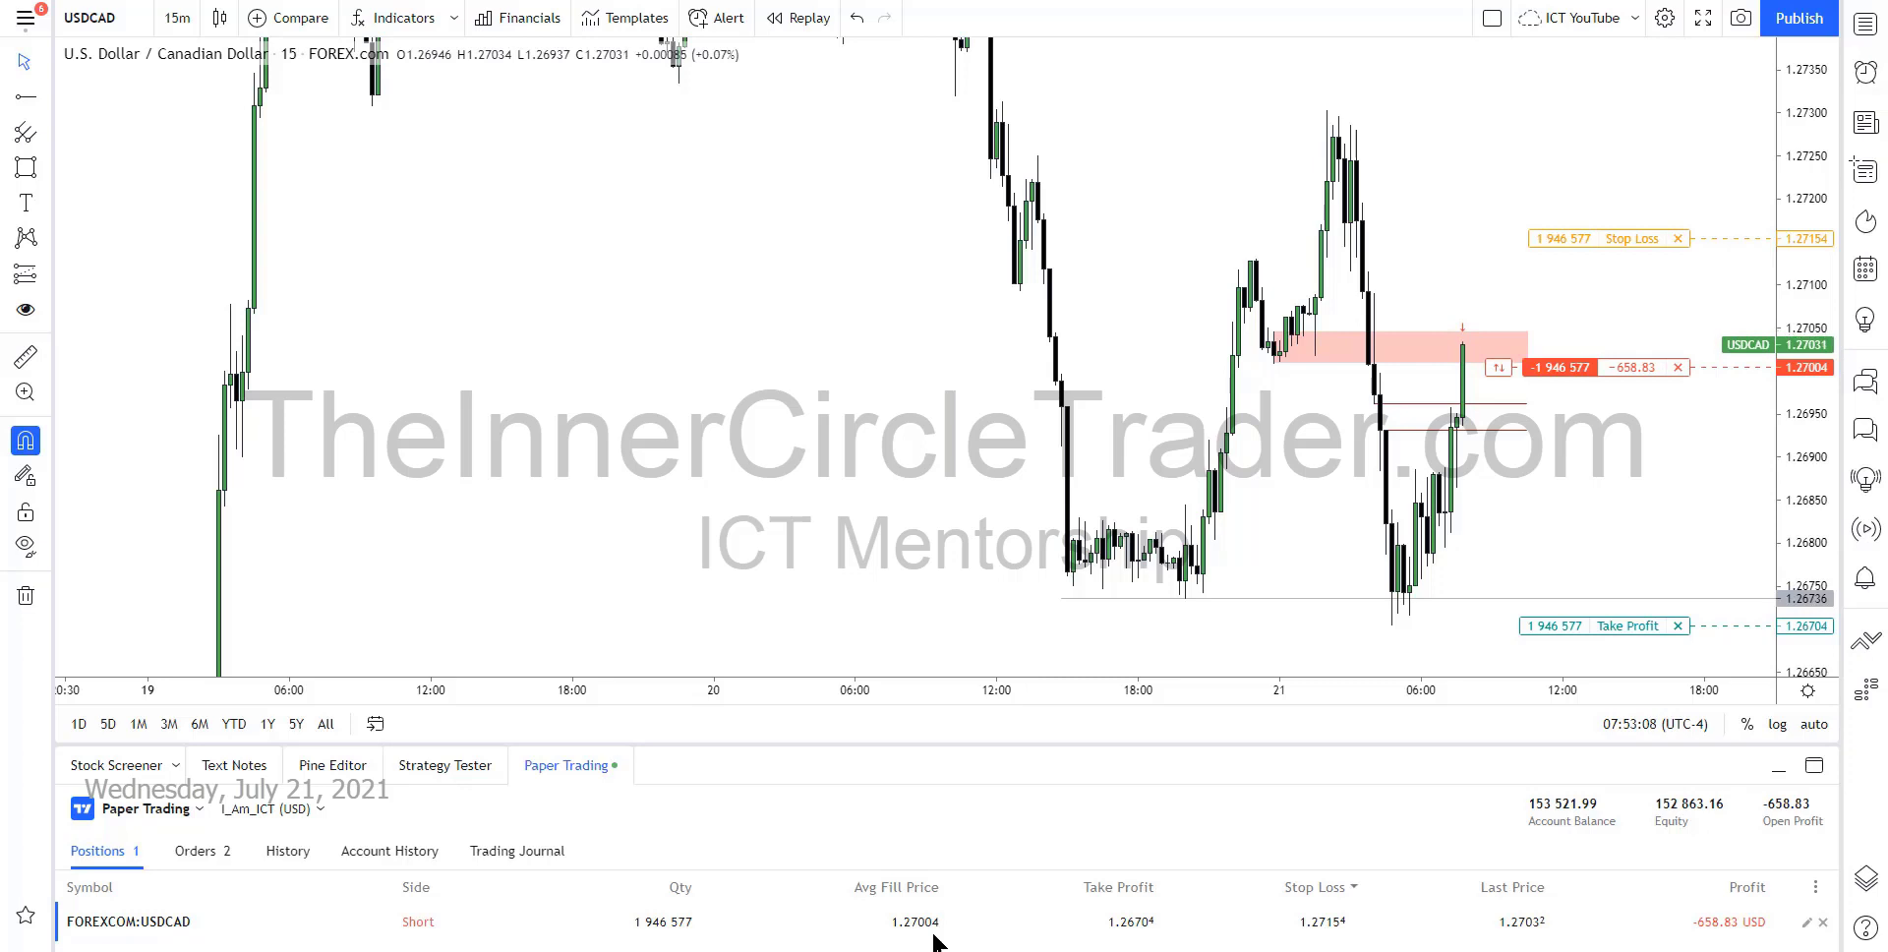
Sell another 1,946,577 USDCAD units at market with a 30-pip target and 15-pip stop
right_click(1528, 143)
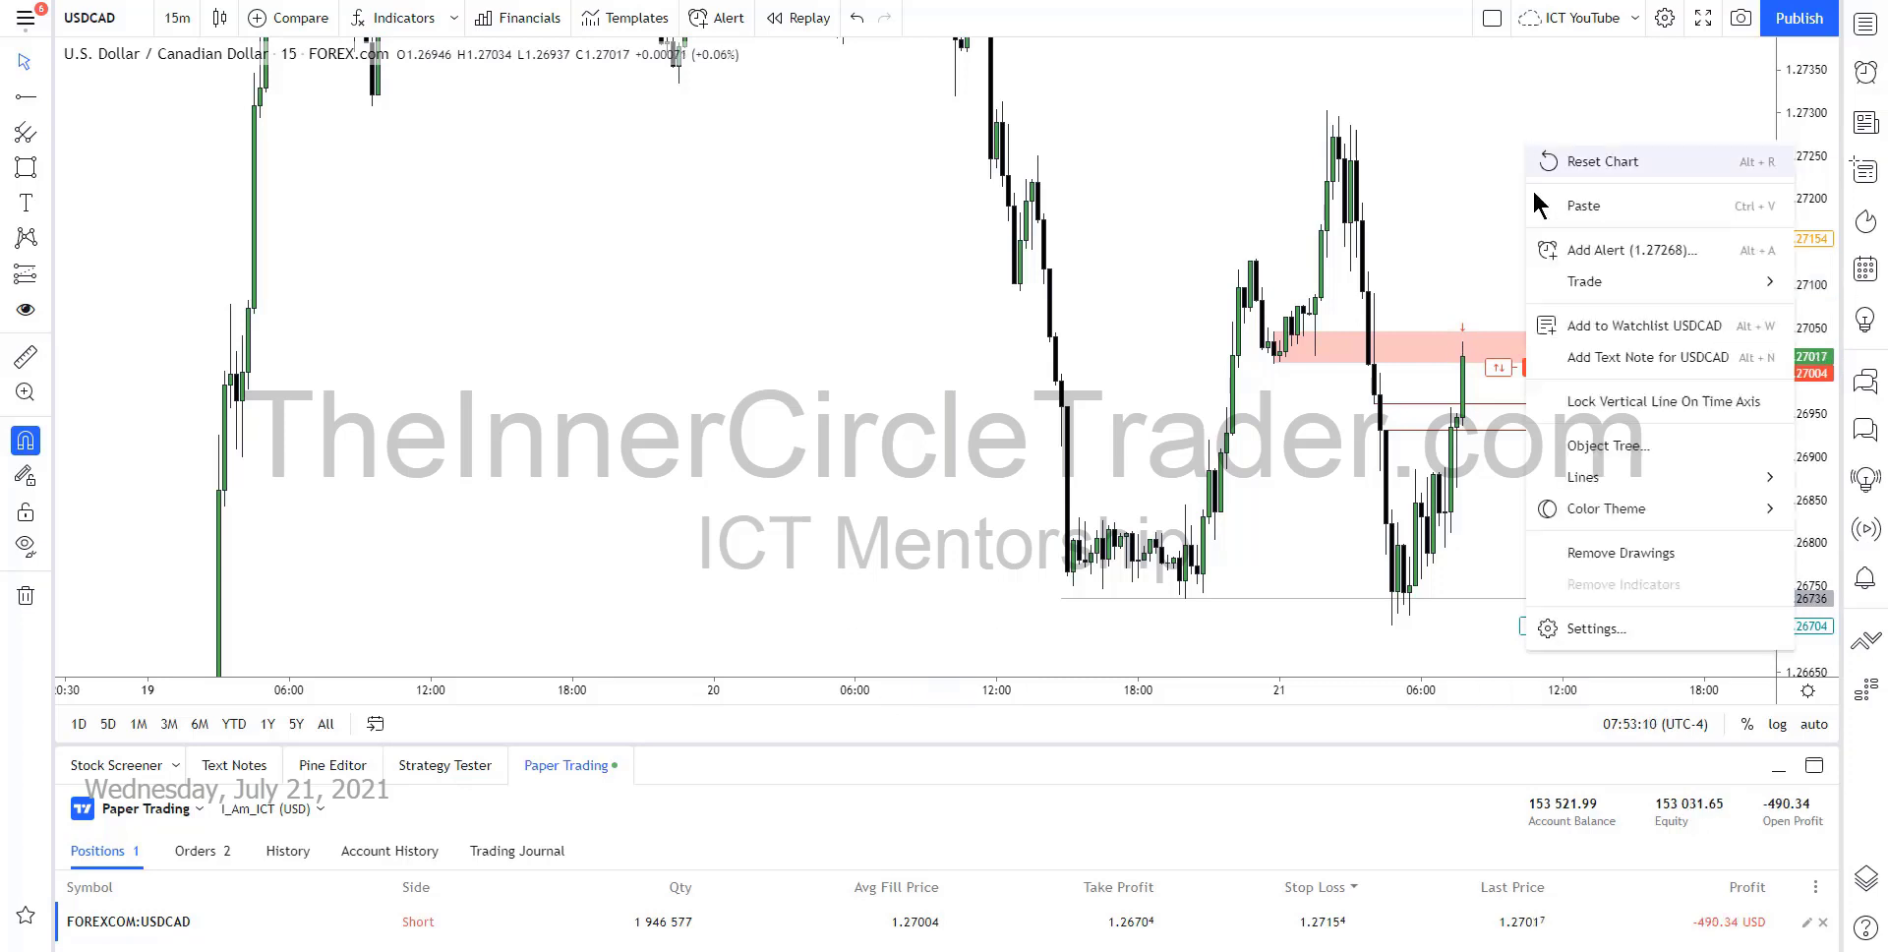
mouse_move(1578, 282)
left_click(1327, 351)
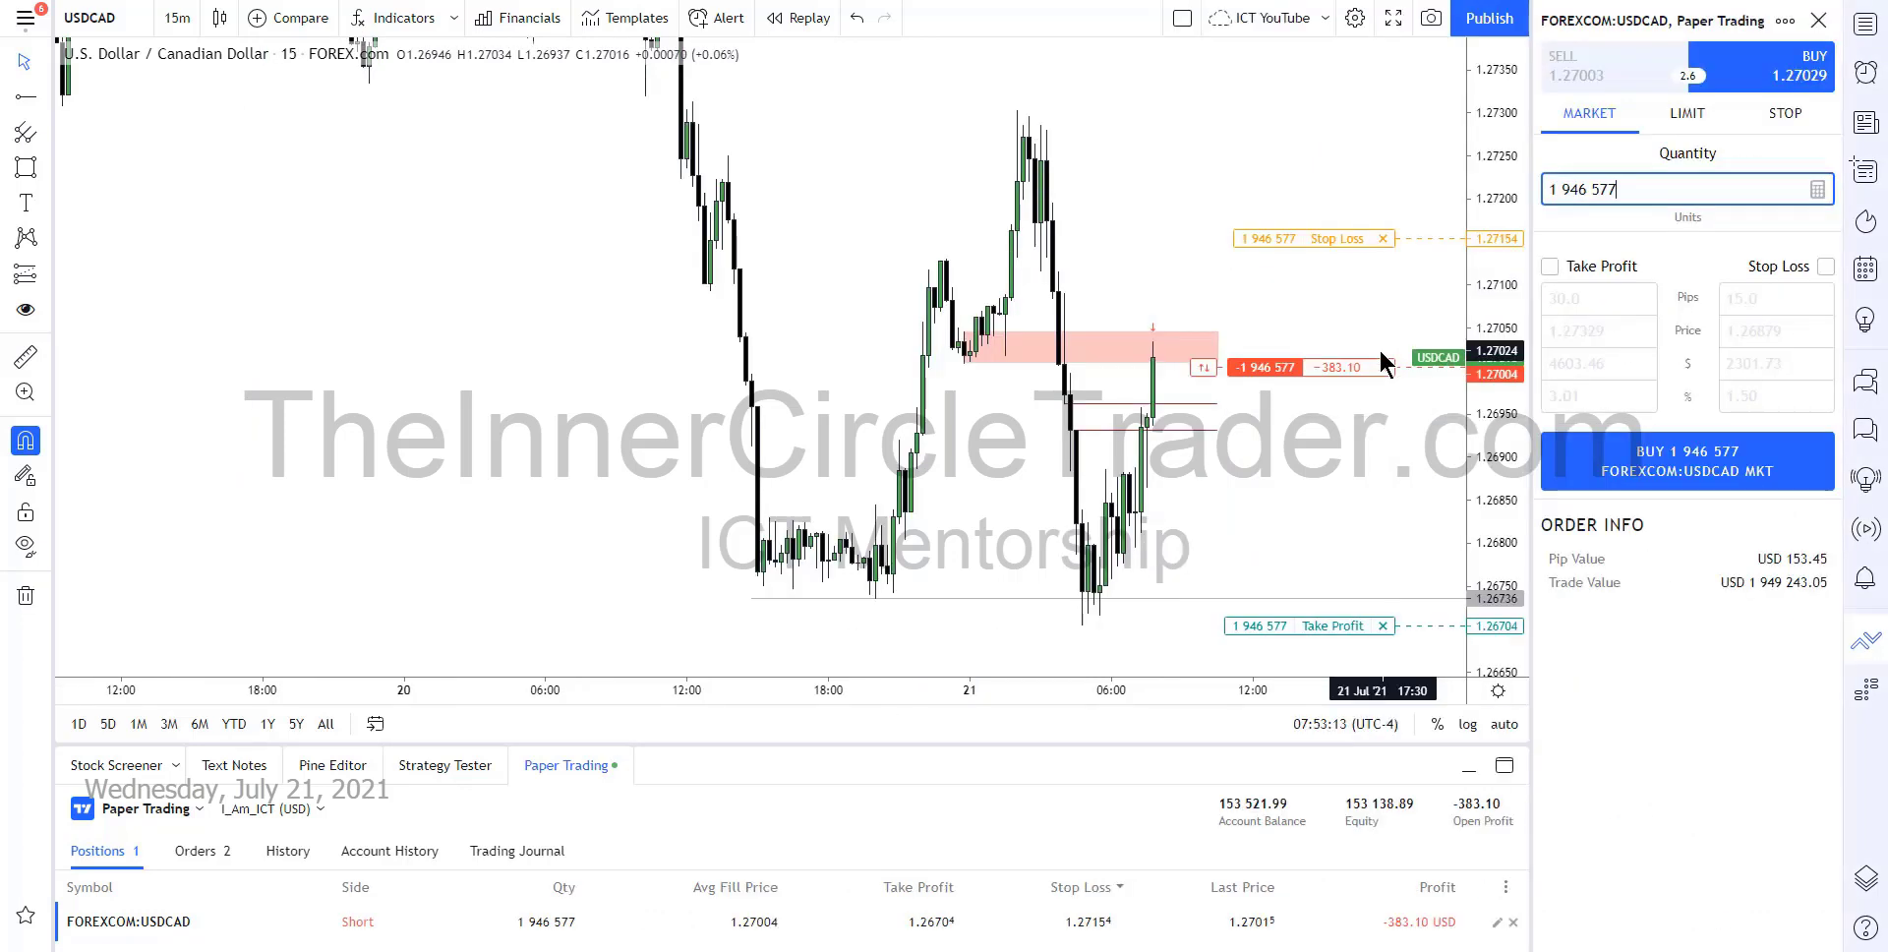
left_click(1594, 83)
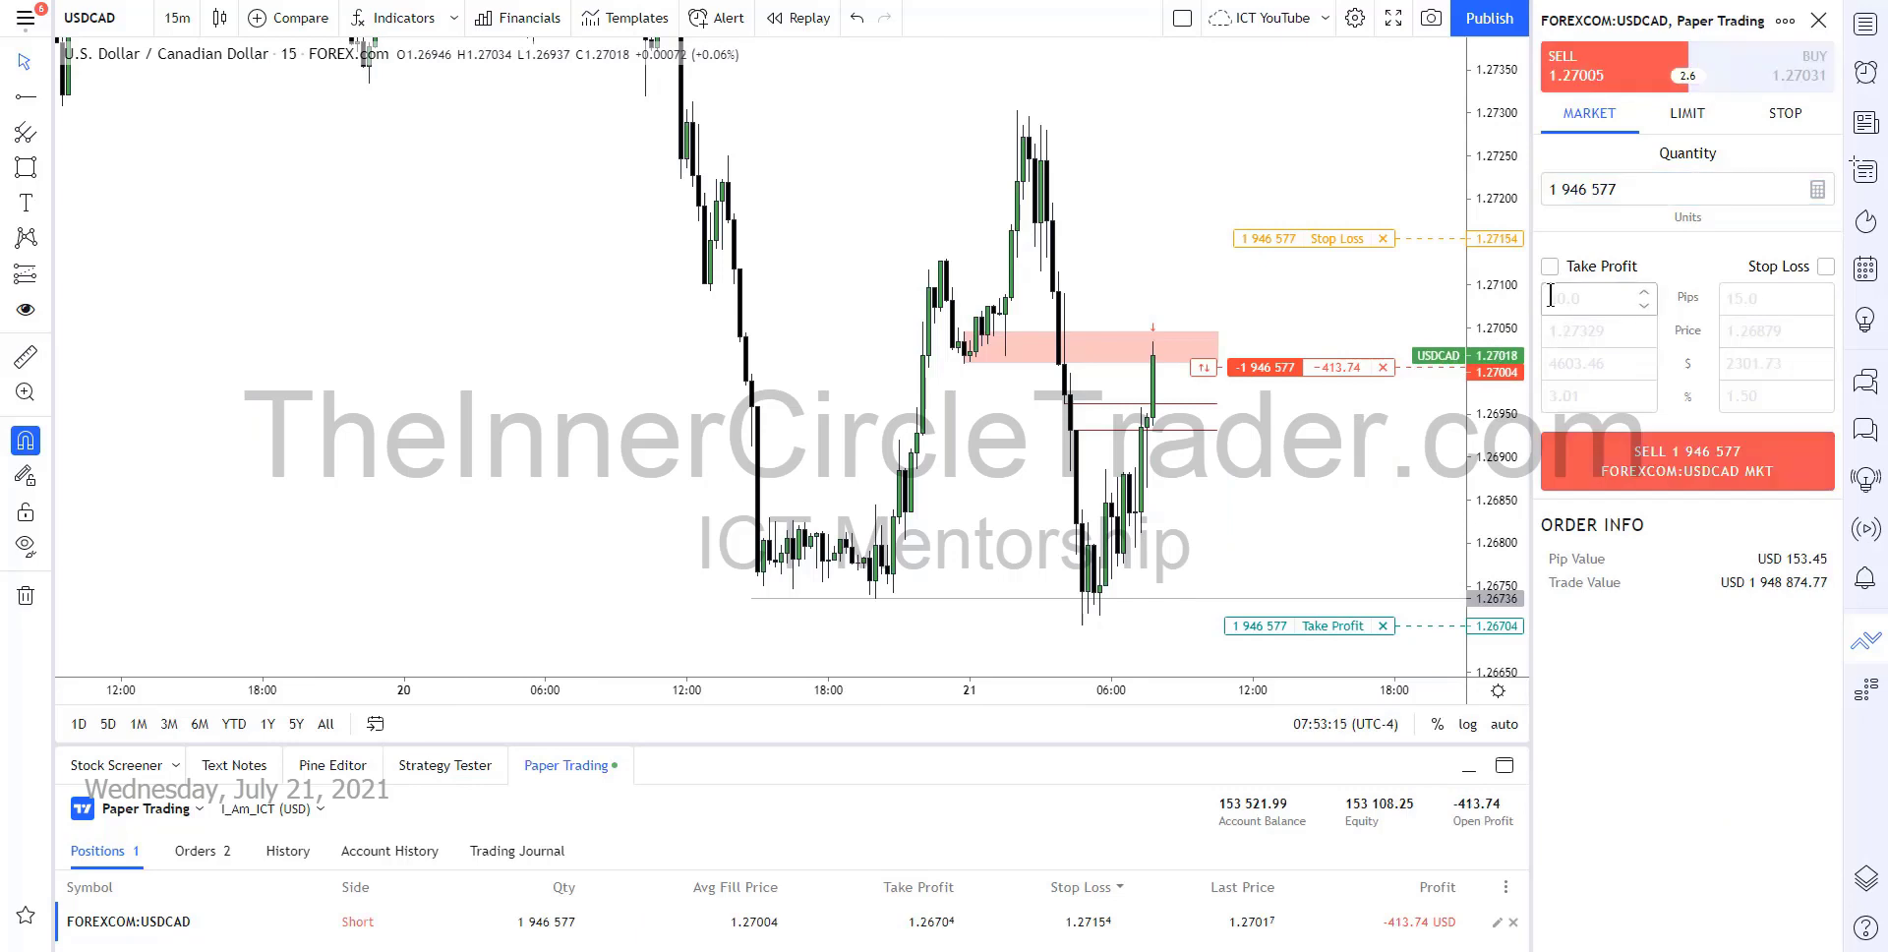
left_click(1549, 265)
left_click(1825, 266)
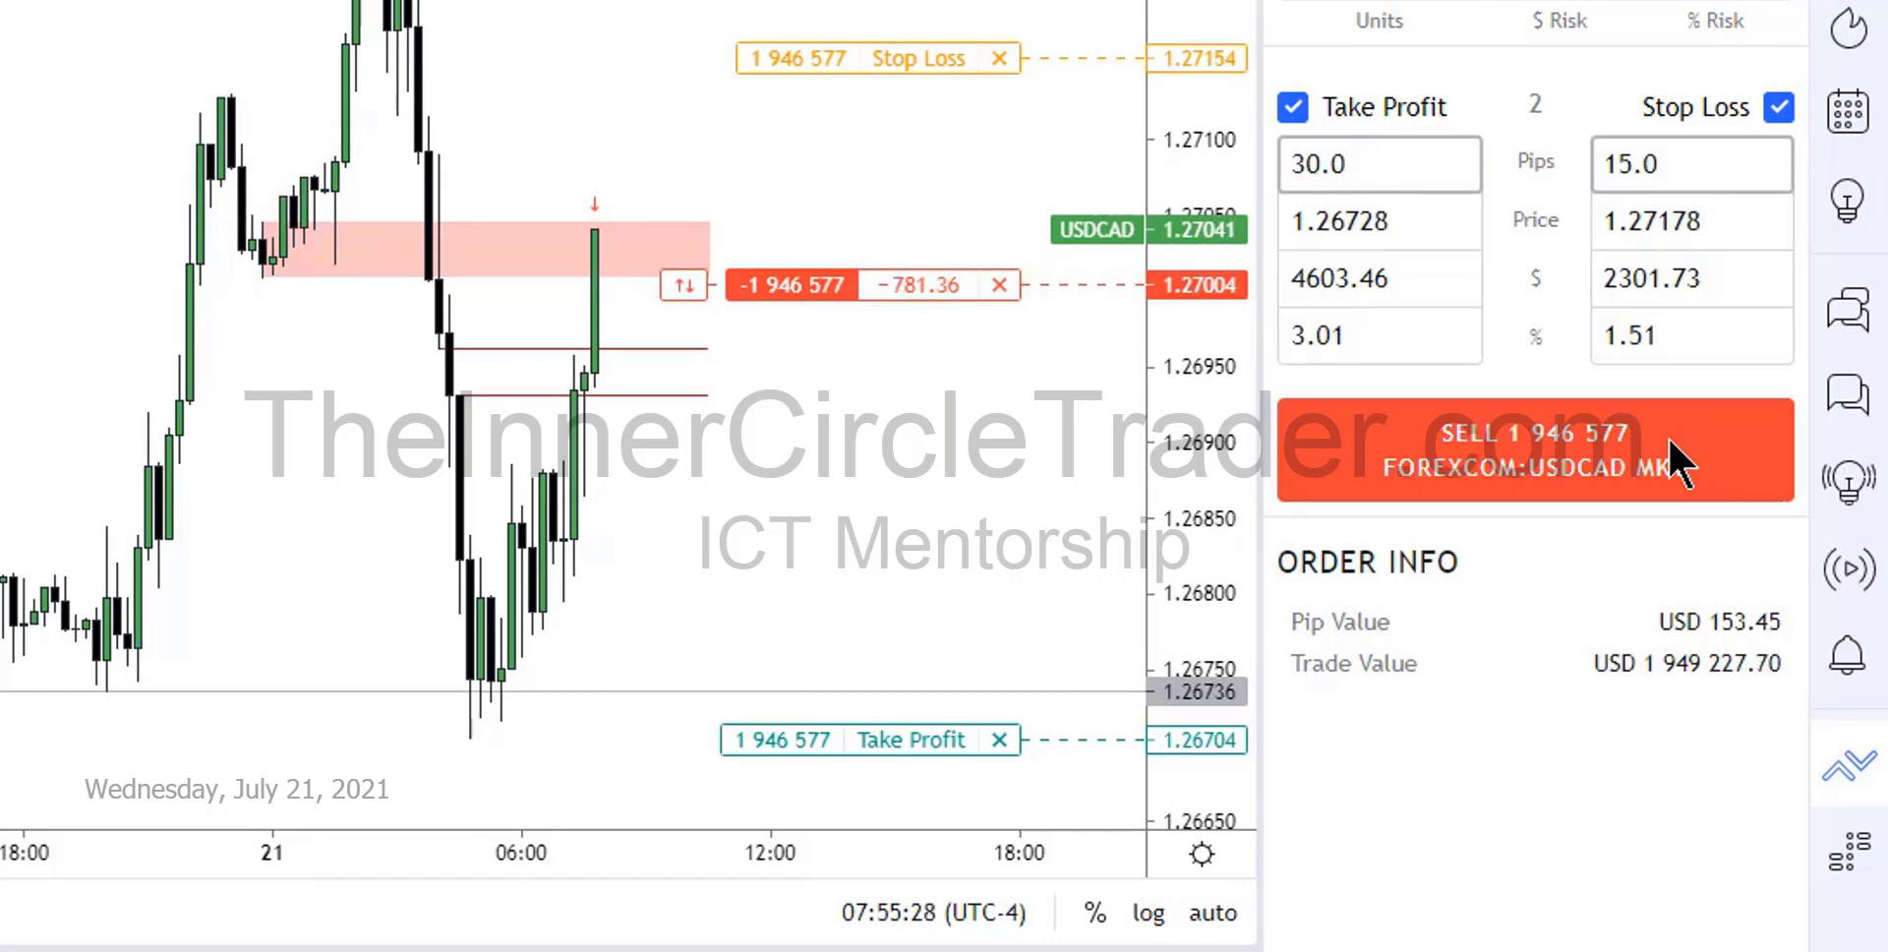
left_click(1670, 440)
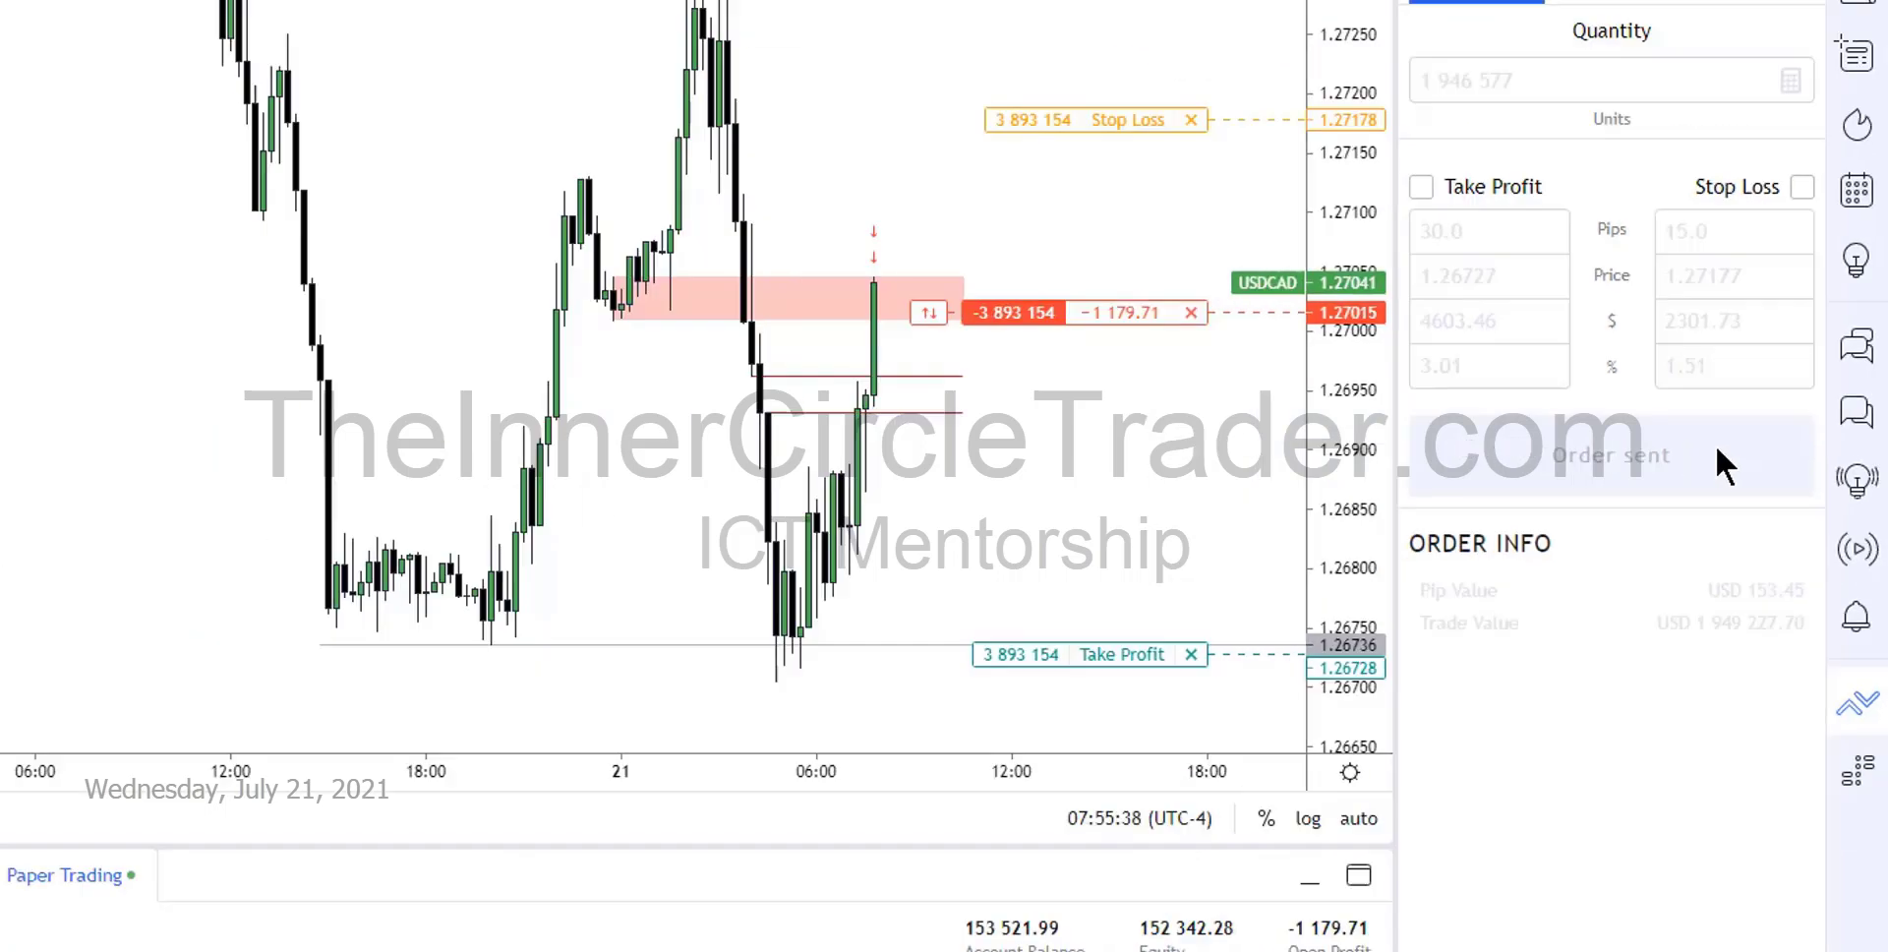
Close the order panel and put the USDCAD chart on 5-minute candles
left_click(1817, 12)
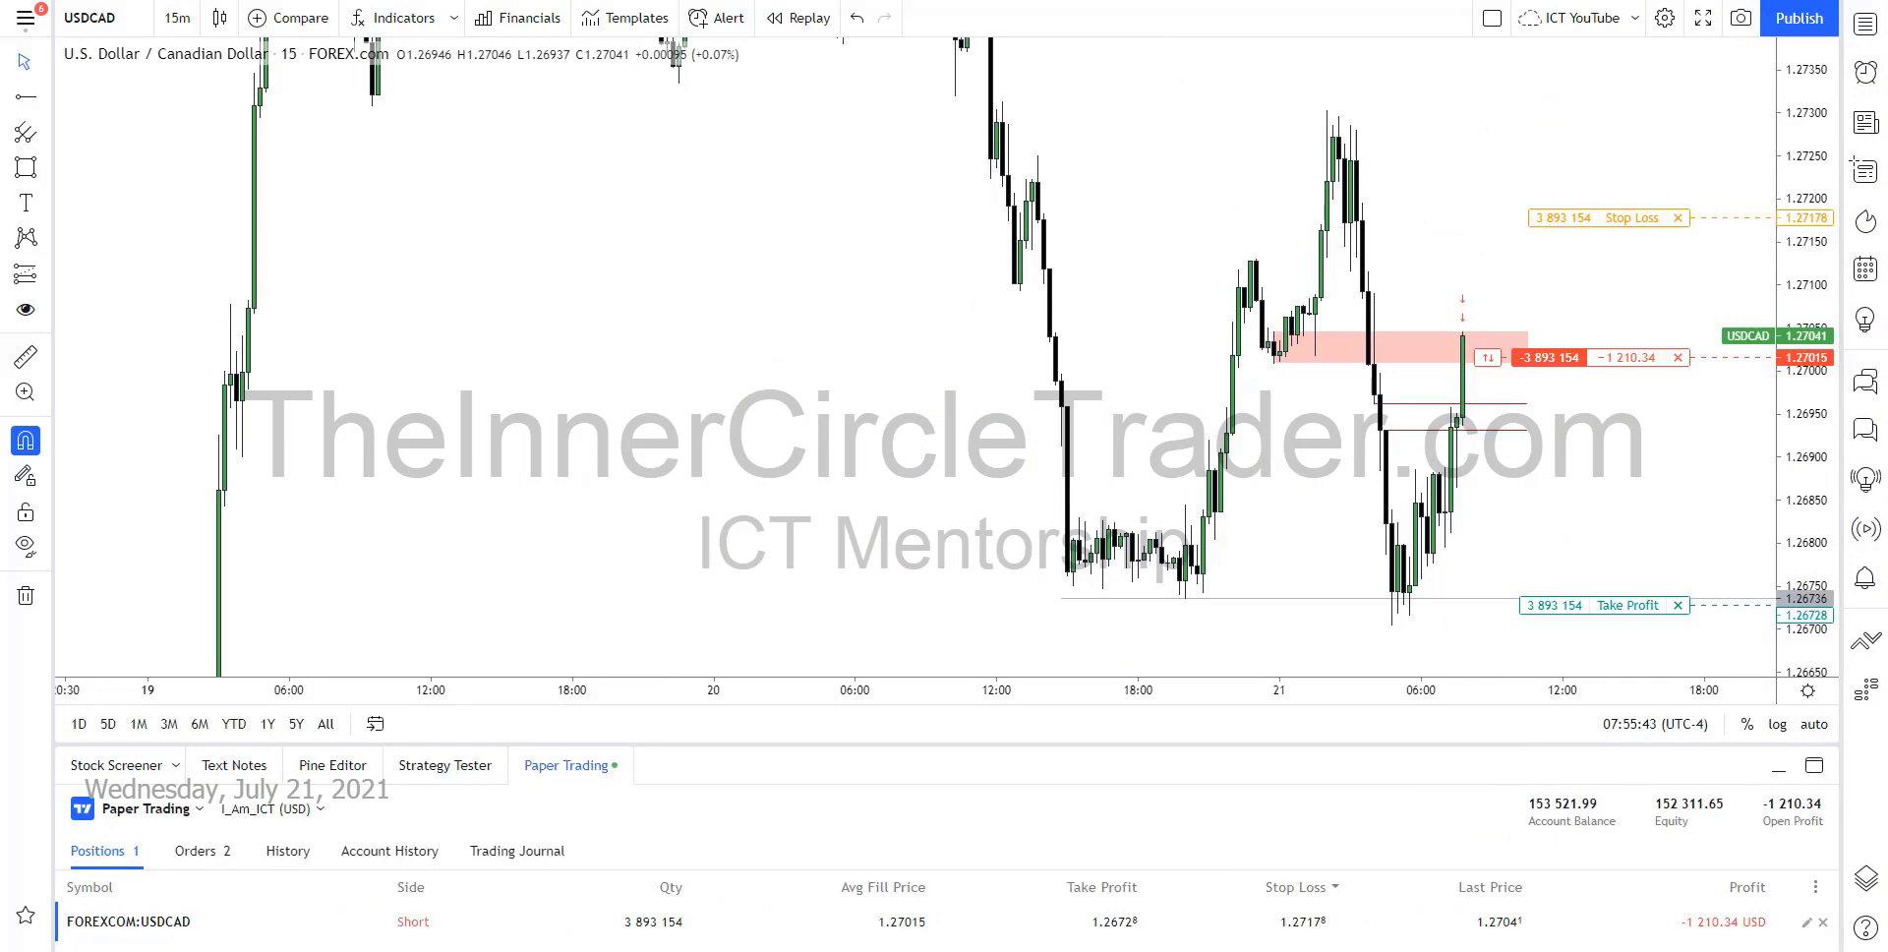
left_click(178, 18)
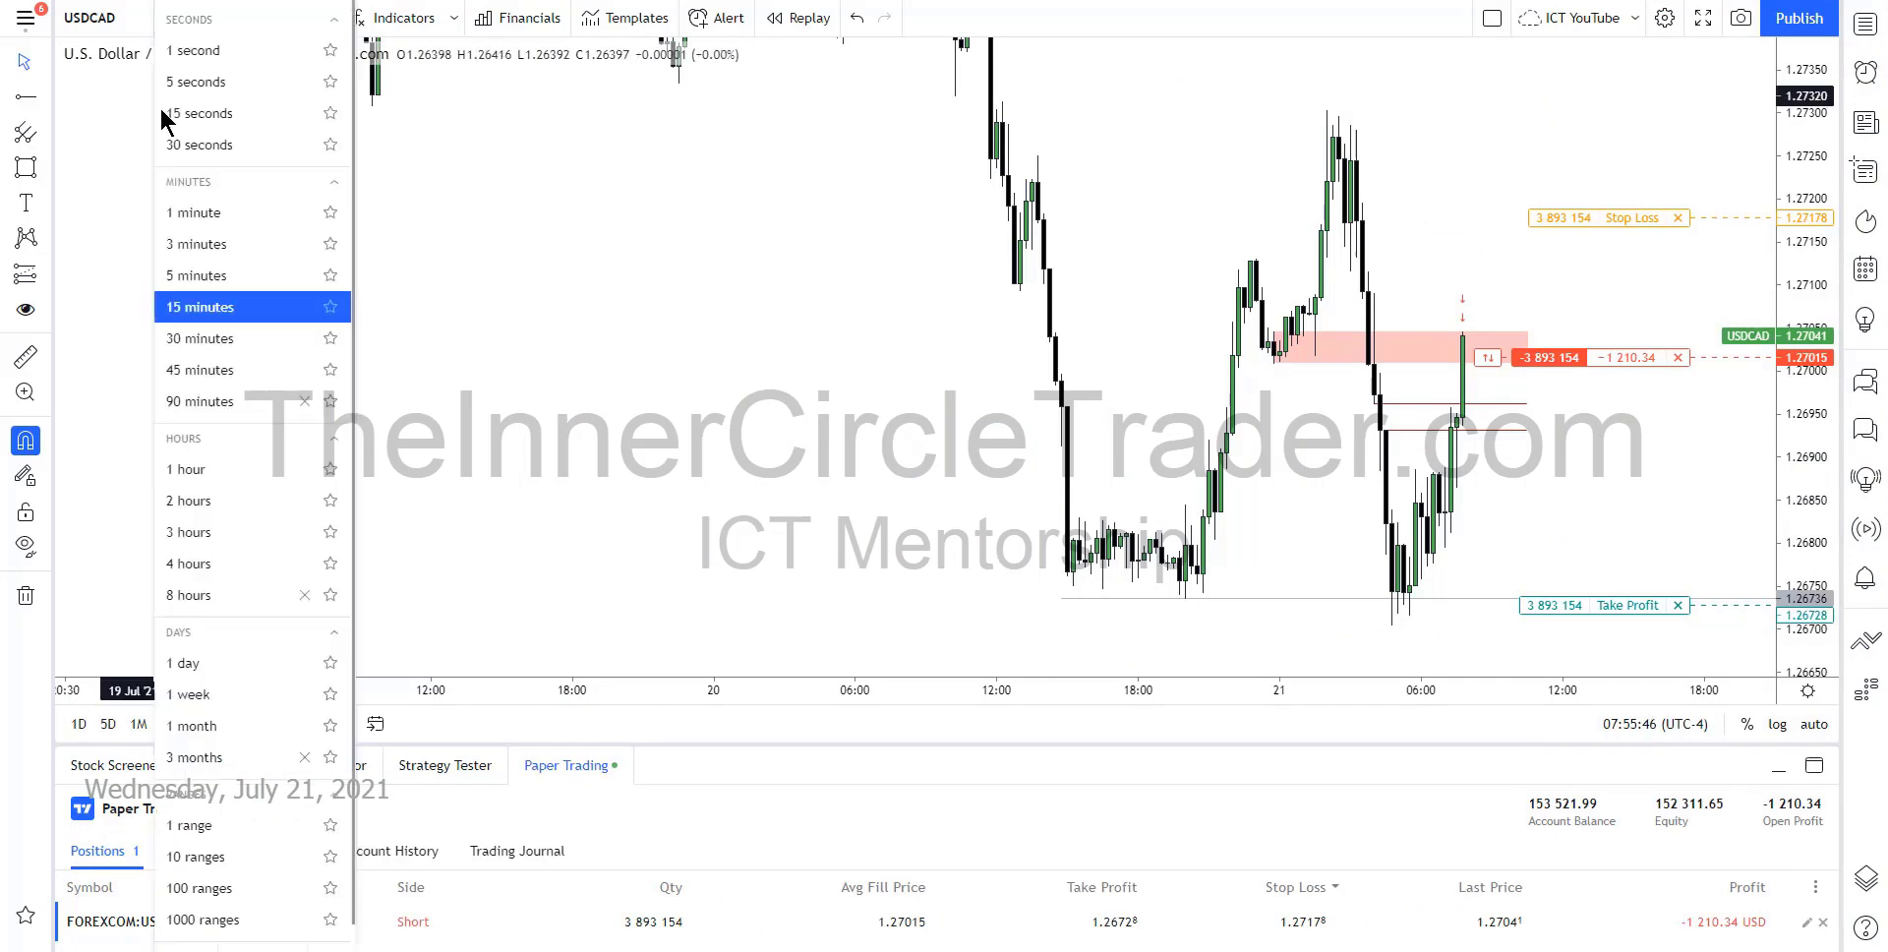
left_click(190, 275)
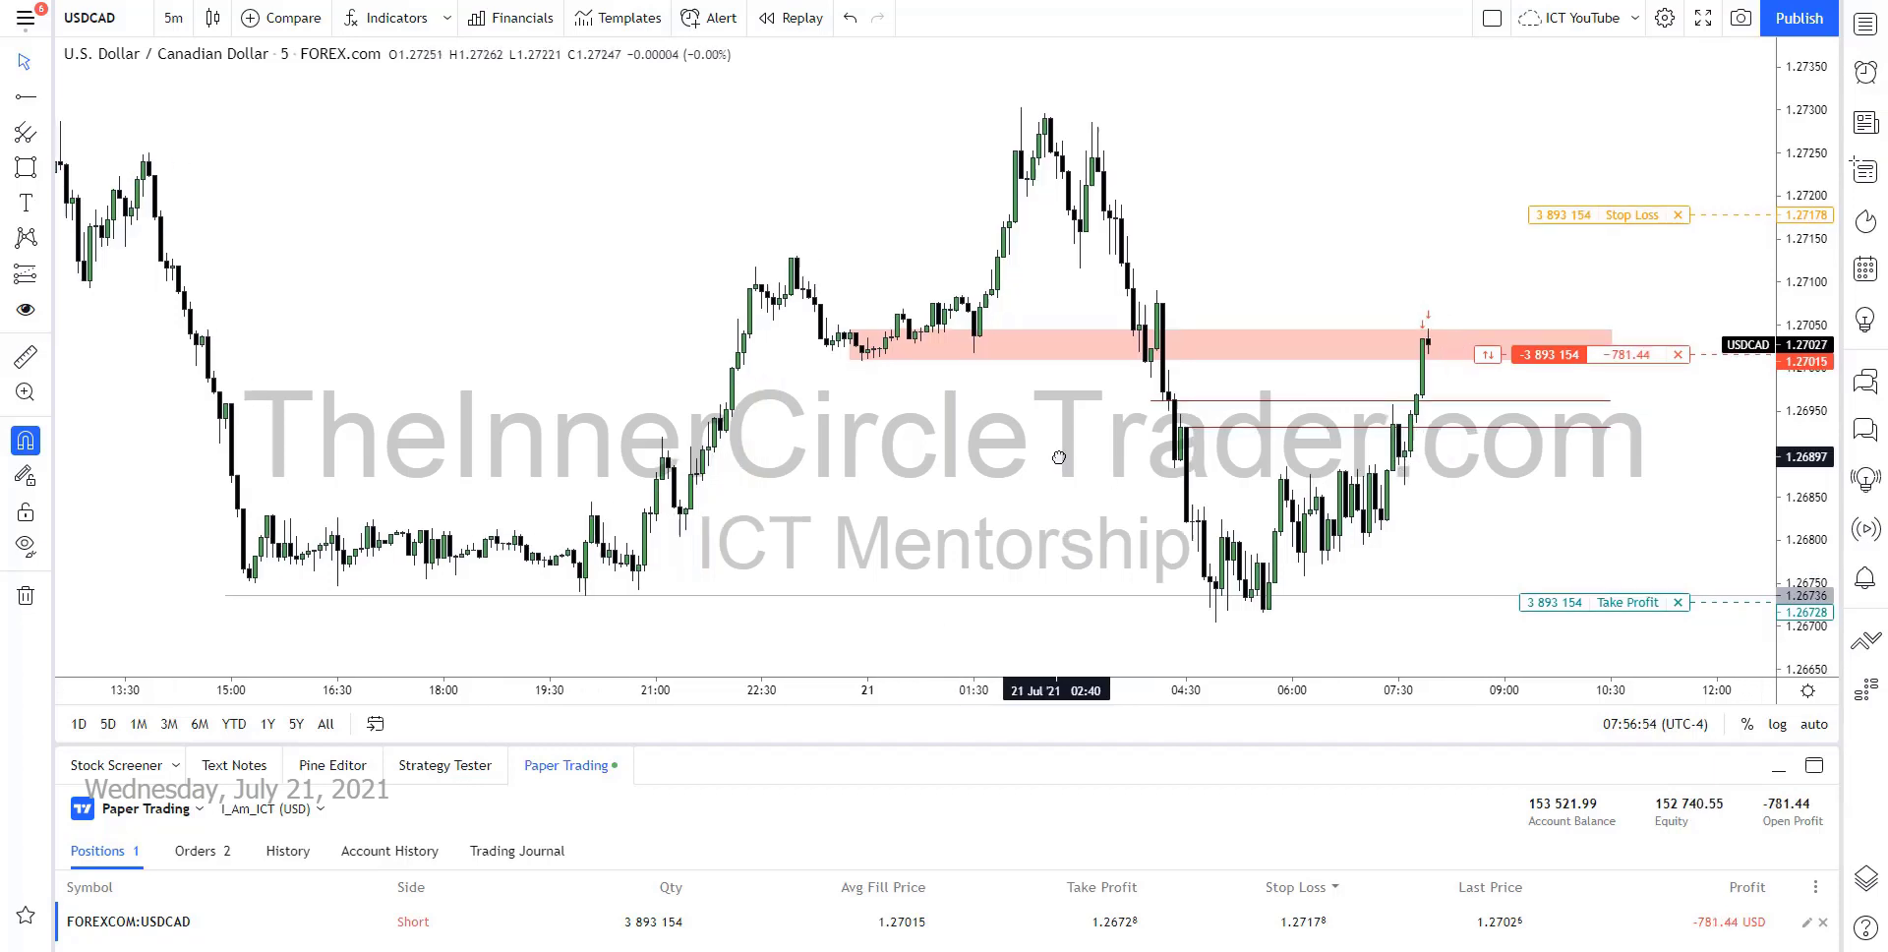
Pan the 5-minute chart and stretch the price scale so the 1.26632 blue level shows below the take profit
left_click_drag(1103, 472, 916, 282)
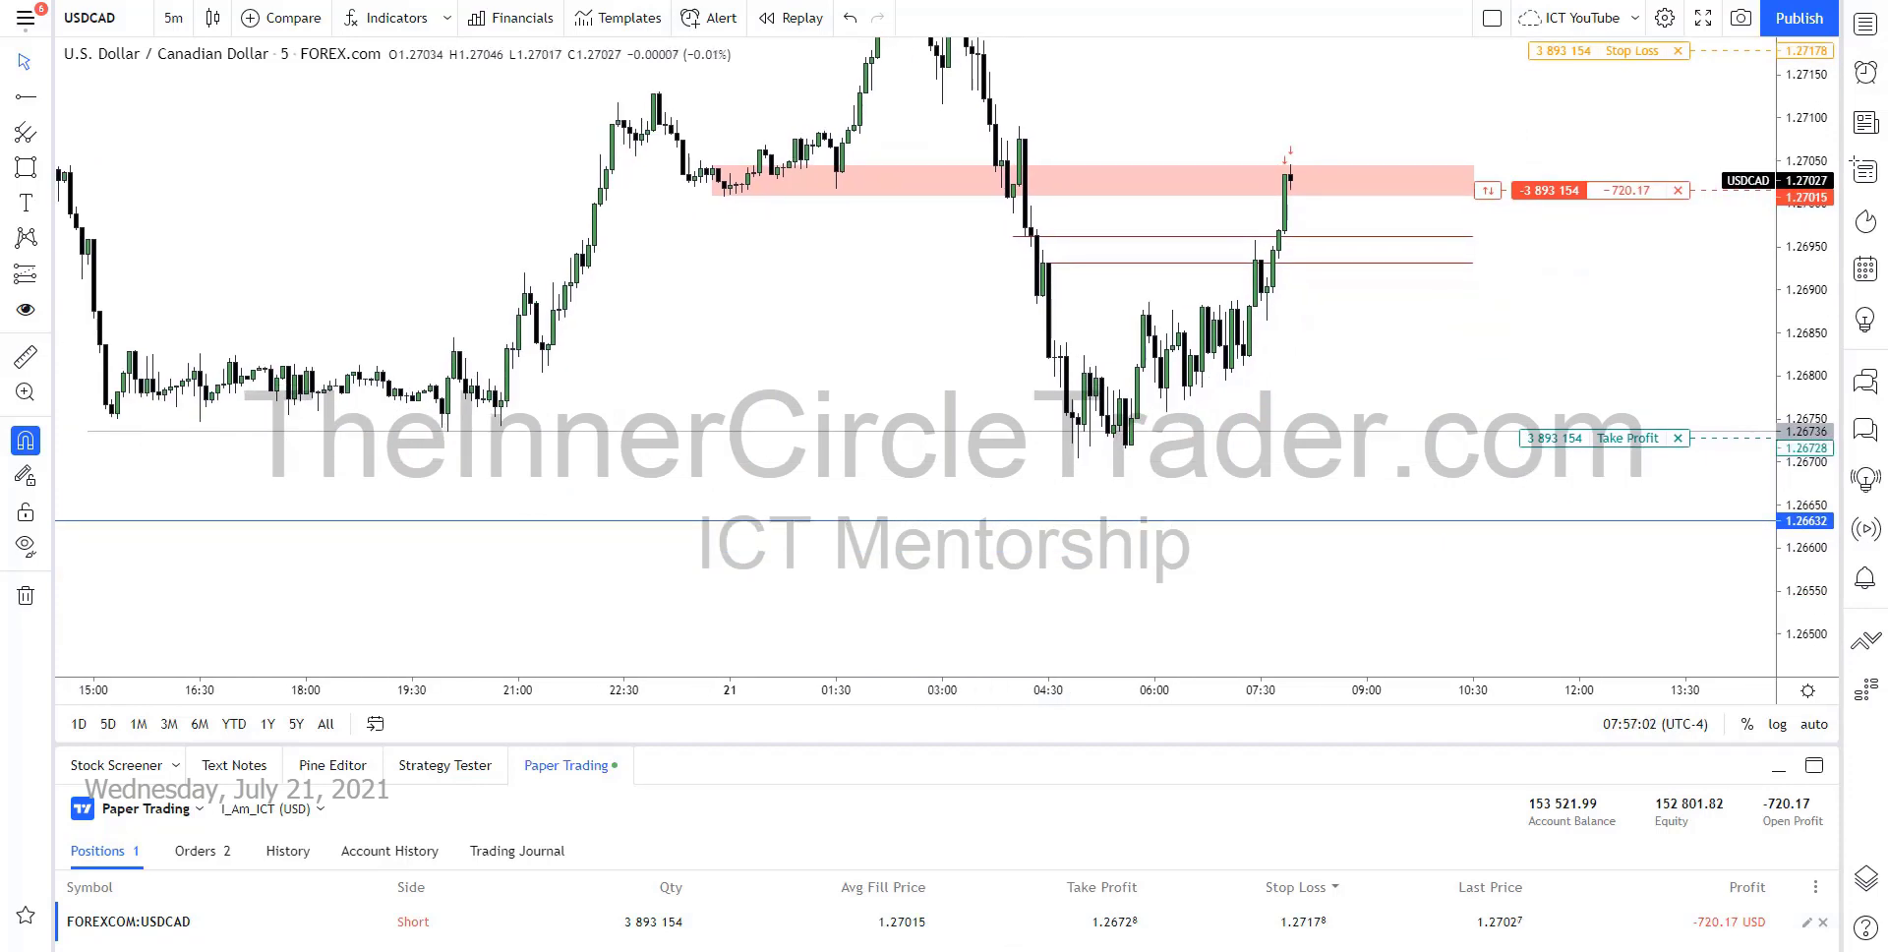
left_click_drag(1800, 553, 1797, 452)
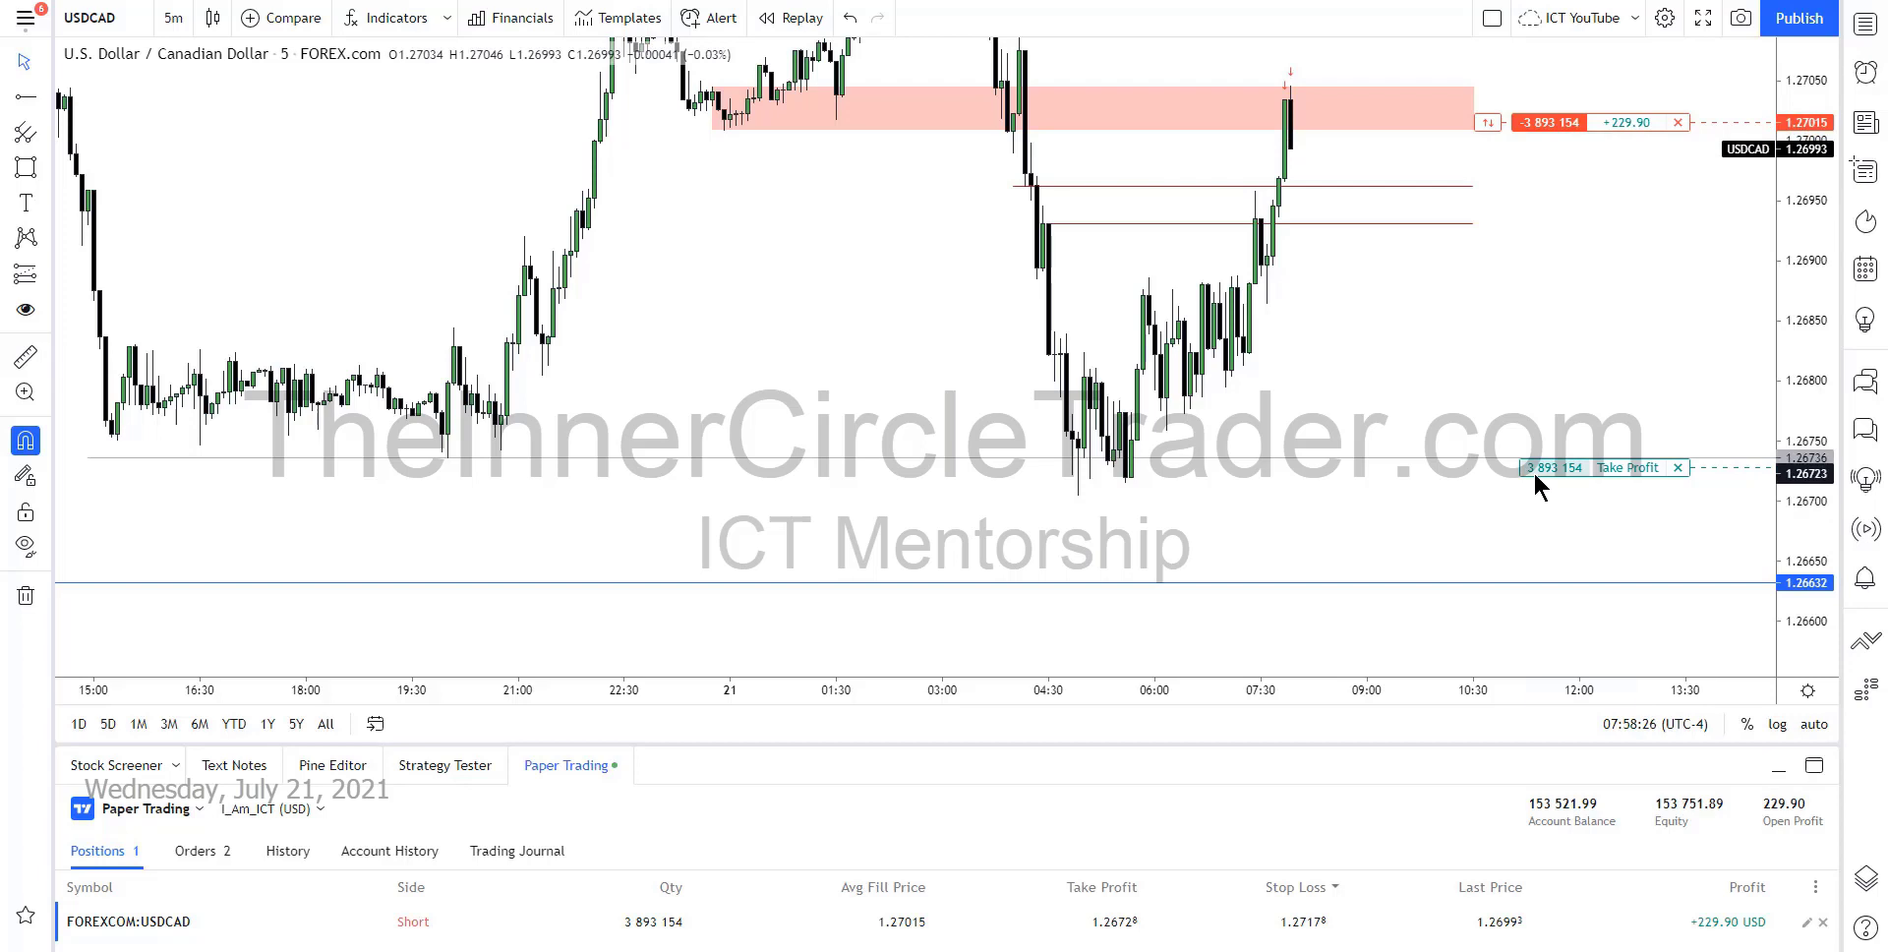
Drag the take profit down to 1.26675 (34.1 pips) and apply the modification
left_click_drag(1520, 466, 1514, 529)
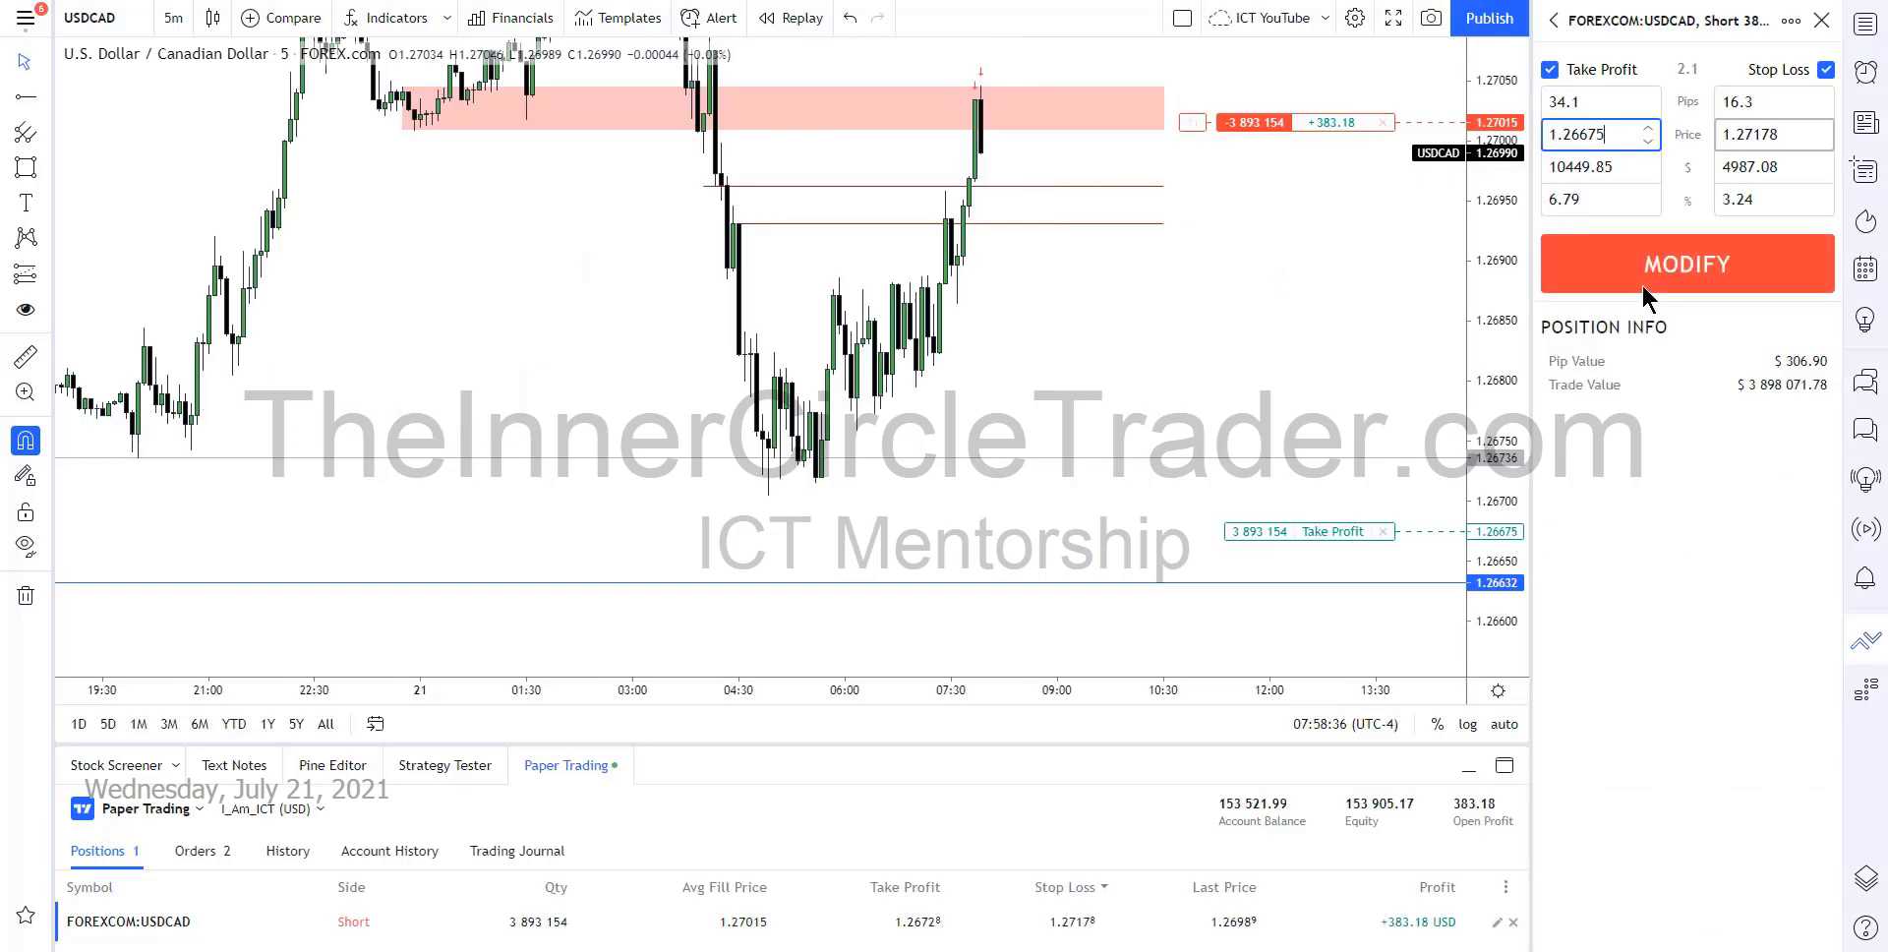
left_click(1821, 109)
left_click(1821, 108)
left_click(1821, 109)
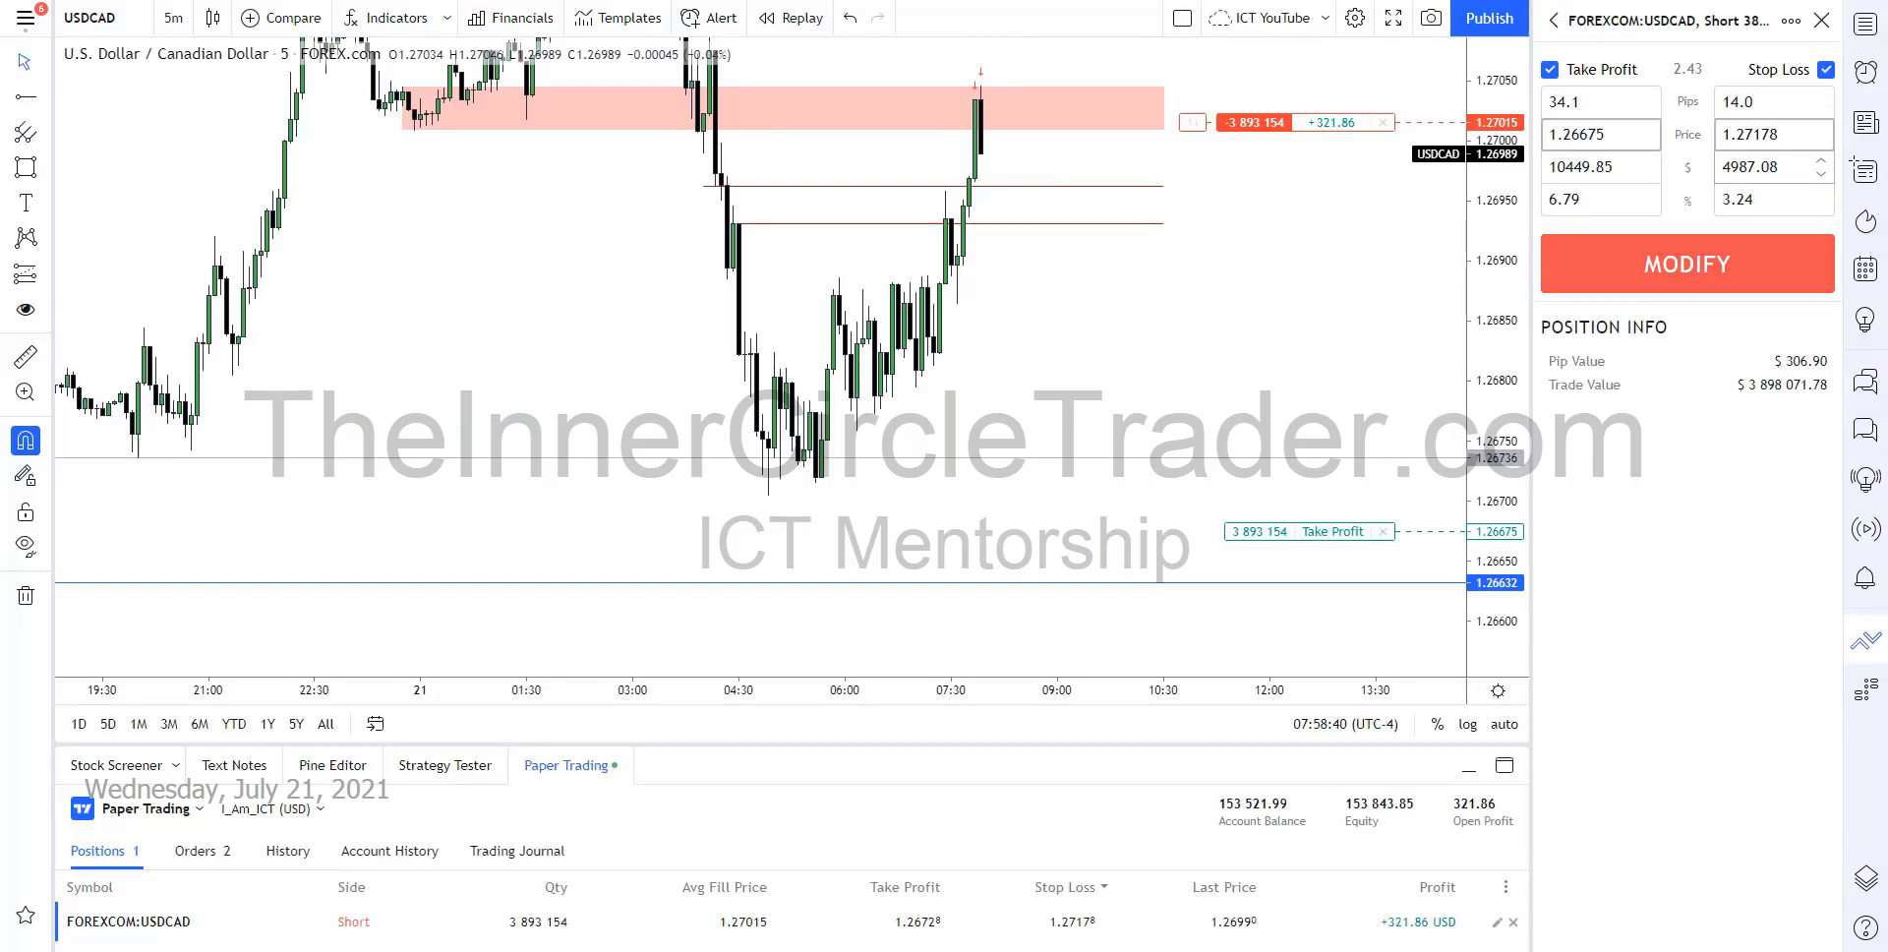
key("Return")
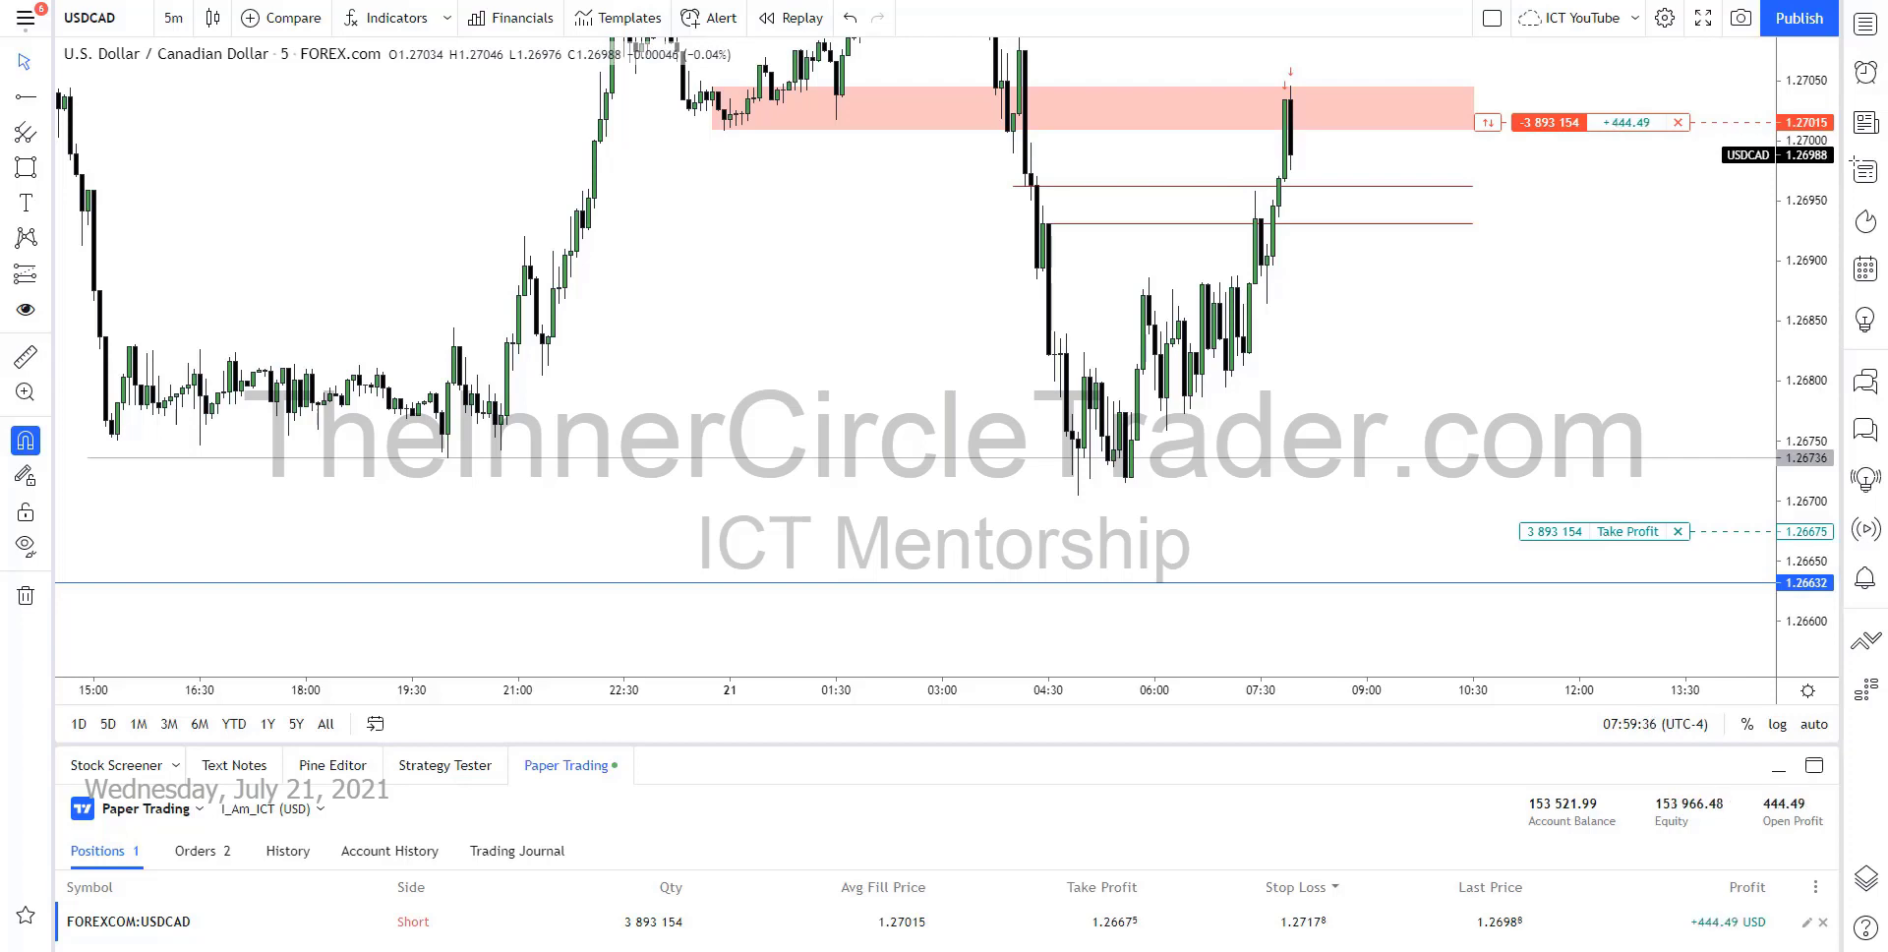
Add a bold black note 'I will try to add to the short using the FVG...' beside the gap lines
left_click(26, 203)
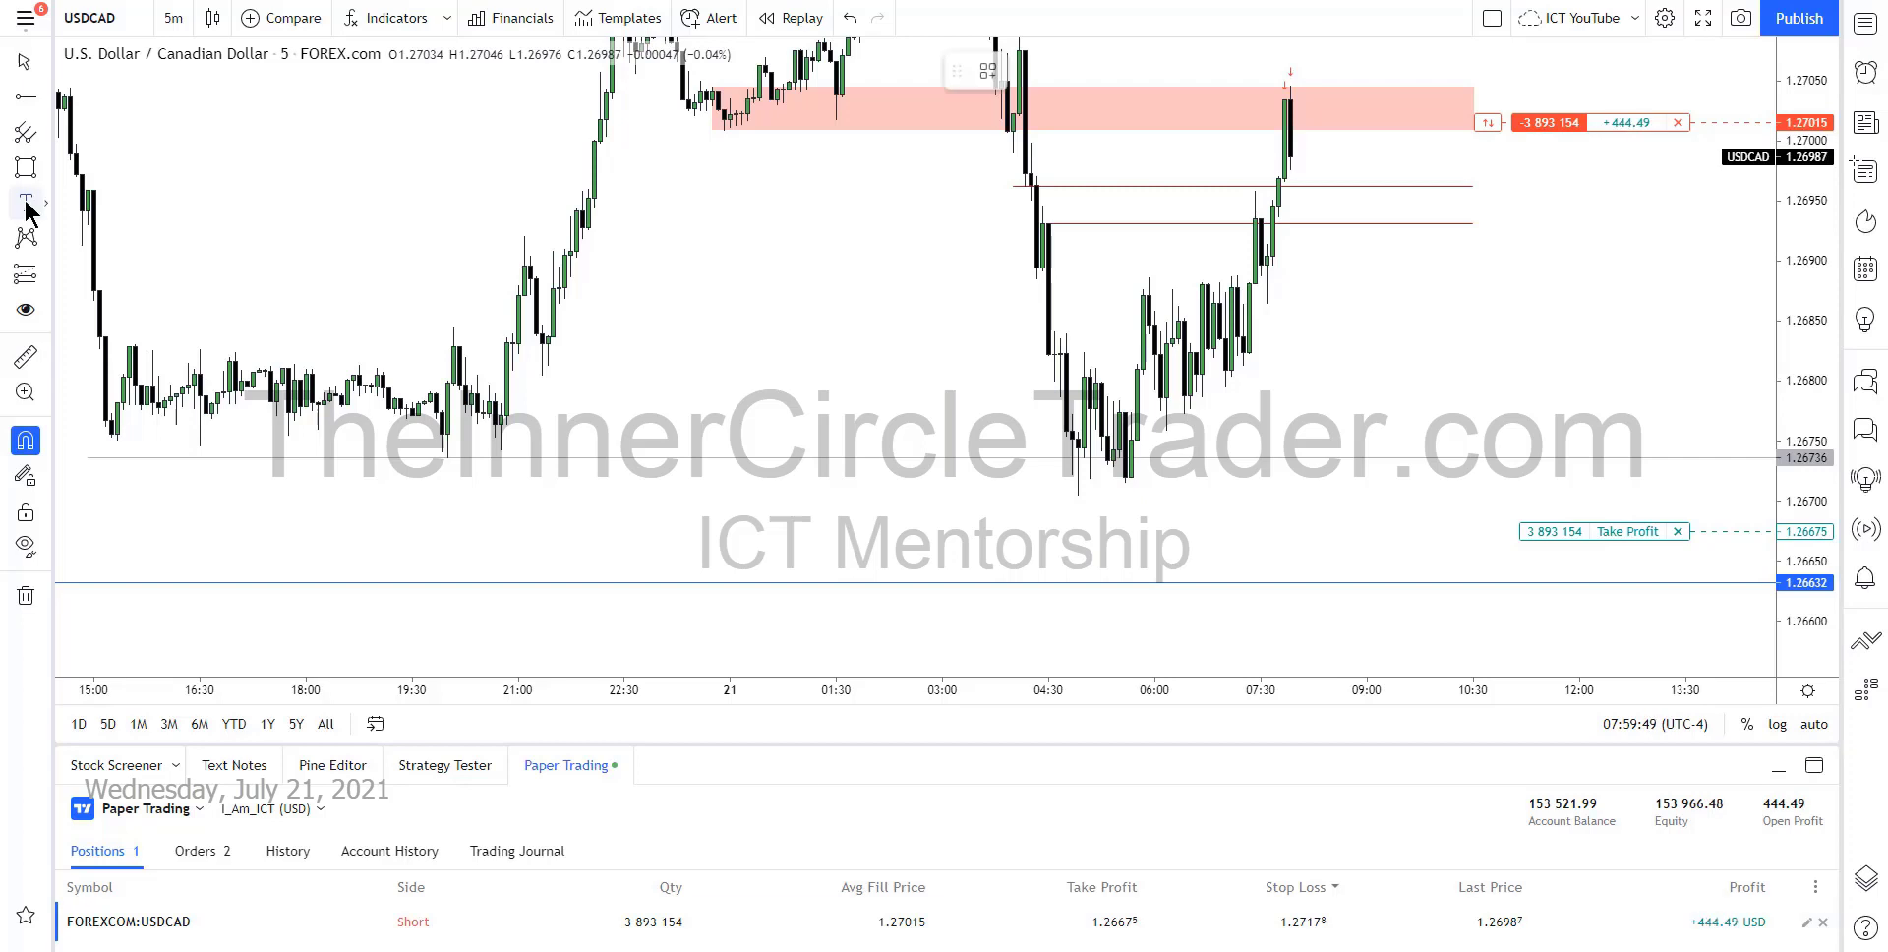
left_click(1504, 209)
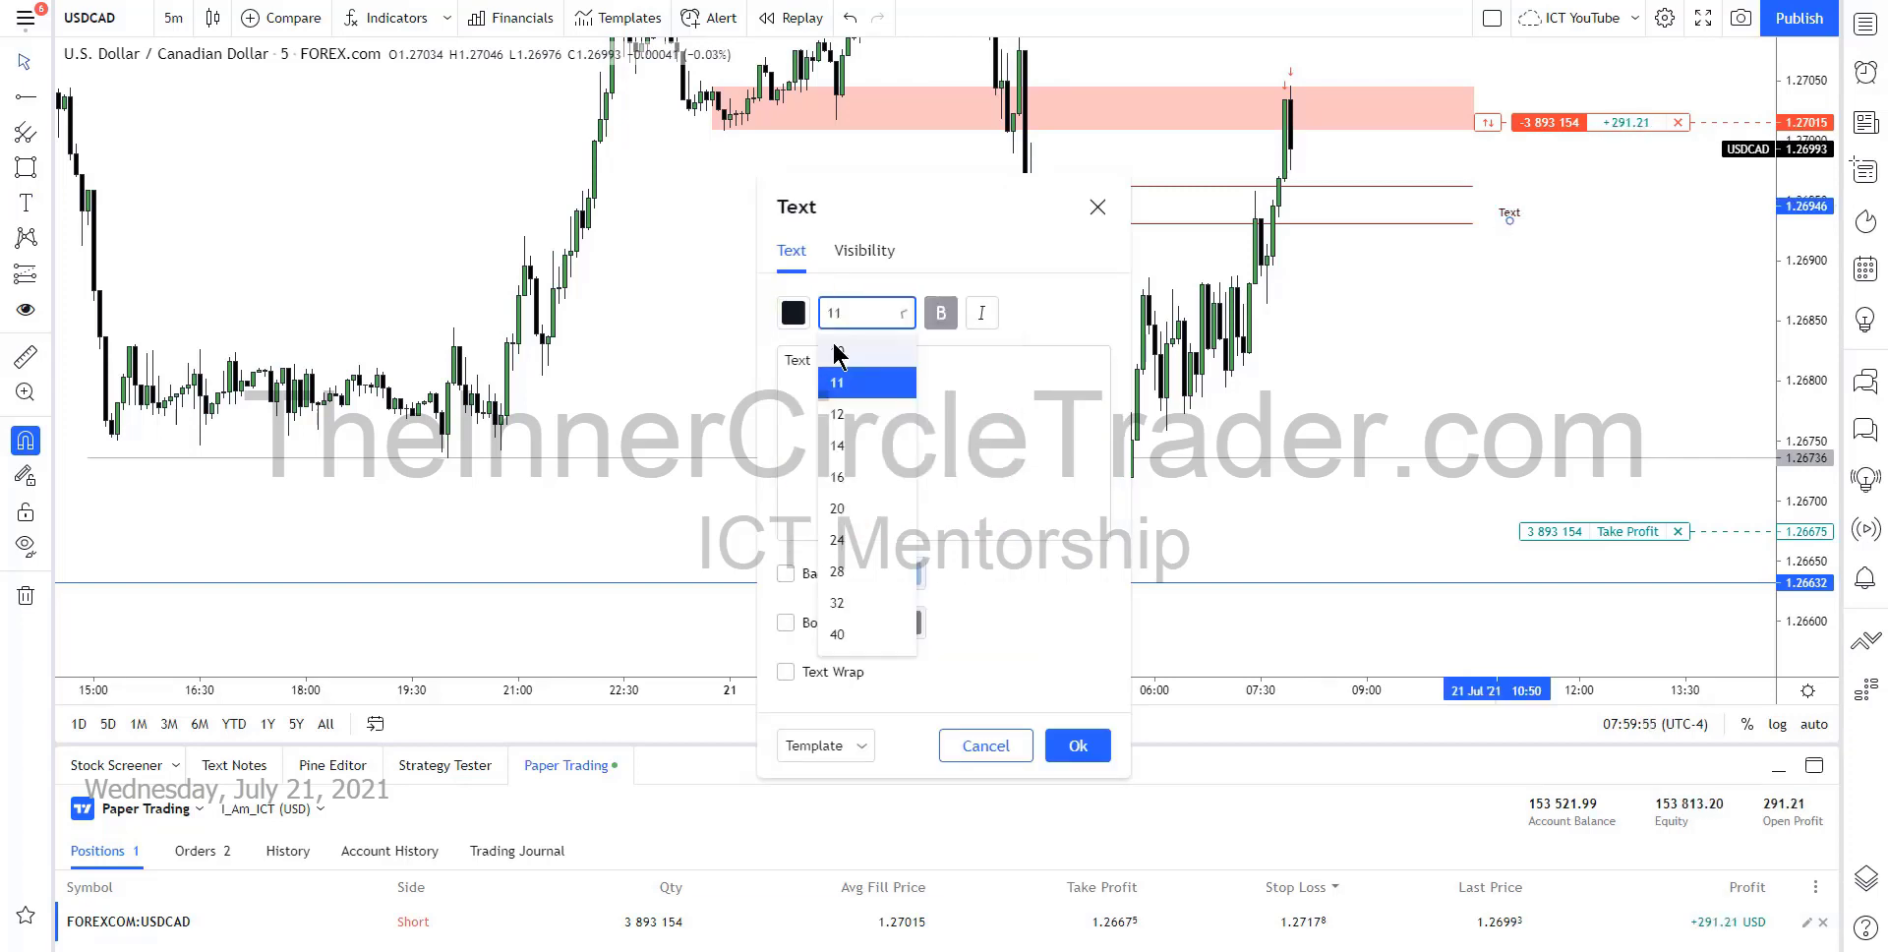
left_click(830, 371)
type("I will")
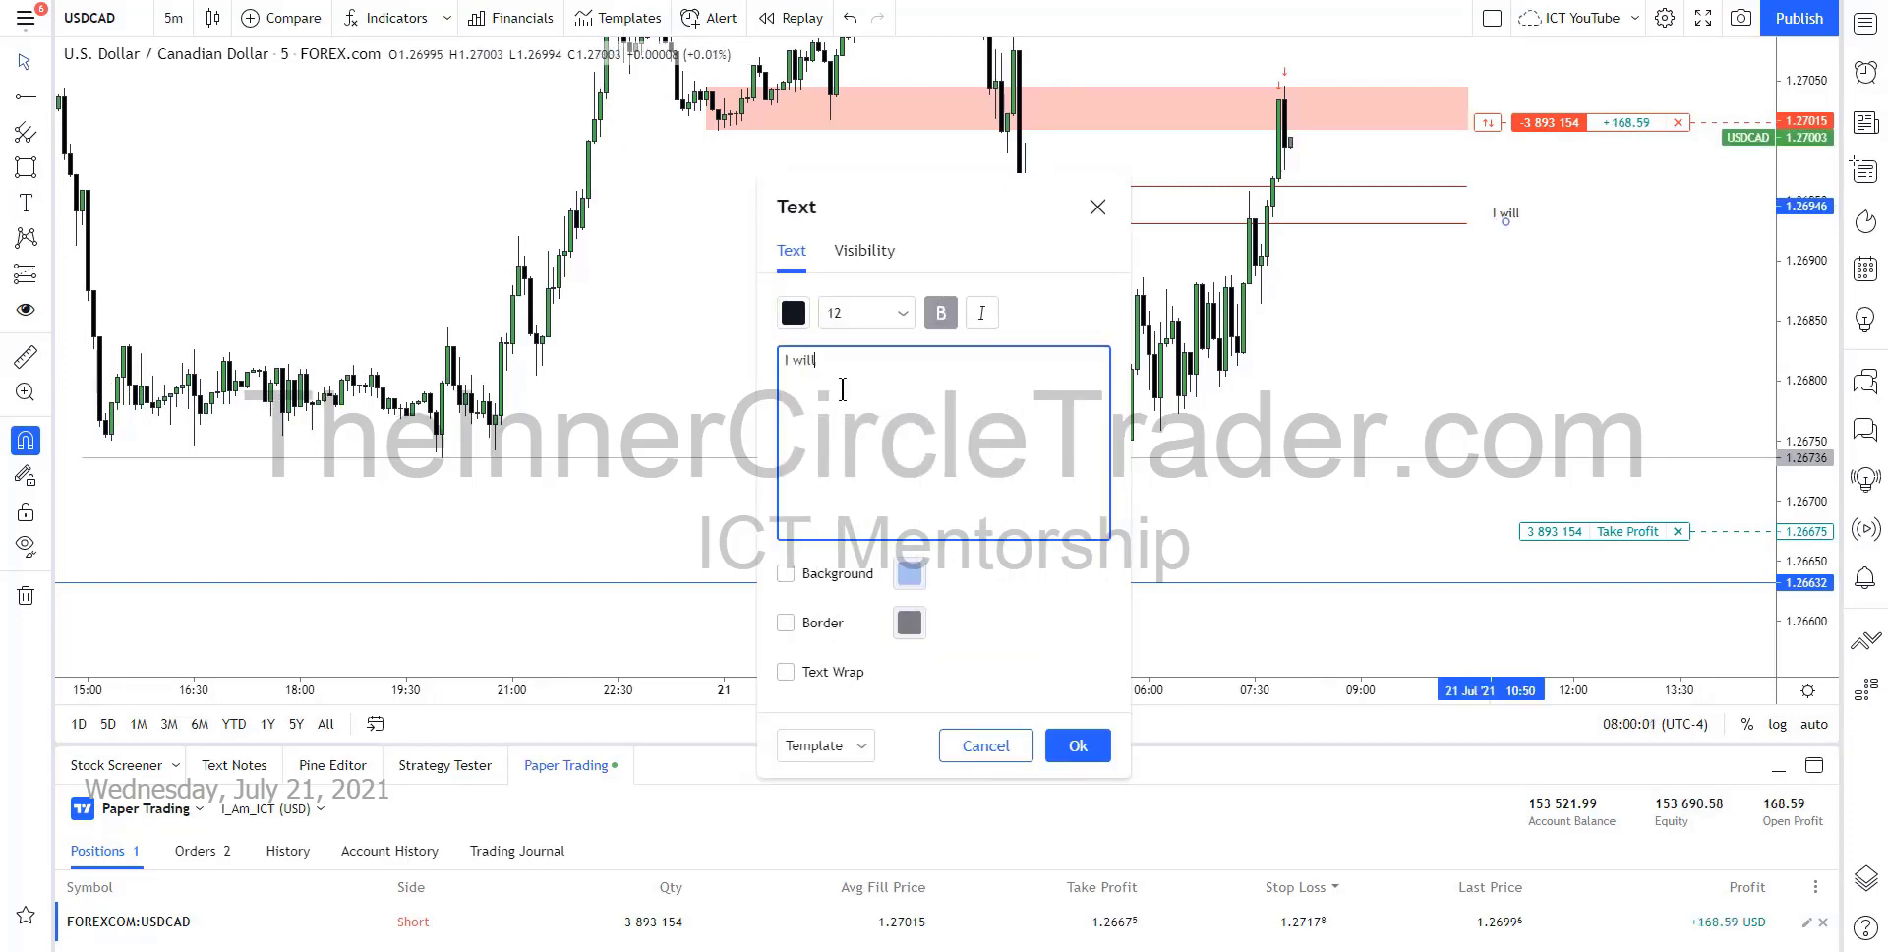
type(" try to add to the short")
key("Return")
type("using the fVG...")
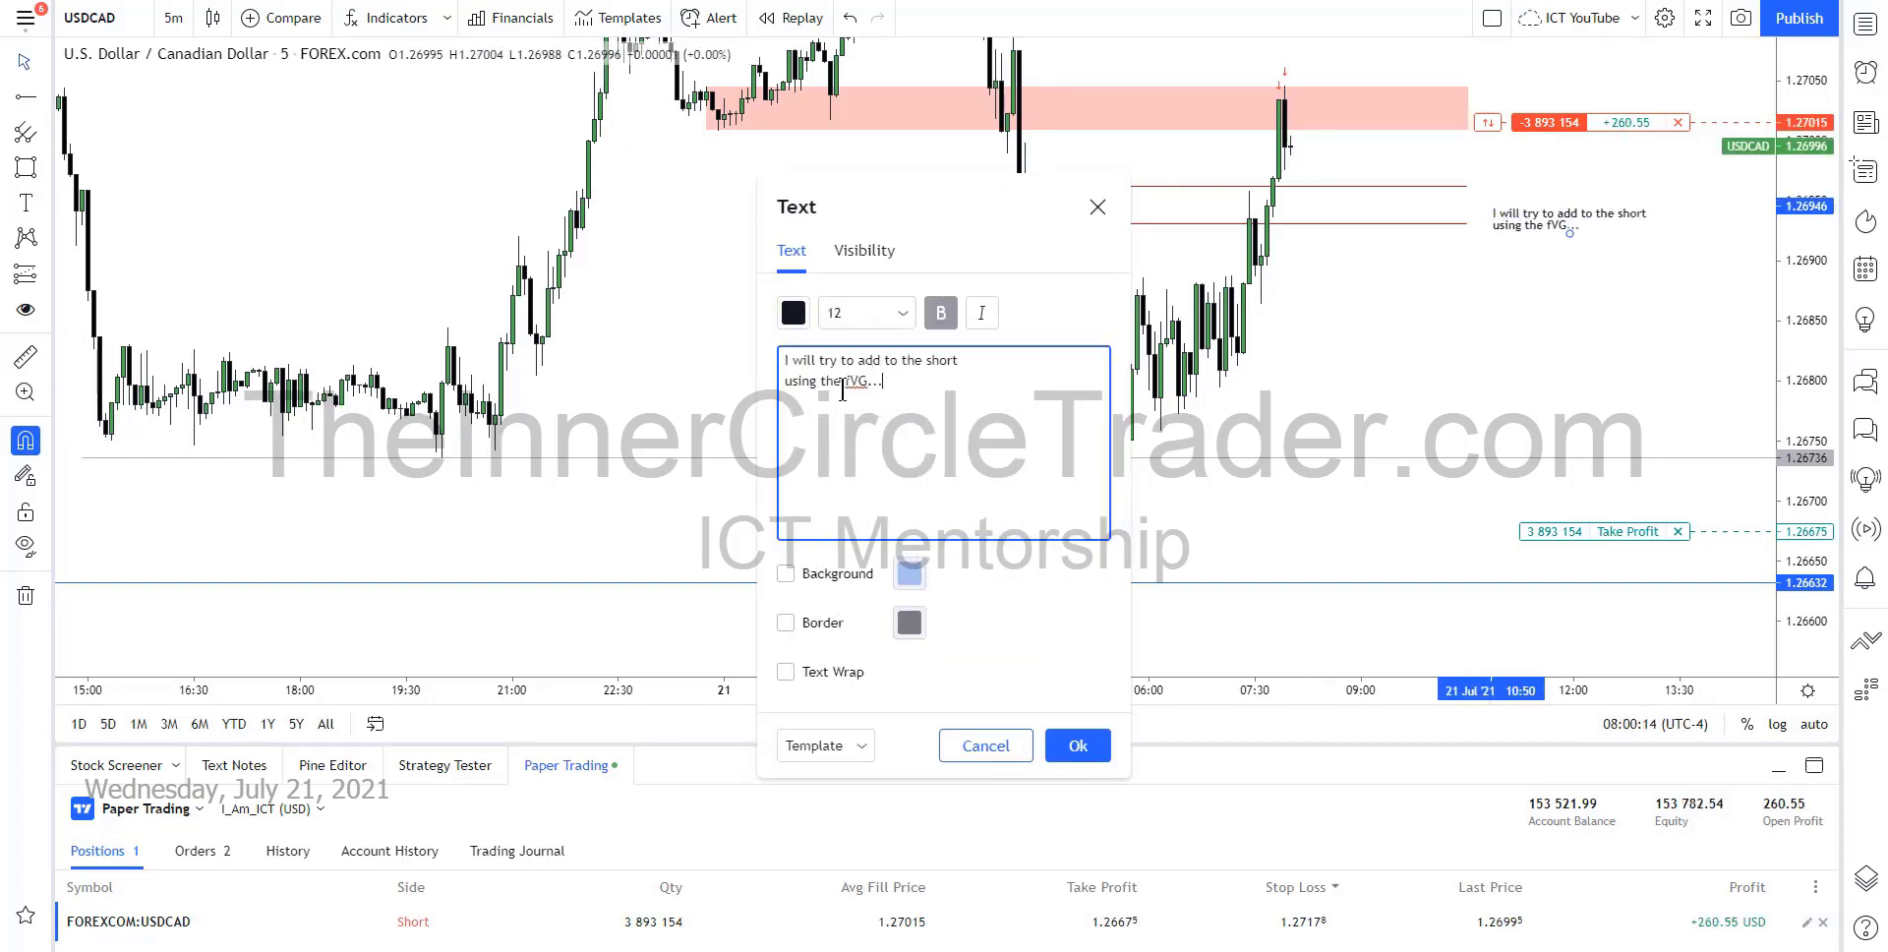
double_click(854, 382)
type("FVG")
left_click(1078, 745)
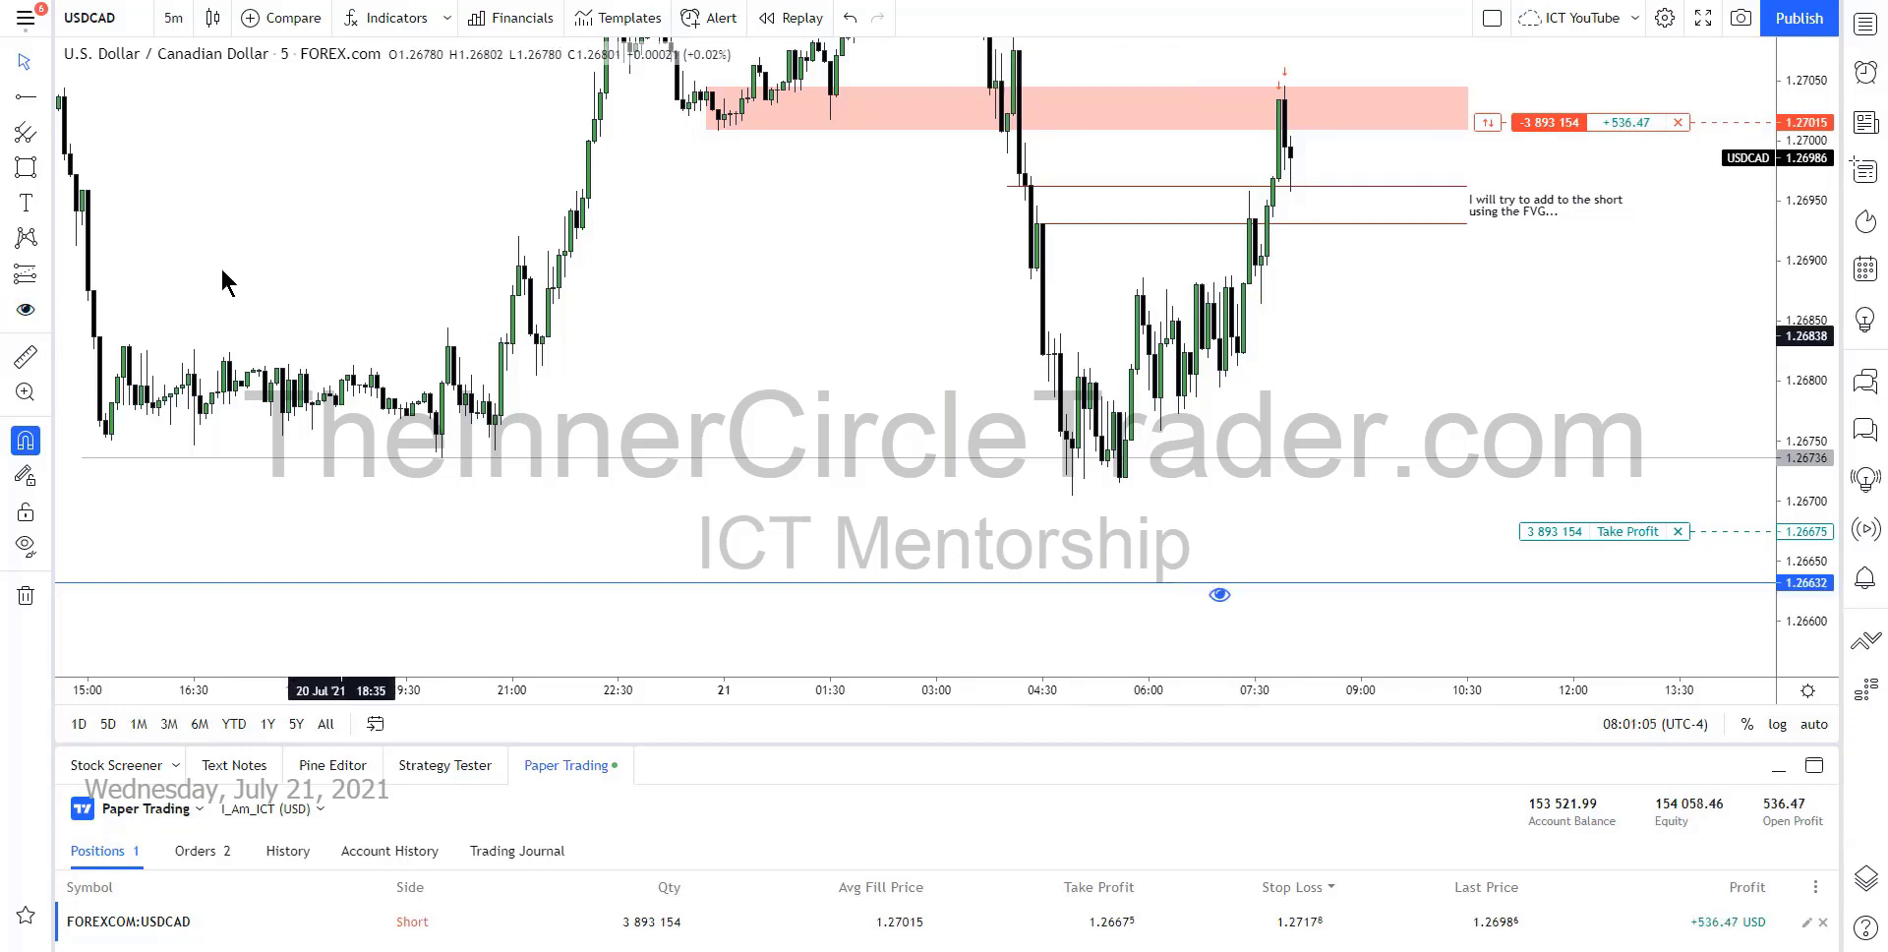
Add a blue 'Focus Here...' note at the blue level
left_click(1127, 601)
type("Focus Here...")
left_click(793, 312)
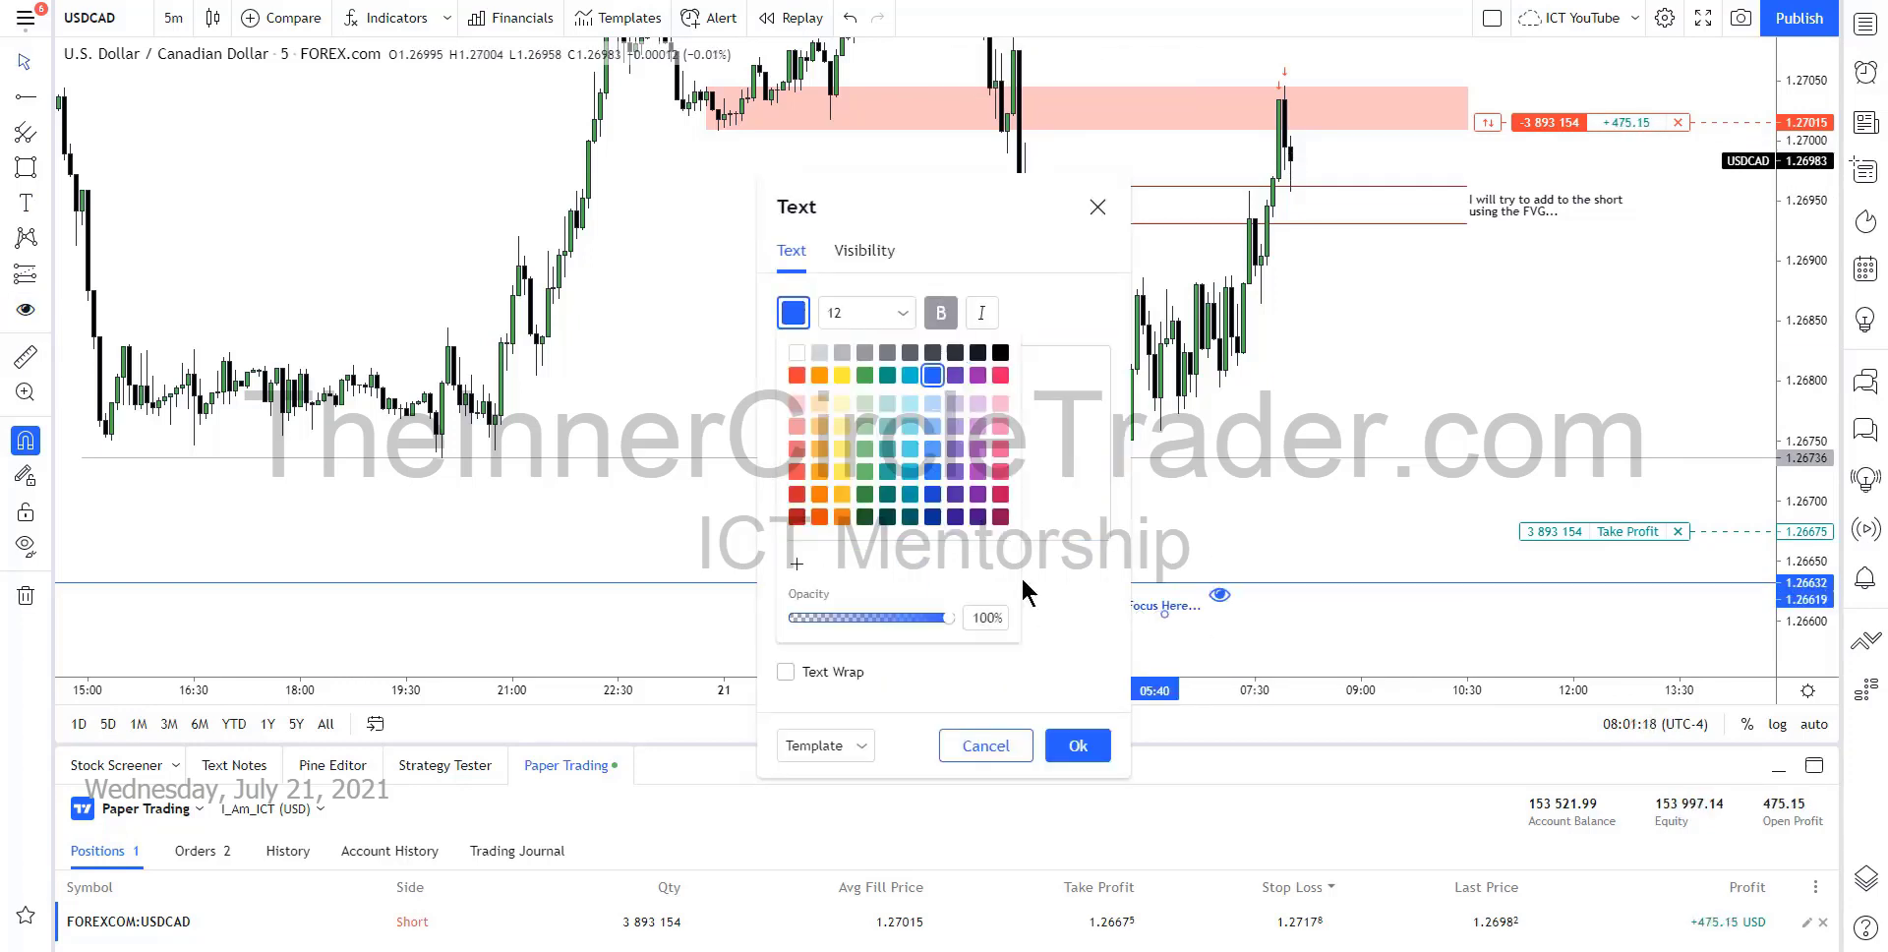
left_click(1078, 746)
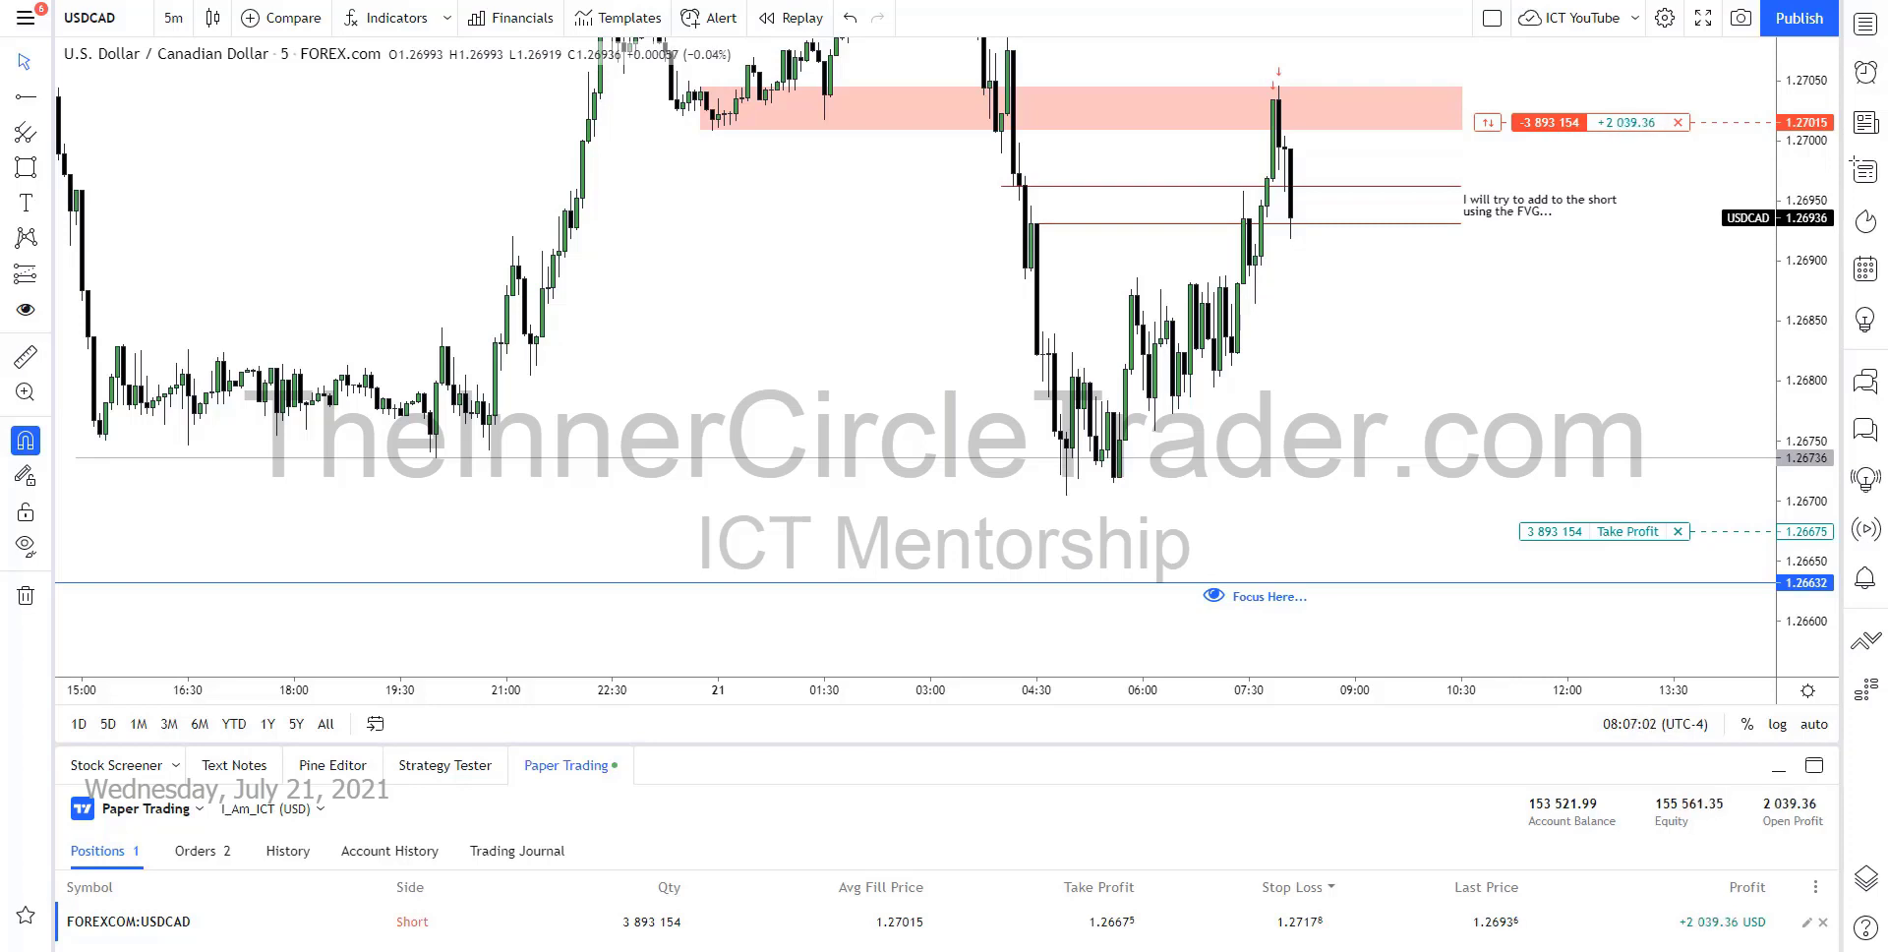
Shorten the upper pink zone and draw a small pink box over the fair value gap
left_click_drag(1462, 87, 1308, 87)
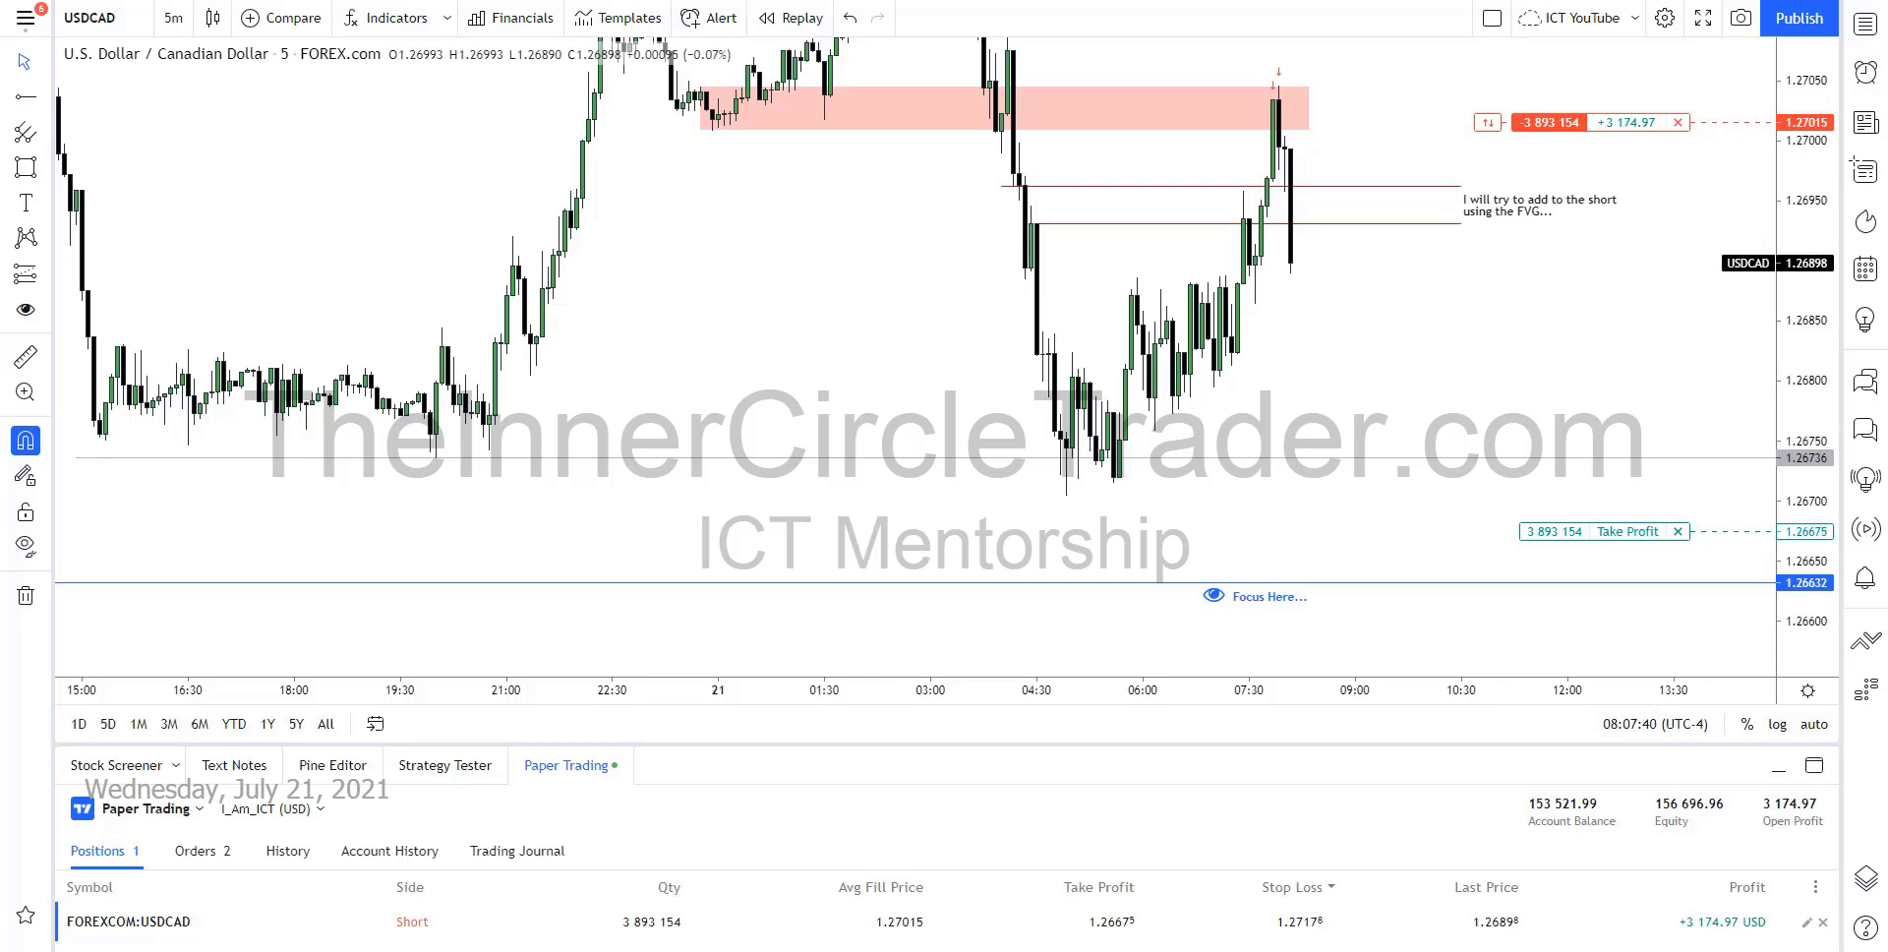
left_click(26, 167)
left_click_drag(1264, 243, 1427, 217)
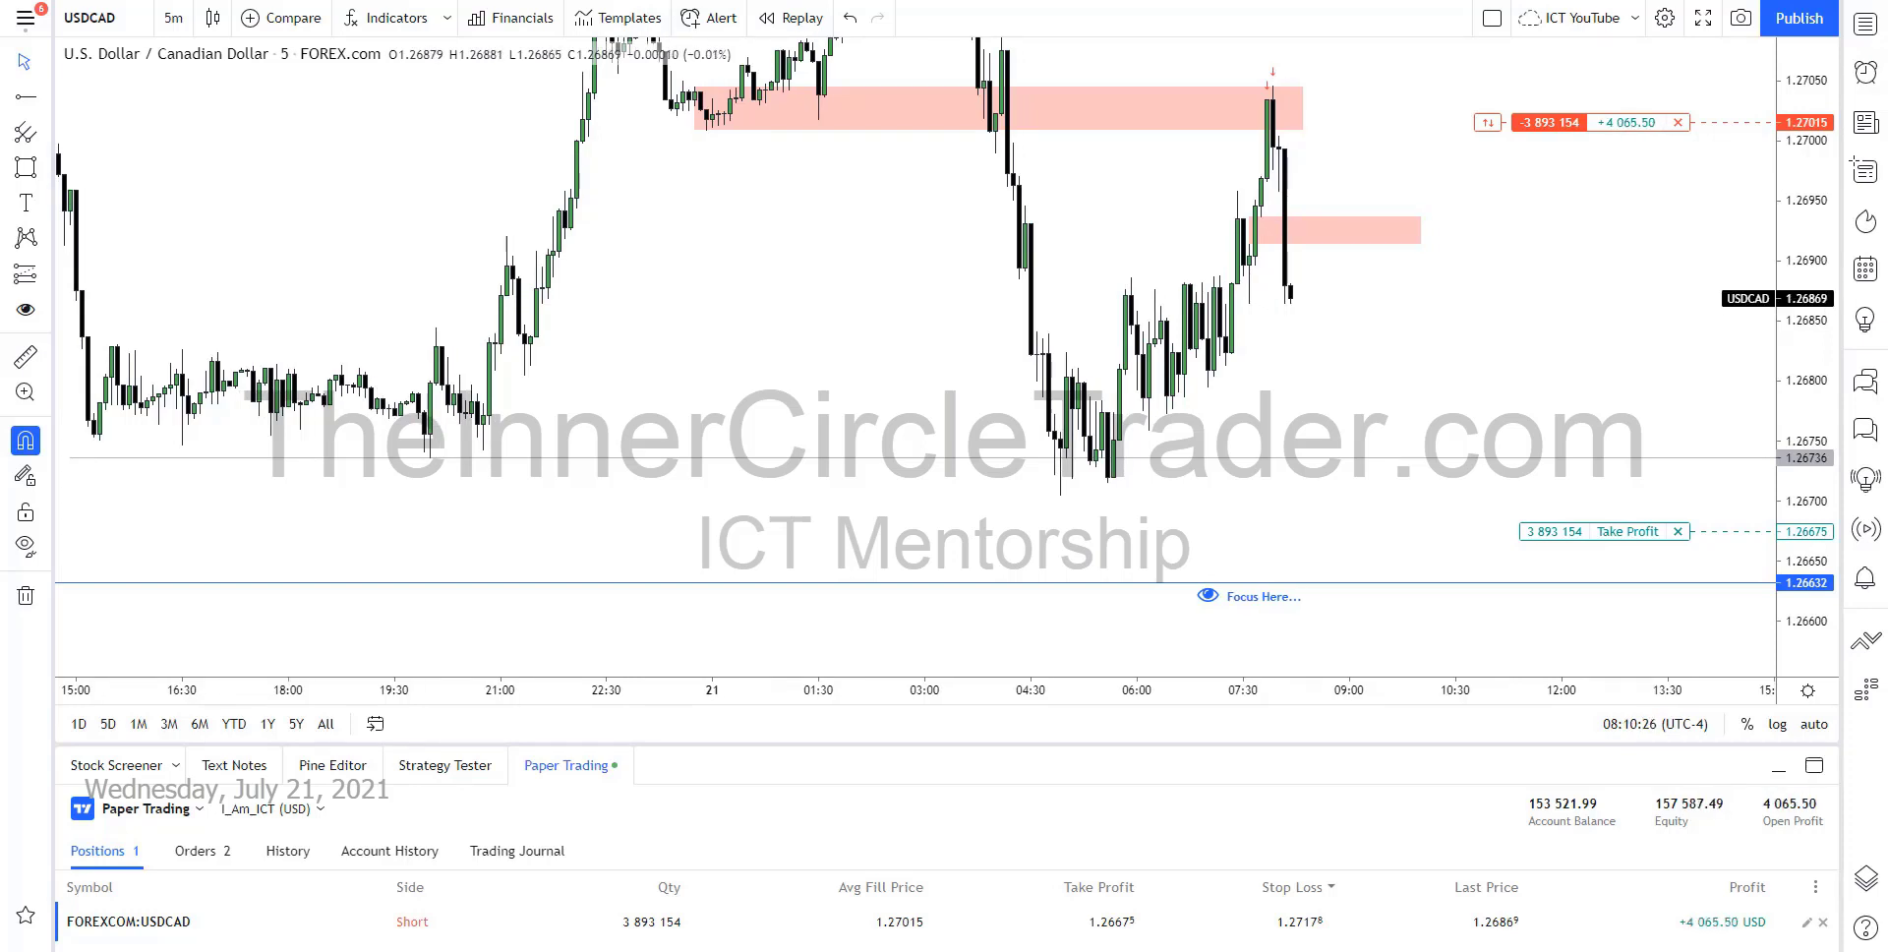
Add a size-16 'Sellside Liquidity' label under the left-side lows
left_click(26, 202)
left_click(136, 482)
type("Sells")
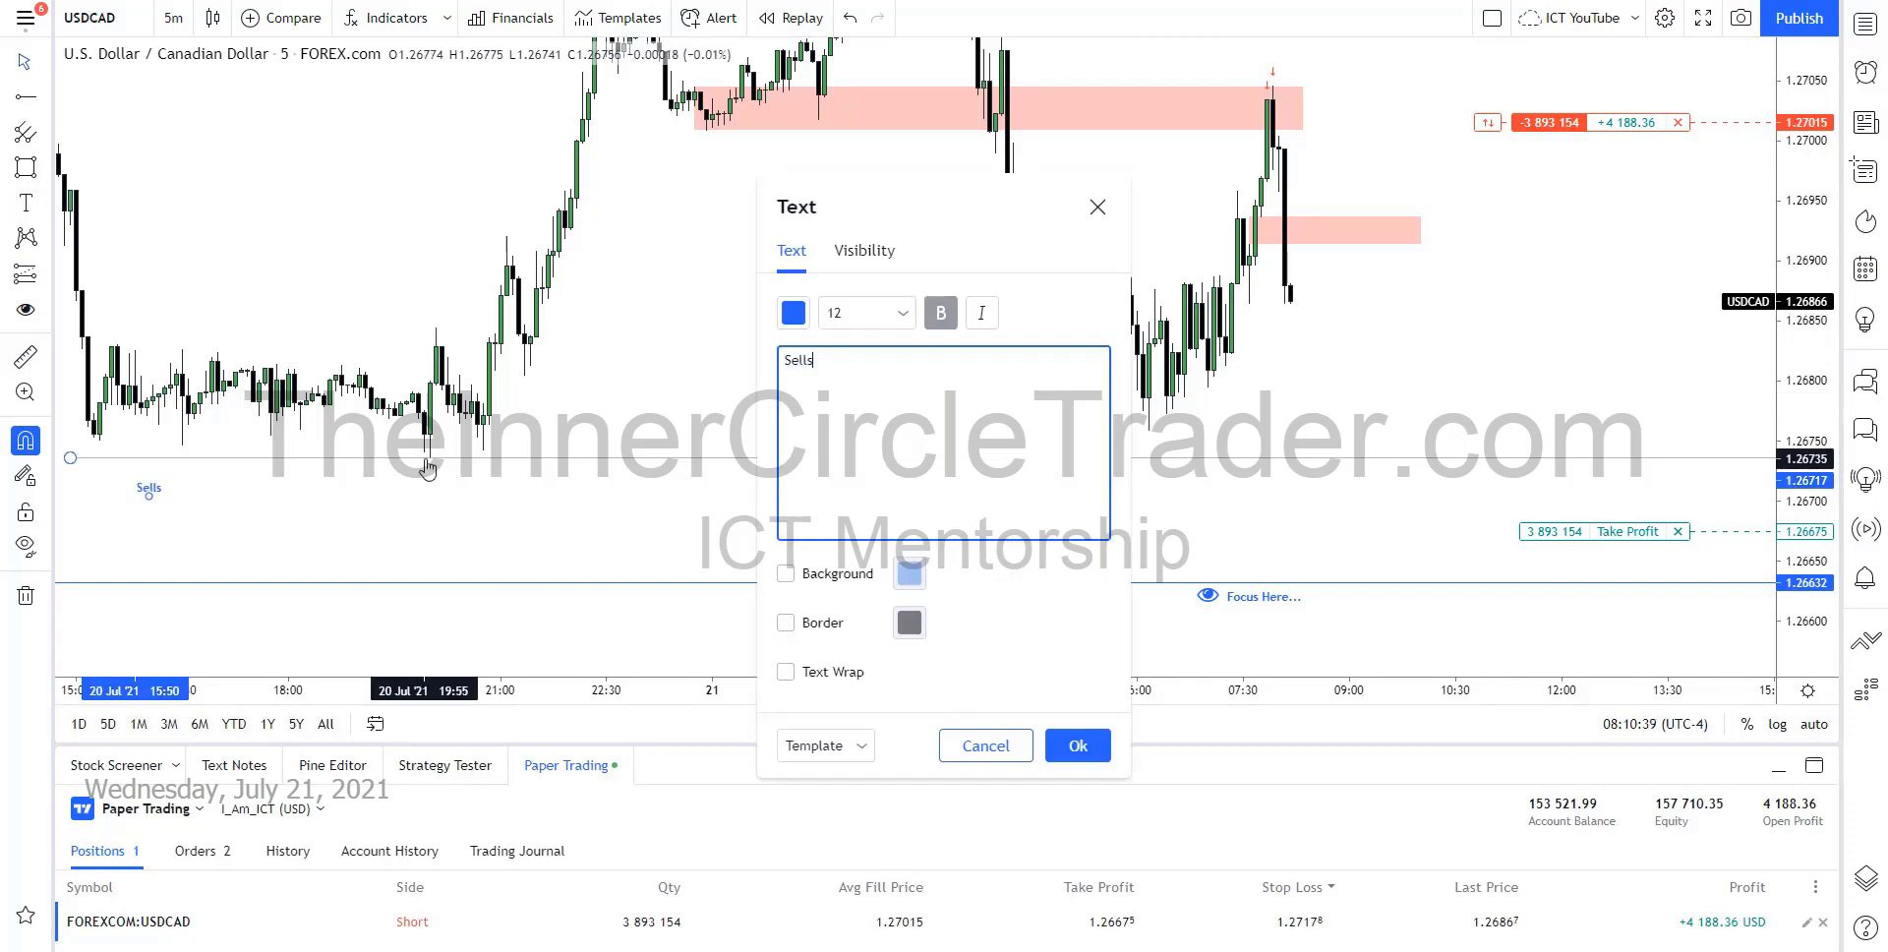
type("ide Liquidity")
left_click(865, 313)
left_click(856, 470)
left_click(1077, 745)
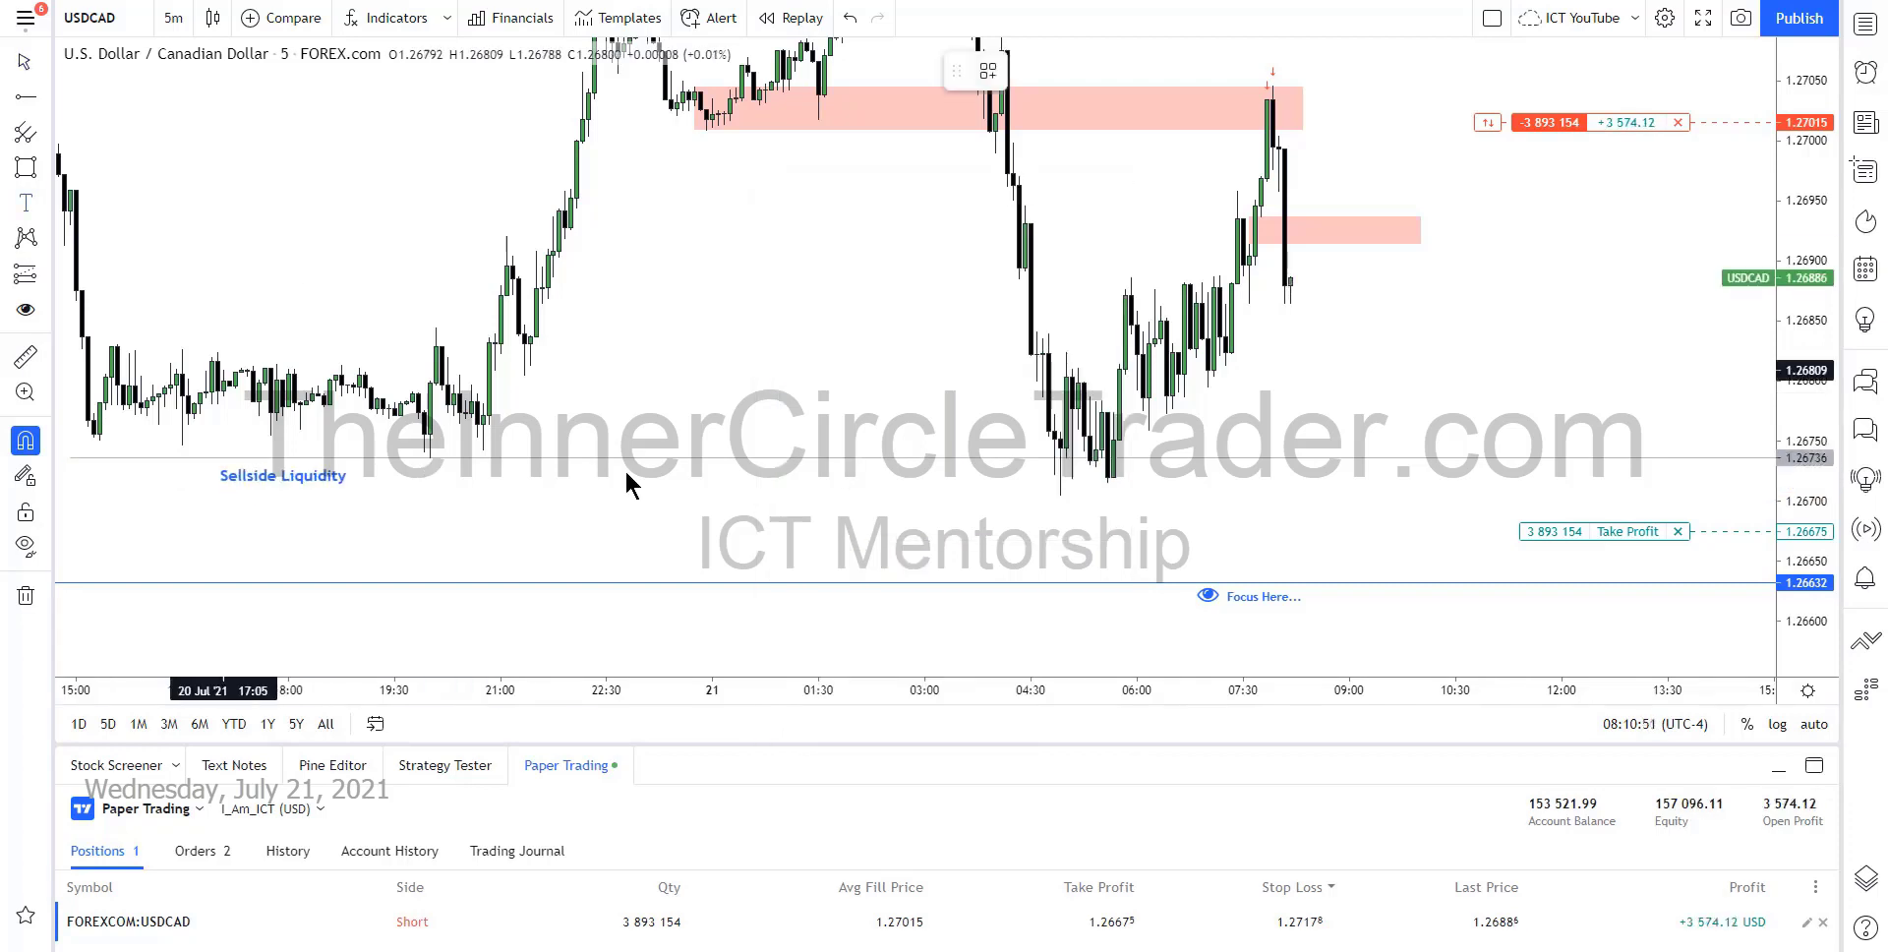
Label the recent lows 'Shallow Run On Sellside / Deeper Run Incoming...', box them light blue, and drop the stop to 1.27013
left_click(995, 476)
type("Shallow Run On Sellside")
key("Return")
type("Deeper ")
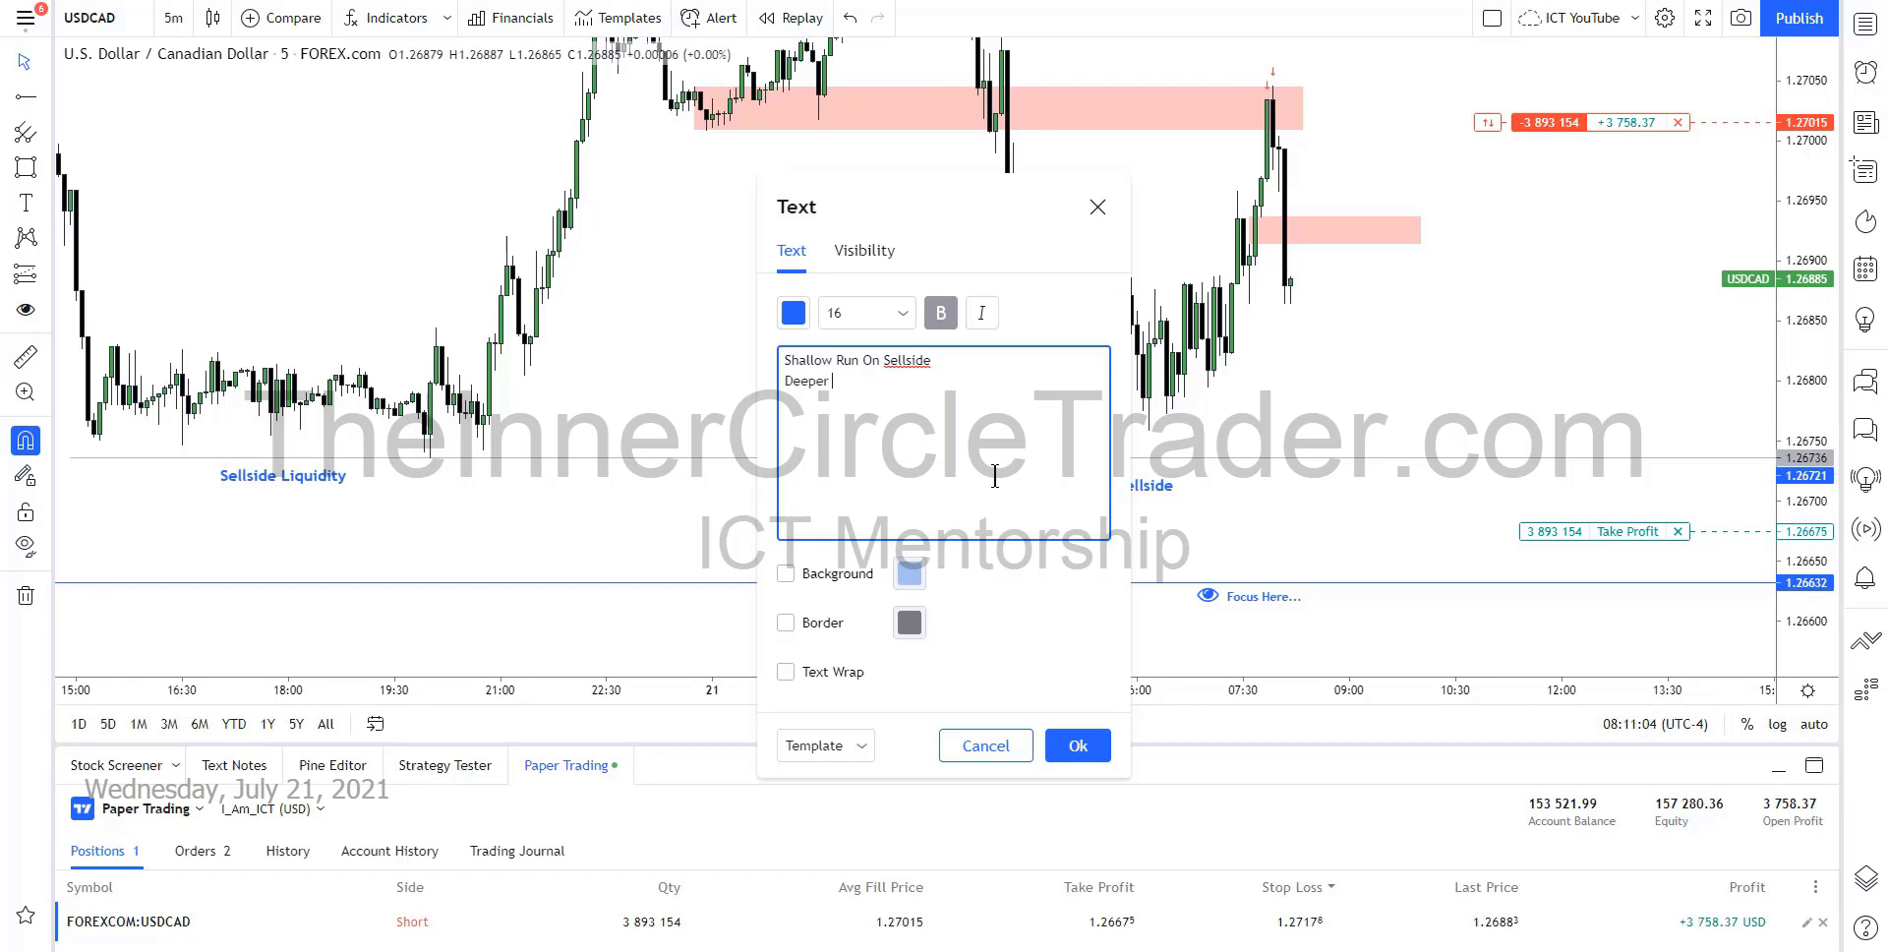
type("Run Incoming...")
left_click(1078, 745)
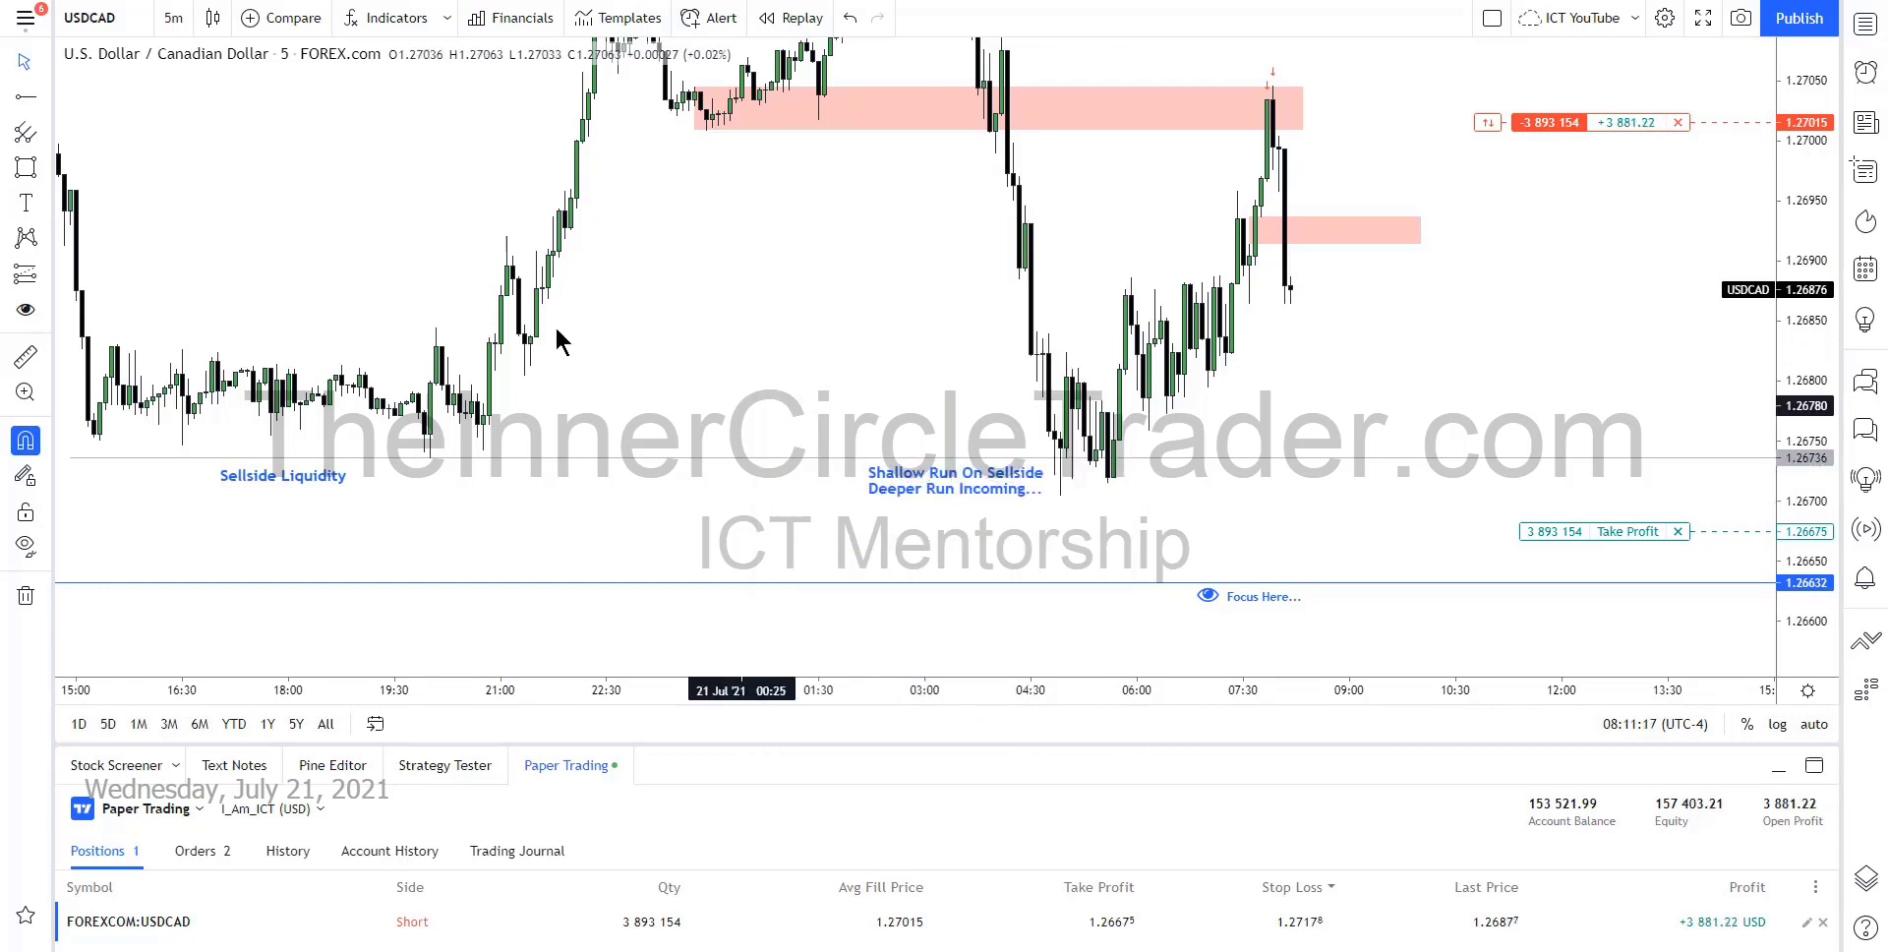
left_click_drag(1043, 457, 1132, 499)
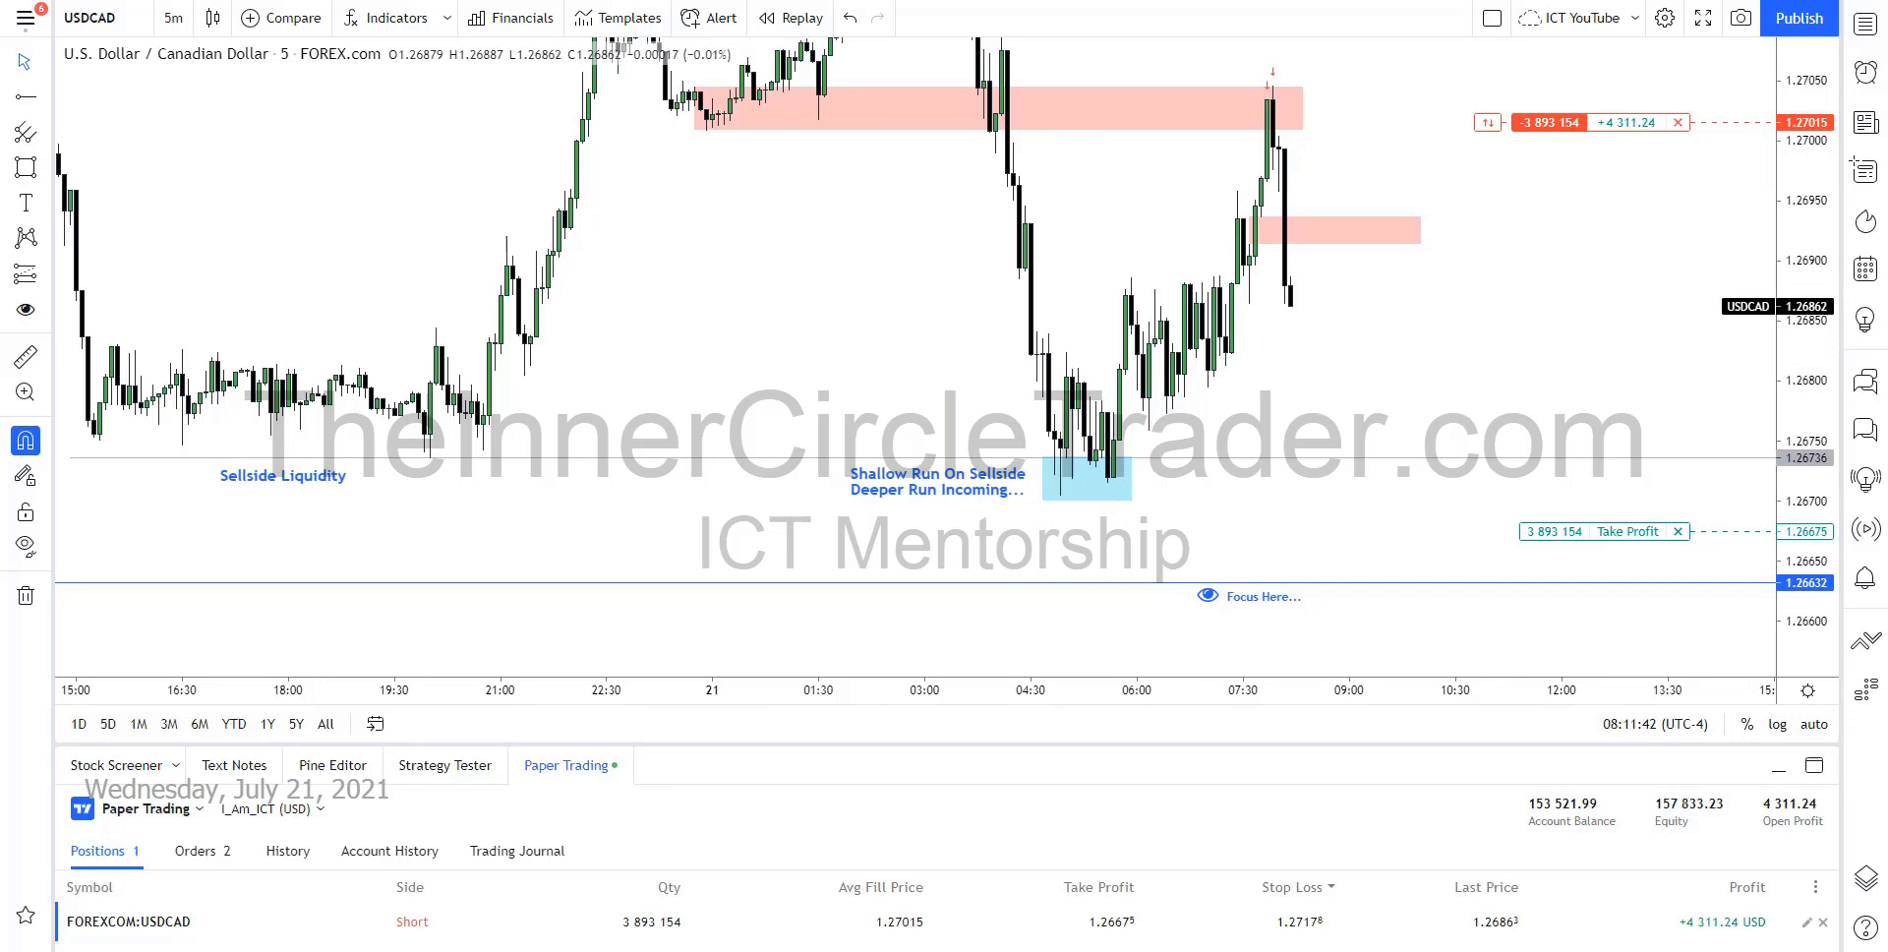
left_click_drag(1613, 74, 1536, 197)
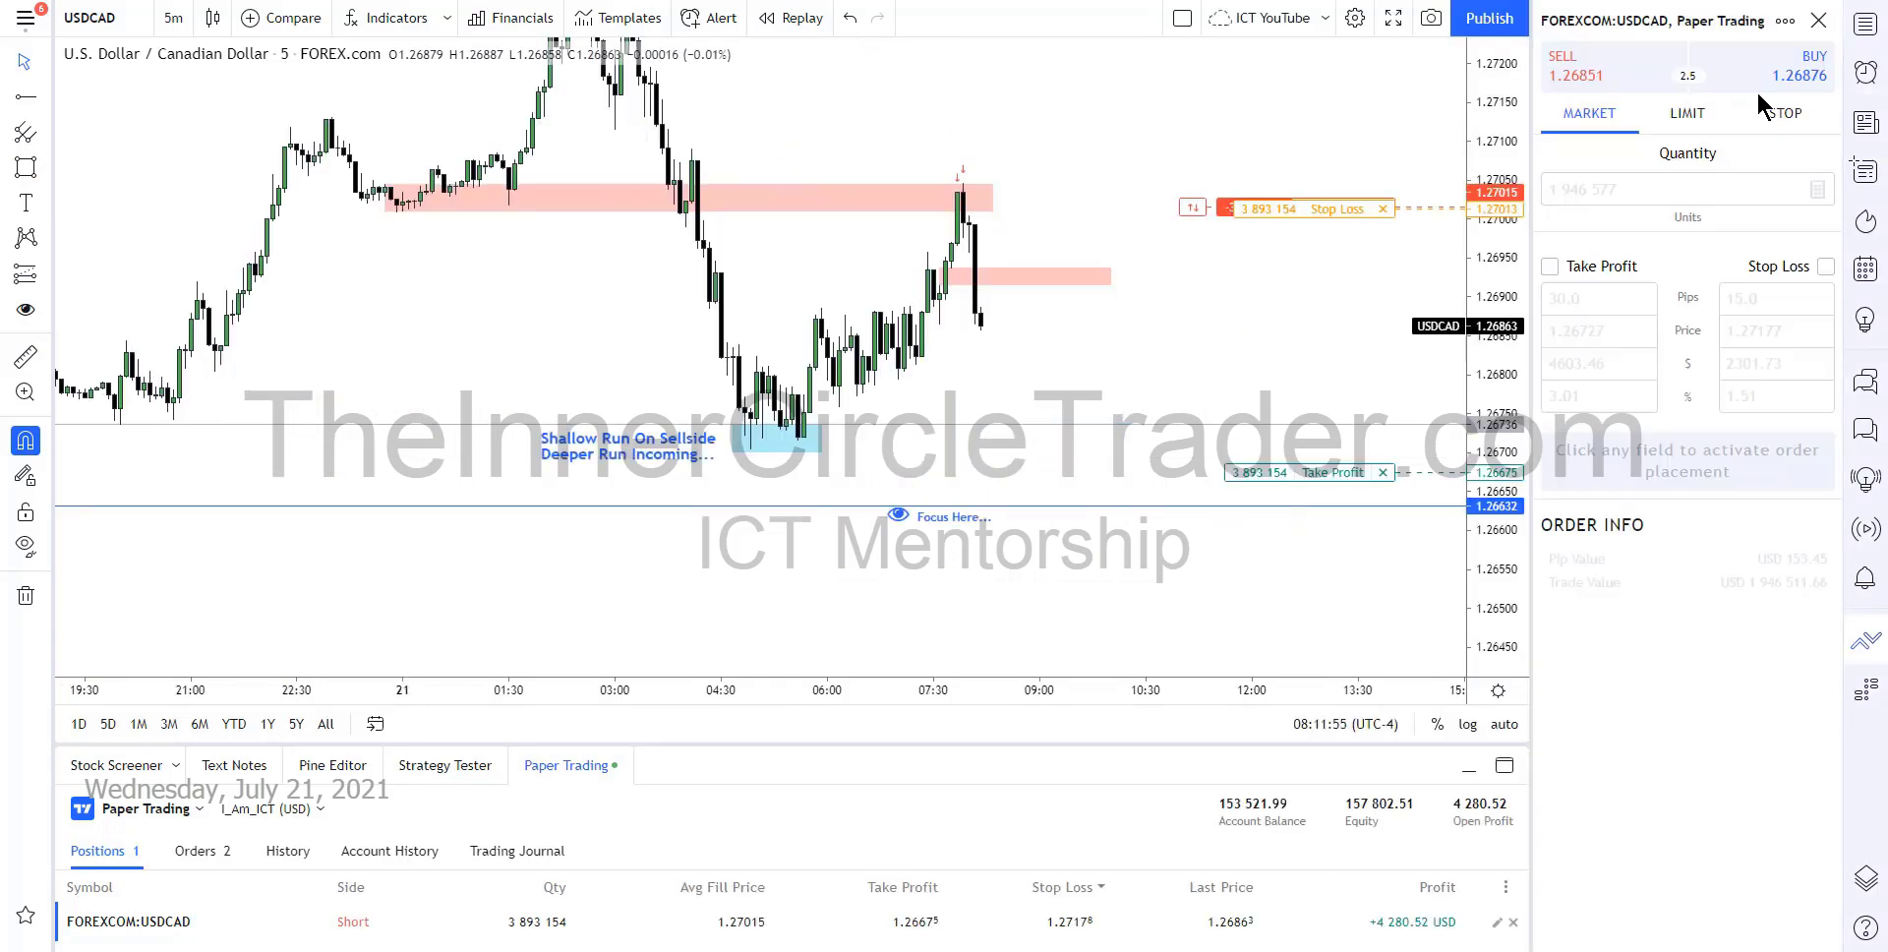
Lower the stop loss to 1.27001, below the 1.27015 entry, and draw a horizontal level at 1.26705
left_click_drag(1801, 228, 1802, 132)
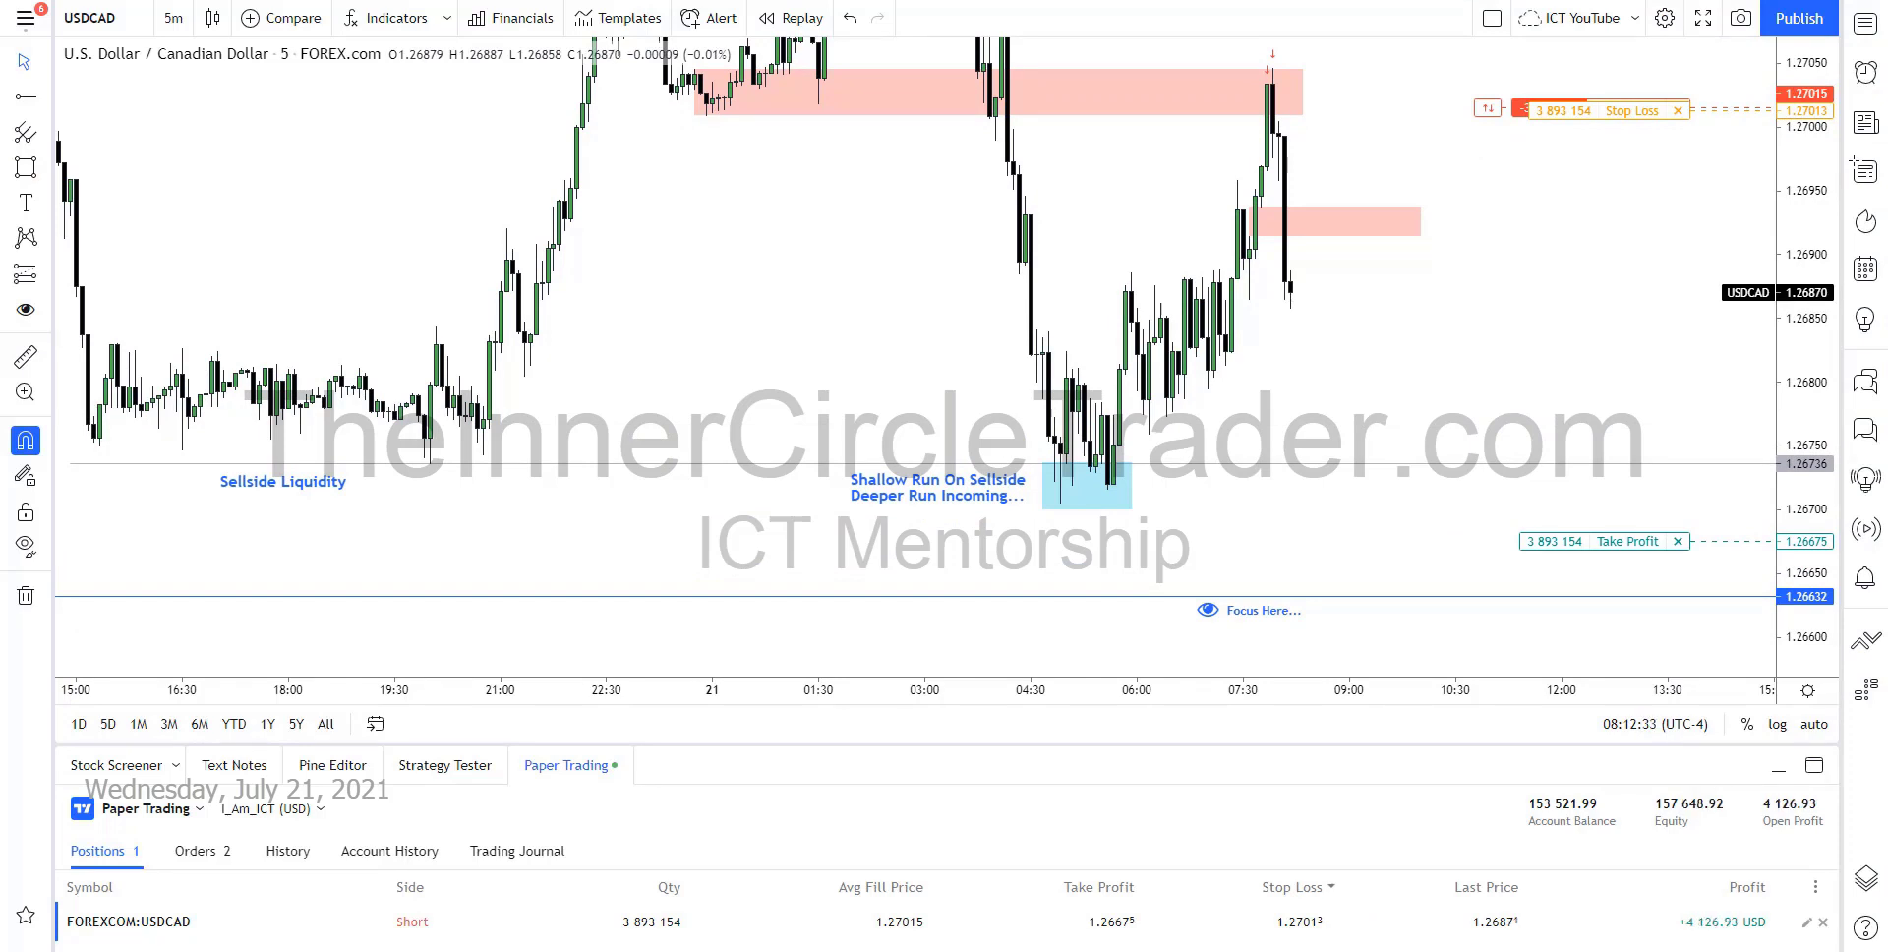
left_click_drag(1558, 111, 1538, 125)
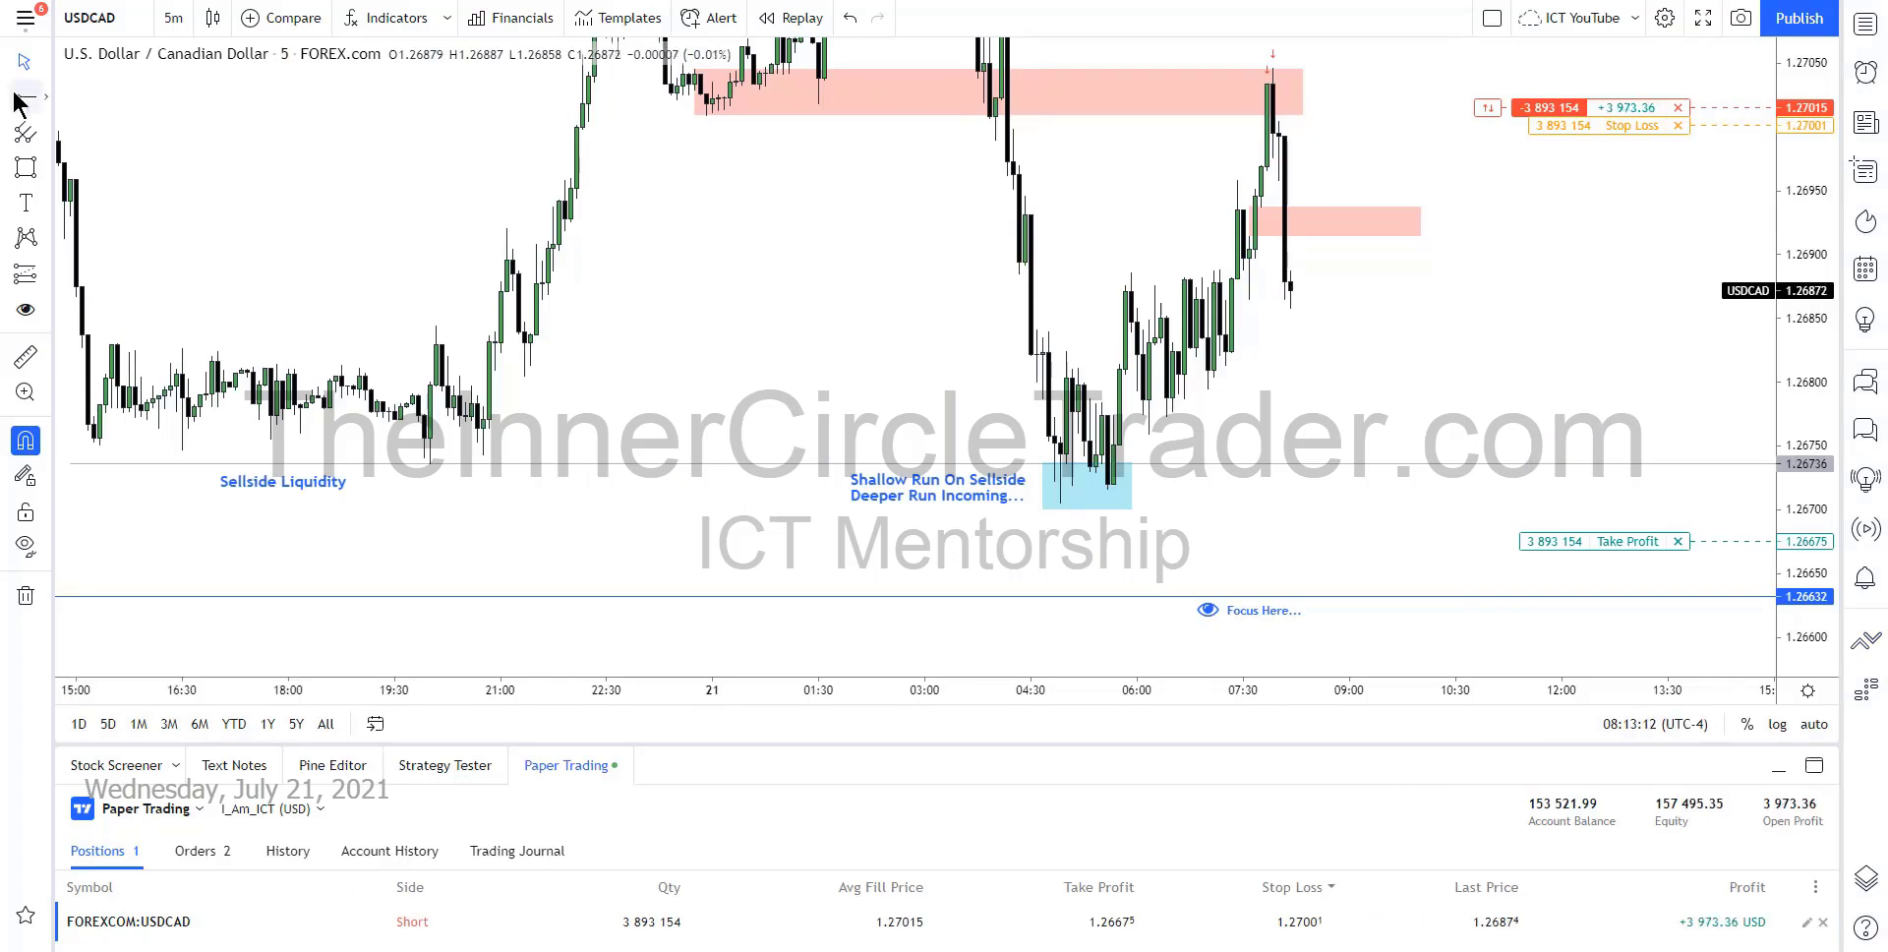
left_click(1059, 504)
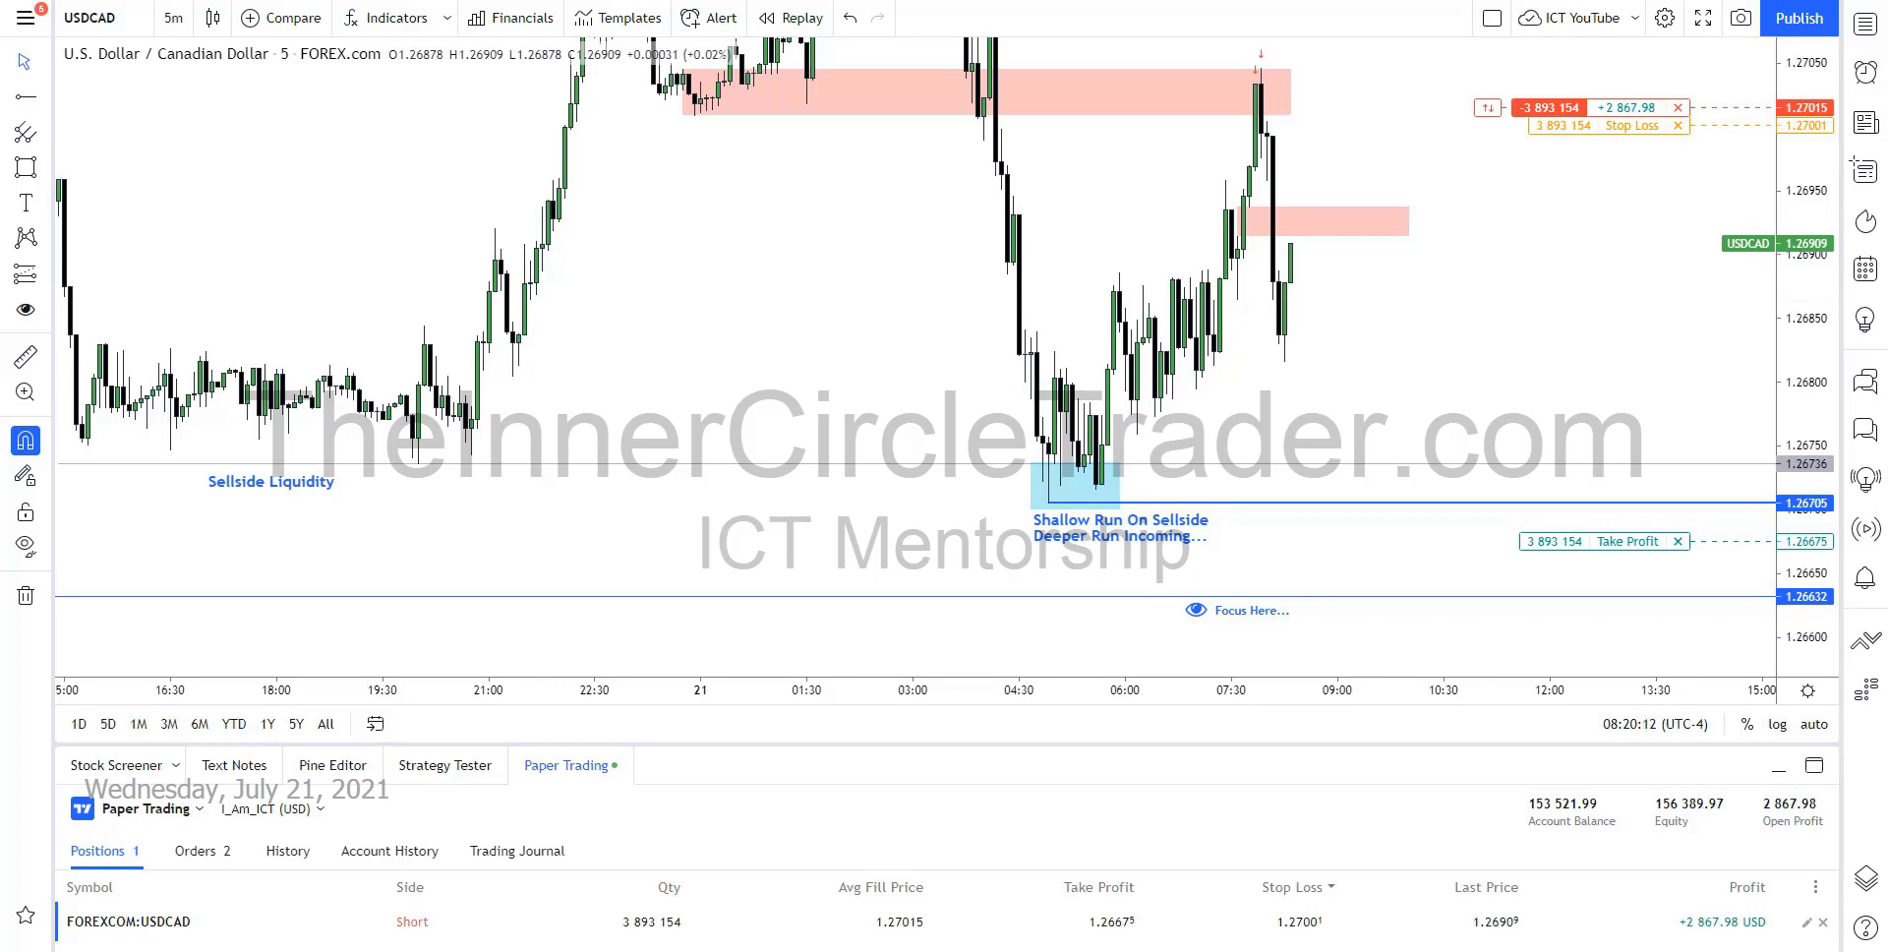
Set up a new USDCAD order ticket with 1.00% risk and a 1.27001 stop, then dismiss it unplaced
right_click(1602, 308)
left_click(1420, 511)
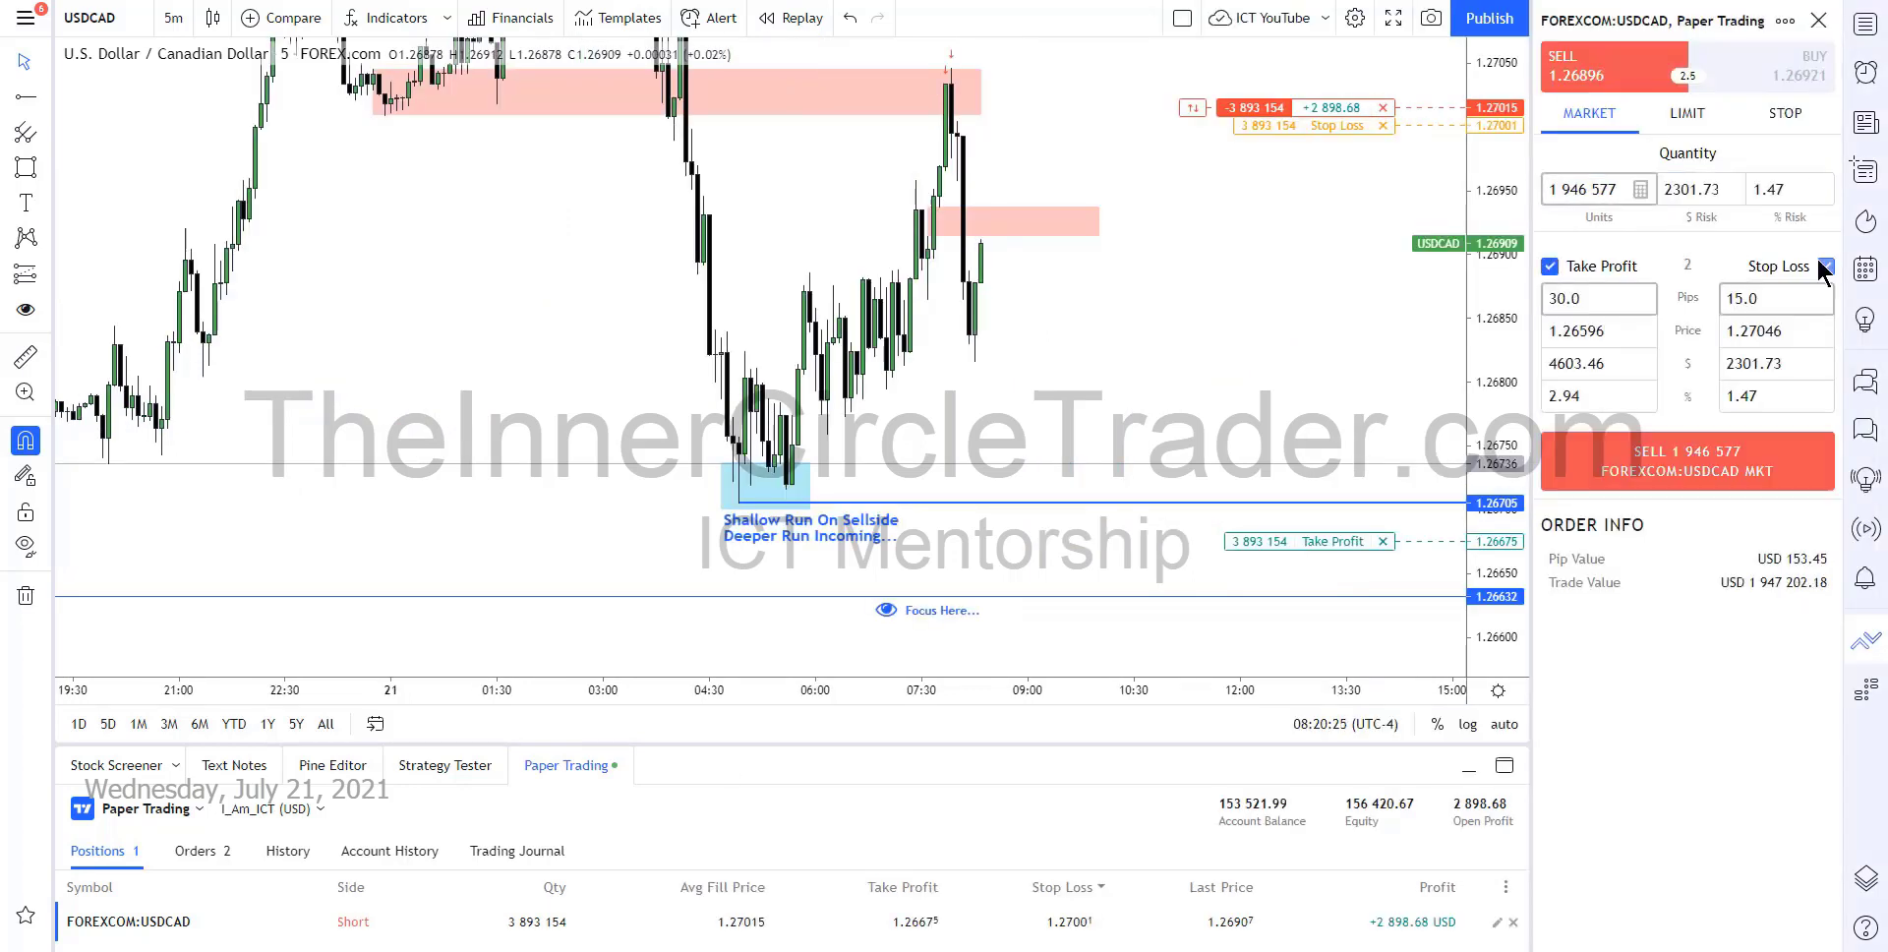
left_click_drag(1645, 325, 1648, 326)
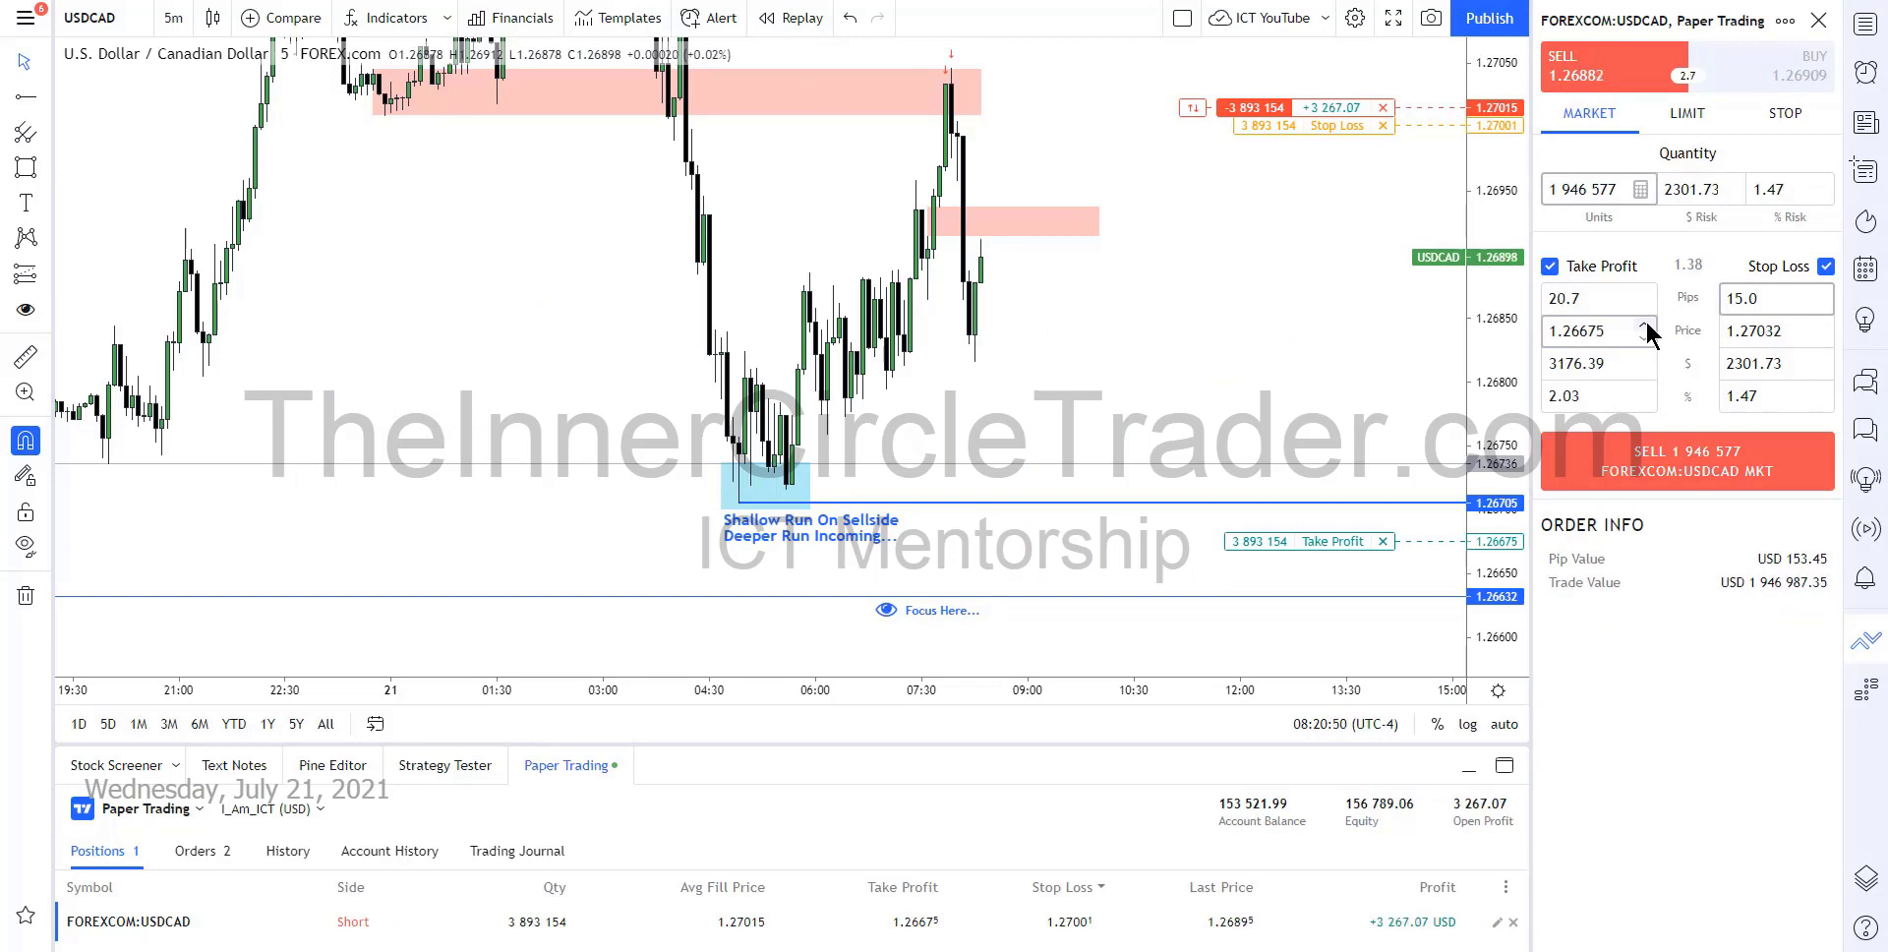
left_click(1781, 188)
type("1.")
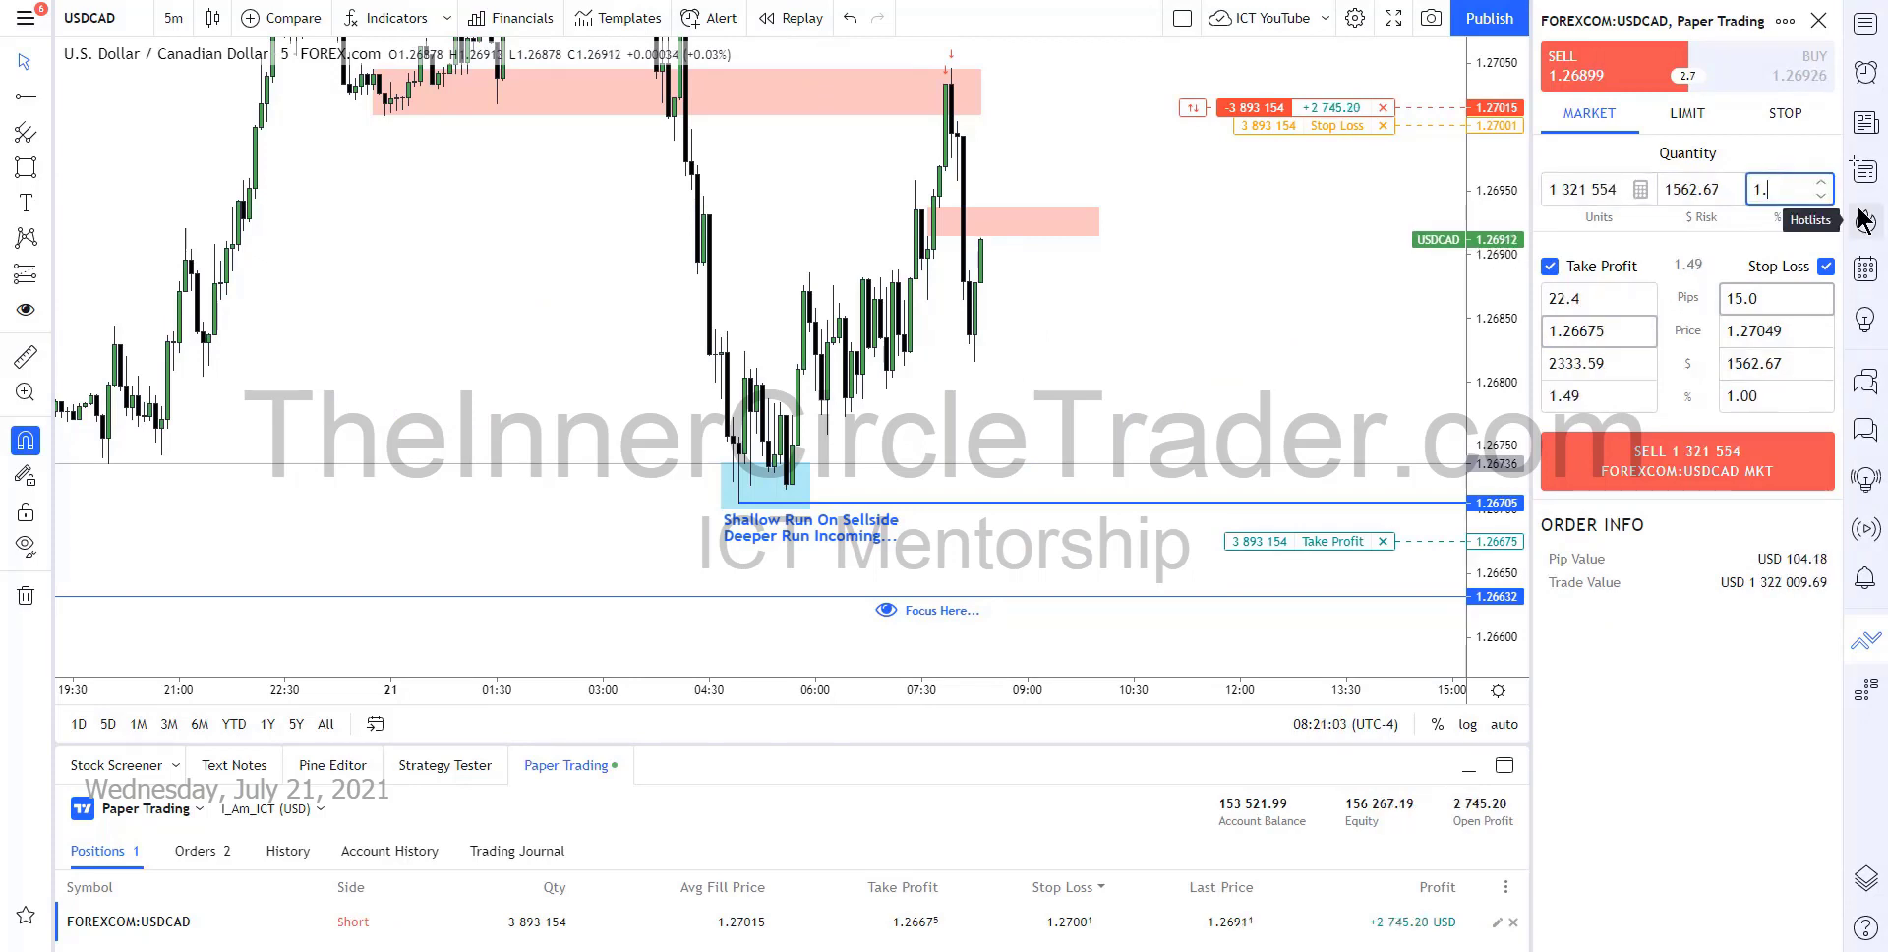
left_click(1826, 350)
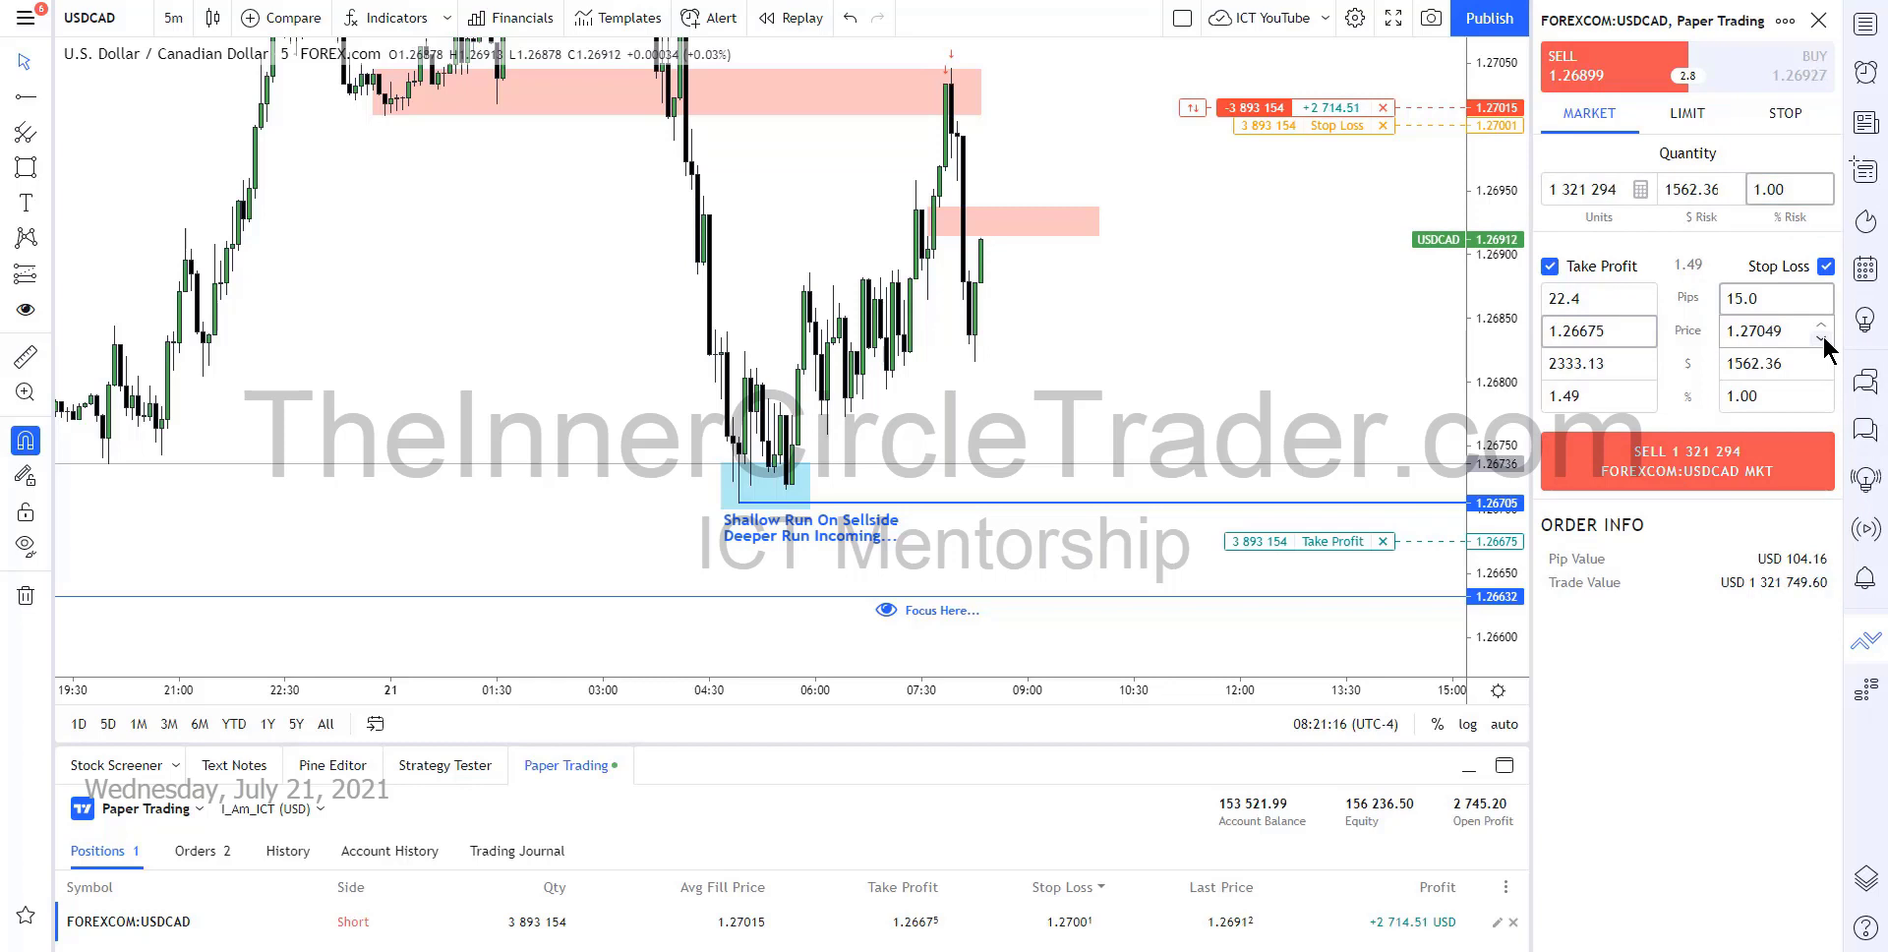
left_click_drag(1822, 340, 1822, 339)
left_click(1786, 334)
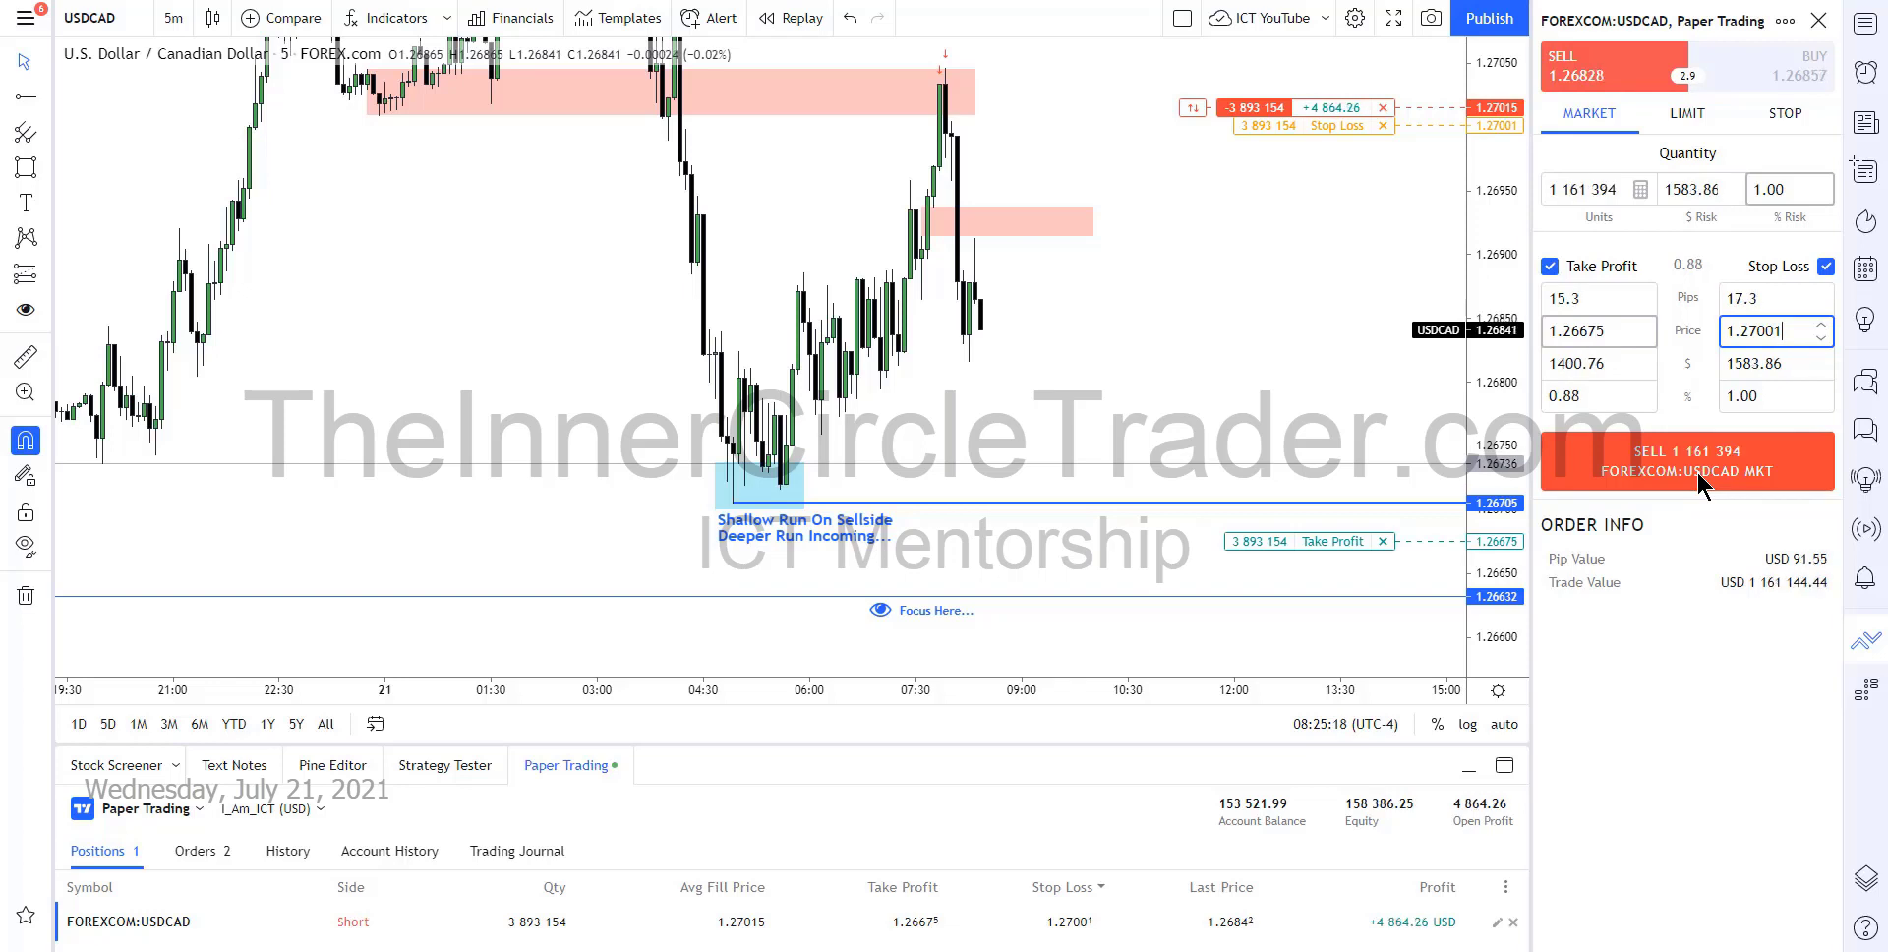
key("Escape")
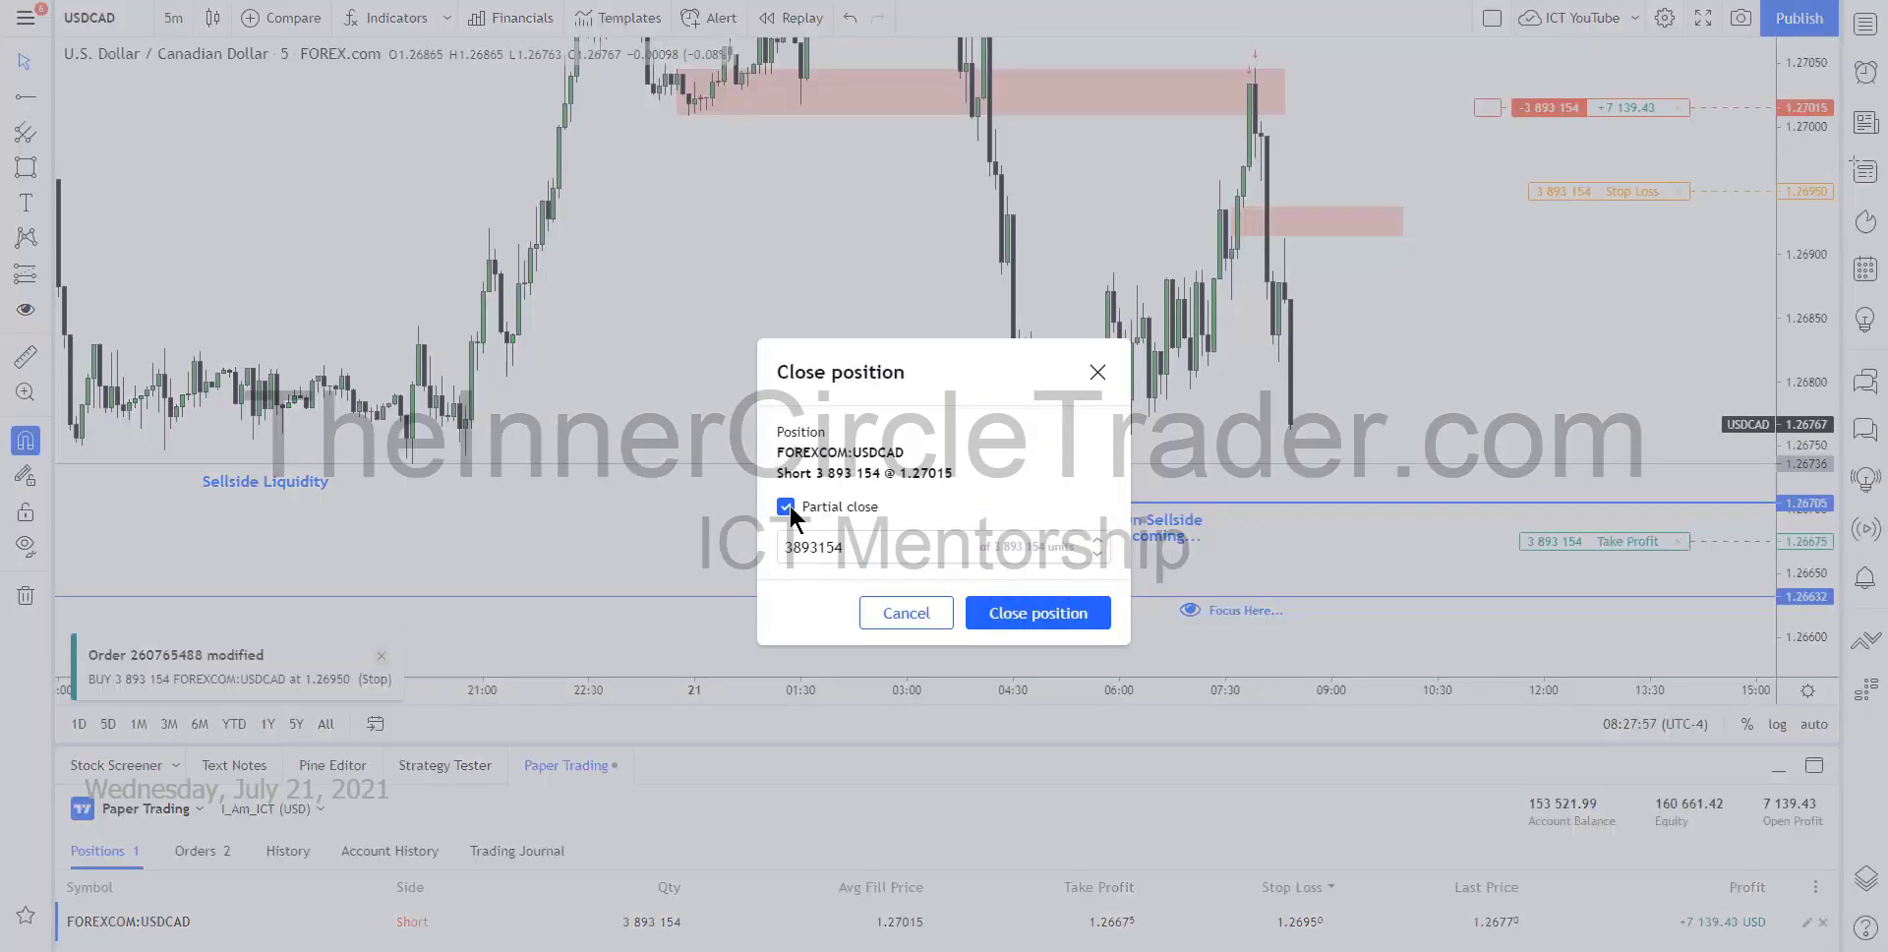
Move the stop loss to 1.26950 and partially close 2,893,154 units, leaving 1,000,000
left_click(785, 506)
left_click(787, 546)
key("BackSpace")
type("2")
left_click(1037, 664)
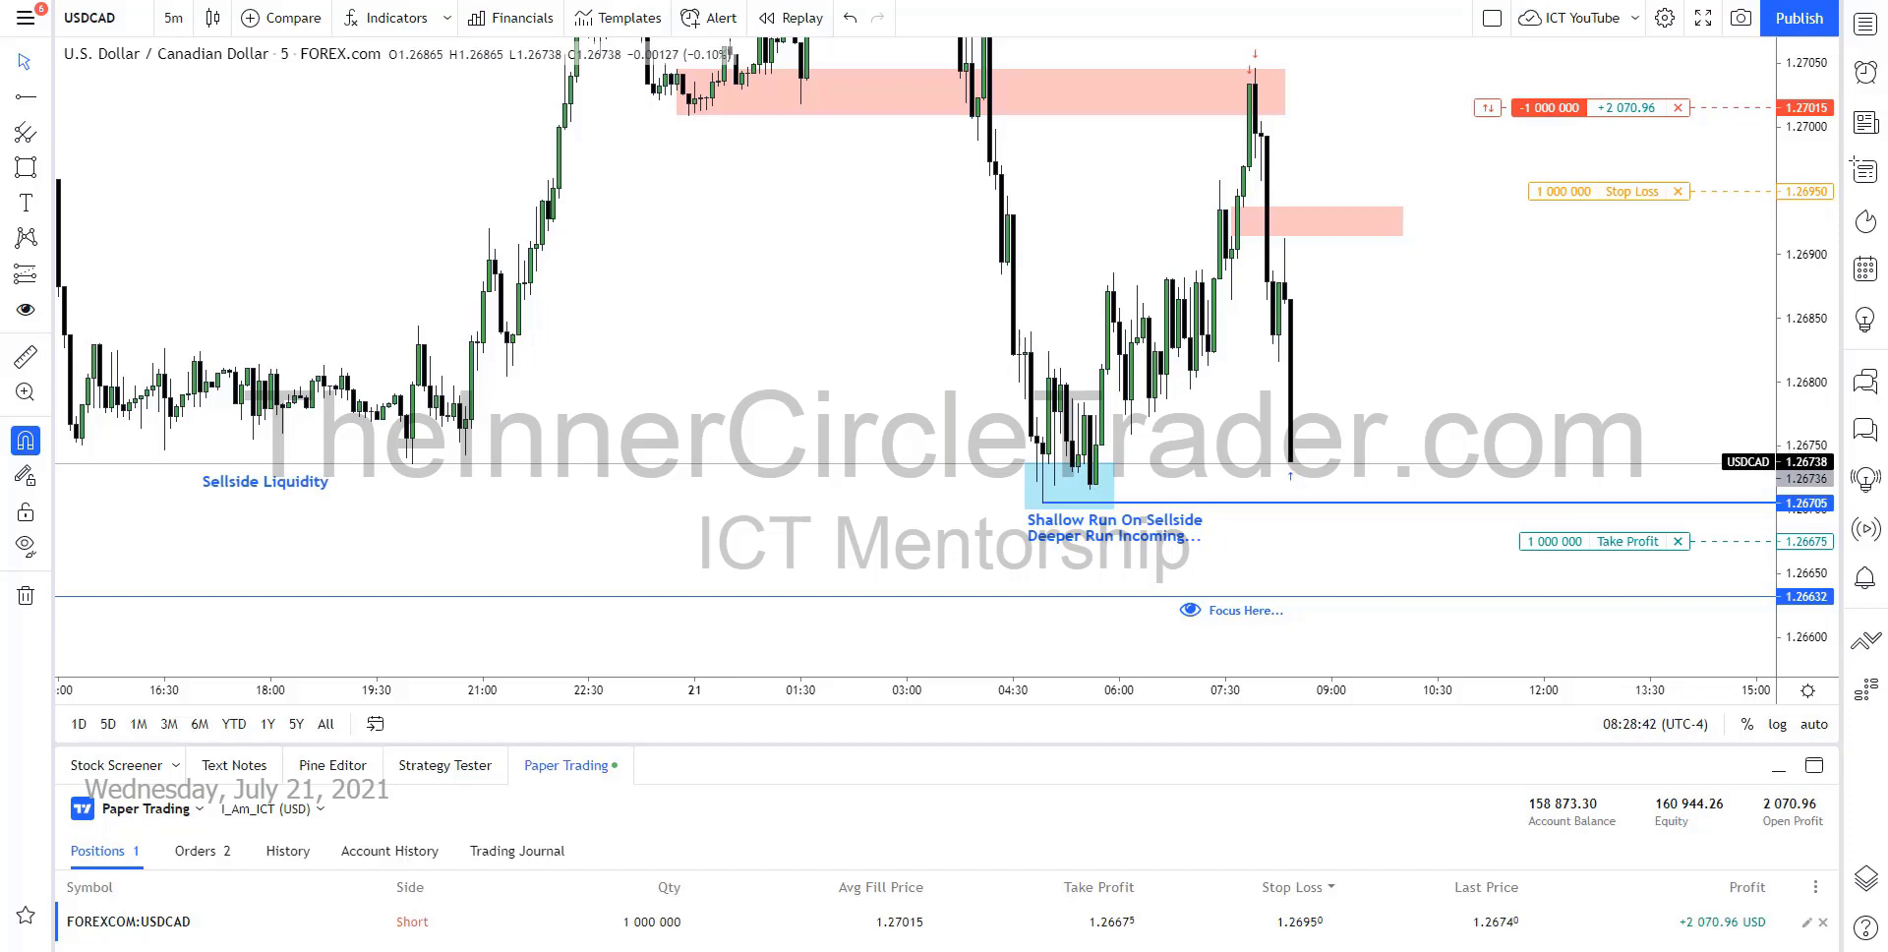
Partially close 750,000 units of the short, leaving 250,000 units open
left_click(1678, 107)
left_click(786, 507)
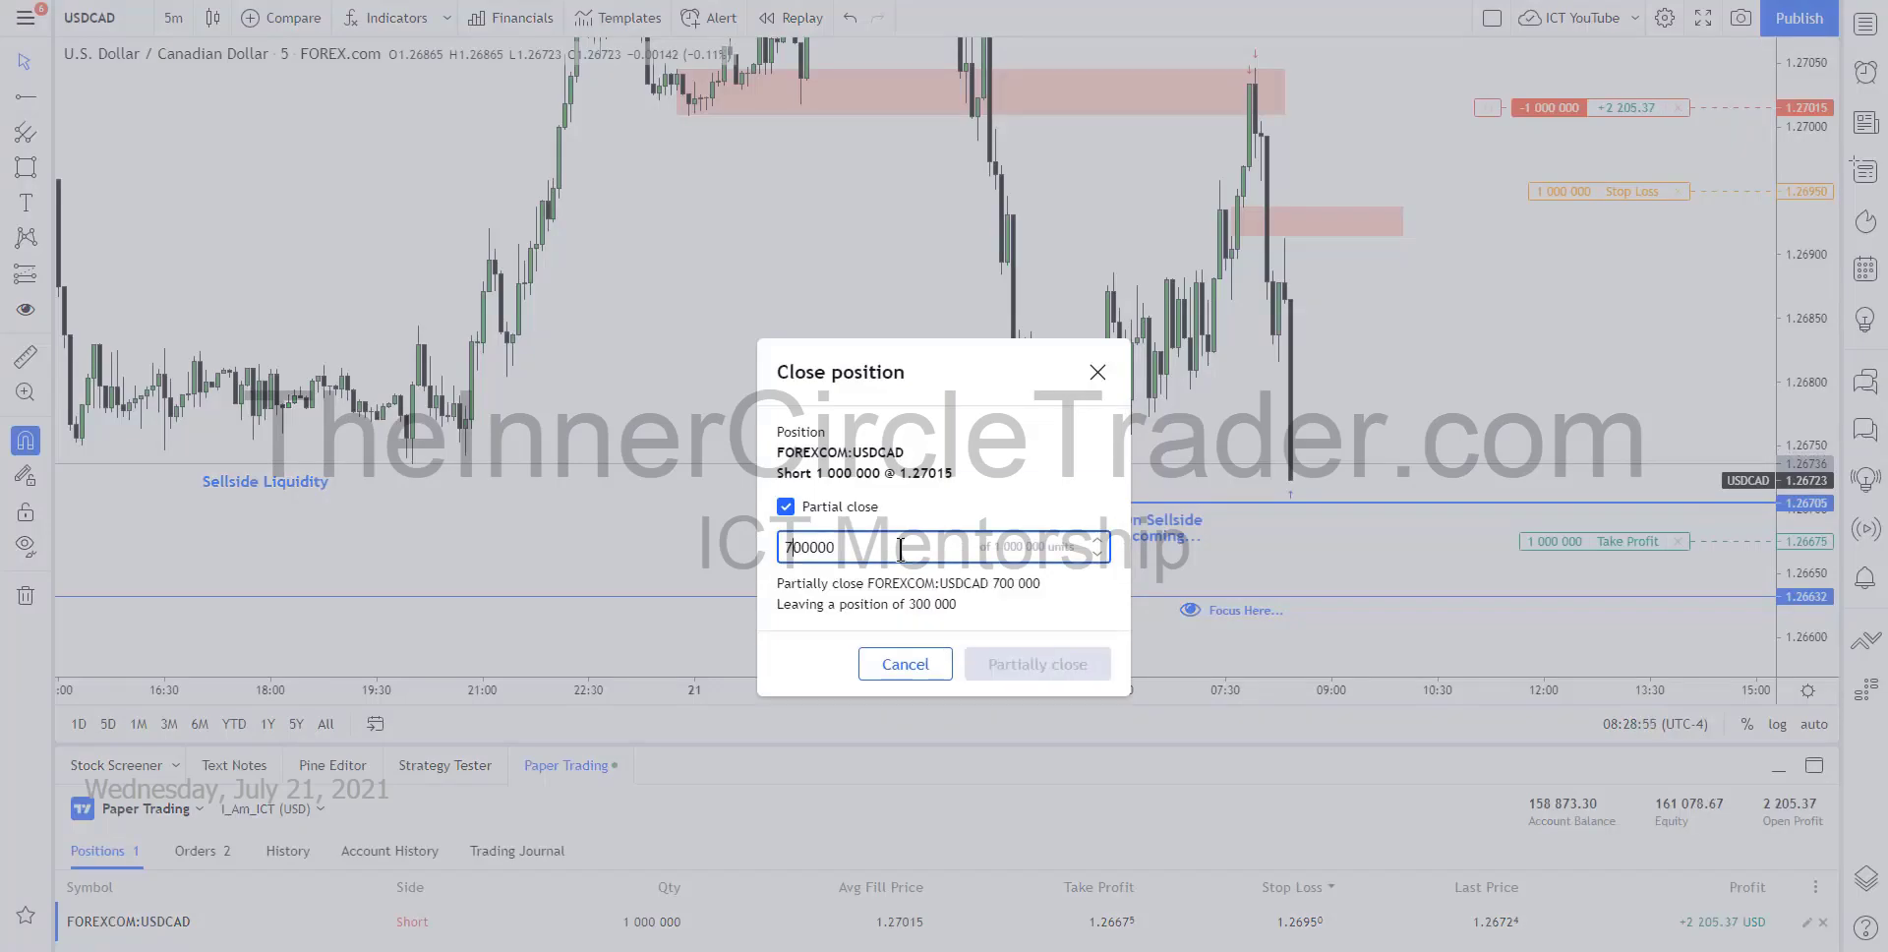
type("75")
left_click_drag(932, 377, 763, 169)
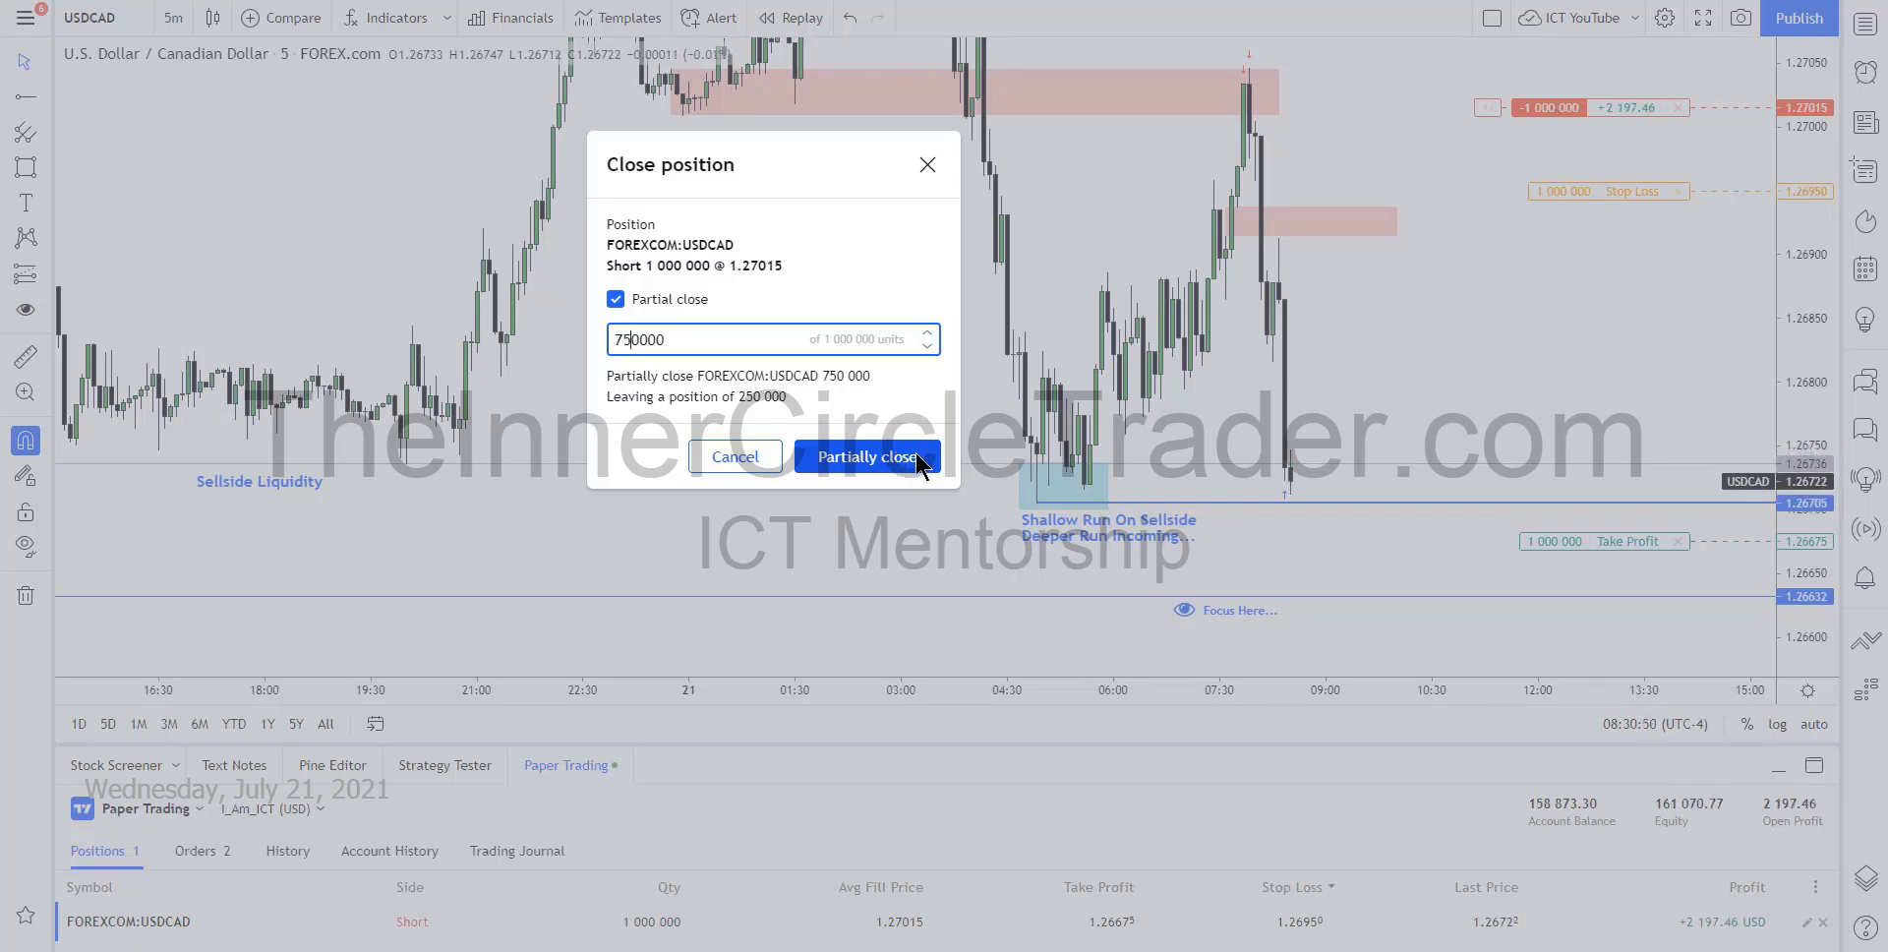
left_click(916, 458)
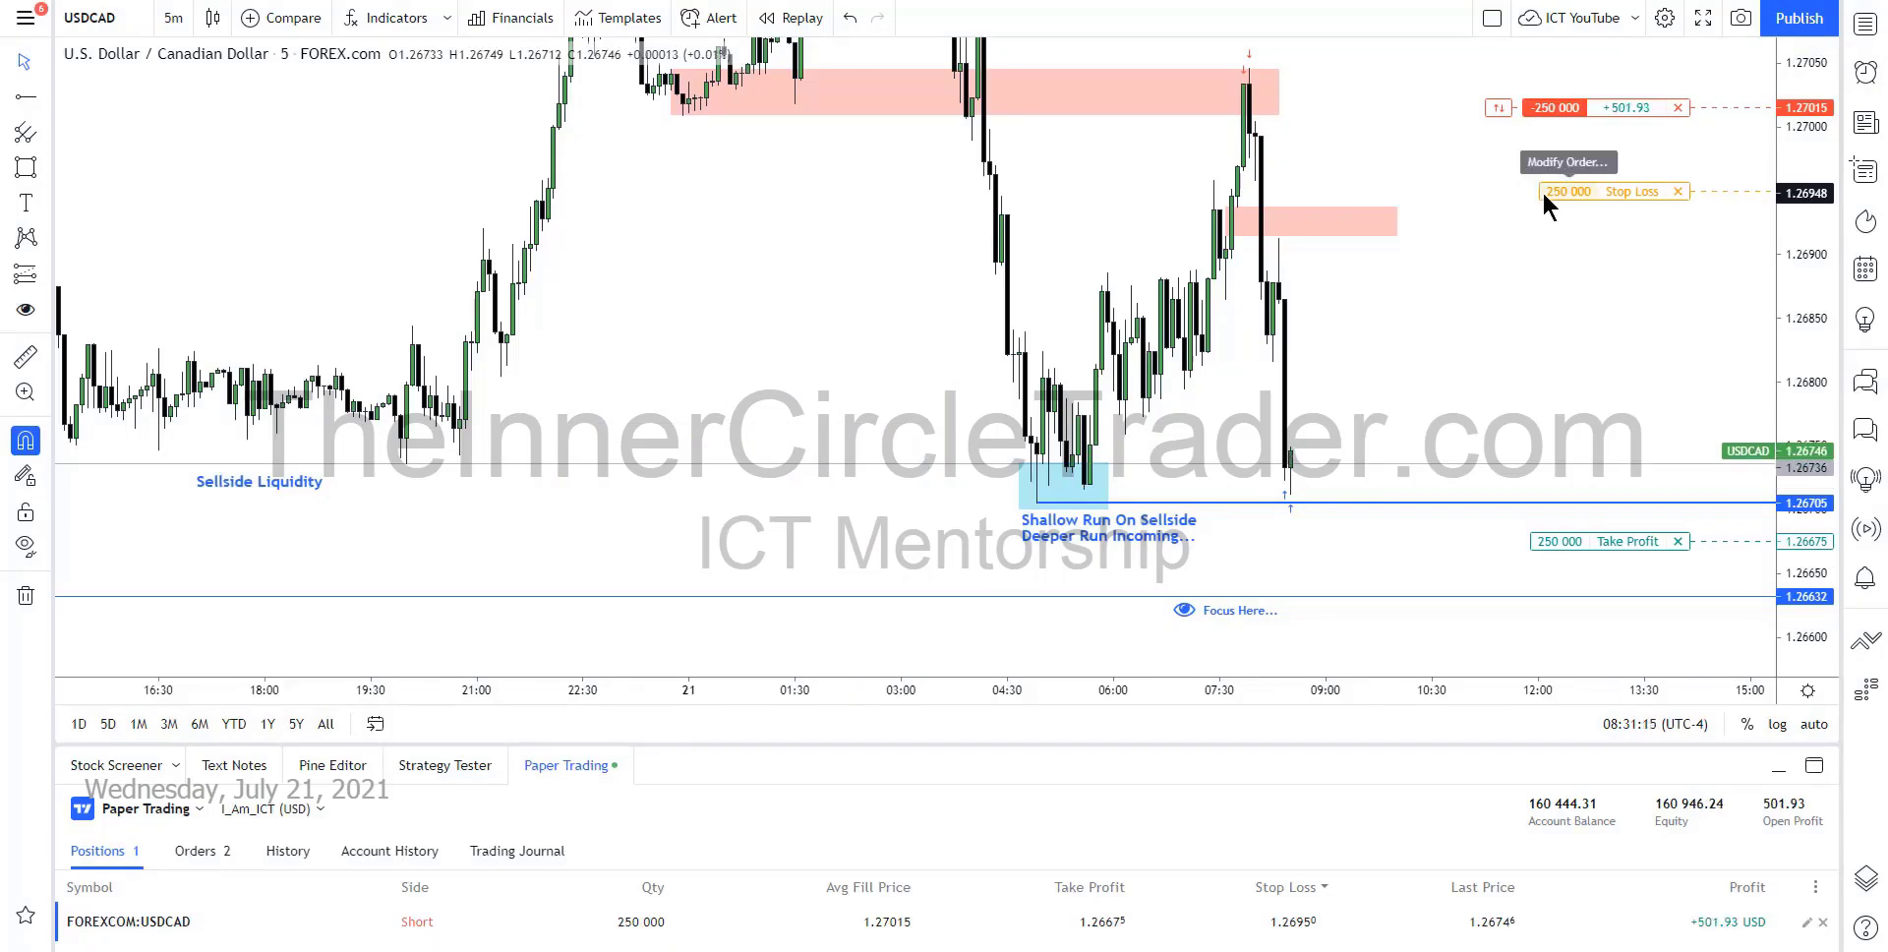
Lower the stop loss to 1.26879 and switch the chart to 1-minute candles, zoomed on recent price
left_click_drag(1541, 191, 1541, 281)
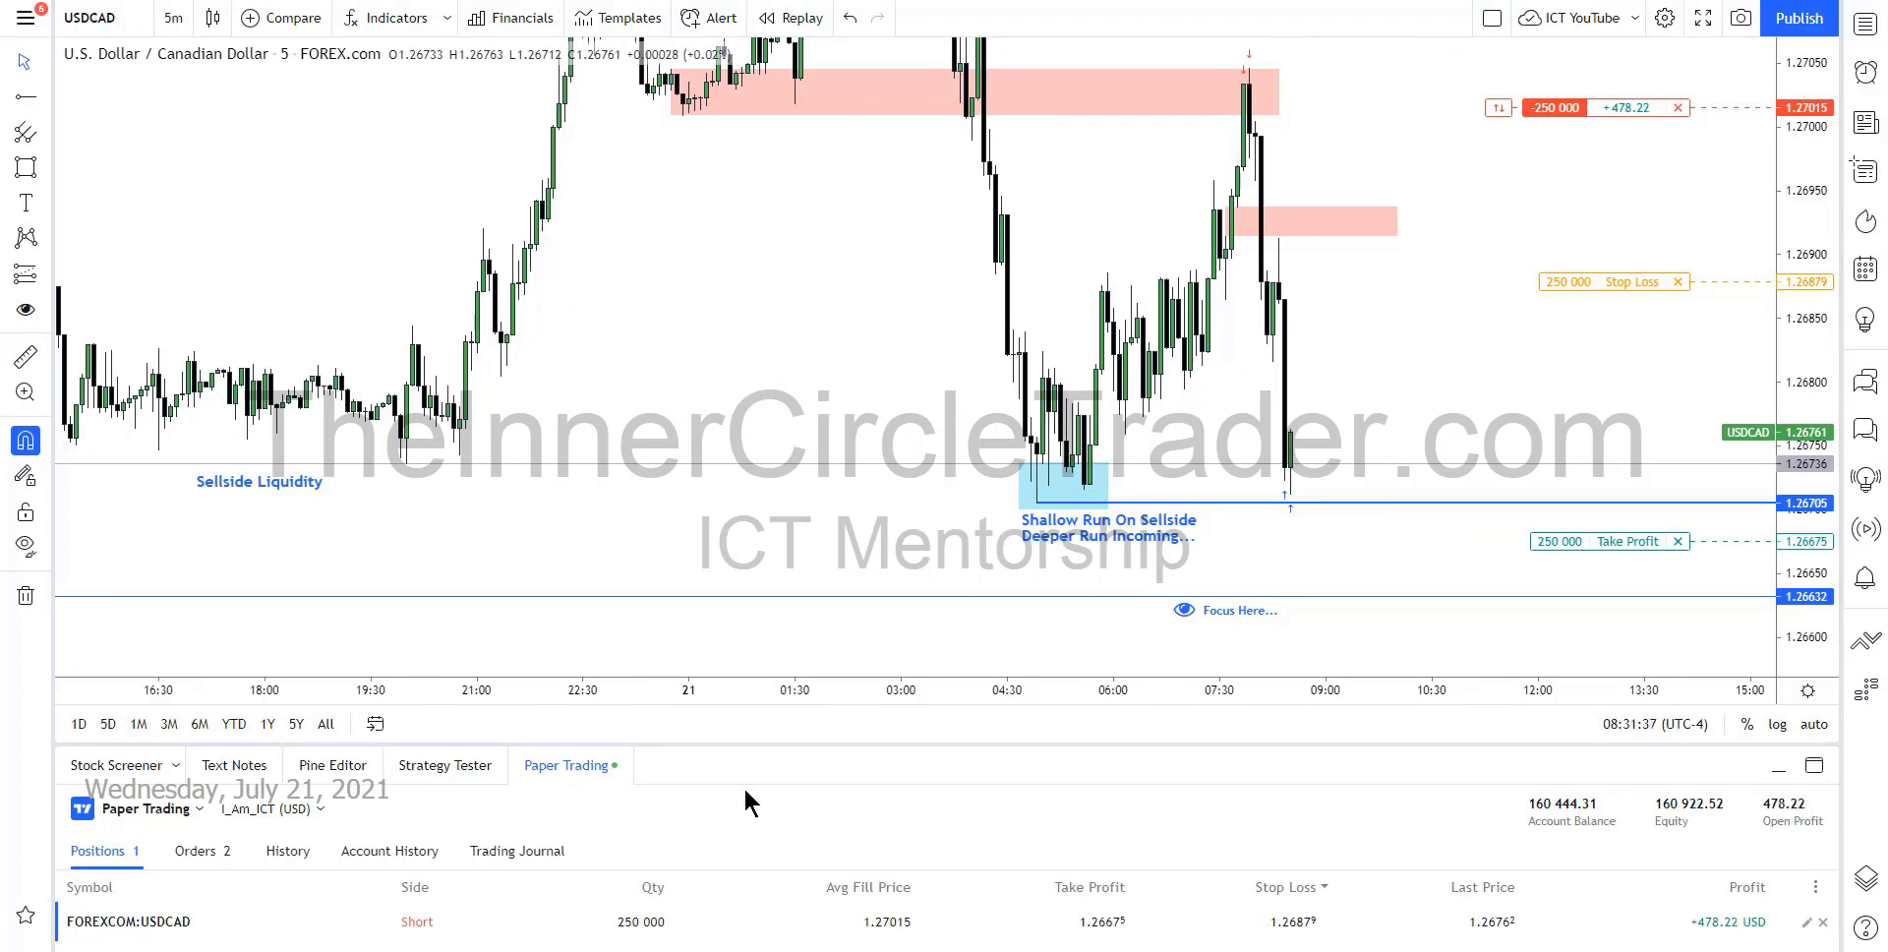
left_click(570, 767)
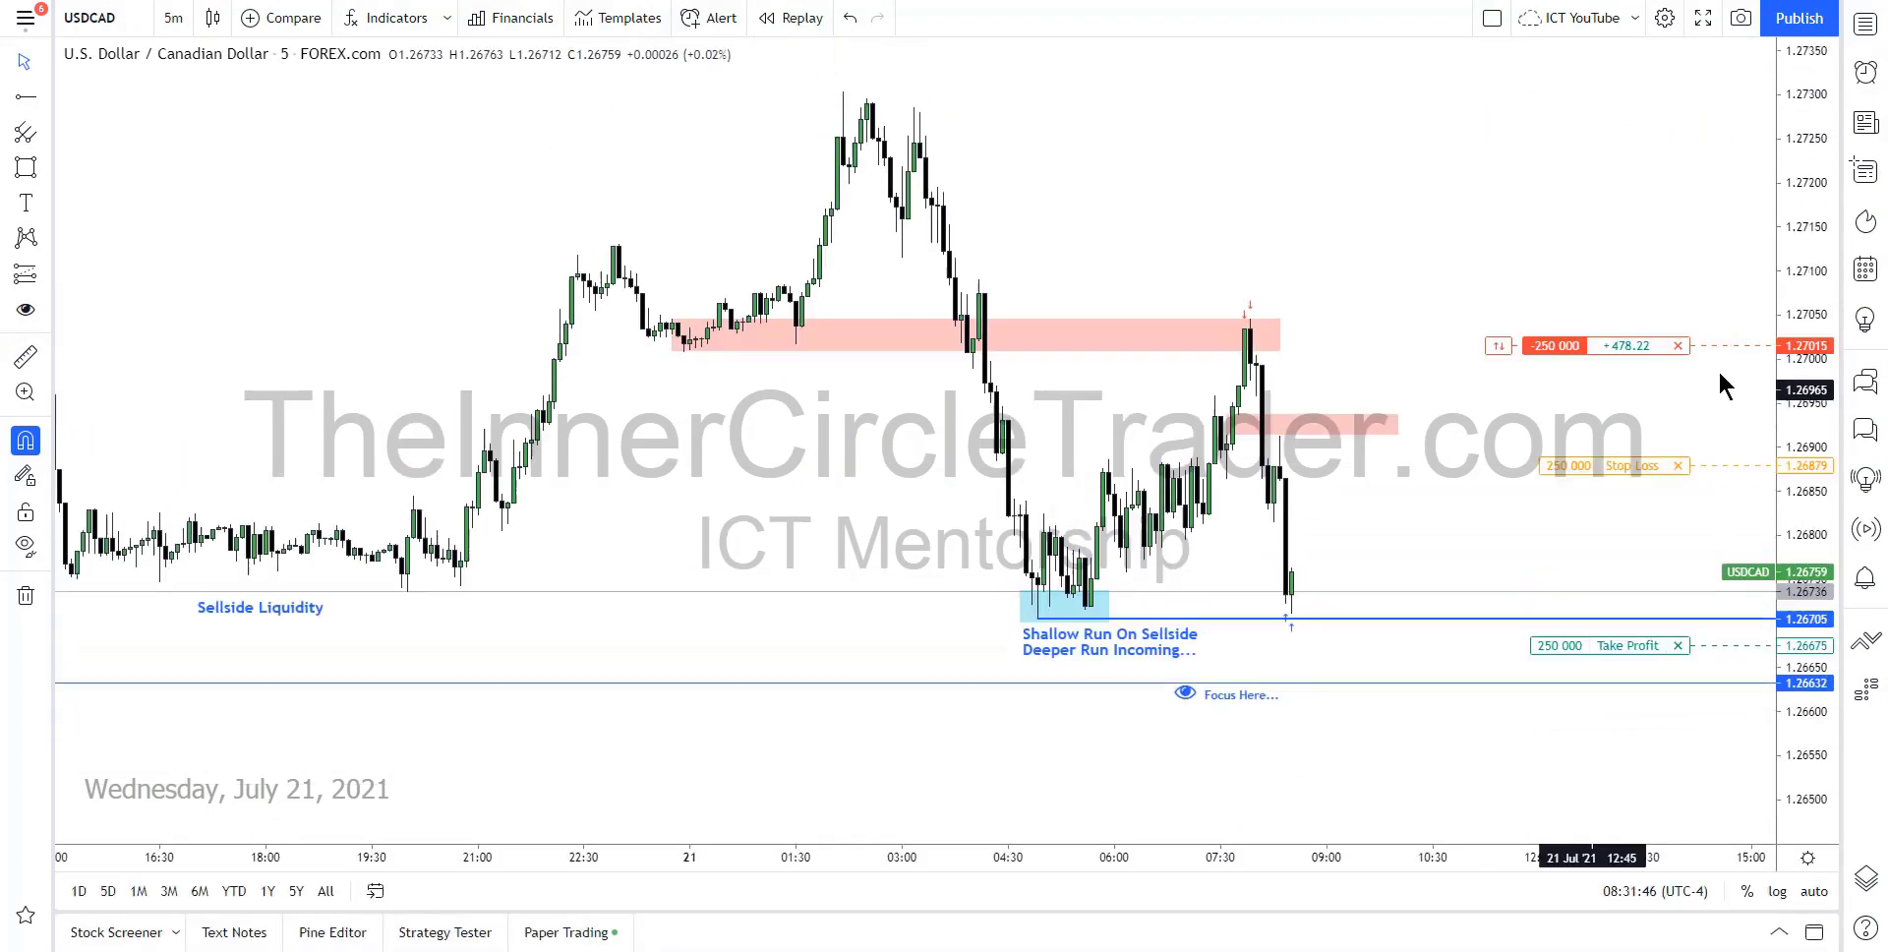
key("1")
key("Return")
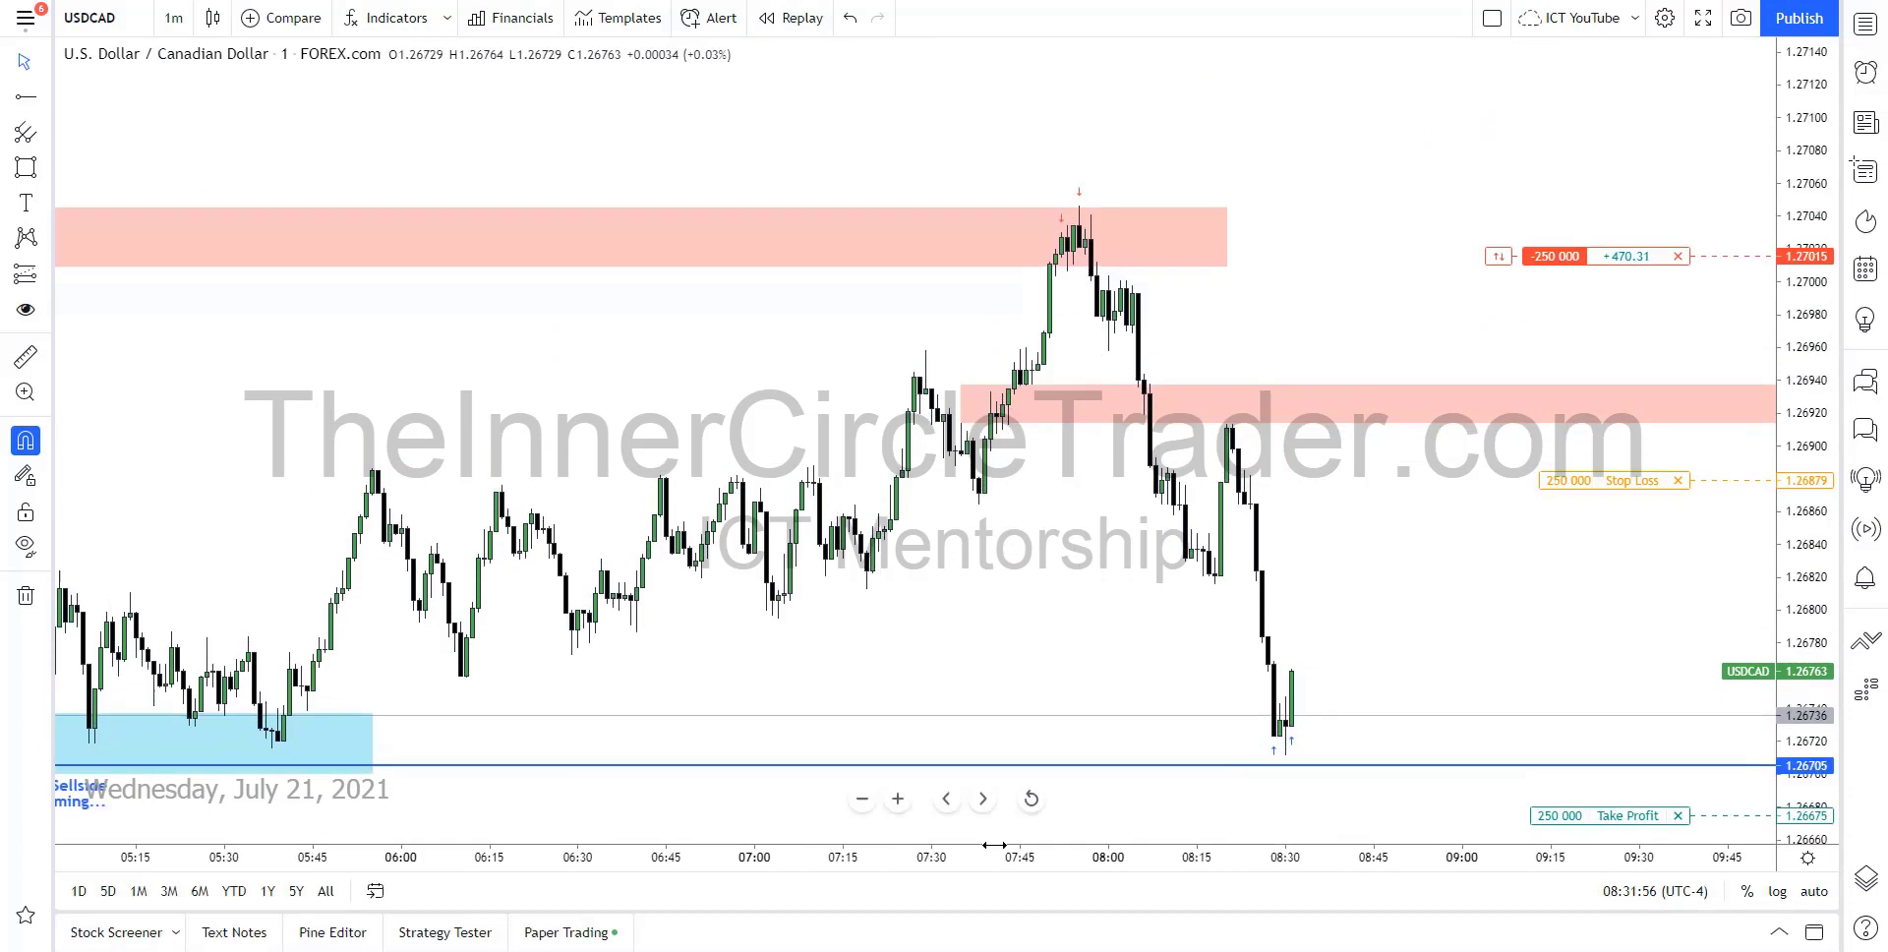
scroll(675, 640, "up", 3)
mouse_move(674, 640)
left_mouse_down()
mouse_move(1219, 596)
mouse_move(1178, 596)
left_mouse_up()
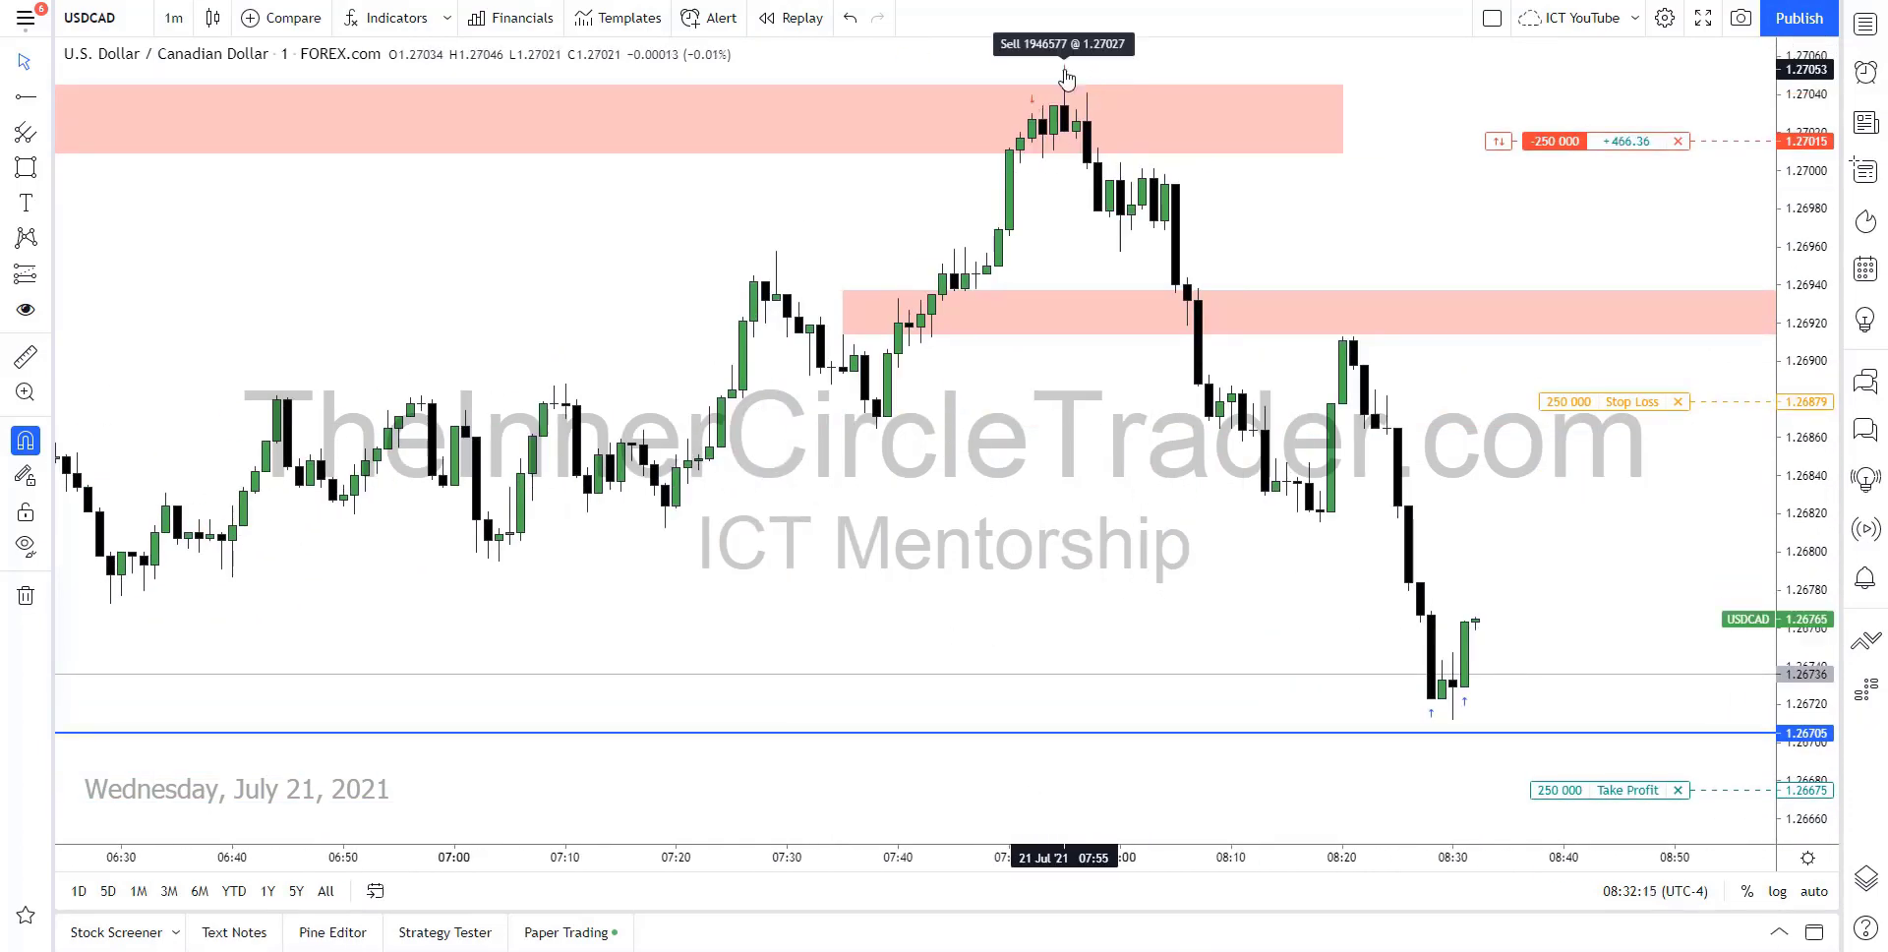
Delete the lower pink zone and bring the positions panel back
mouse_move(1435, 721)
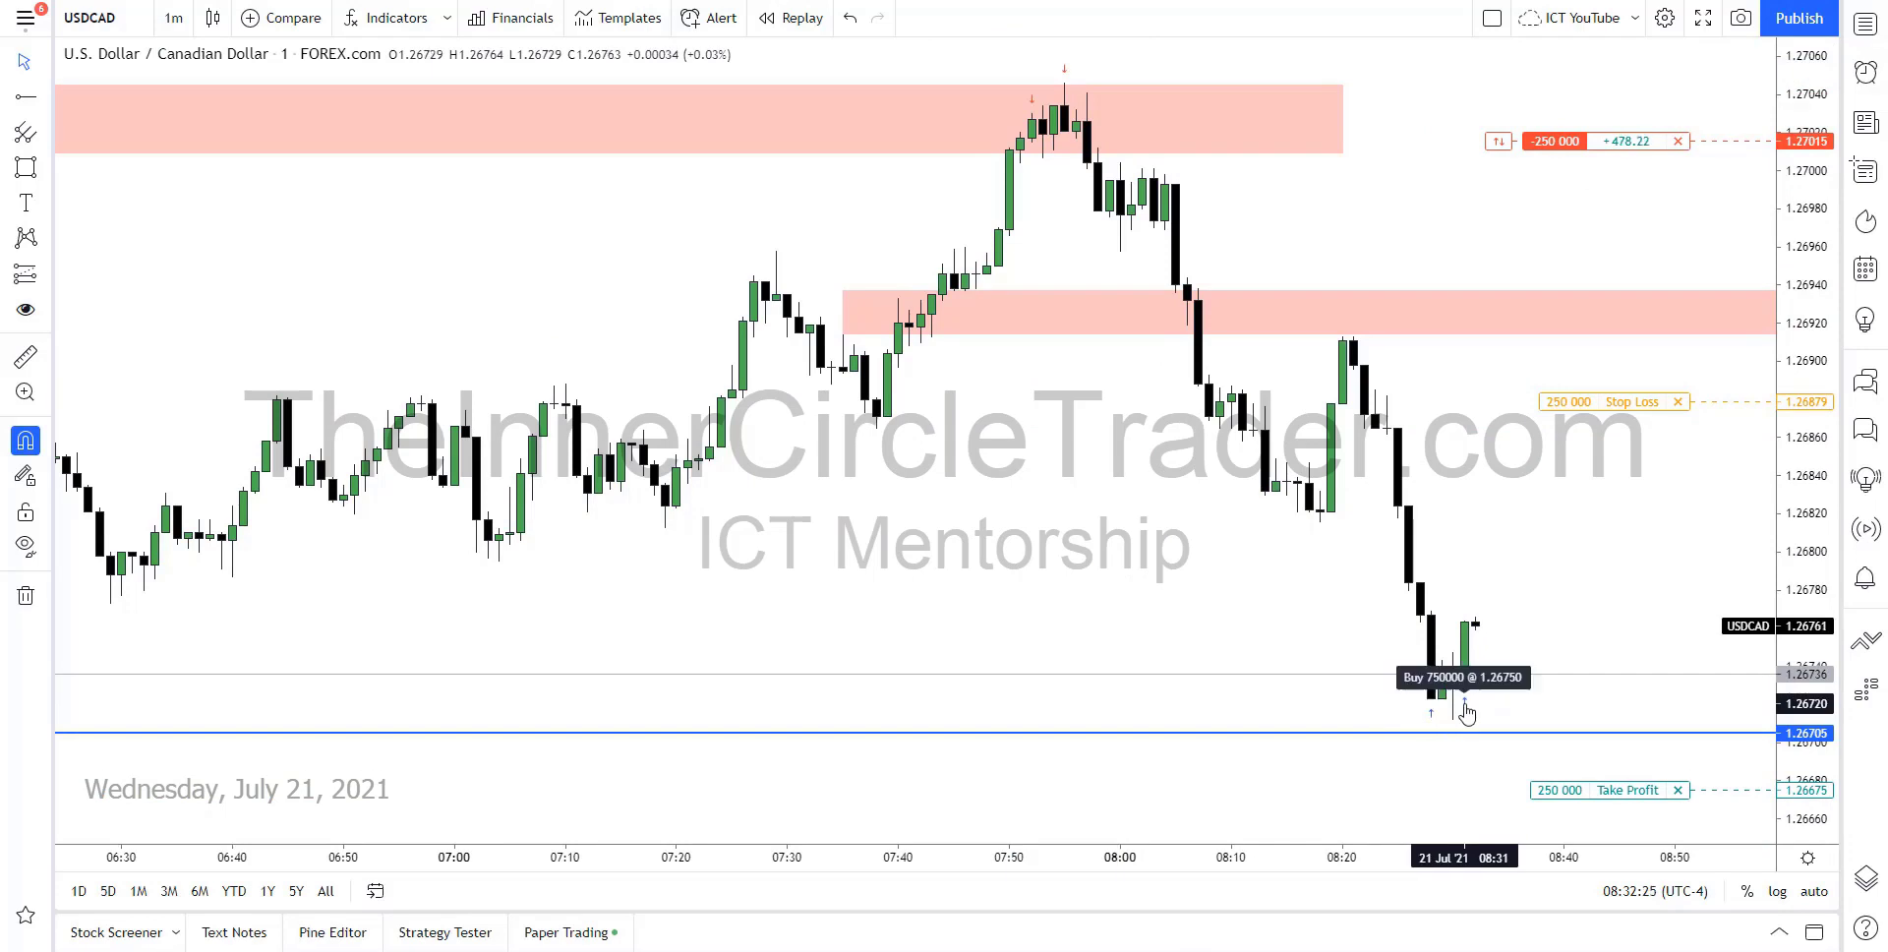
left_click(856, 295)
key("Delete")
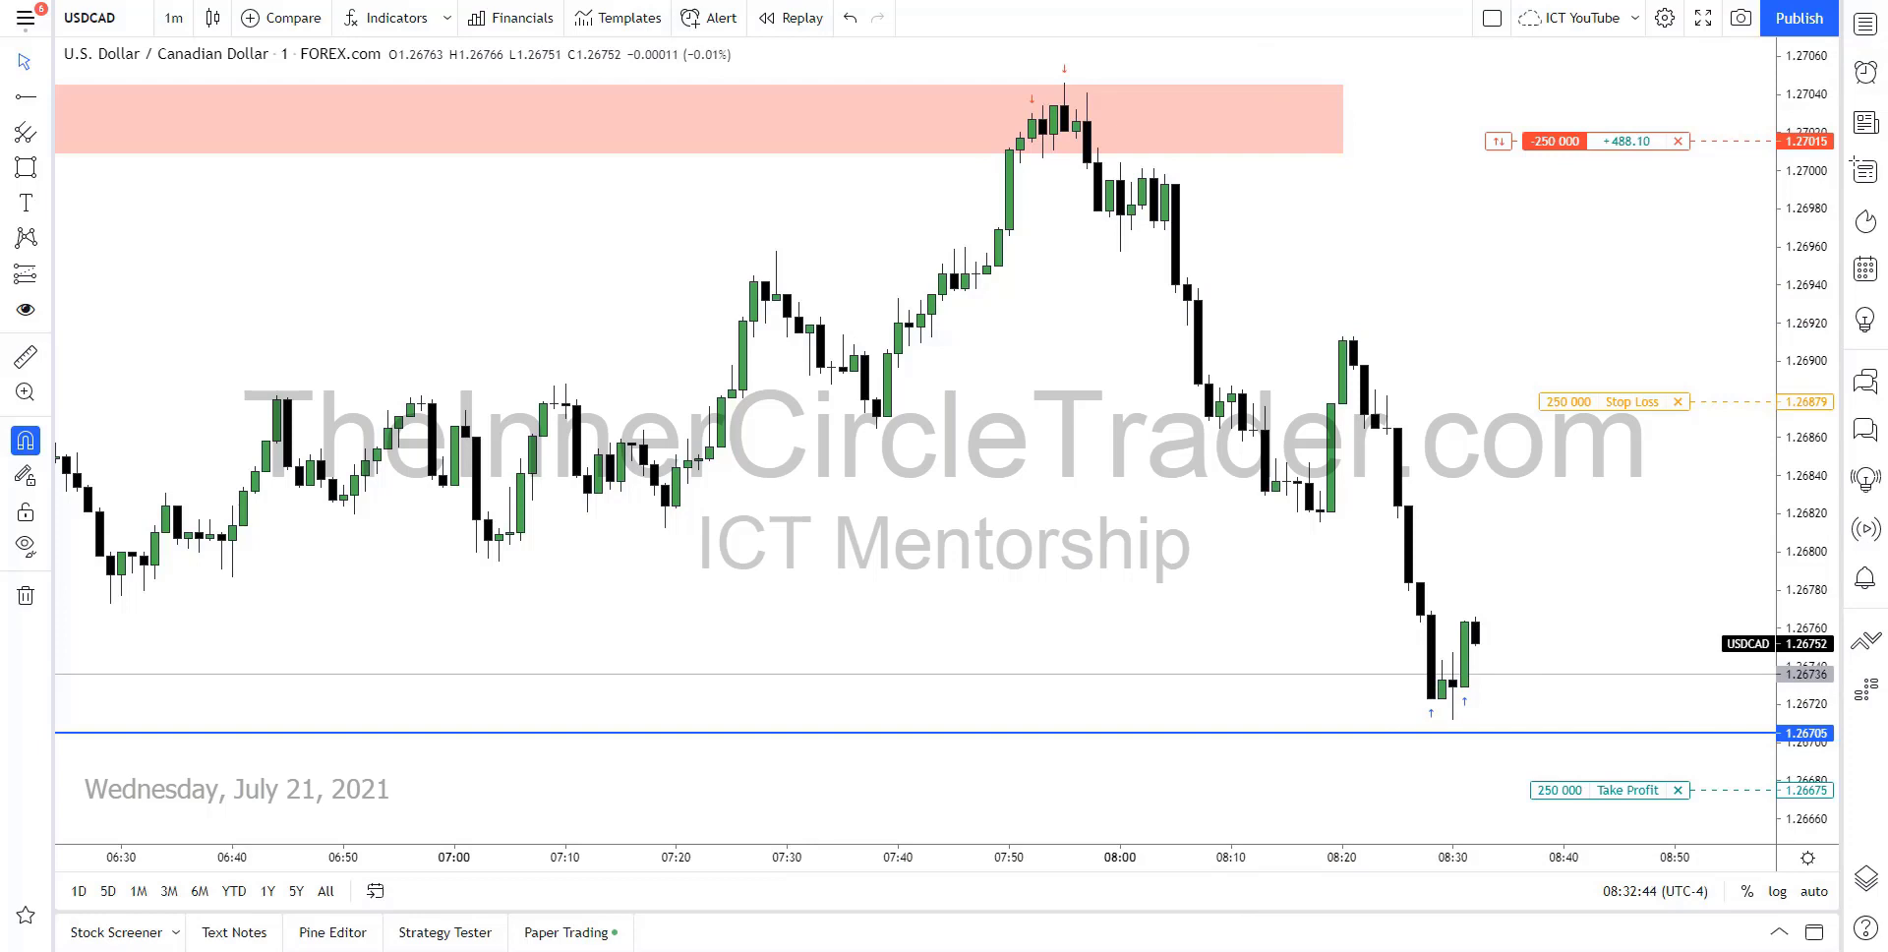
left_click(541, 932)
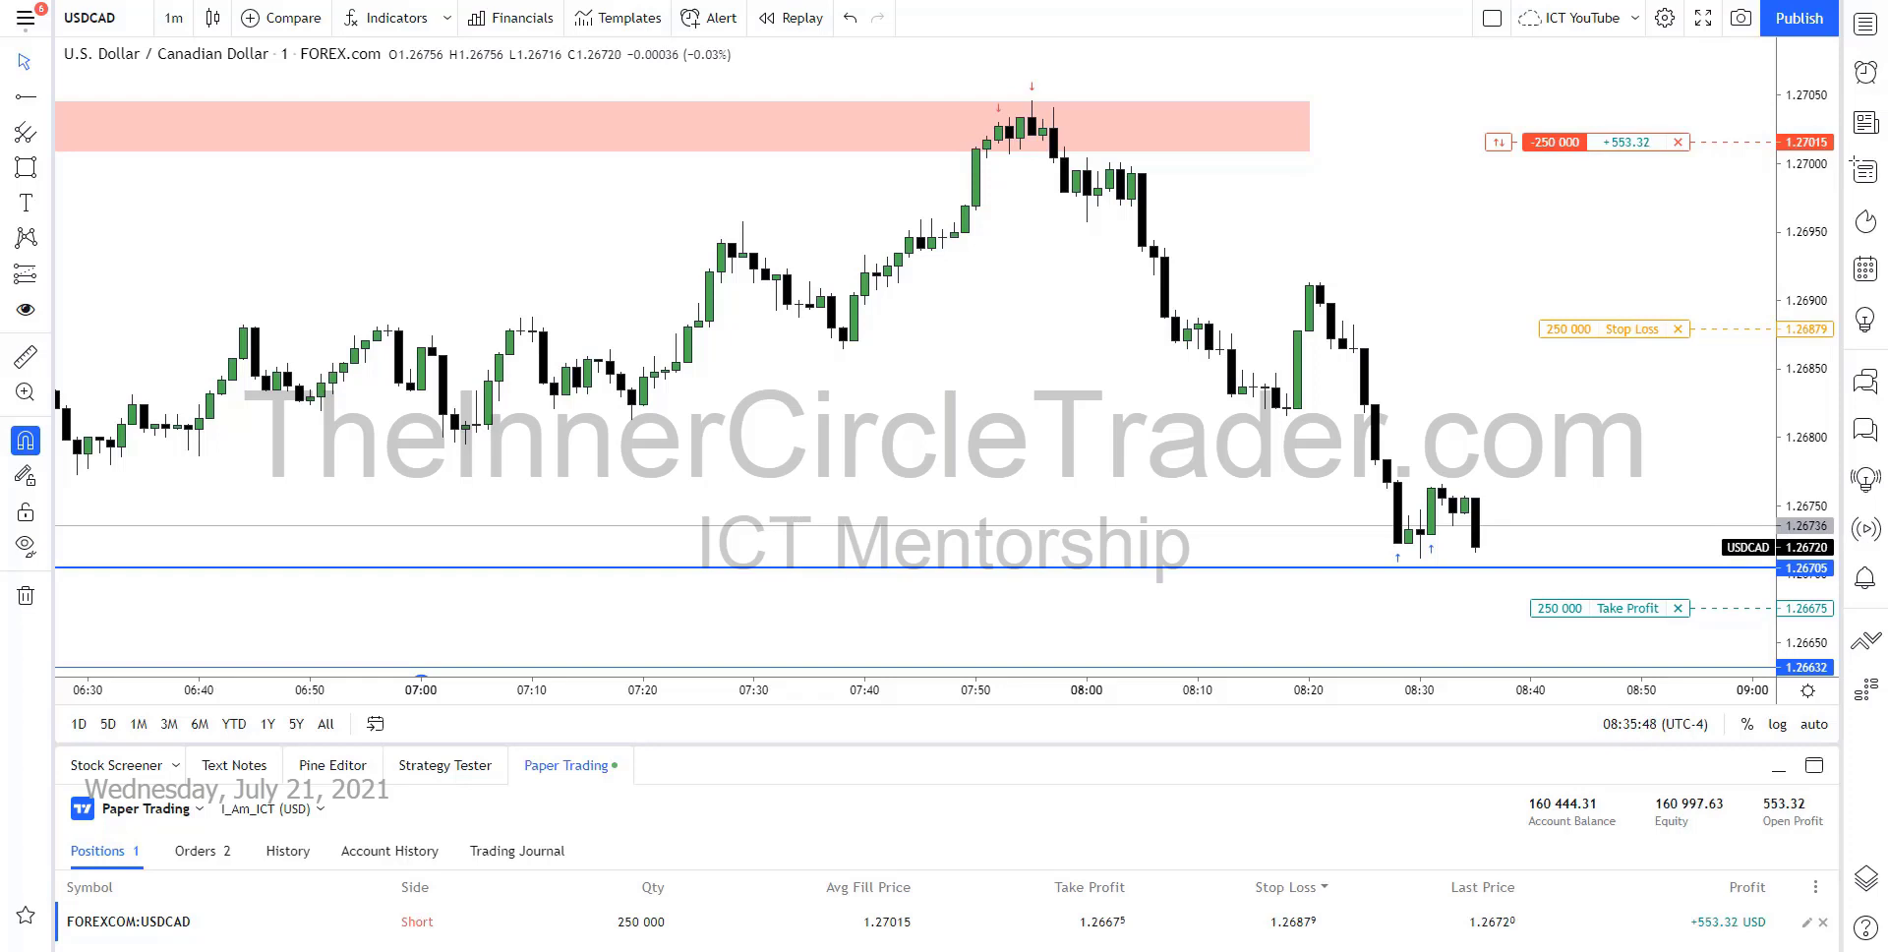
Partially close 150,000 units so 100,000 units of the short stay open
left_click(1678, 141)
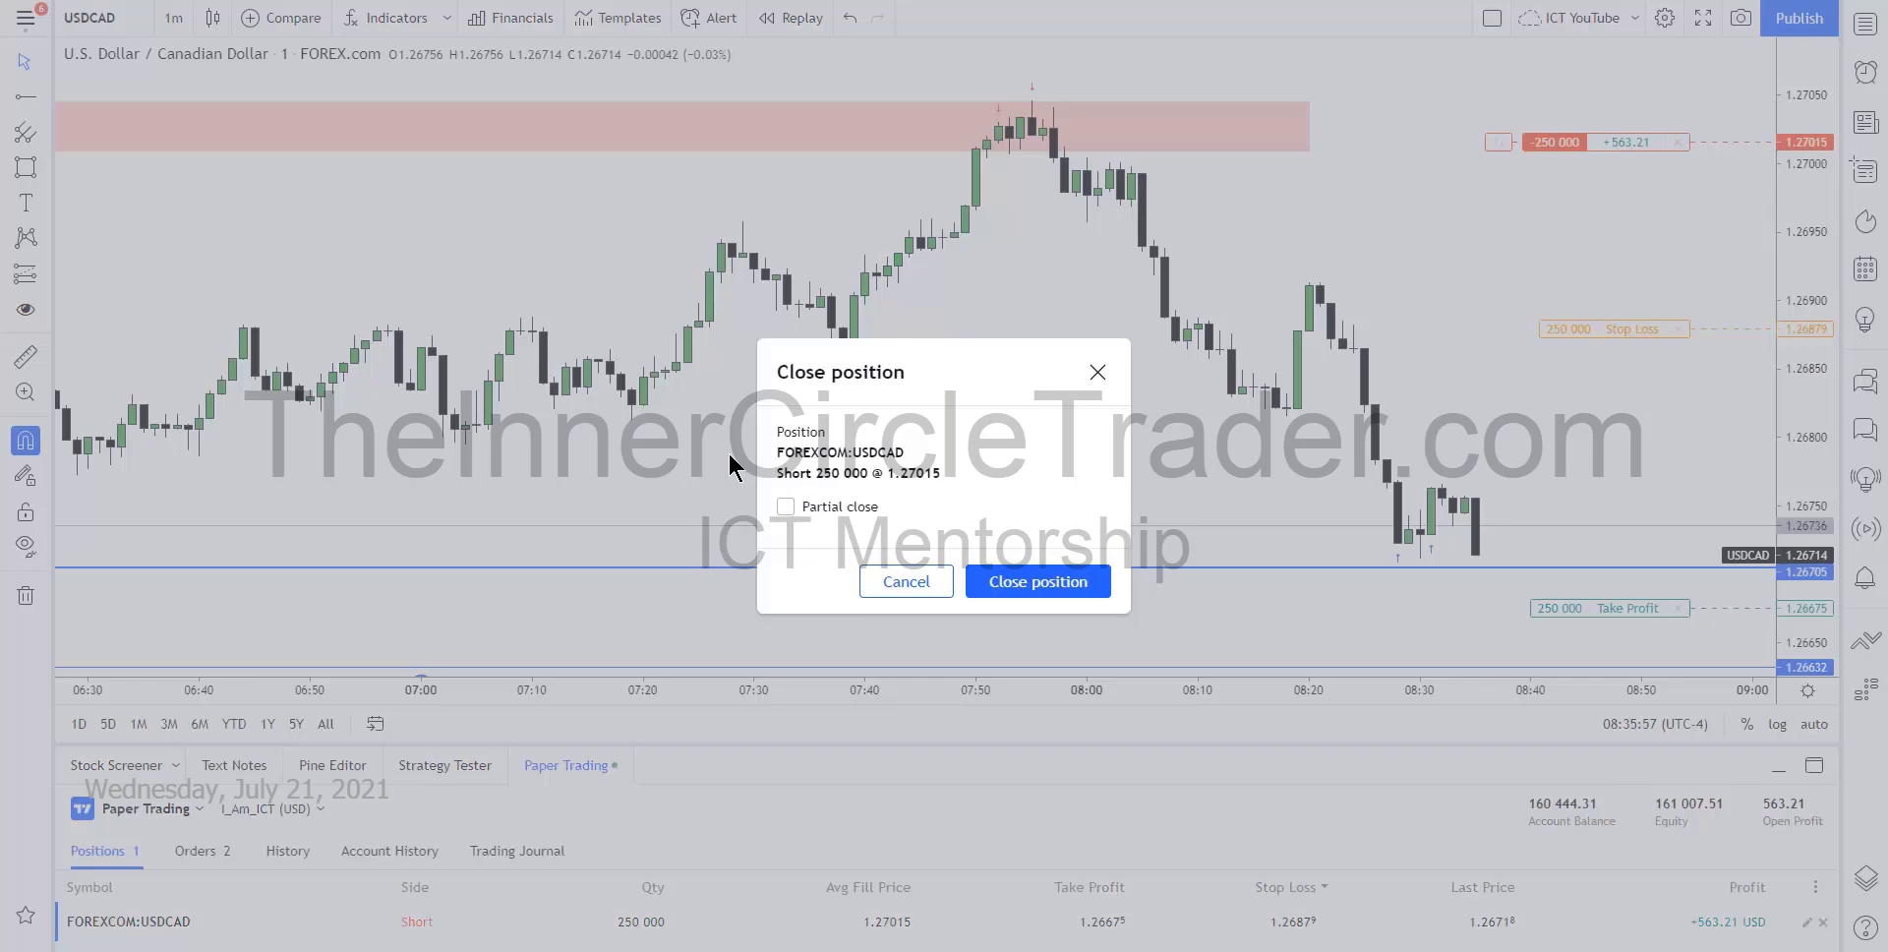
key("BackSpace")
type("150000")
left_click_drag(1011, 406, 338, 145)
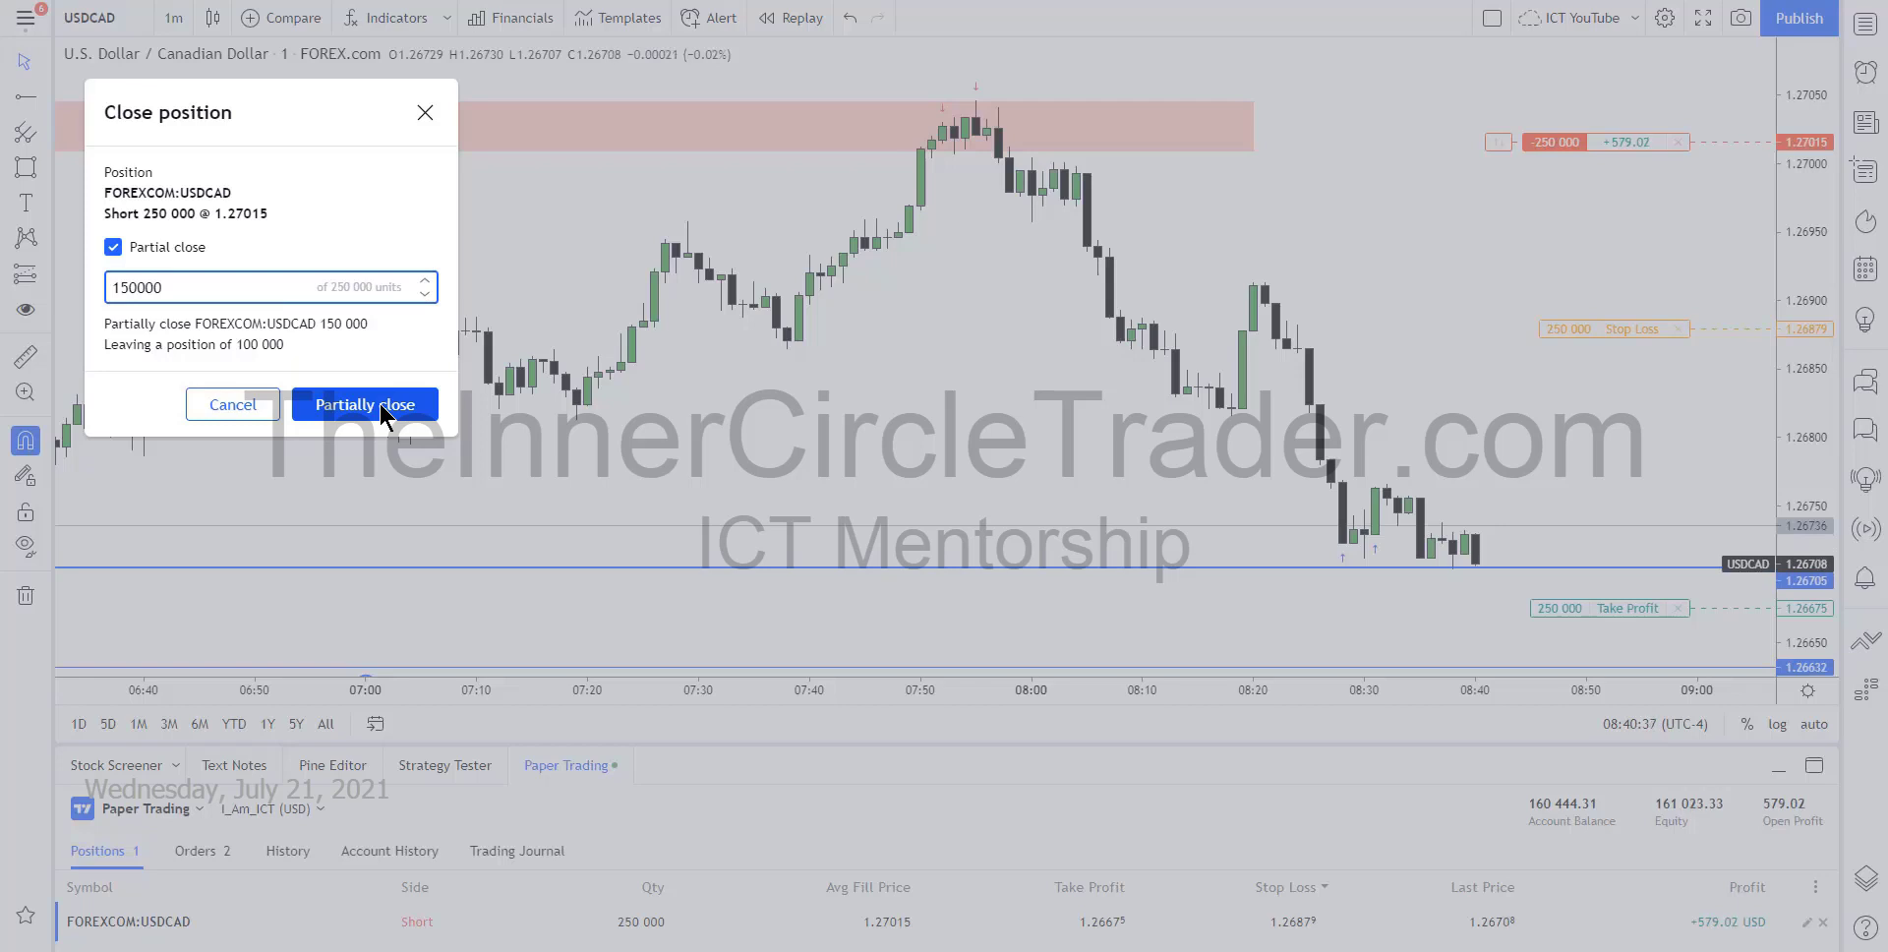
left_click(381, 405)
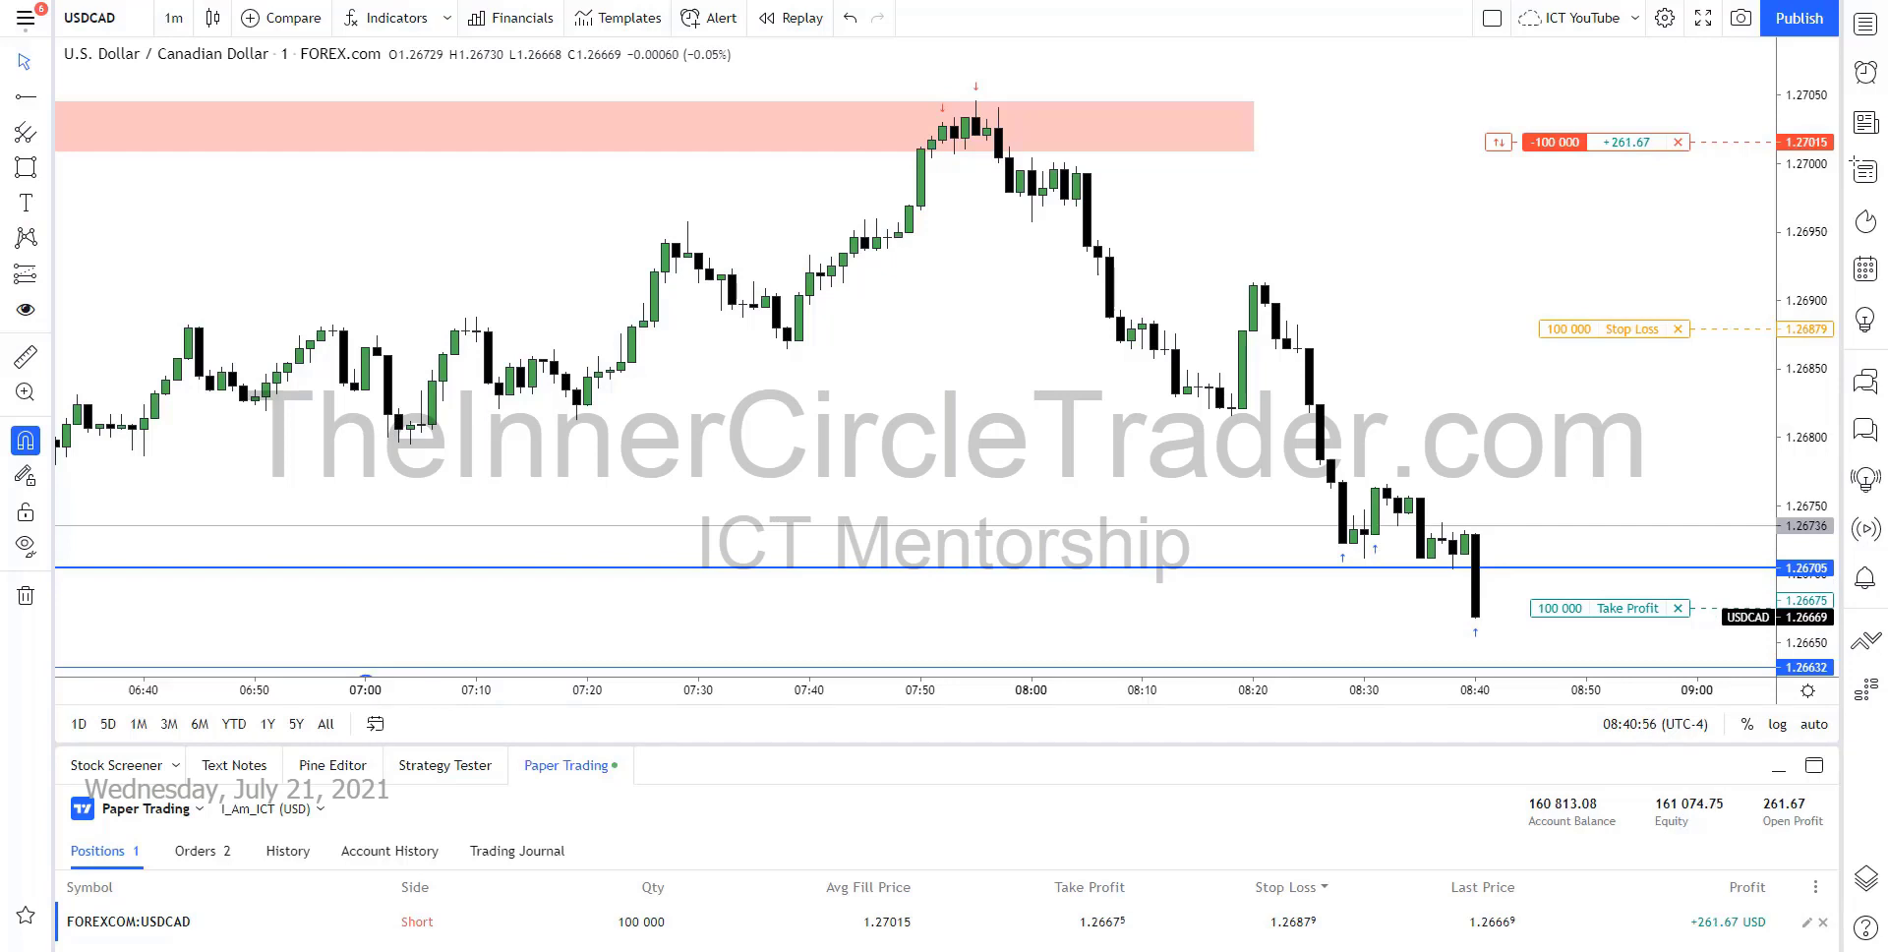
Move the USDCAD short's stop loss from 1.26879 down to 1.26754 and confirm the modification
left_click_drag(1632, 328, 1552, 496)
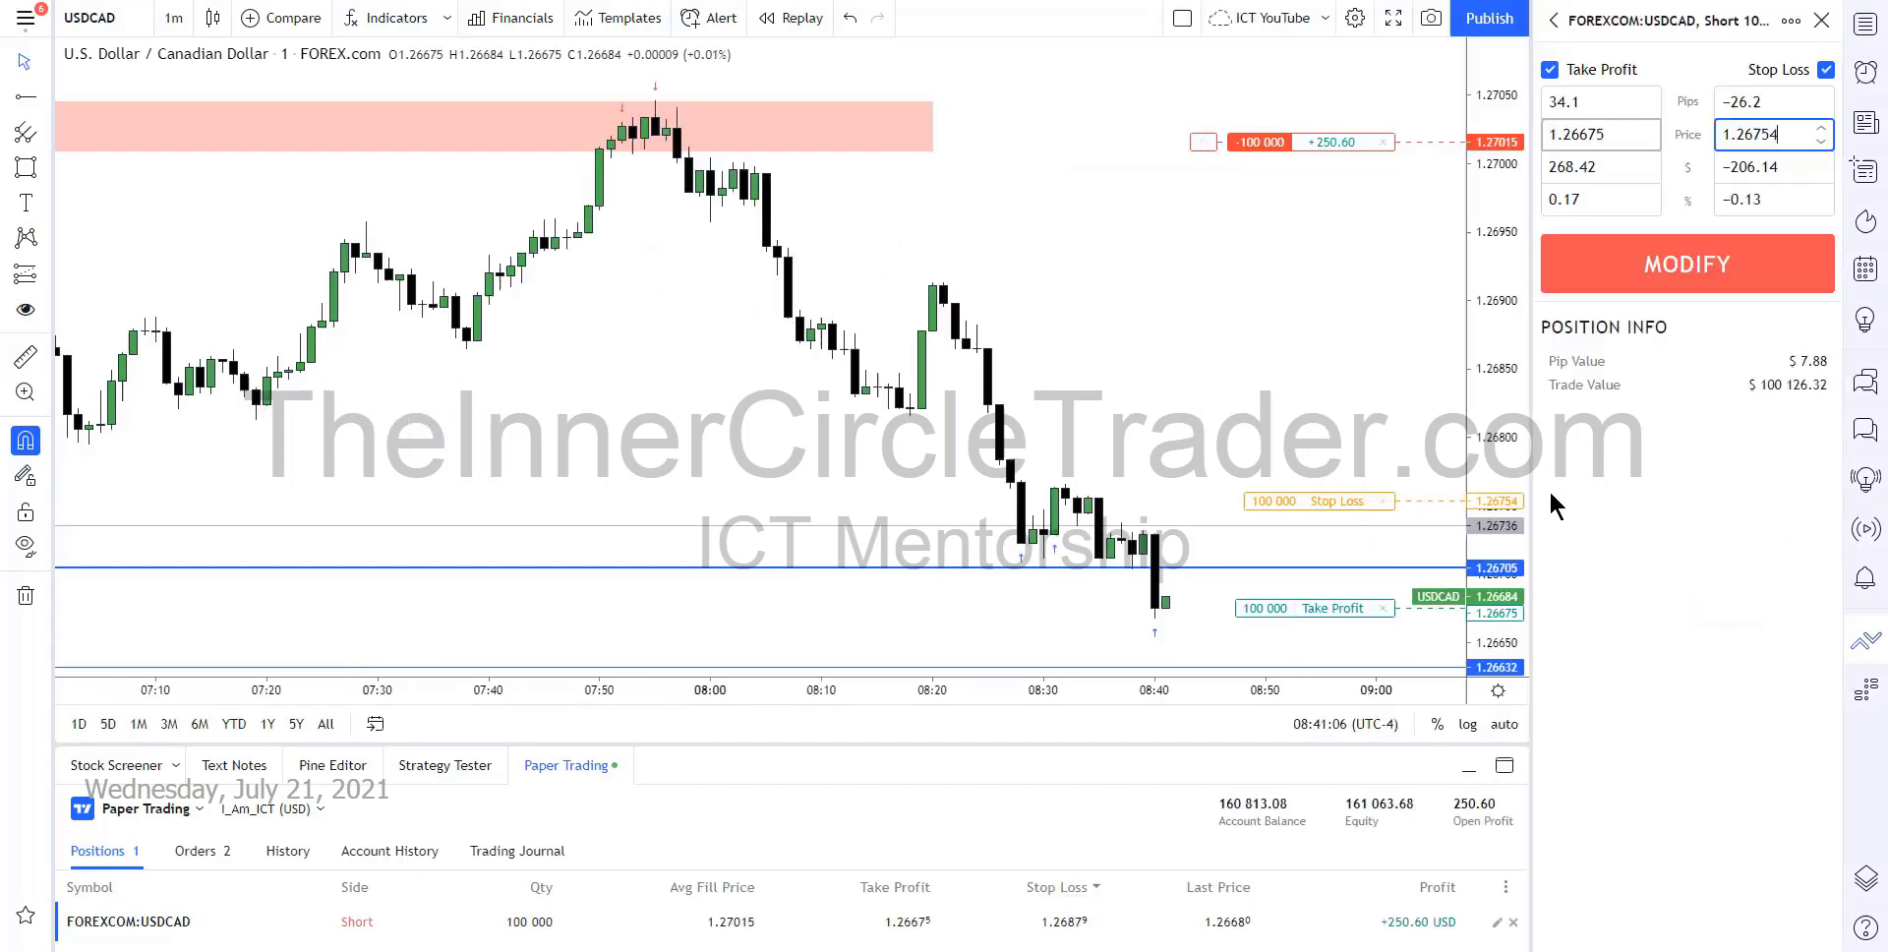
left_click(1652, 262)
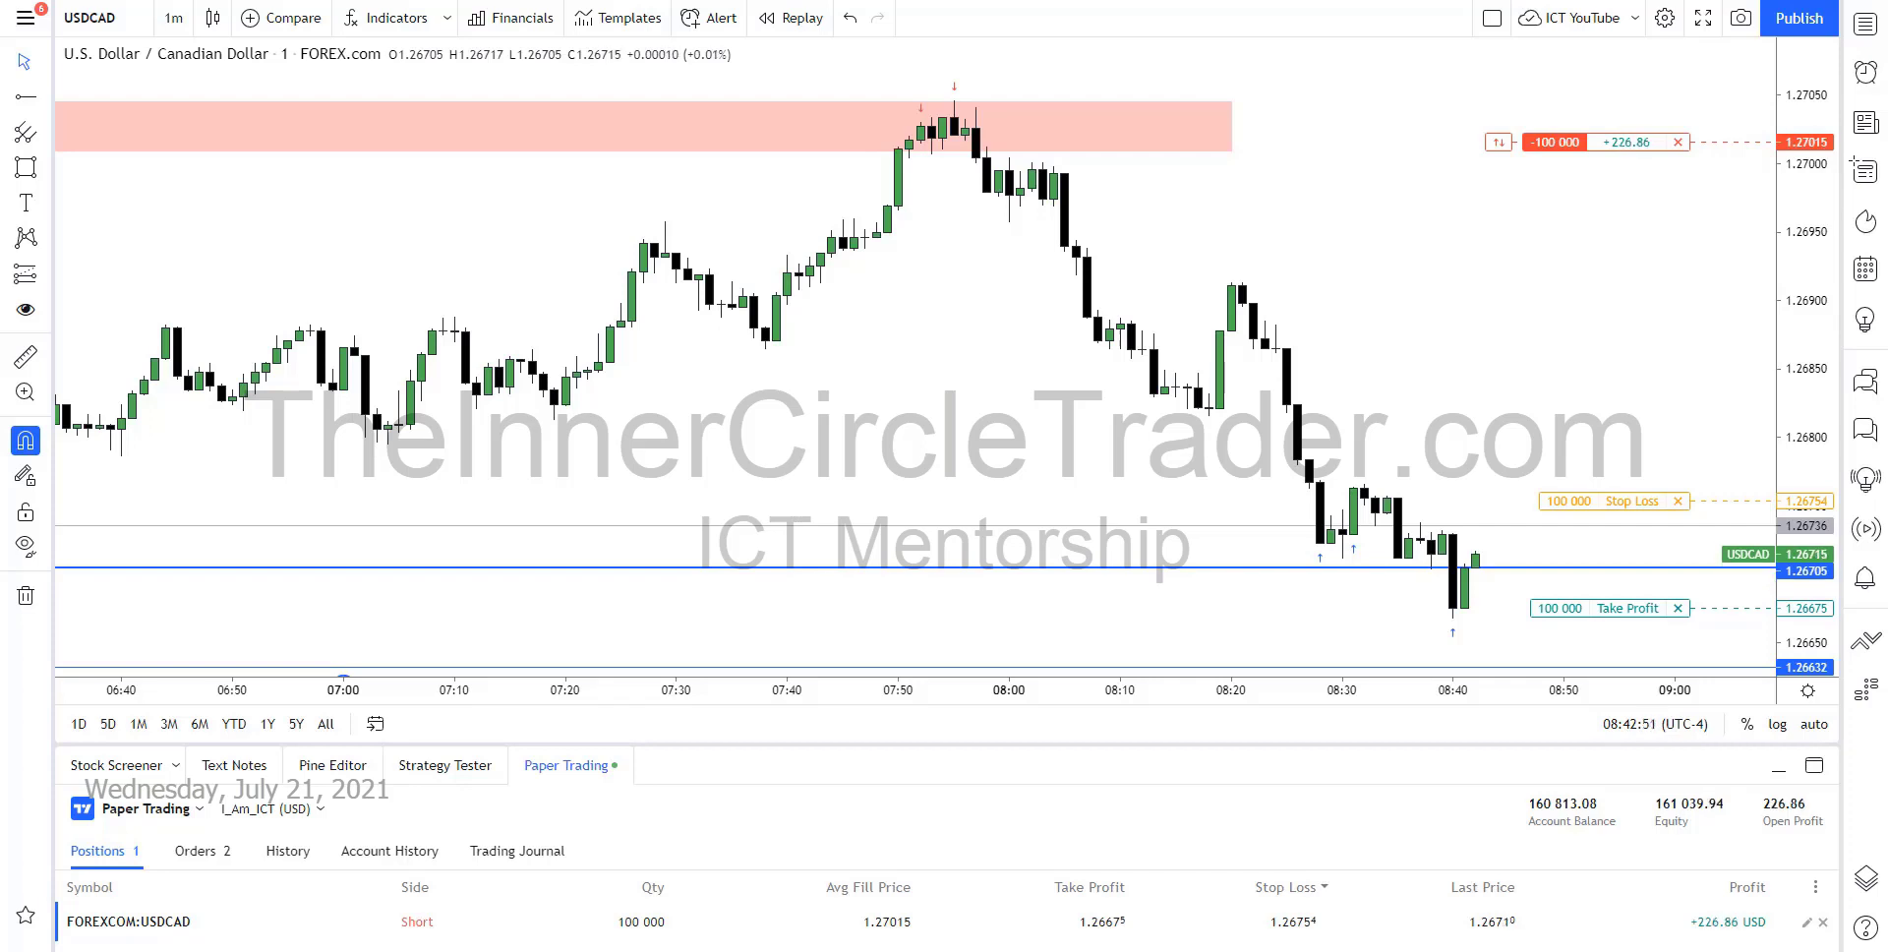
Close the whole remaining 100,000-unit USDCAD short position and dismiss the order panel
left_click(1676, 142)
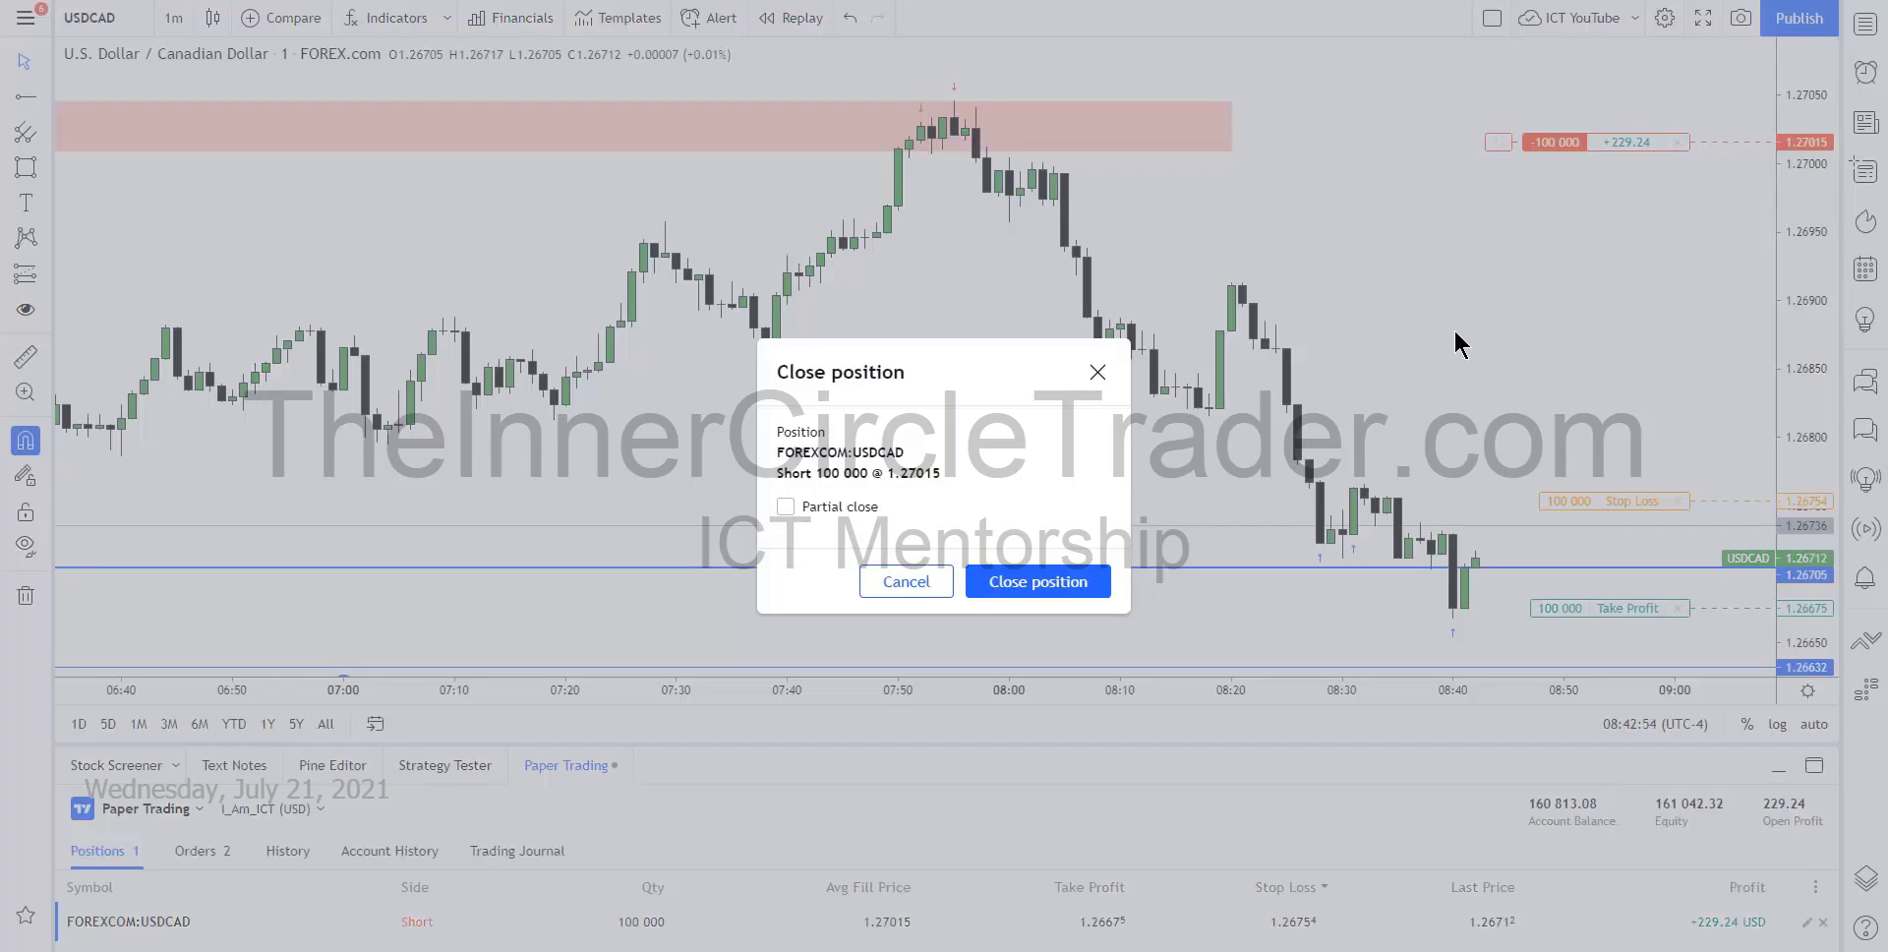
left_click(1011, 584)
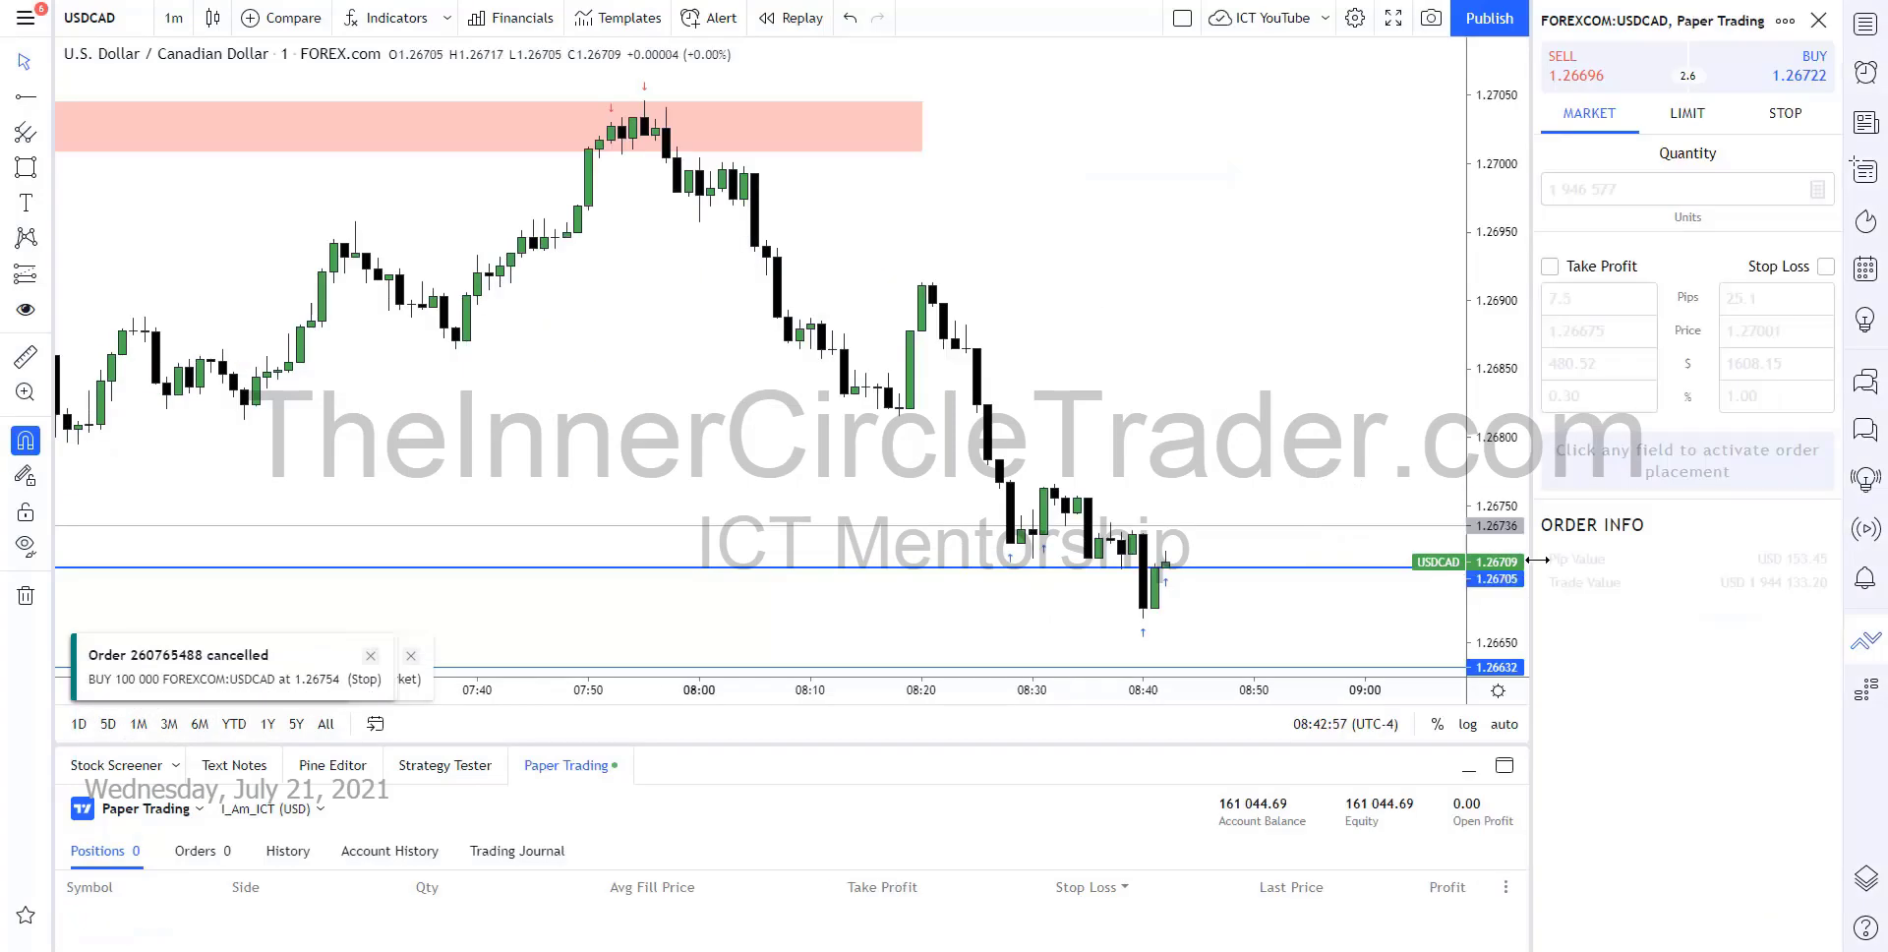
left_click(1819, 20)
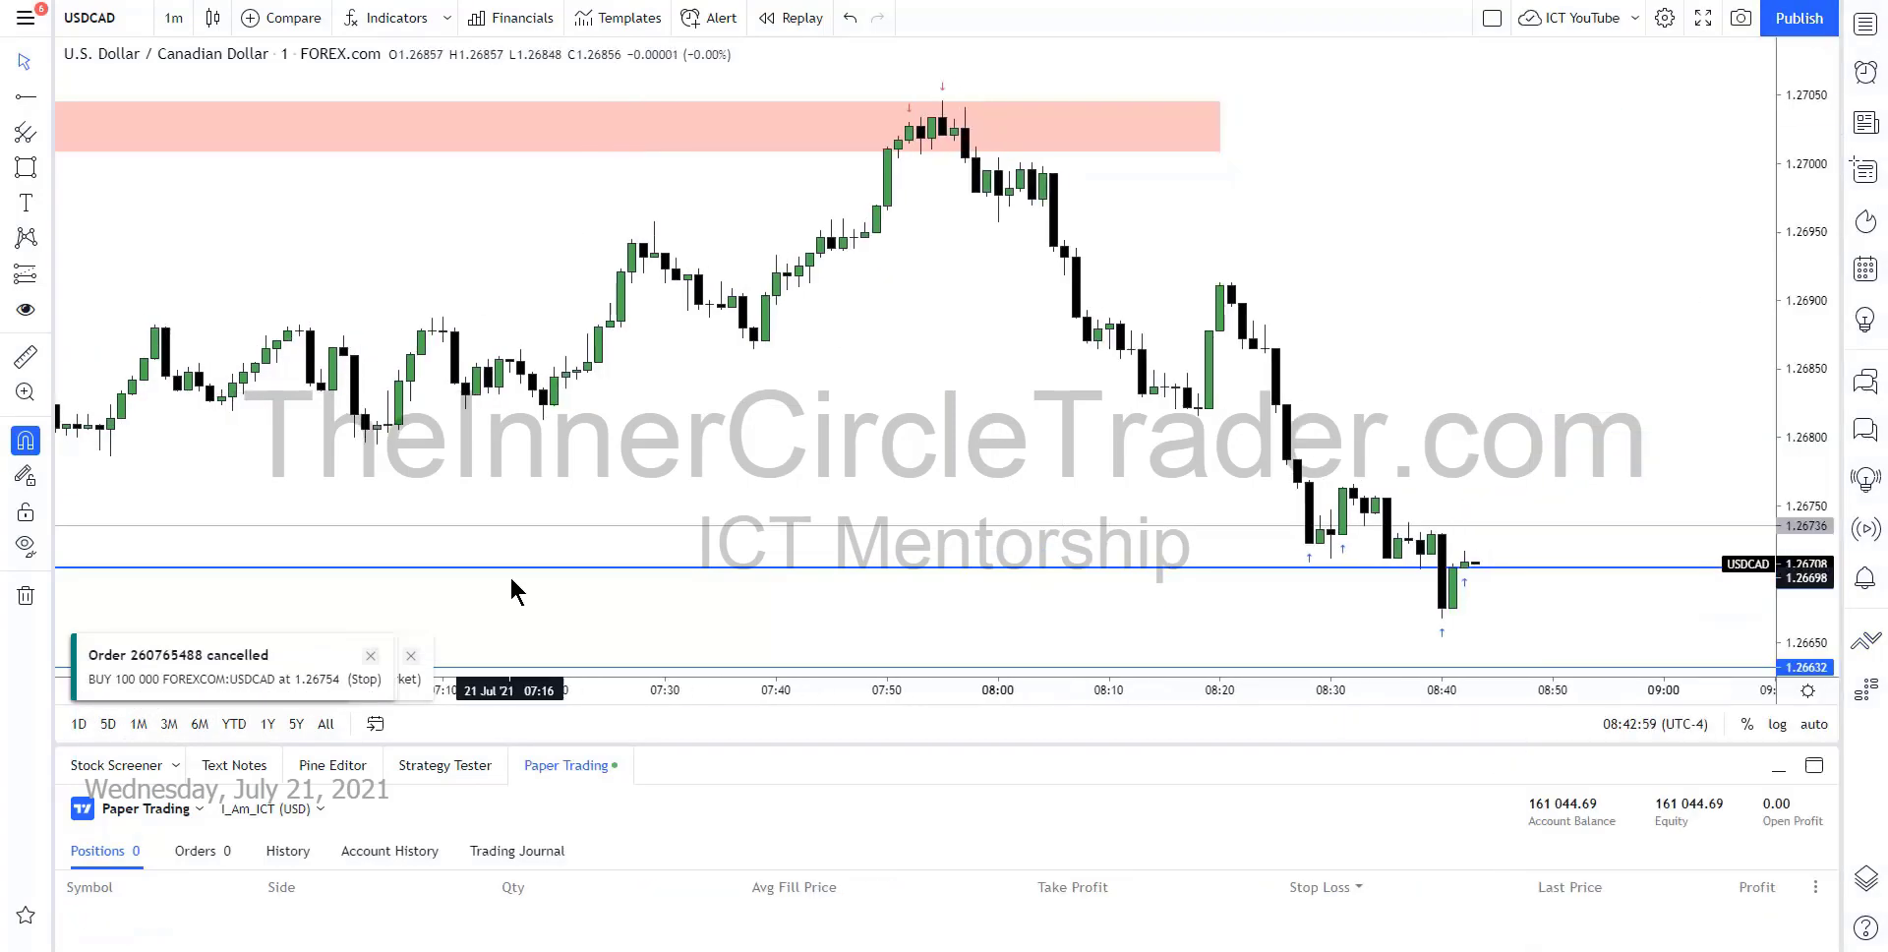
Collapse the Paper Trading panel and switch the chart to 15-minute candles
left_click(539, 771)
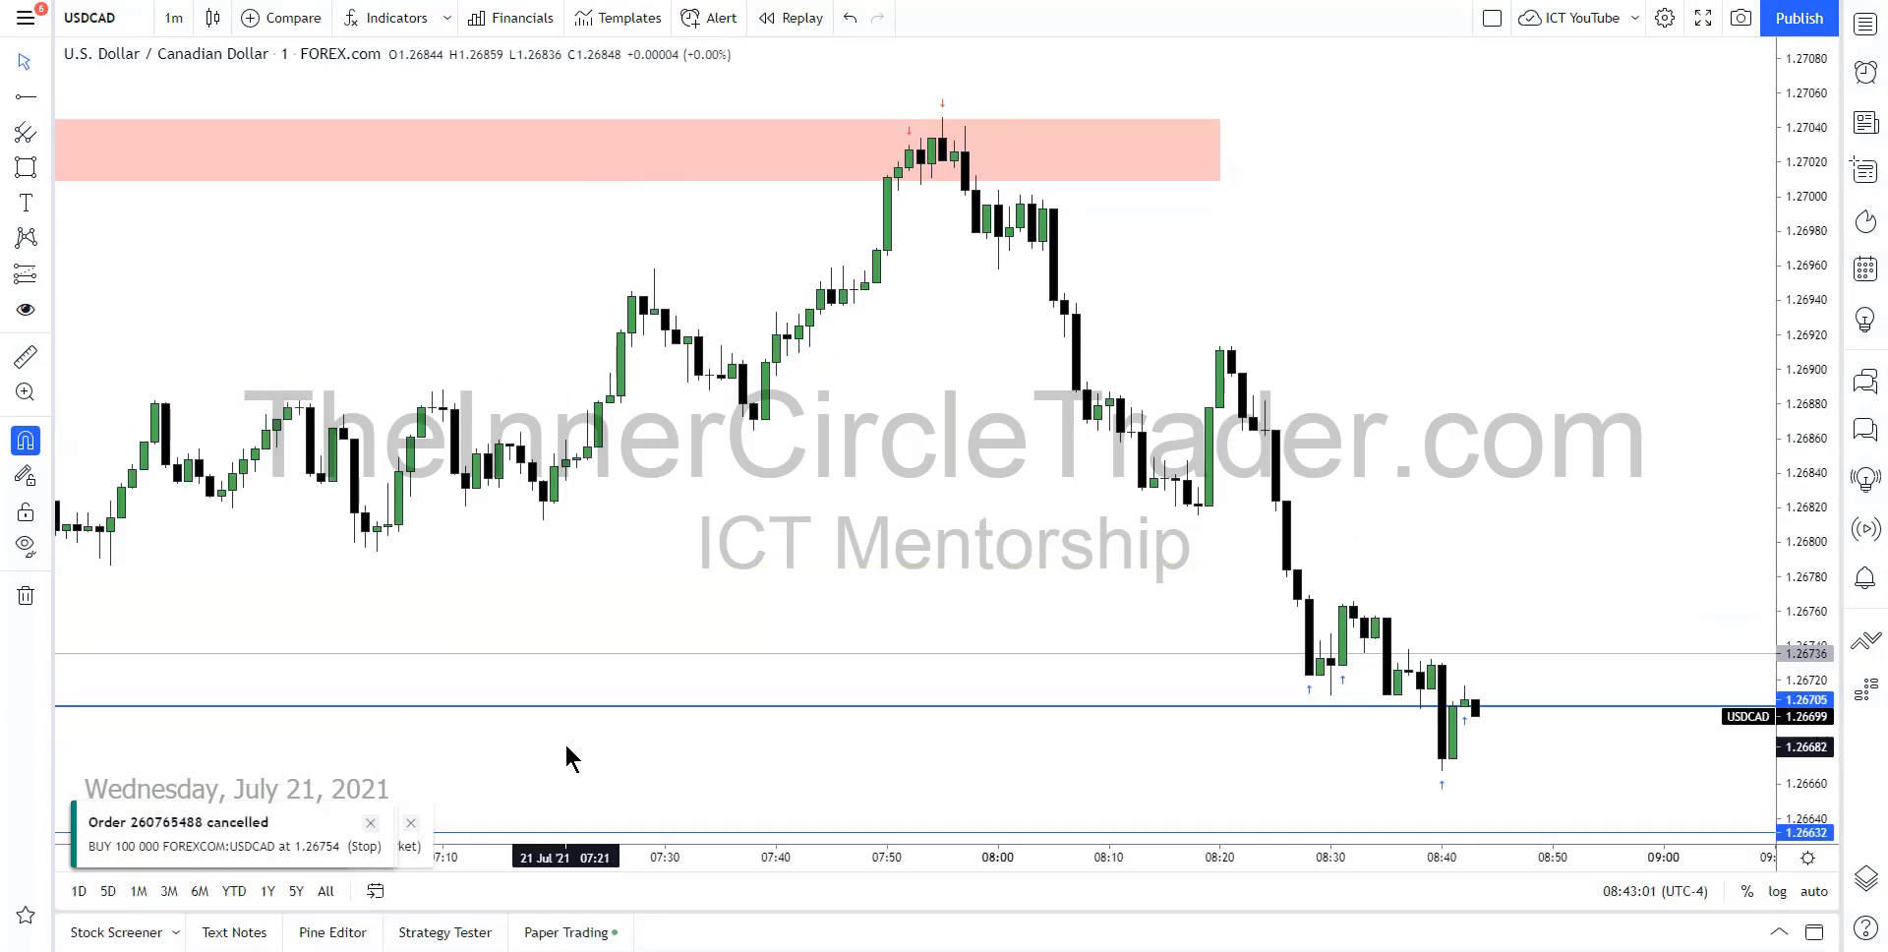
left_click(171, 19)
left_click(218, 308)
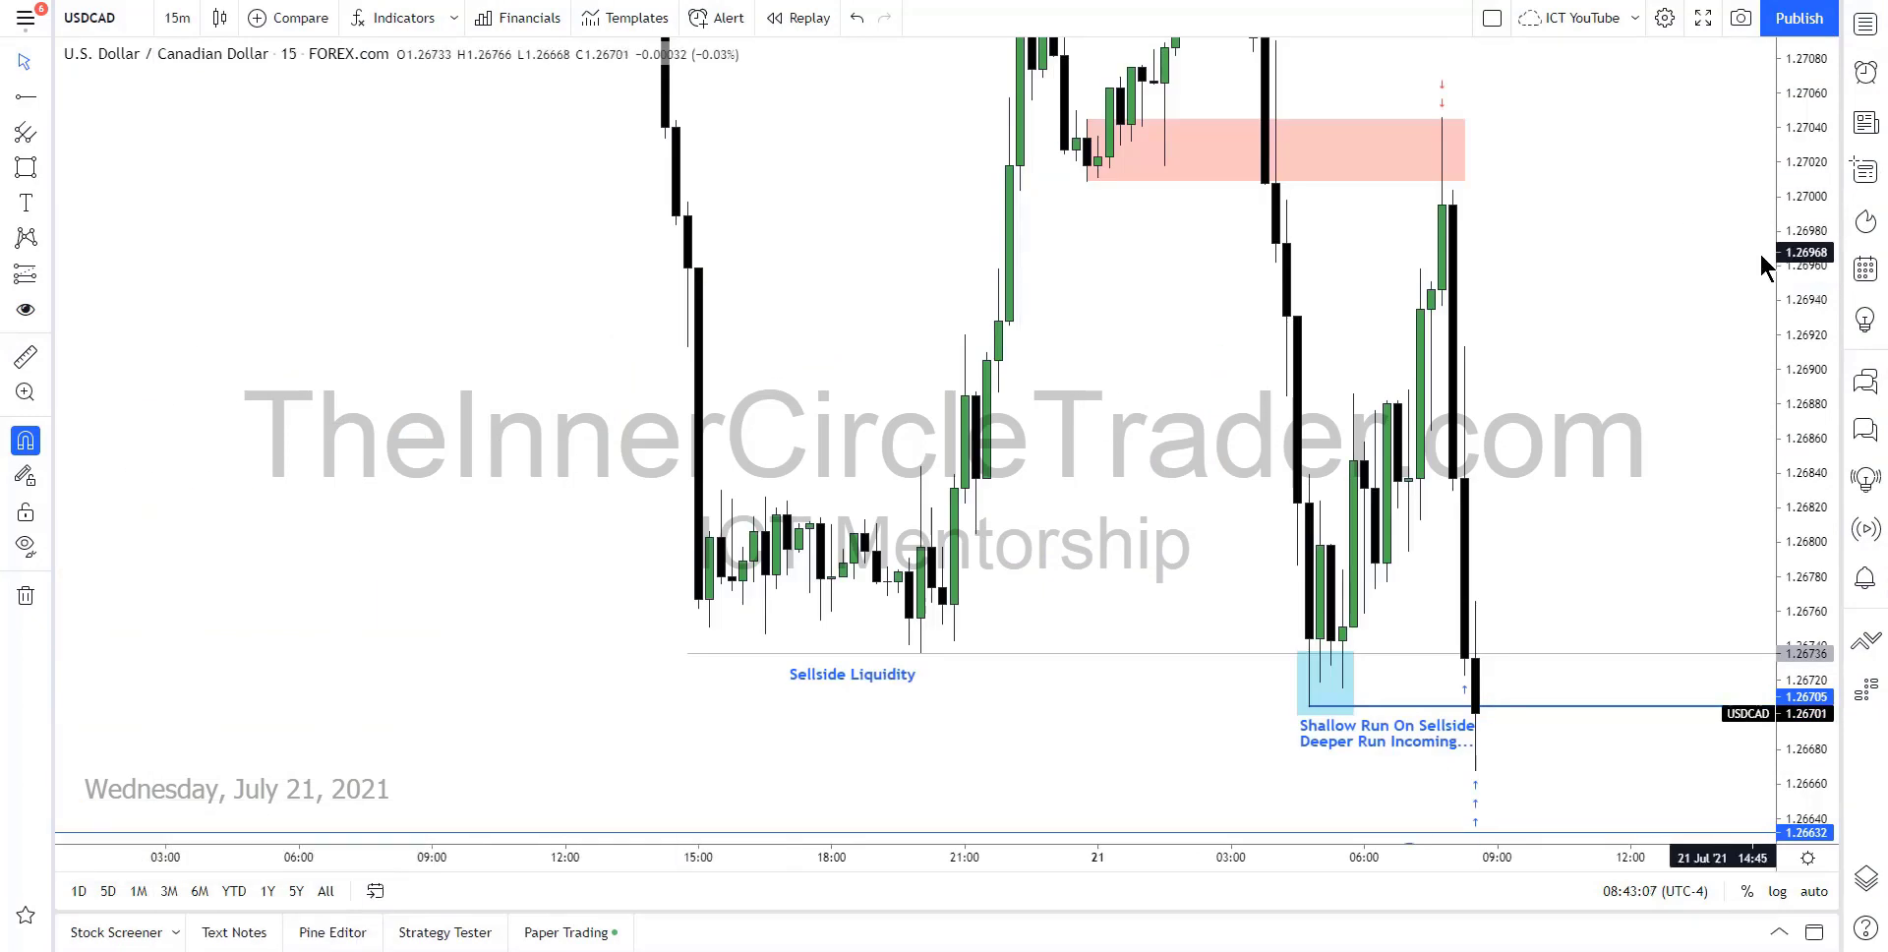
Zoom out the price and time axes to show history back to July 19, then hide all drawings
left_click_drag(1785, 253, 1760, 479)
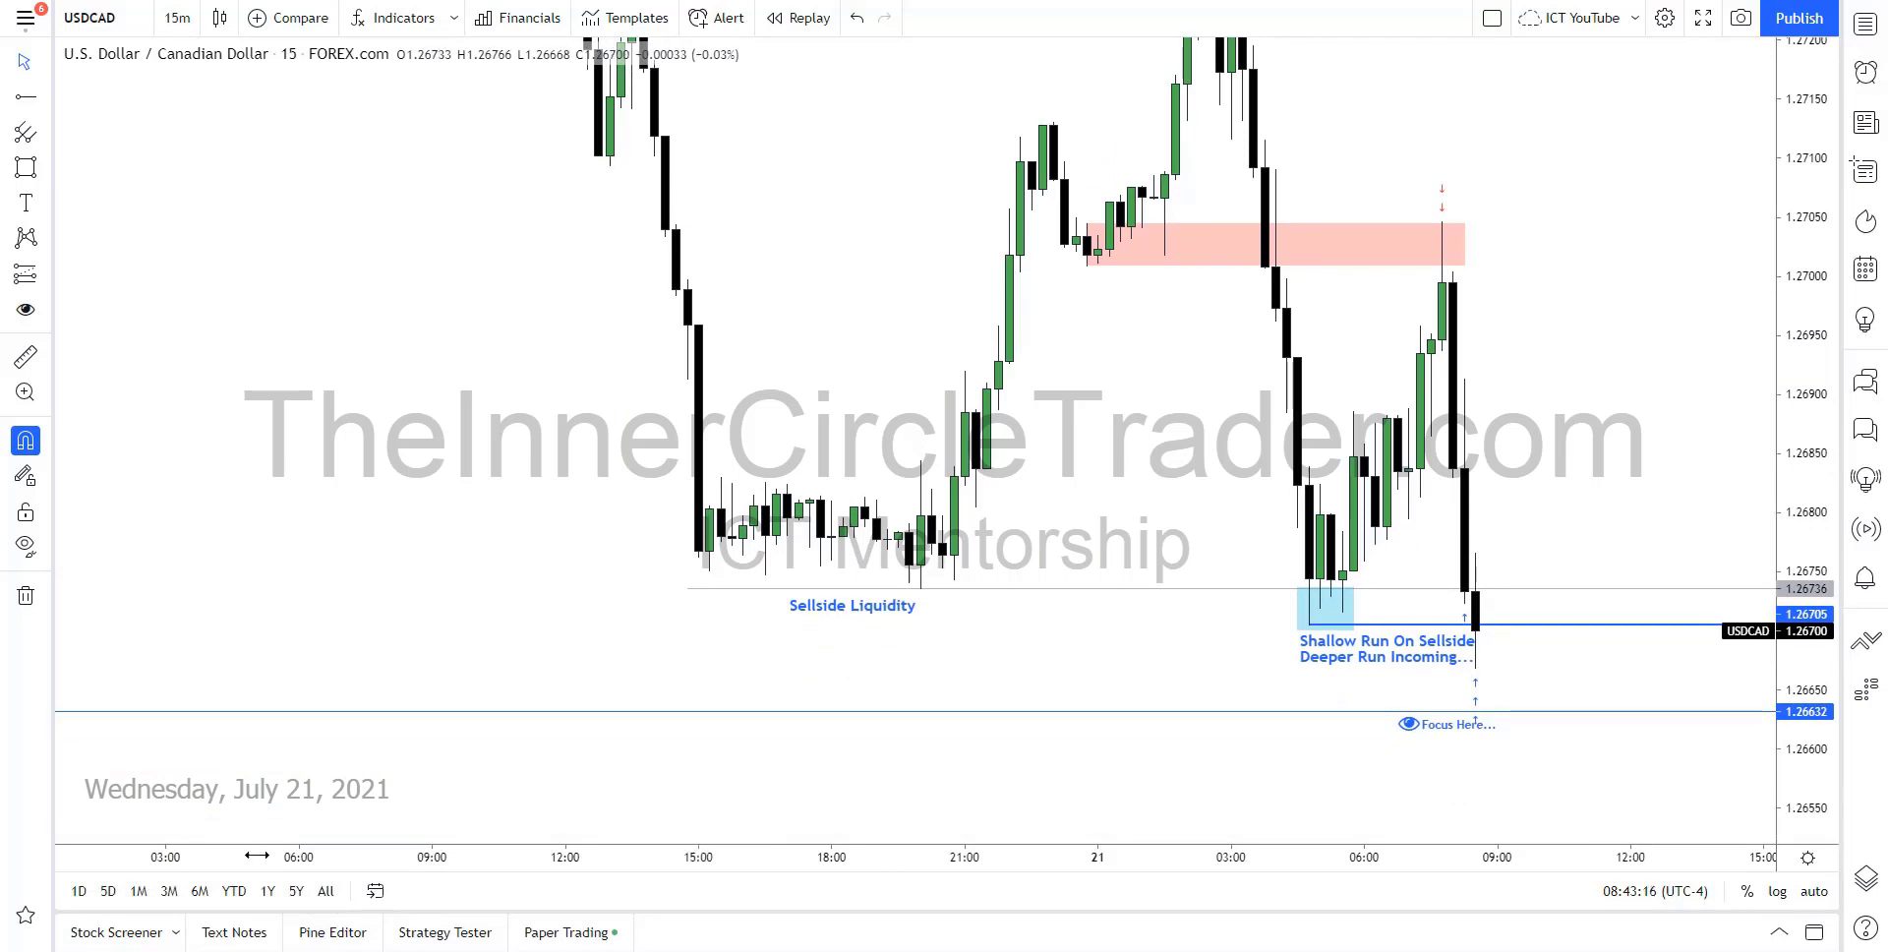
mouse_move(748, 856)
left_mouse_down()
mouse_move(666, 856)
mouse_move(917, 864)
mouse_move(824, 897)
left_mouse_up()
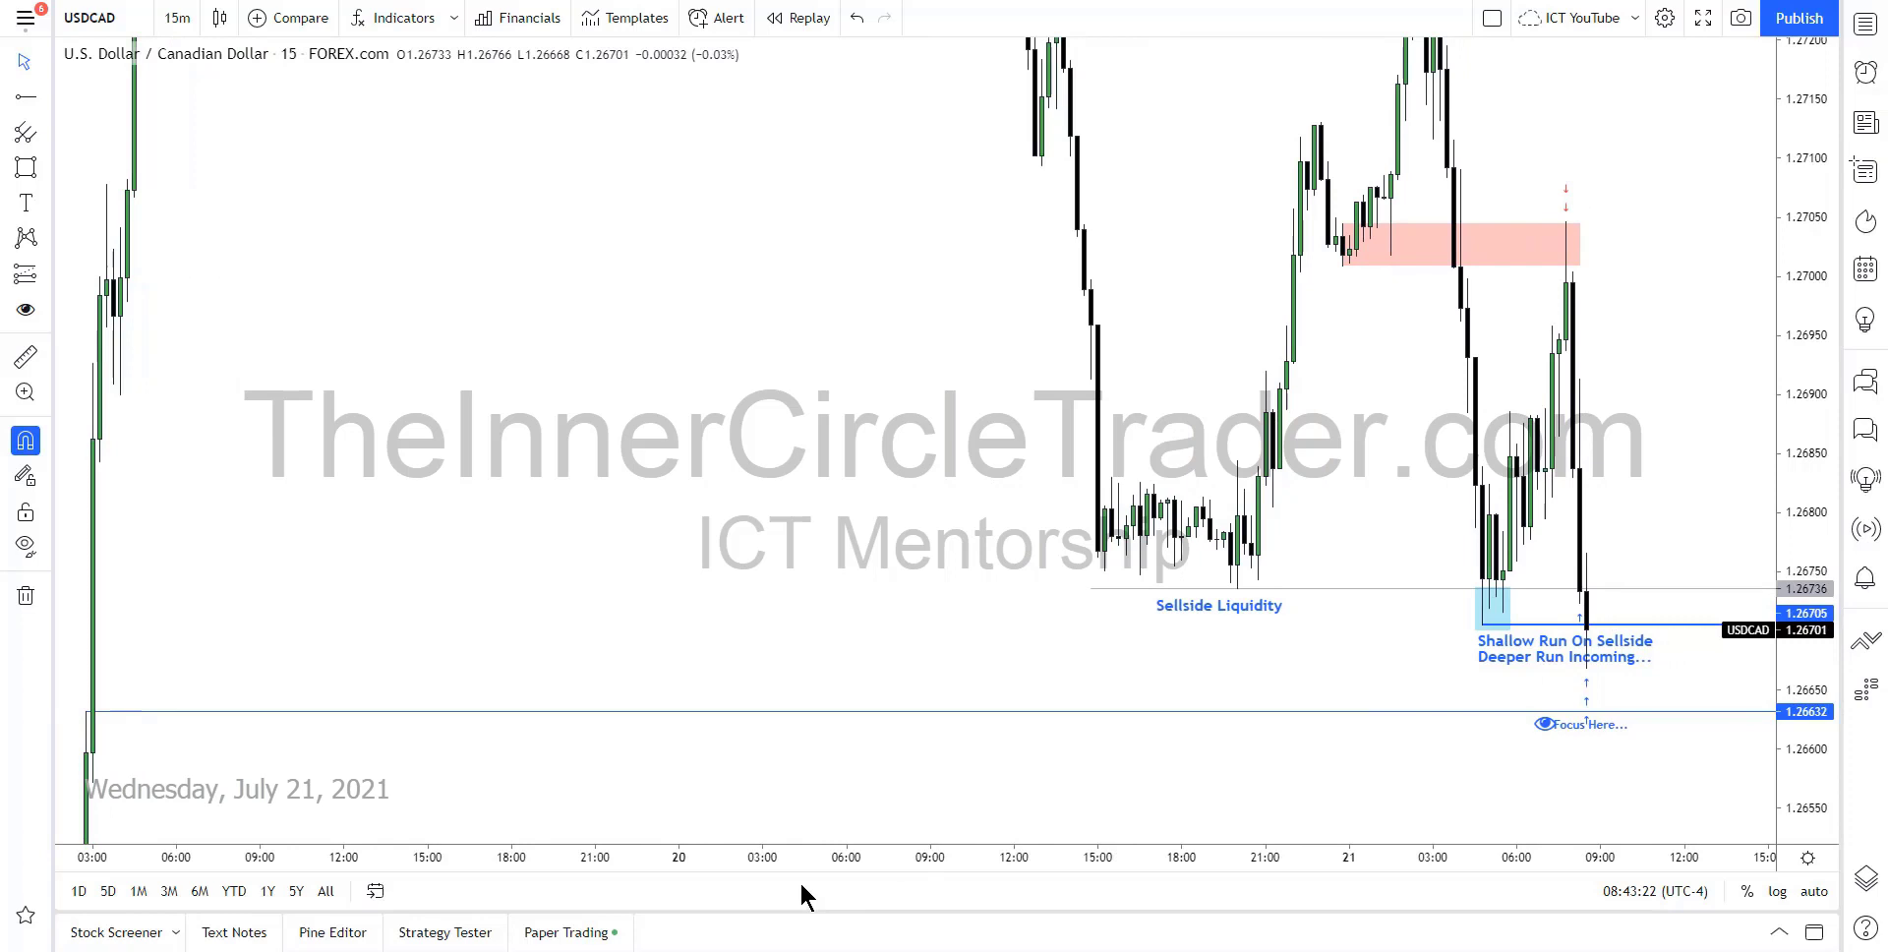
left_click(26, 547)
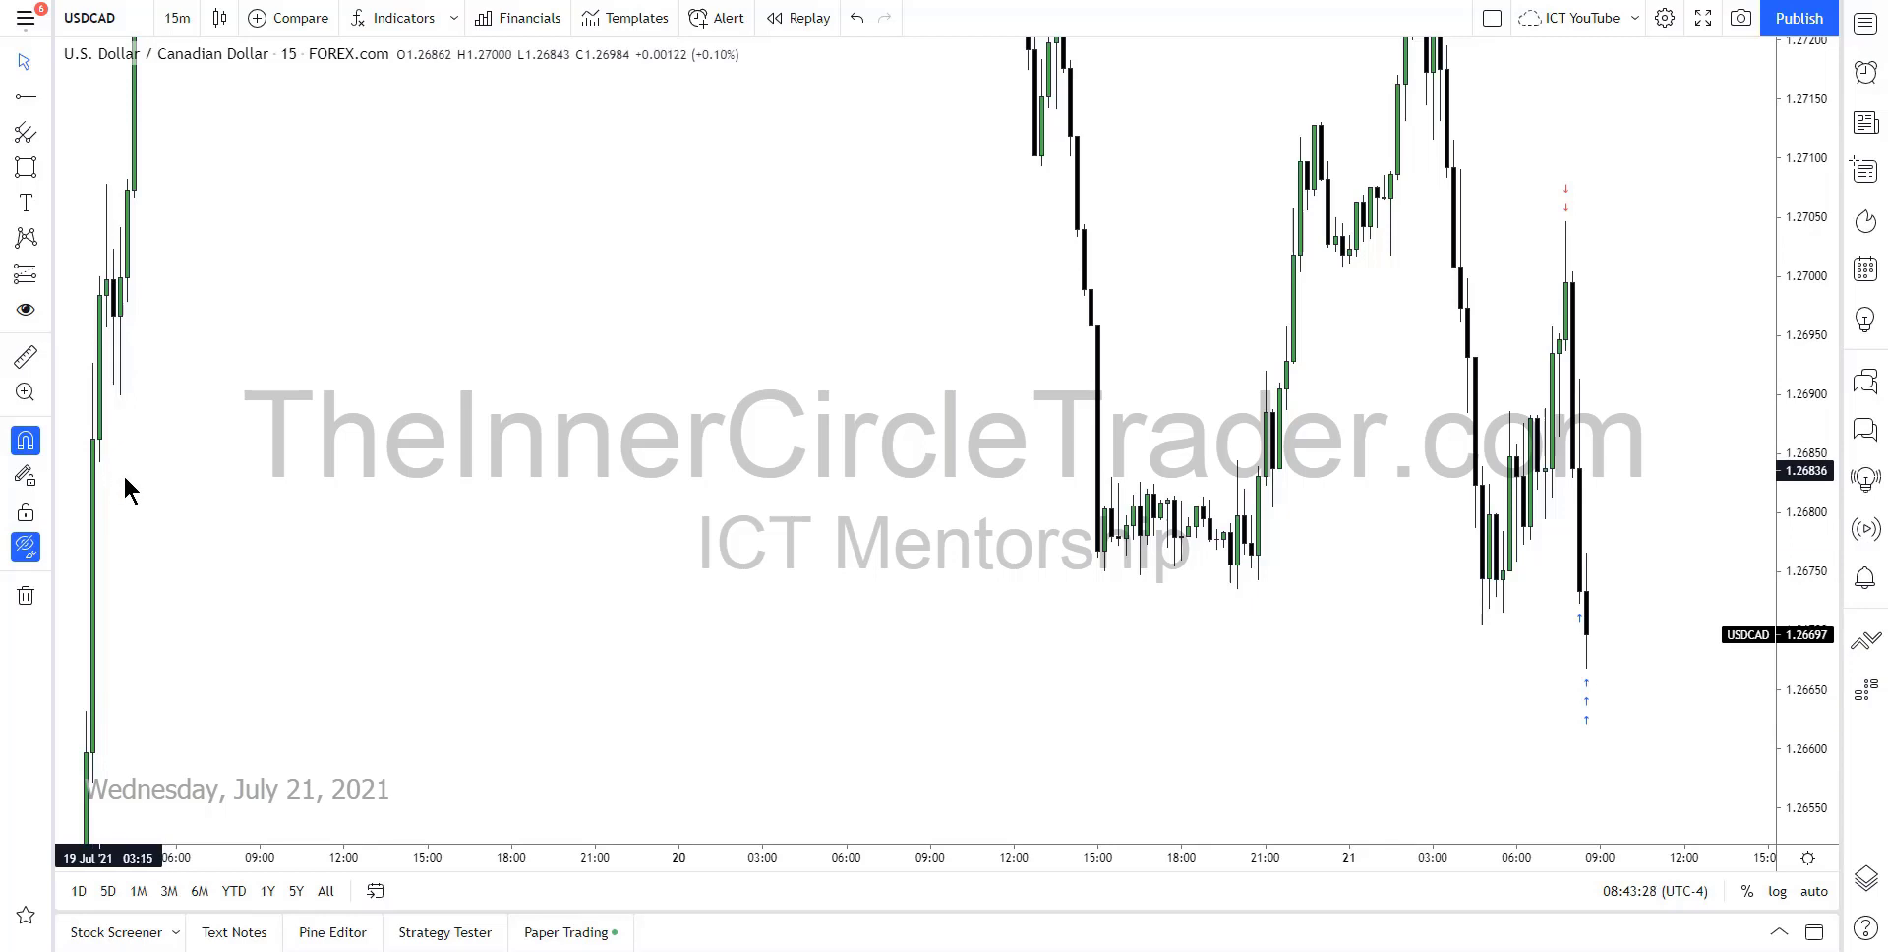
Add a horizontal level at 1.26843, styled 4px thick in a darker blue
left_click(24, 99)
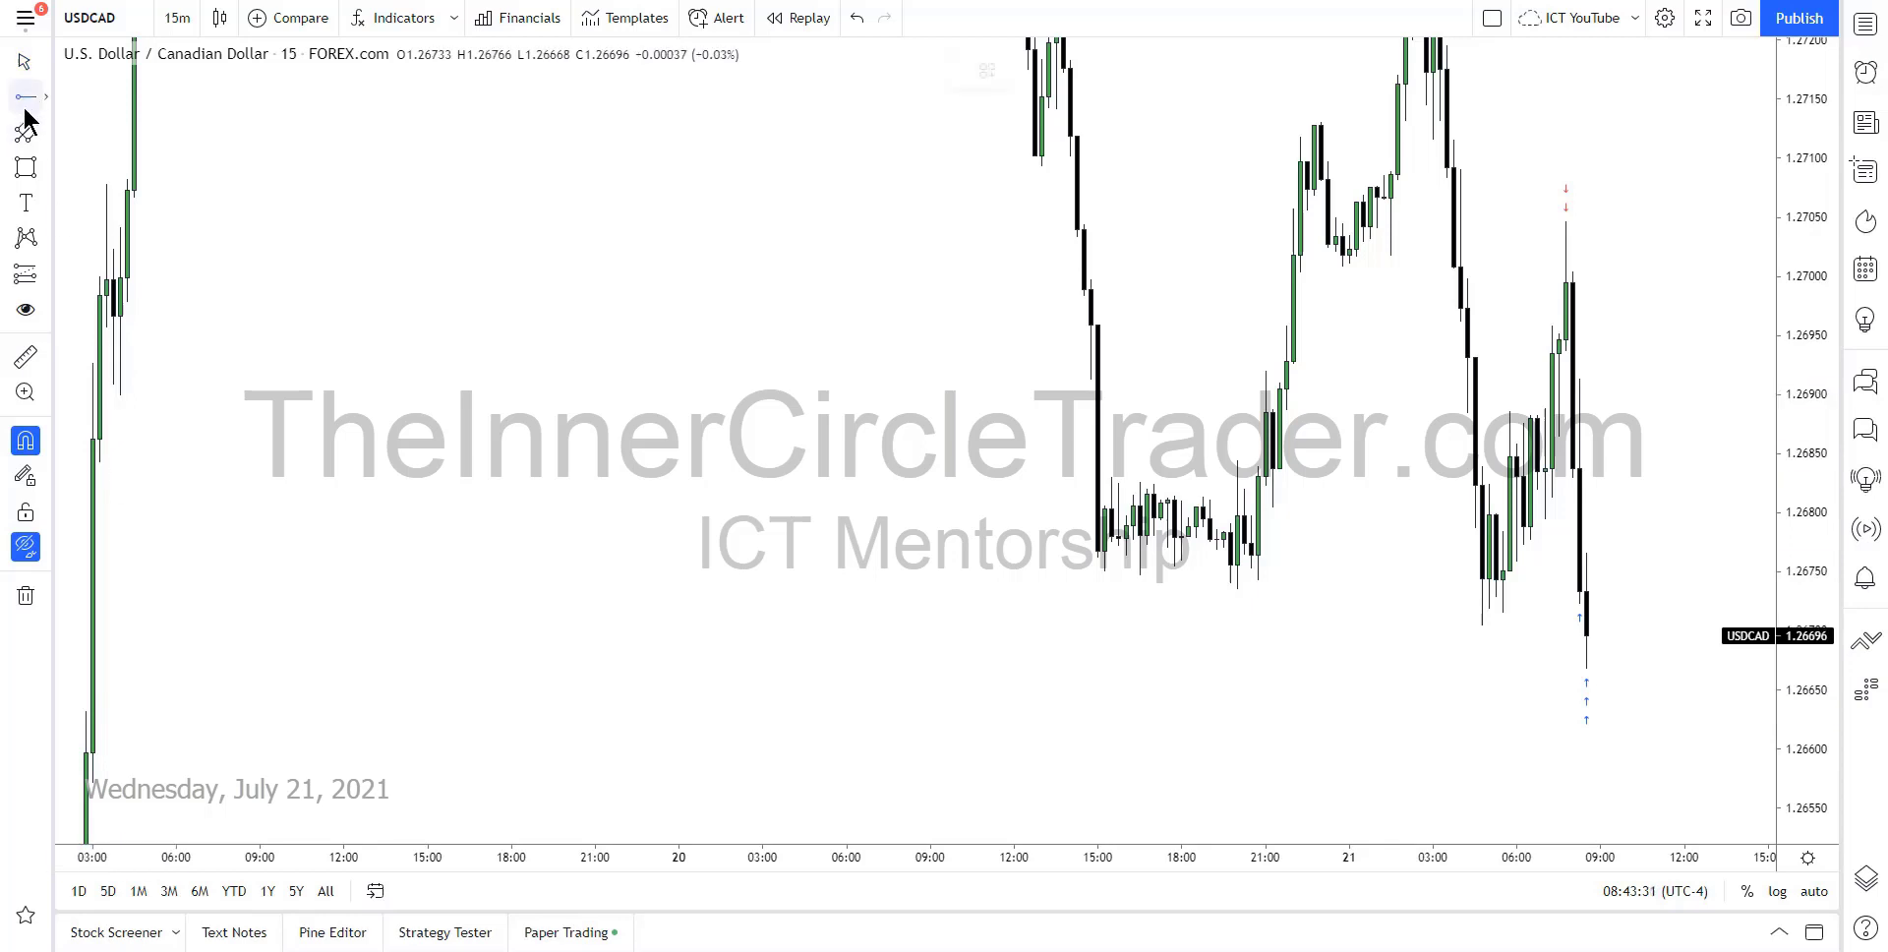
left_click(100, 458)
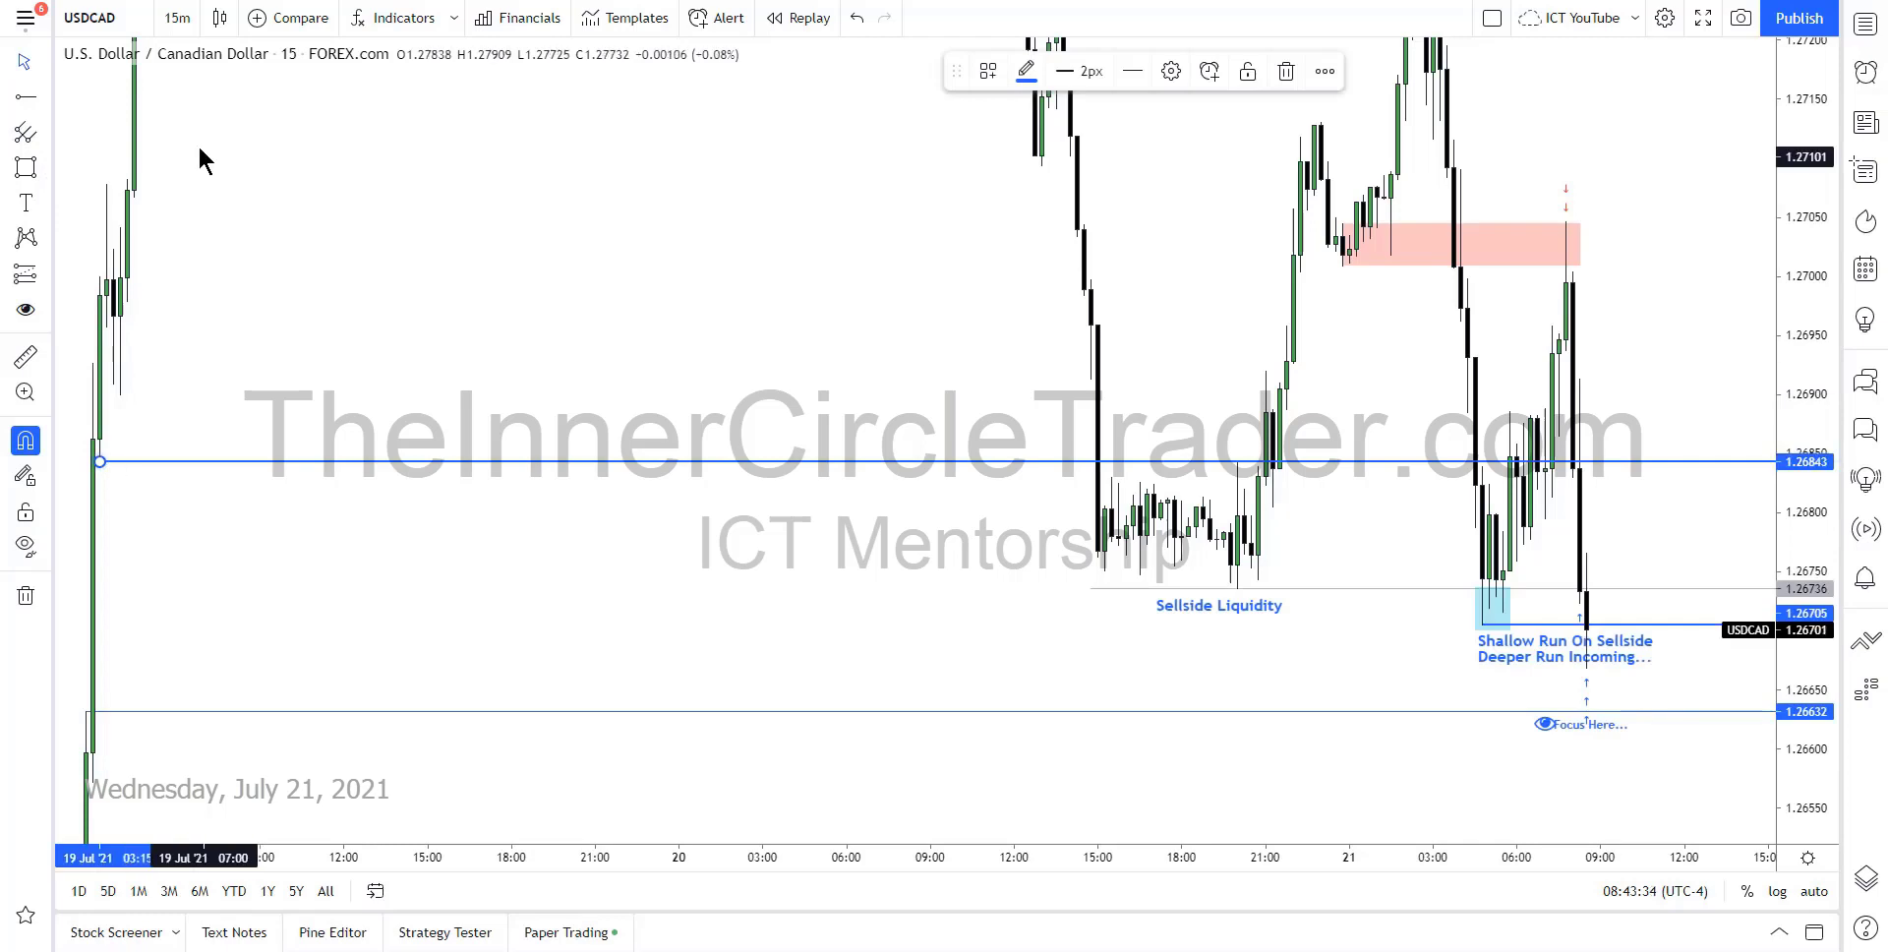
left_click(1073, 75)
left_click(1086, 208)
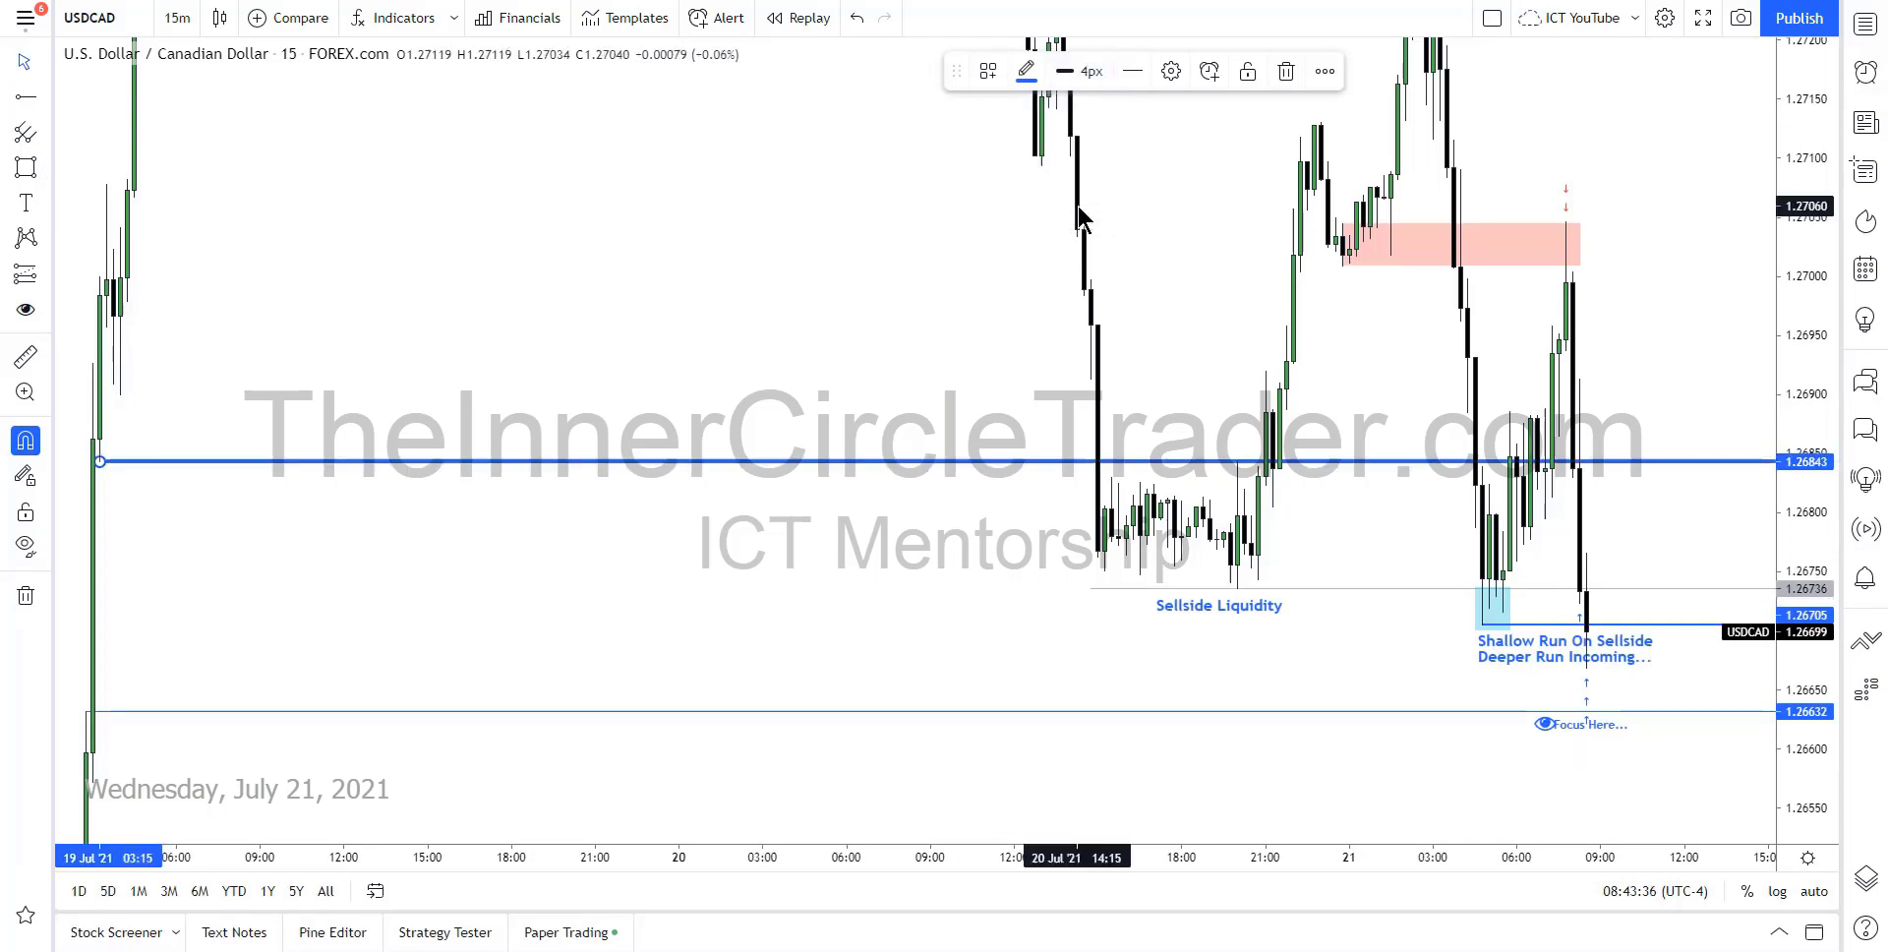
left_click(1026, 71)
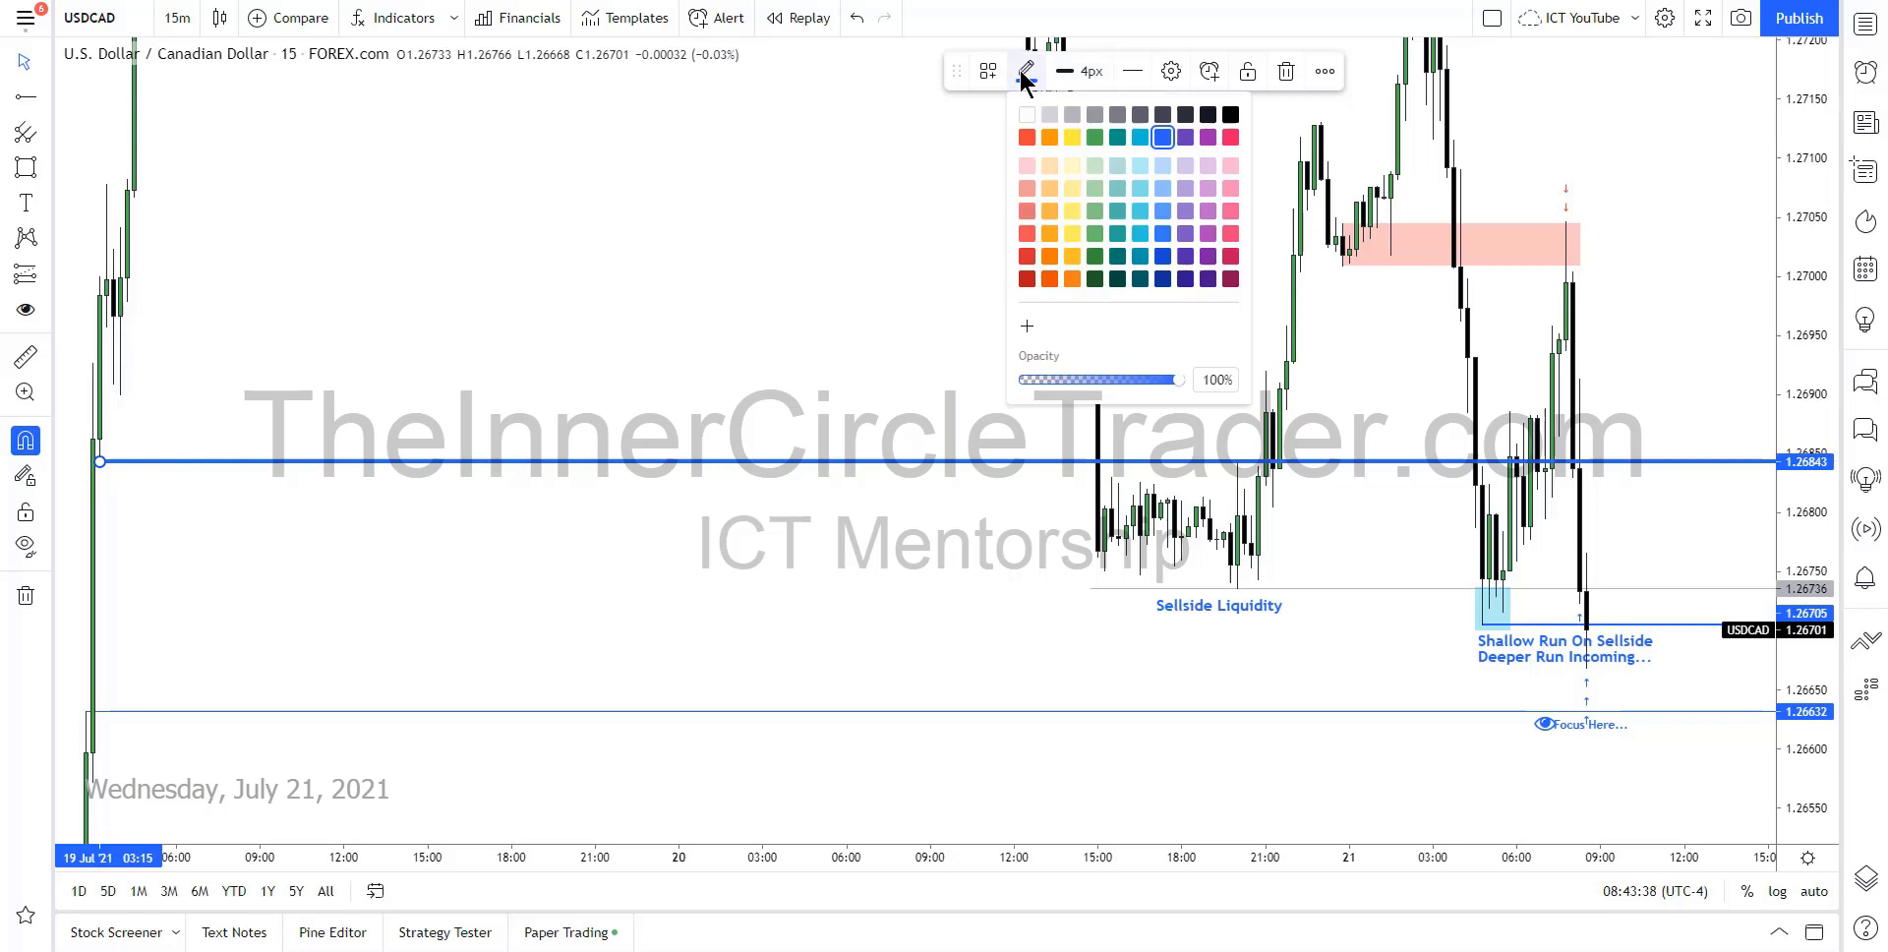
left_click(1161, 254)
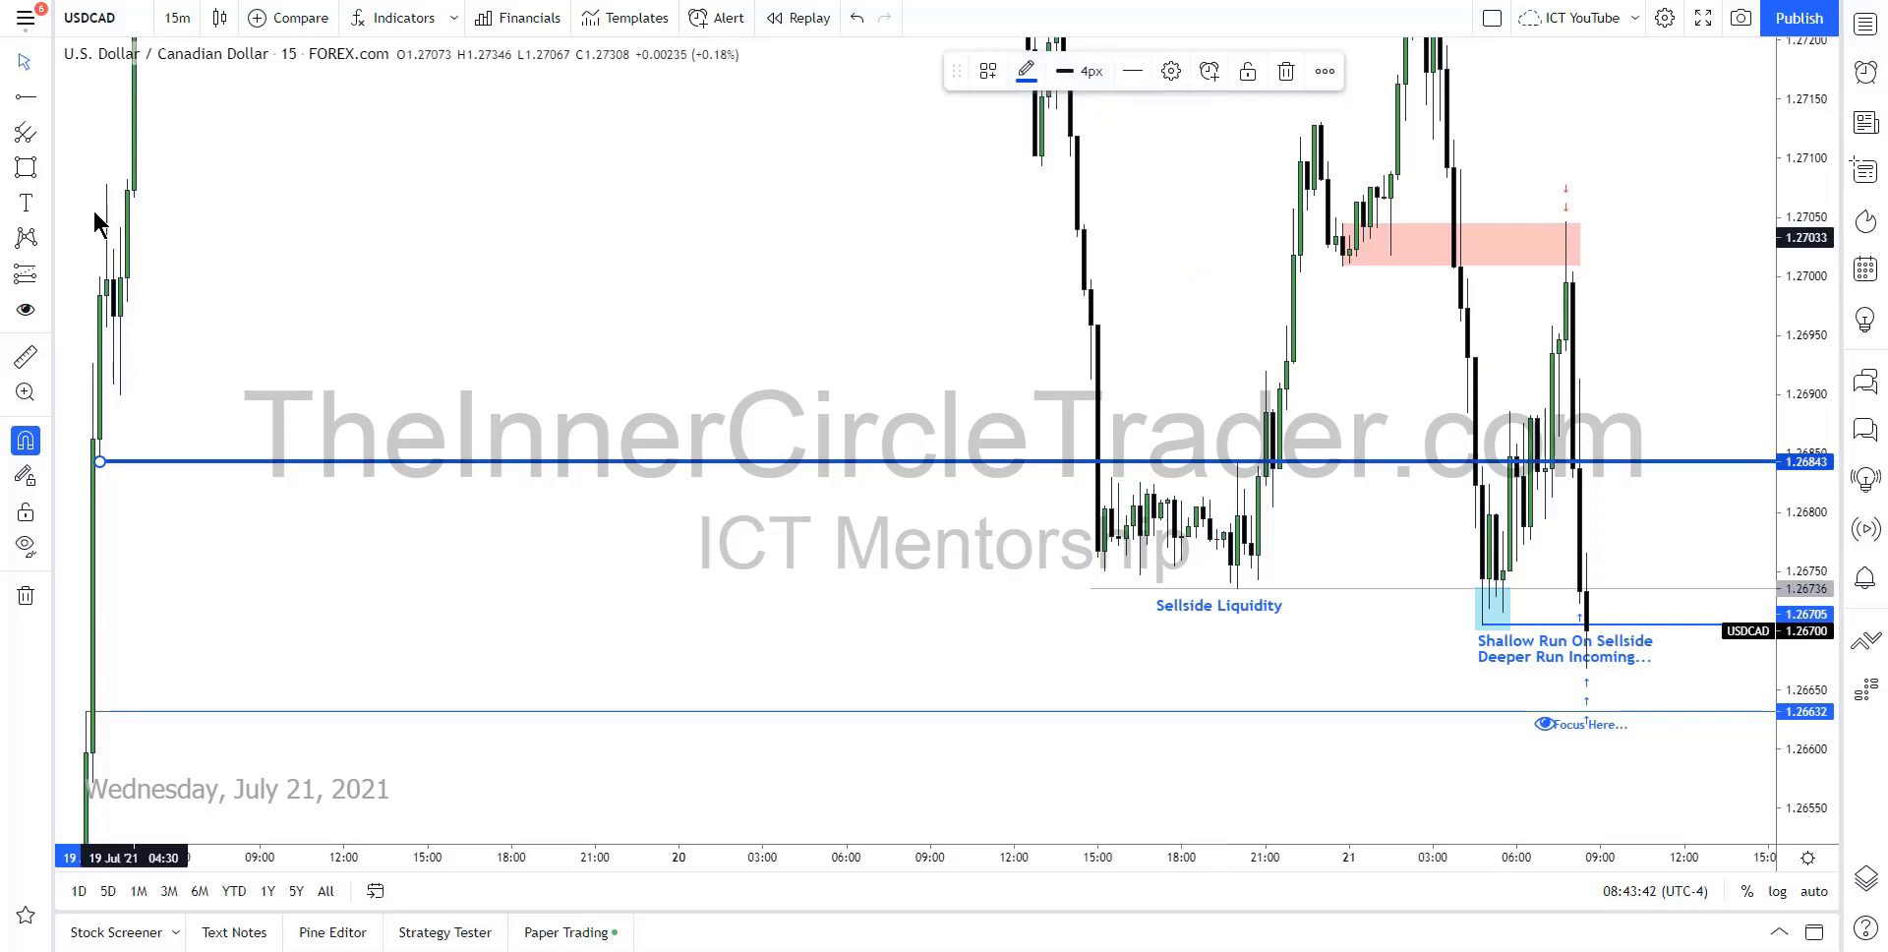
Select the lower 1.26632 level, then hide all drawings on the chart
left_click(71, 523)
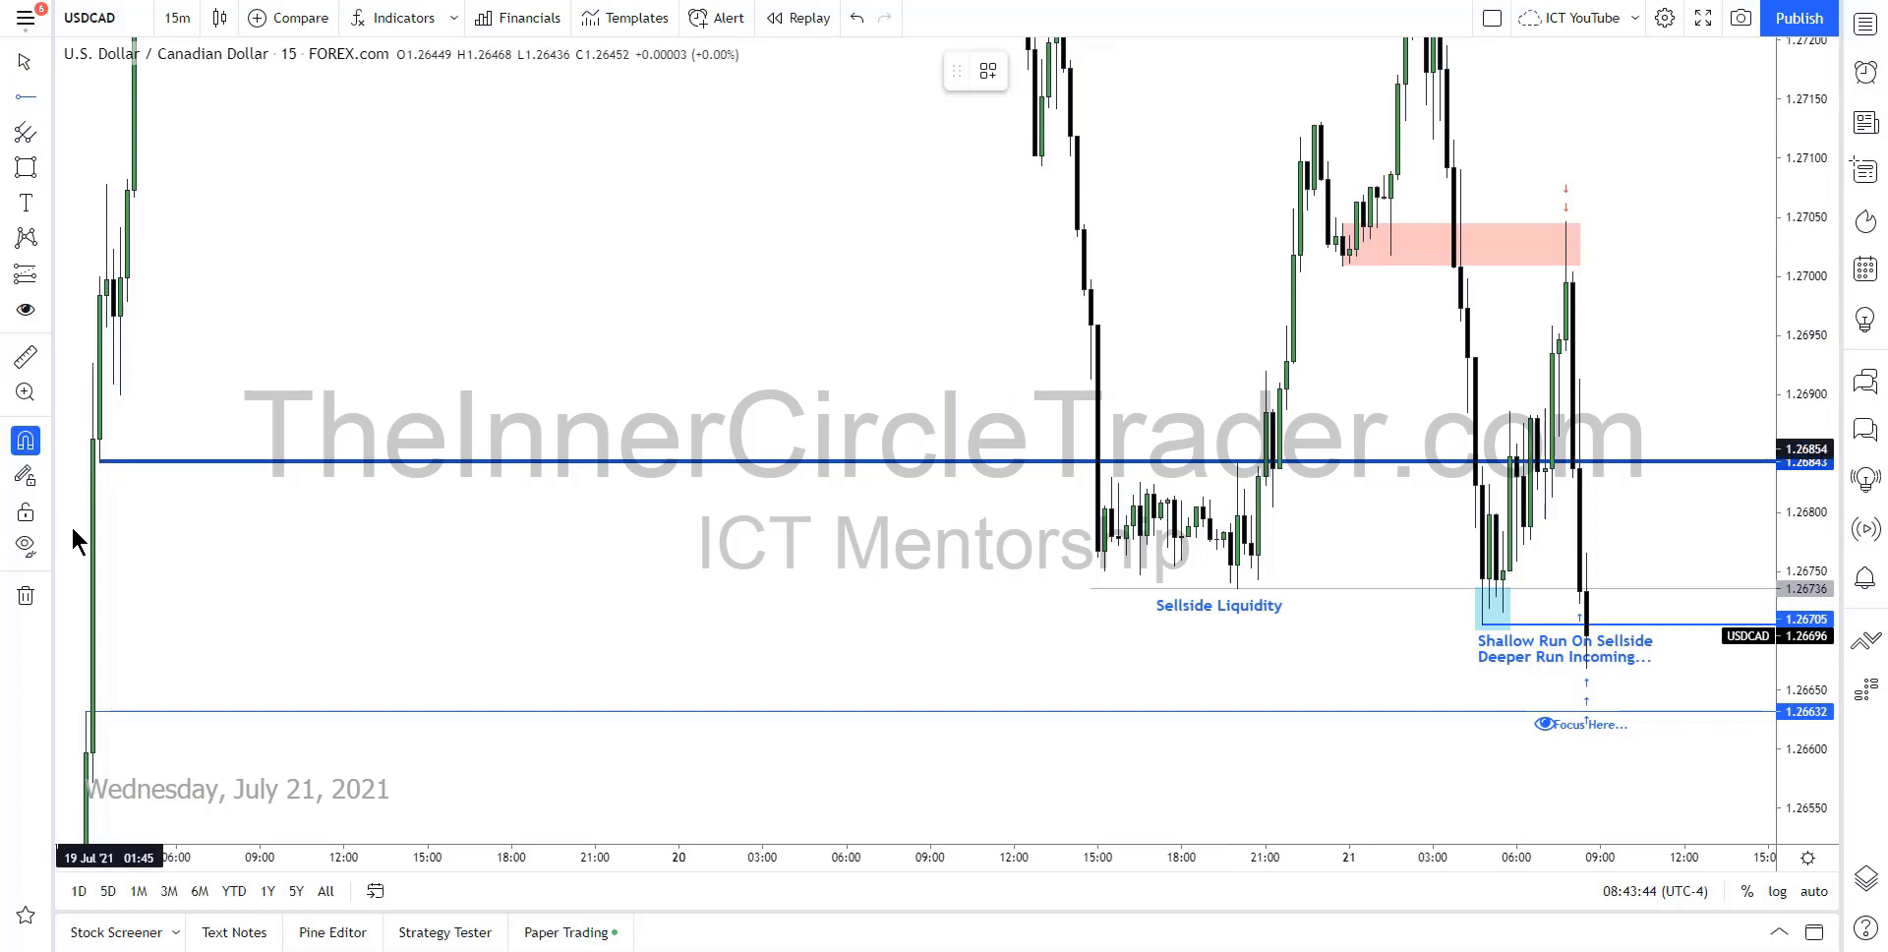
left_click(98, 711)
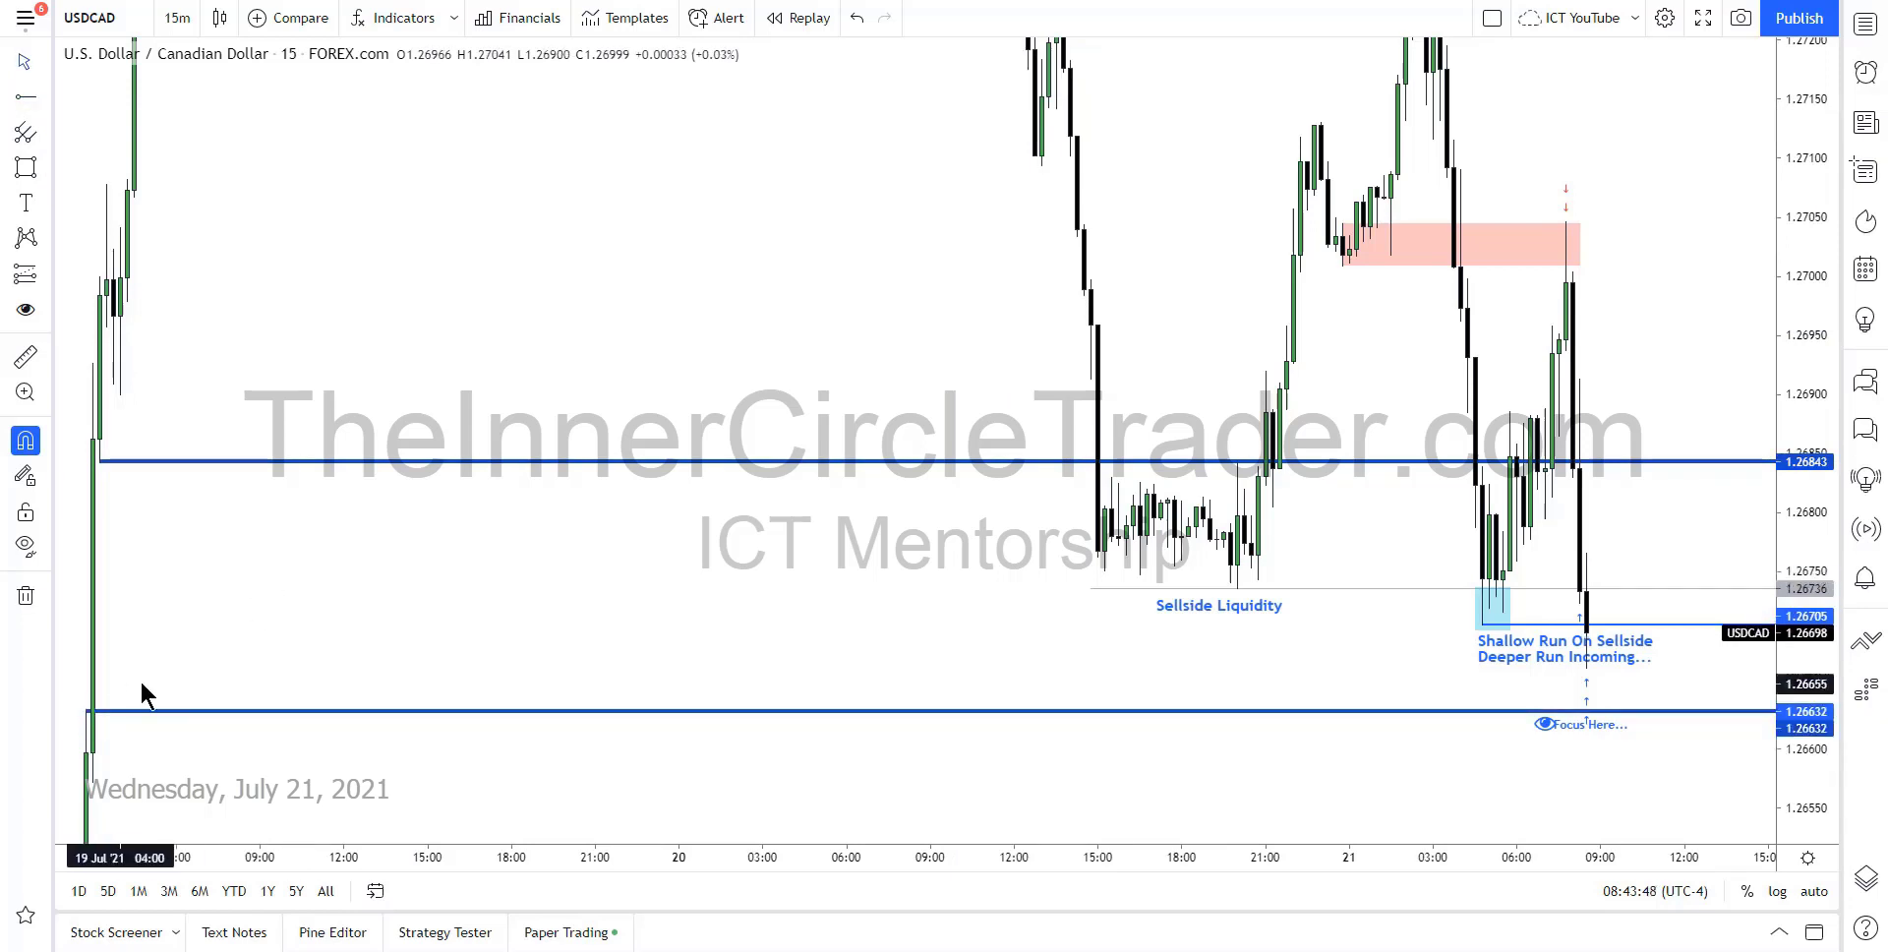
left_click(26, 544)
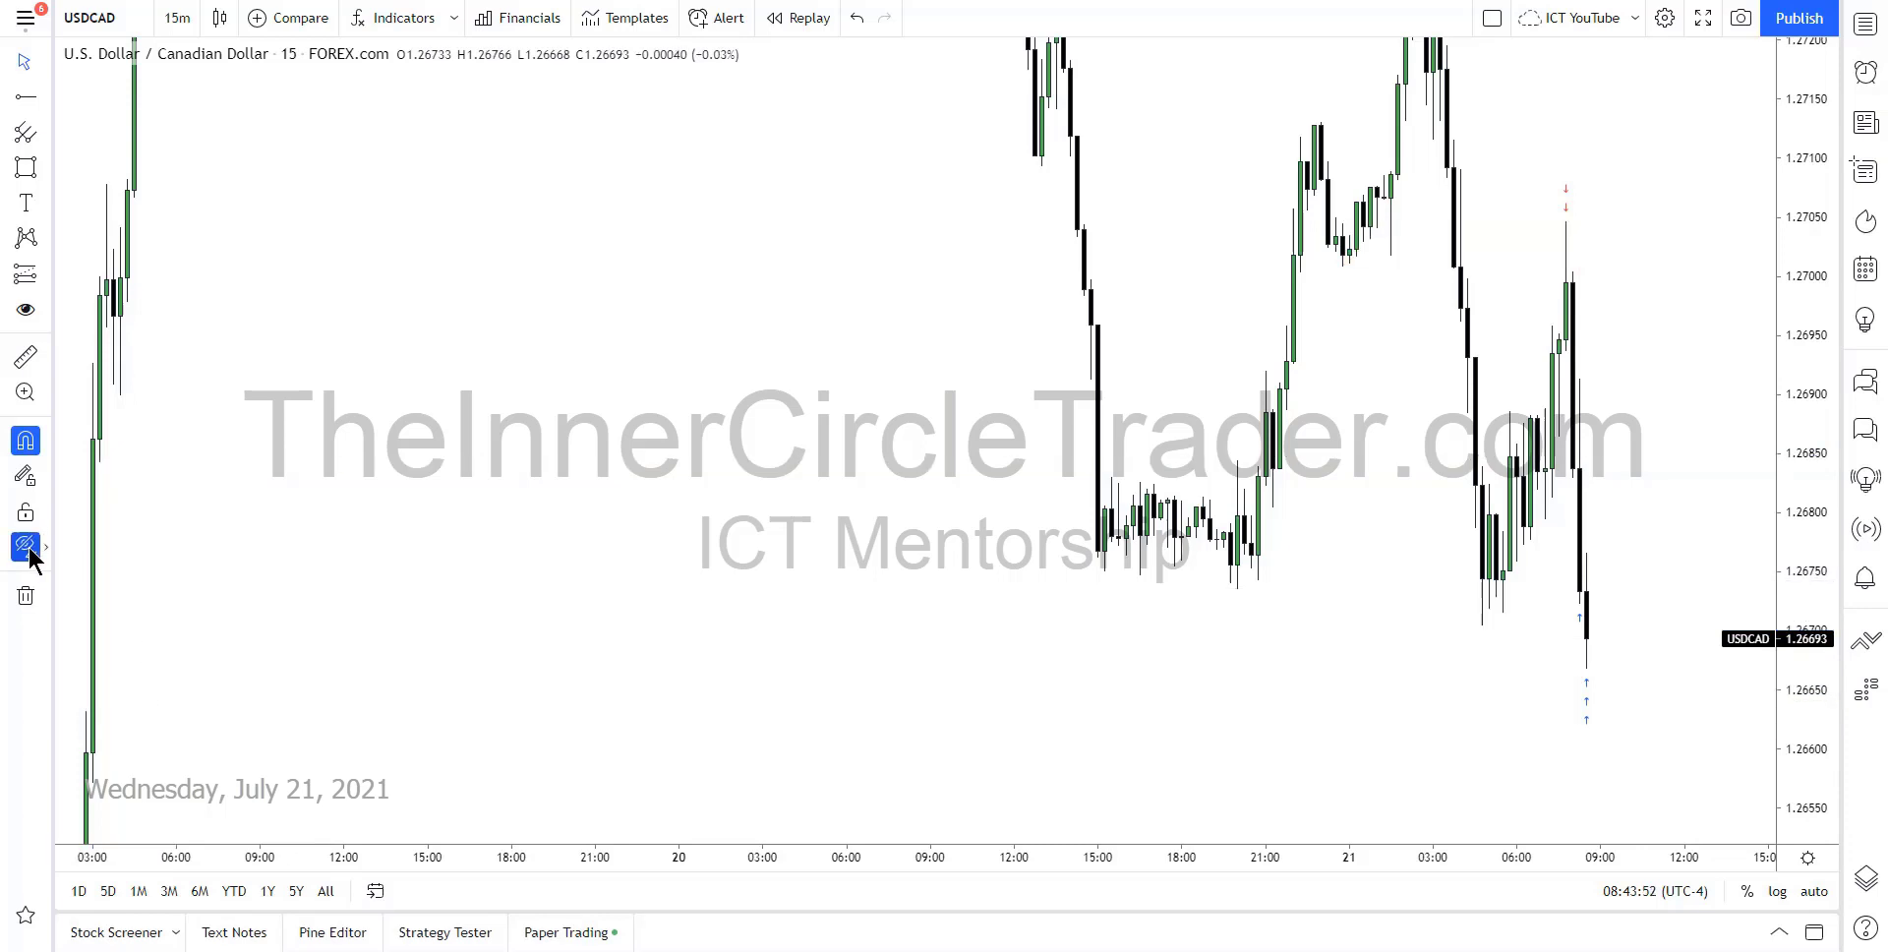
Show all drawings and hide them again, then pan to leave space after the latest candle
left_click(29, 552)
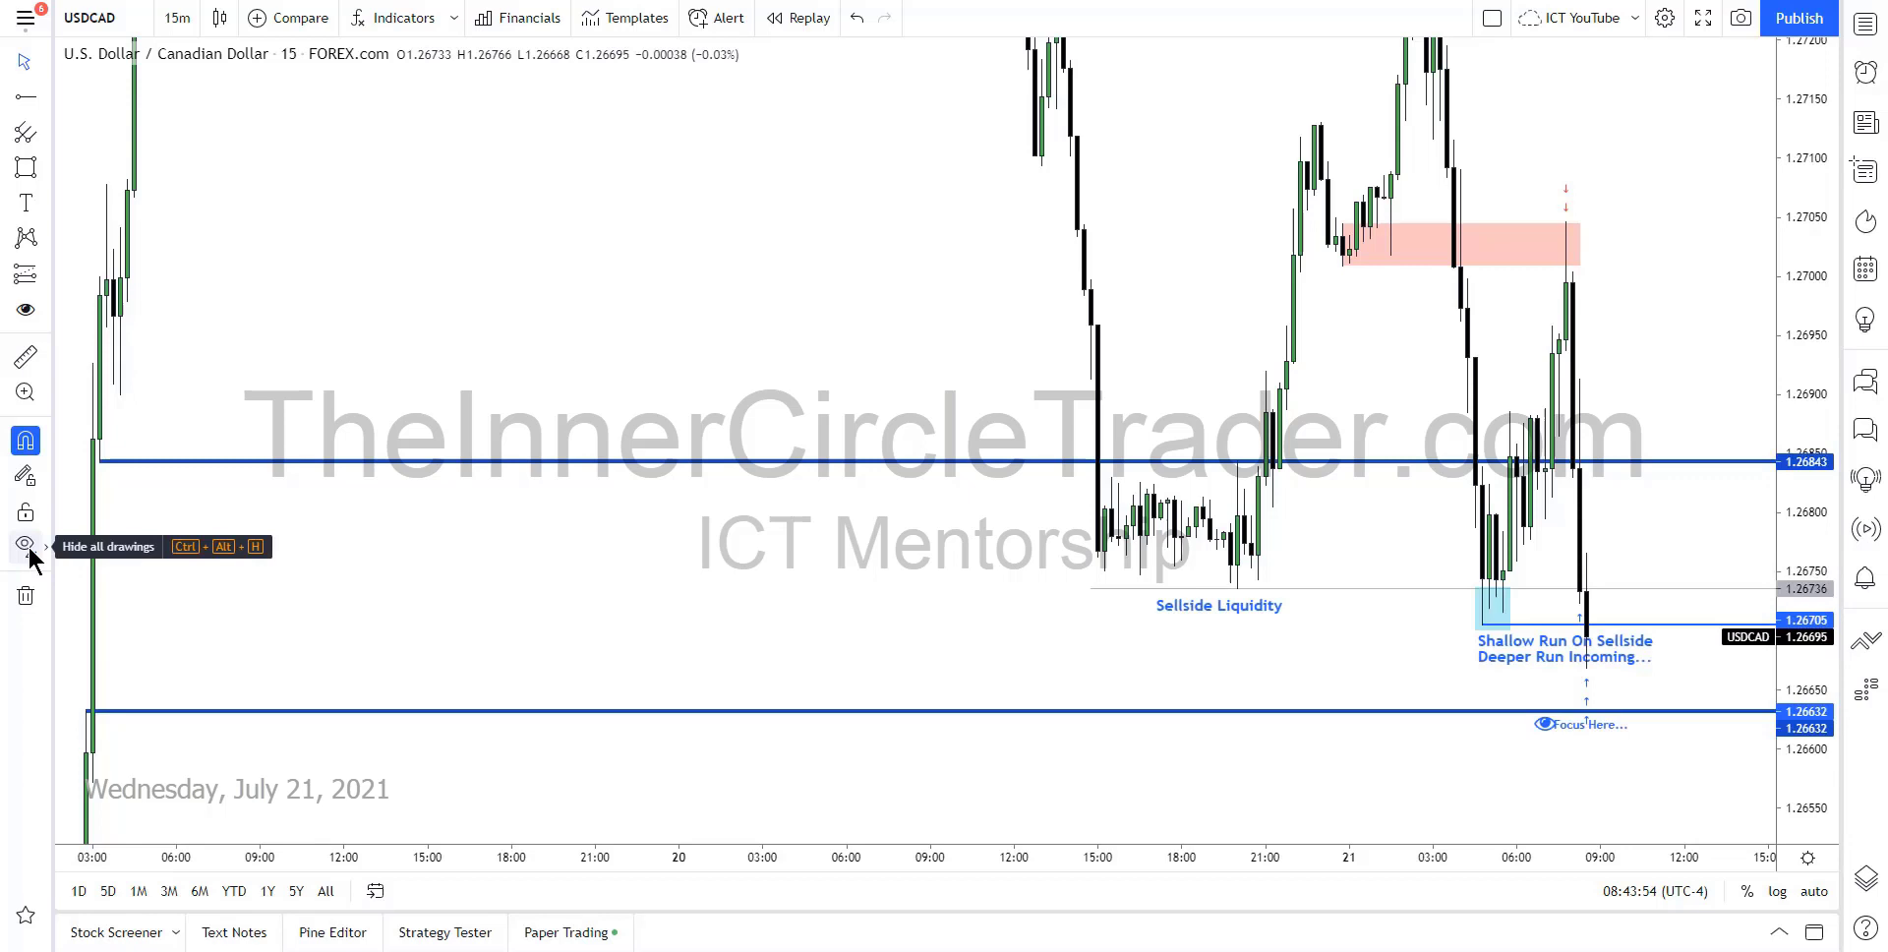
left_click(29, 552)
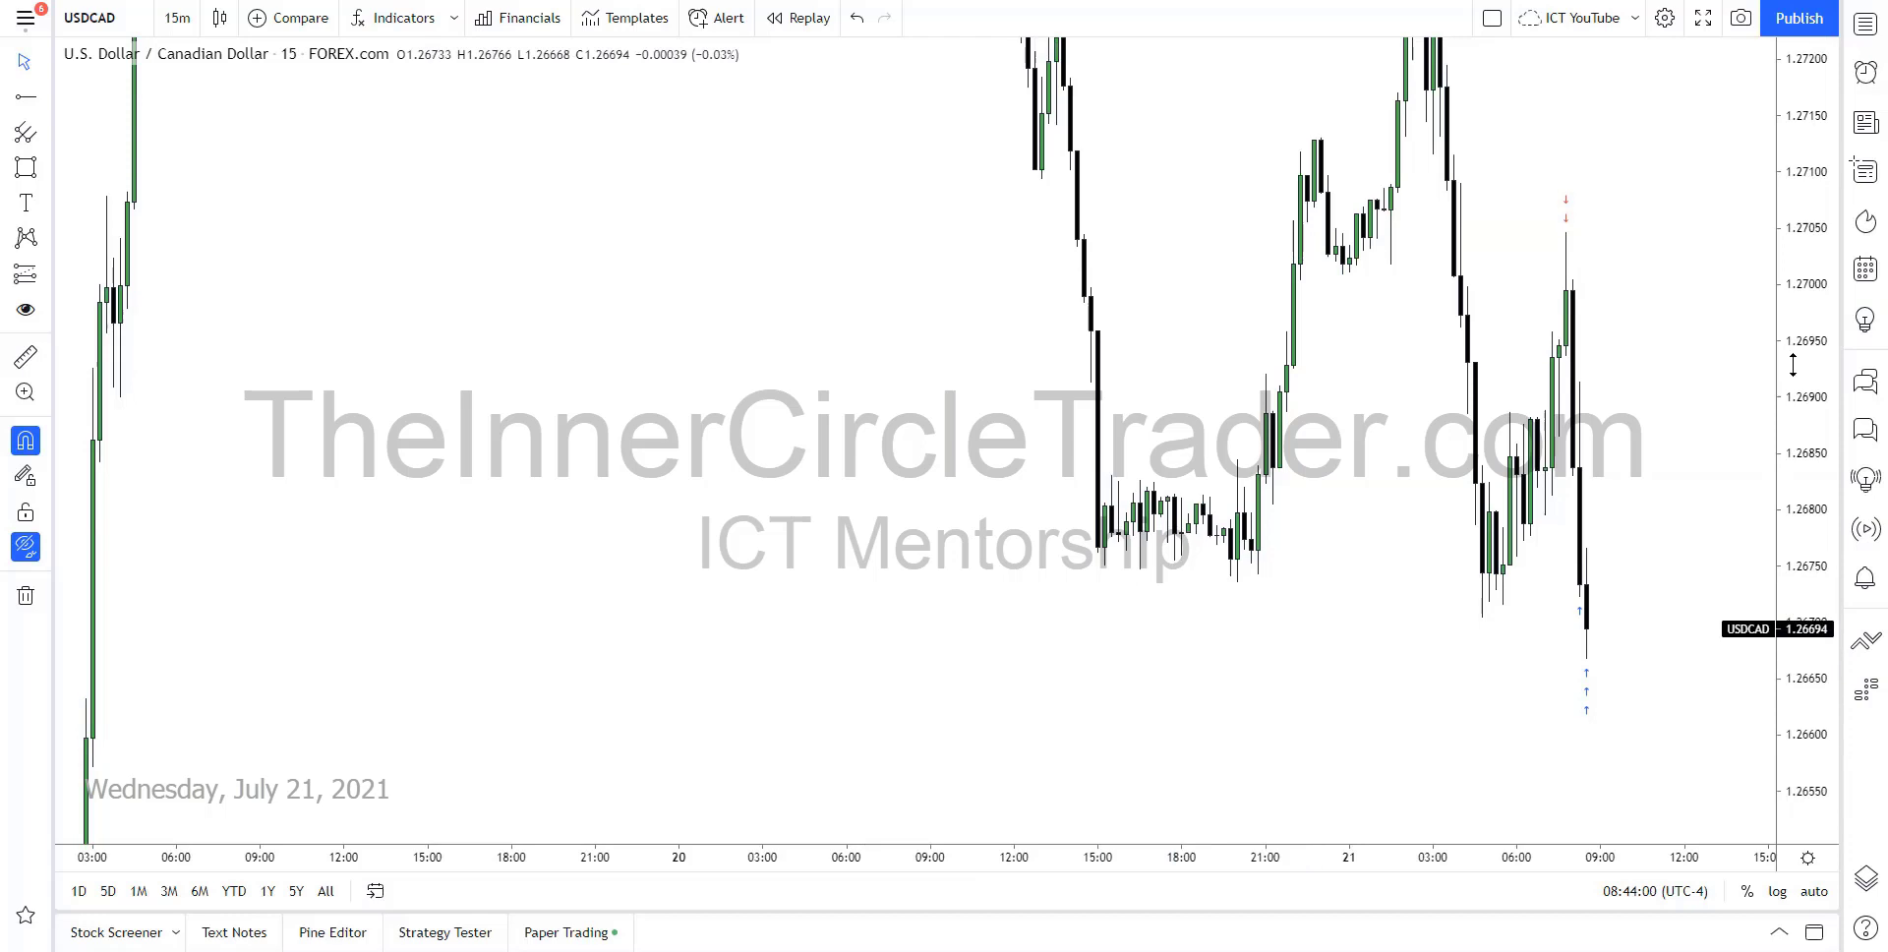
left_click_drag(1695, 463, 1558, 611)
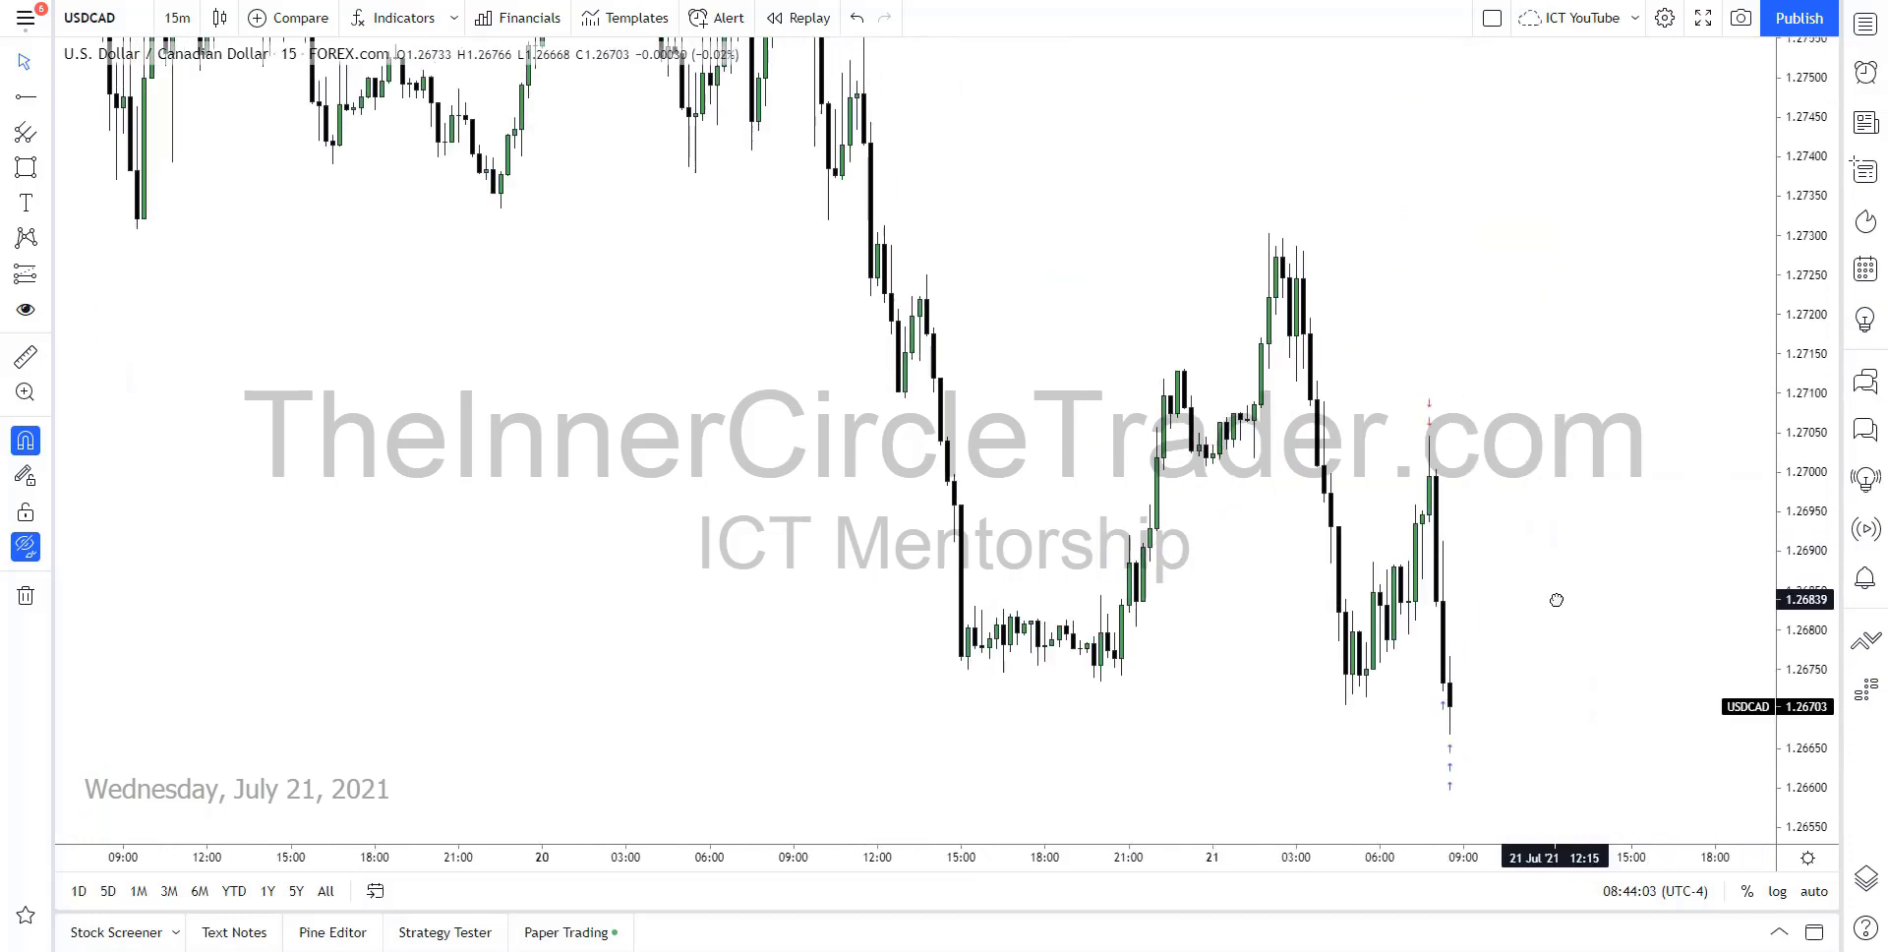